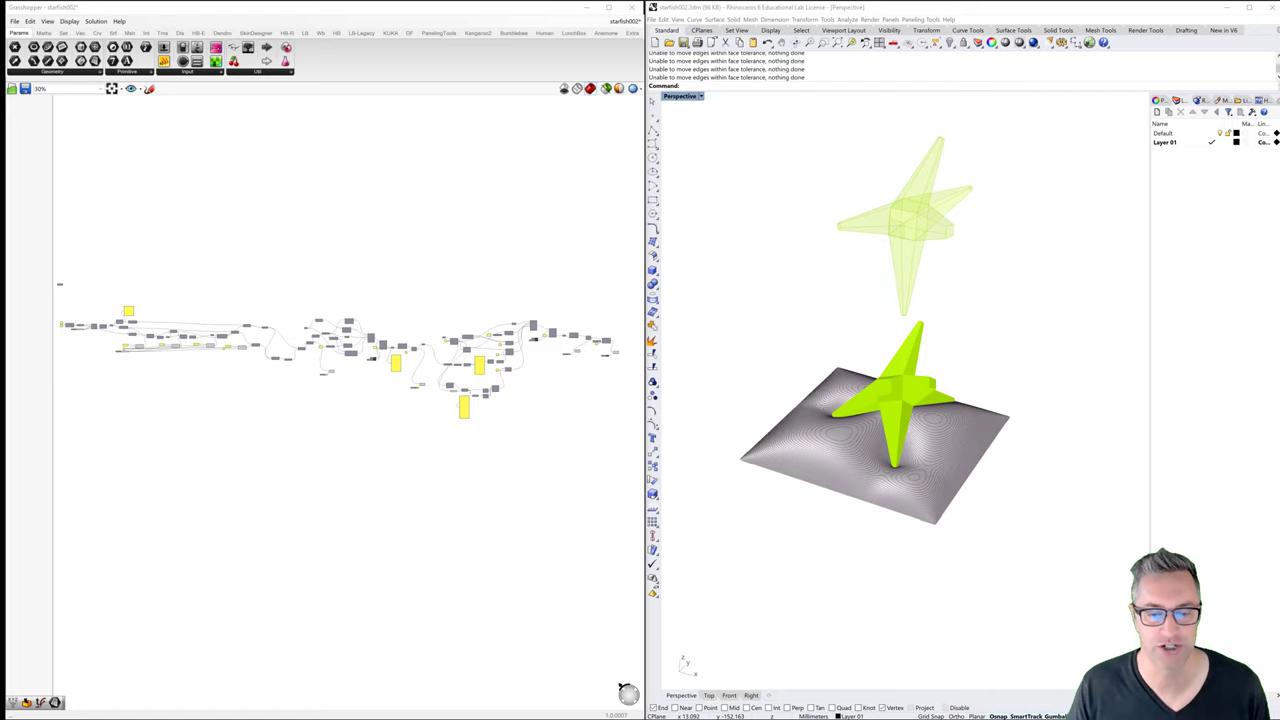
Step: Browse the reference photos of the roboPinch and portfolio models, and close the image viewer
left_click_drag(749, 614, 720, 3)
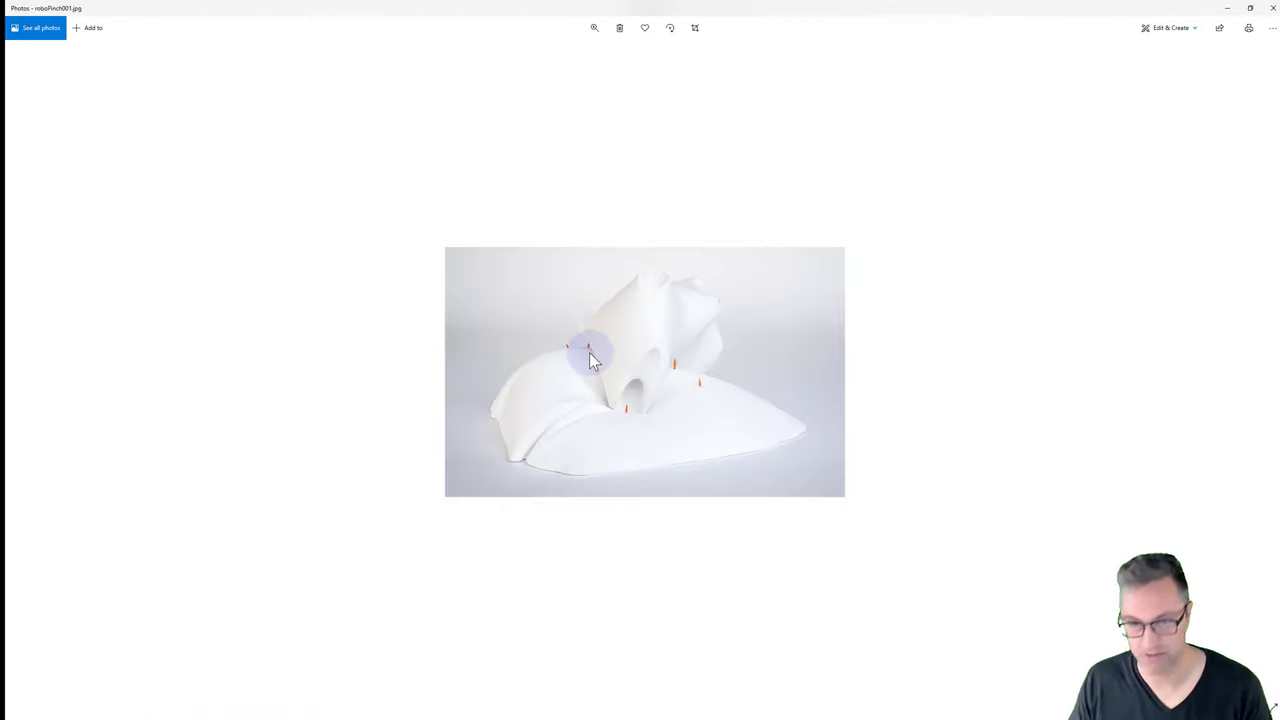
scroll(589, 352, "down", 1)
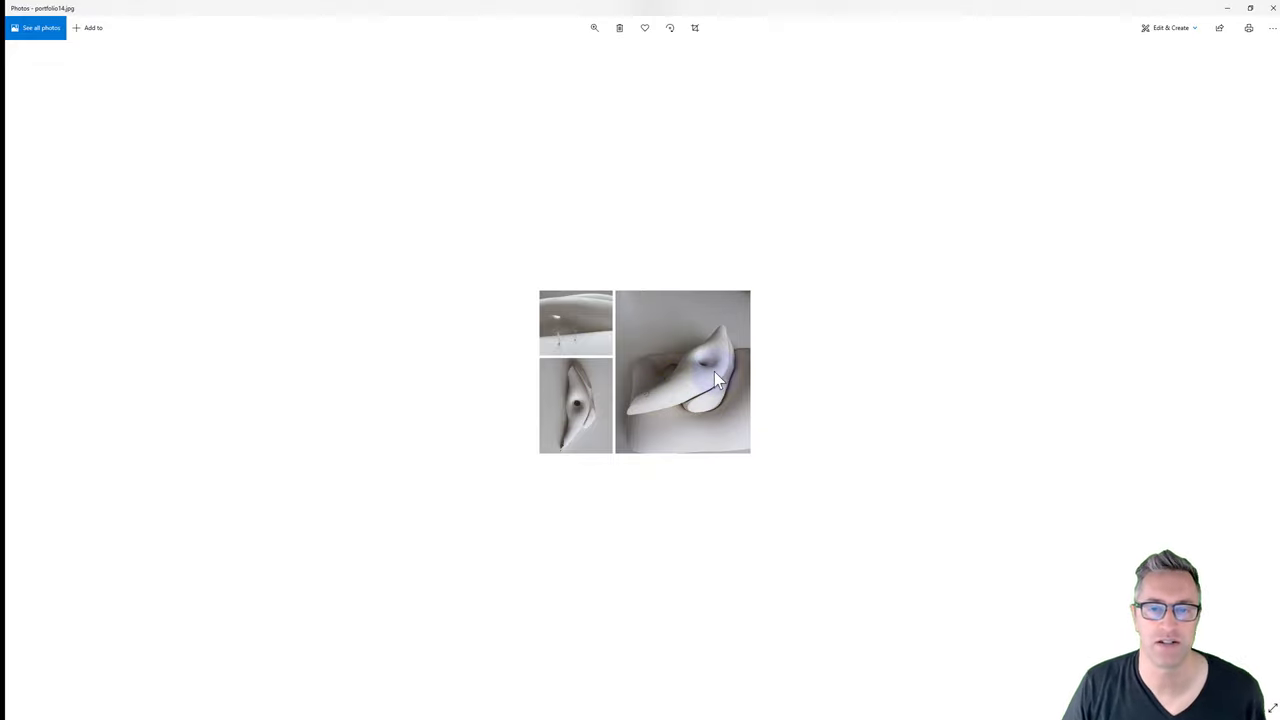
scroll(714, 372, "down", 1)
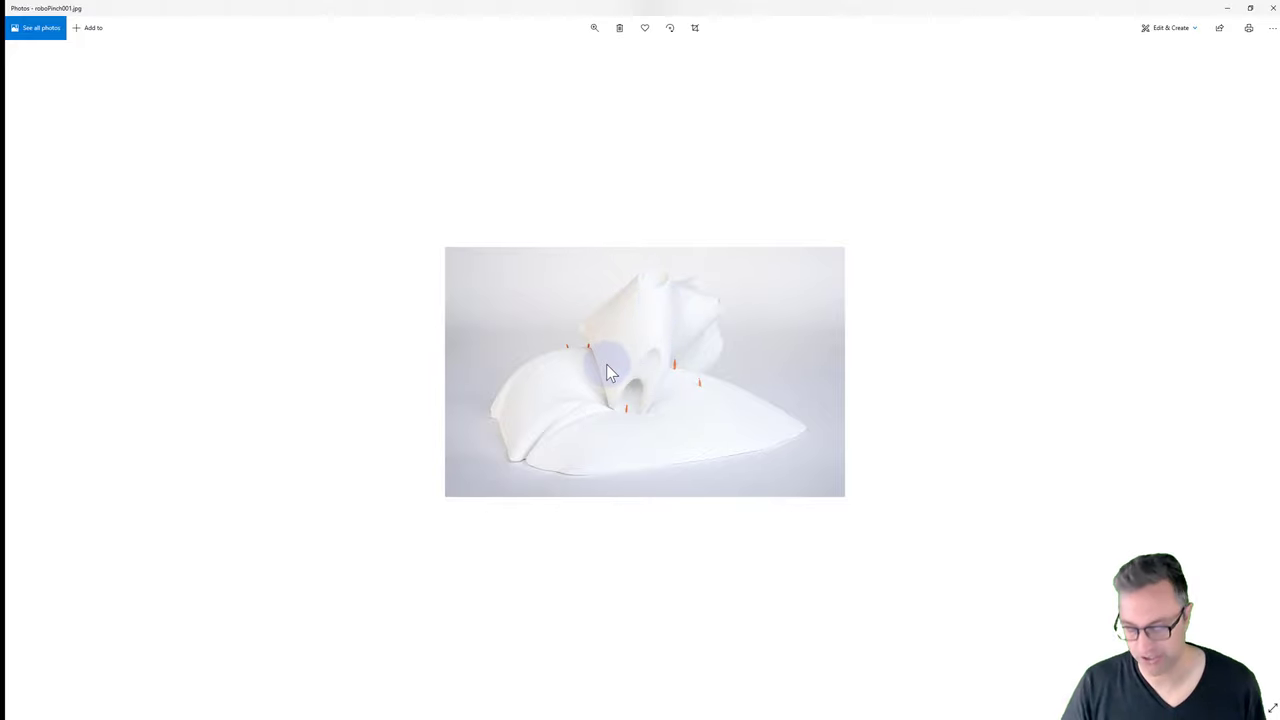
key("Right")
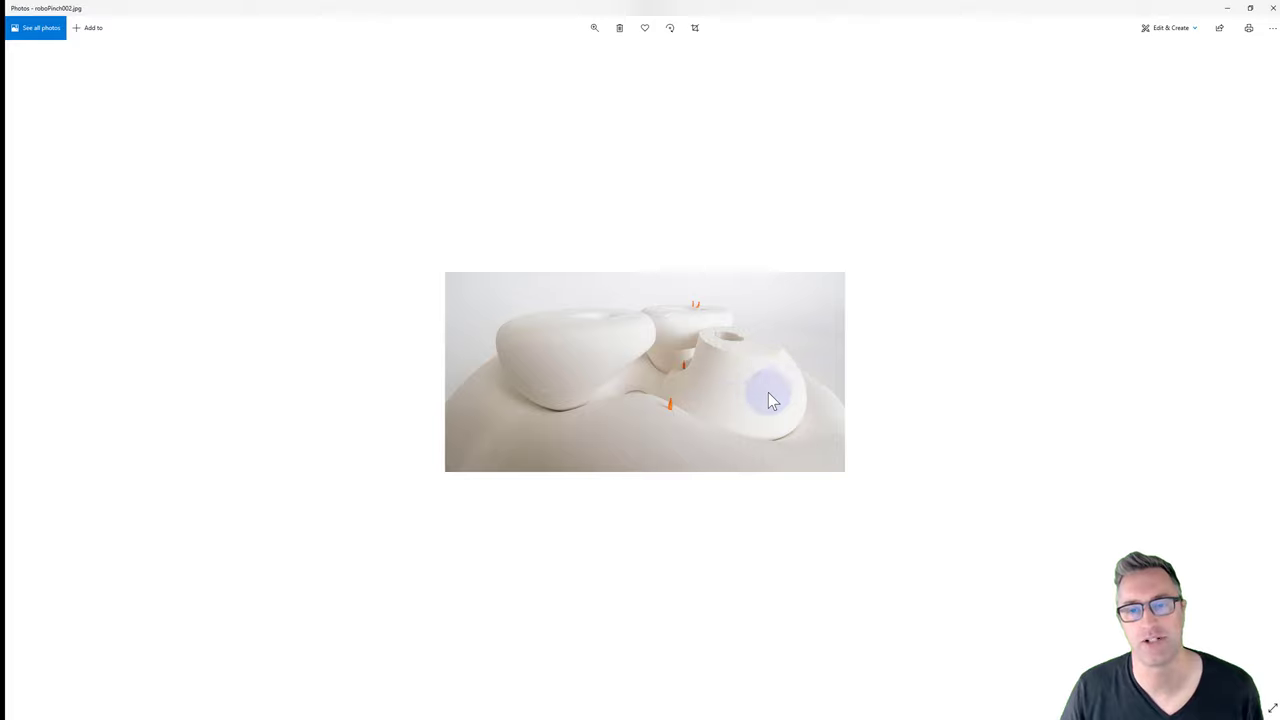
left_click(1272, 7)
left_click(780, 272)
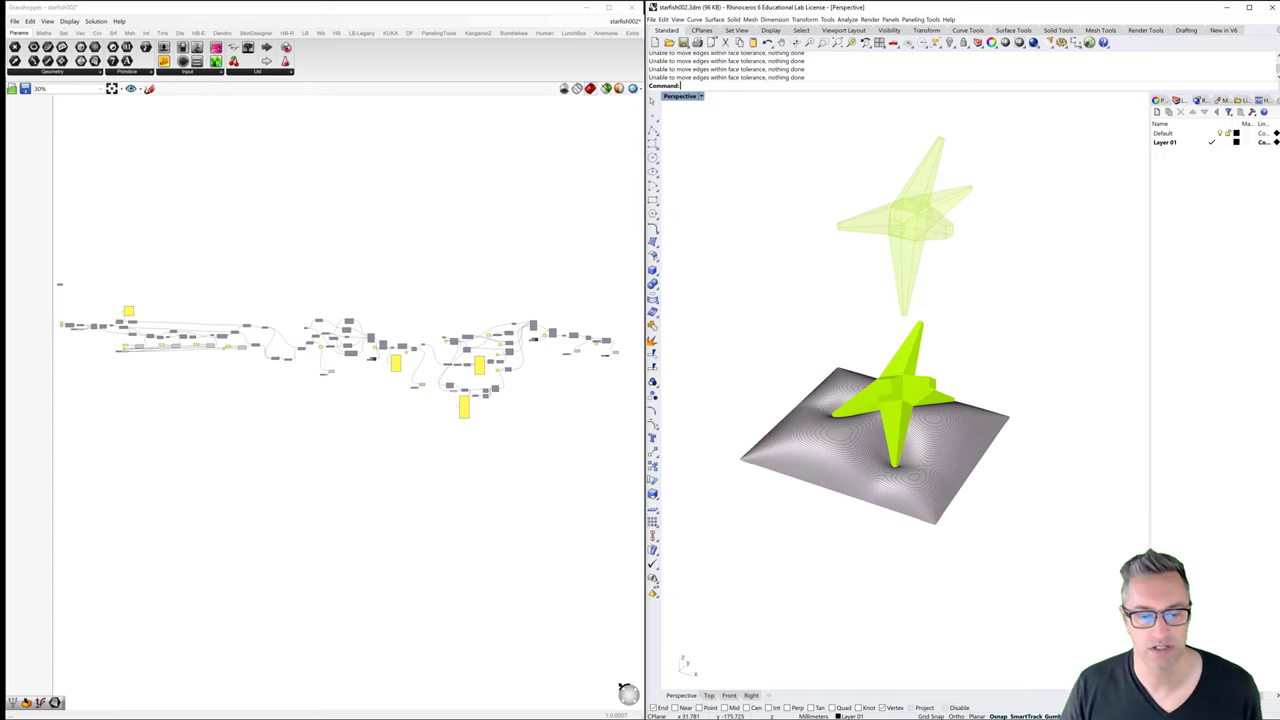
Step: Play the dropping_IG_story video, close it, and examine the starfish and deformed surface in the Rhino model from several angles
left_click_drag(417, 217, 421, 6)
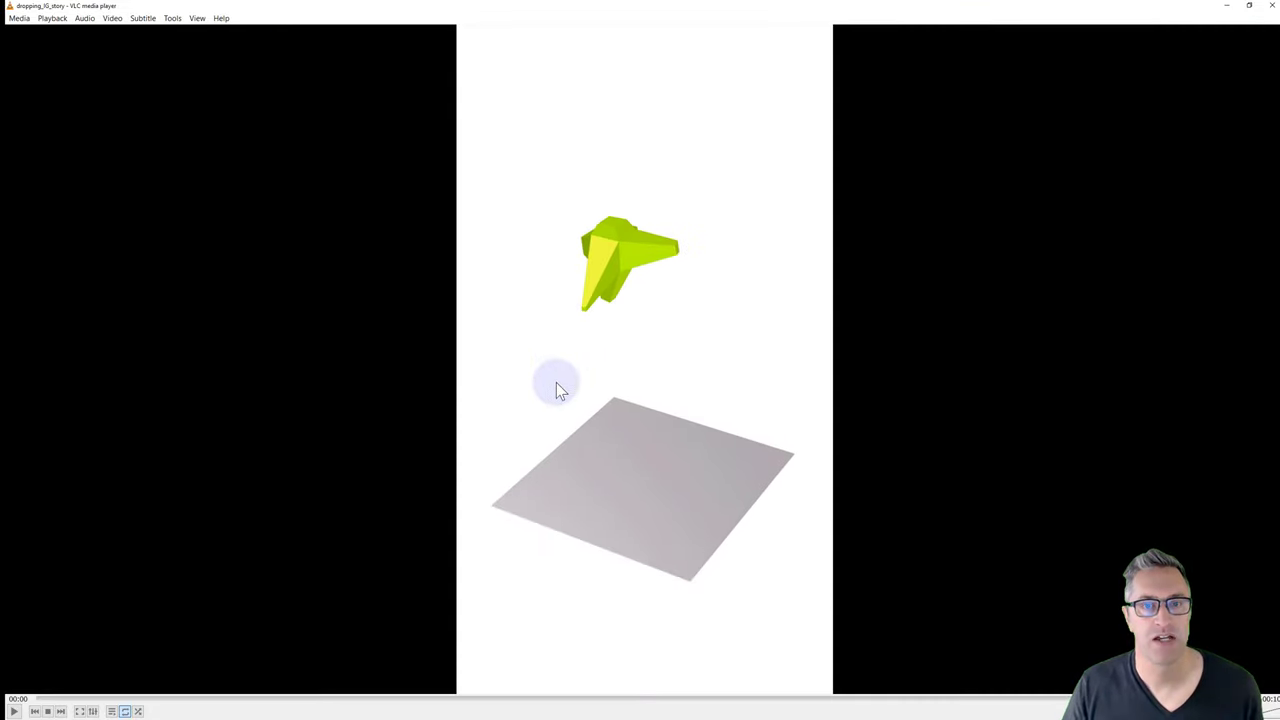
left_click(12, 711)
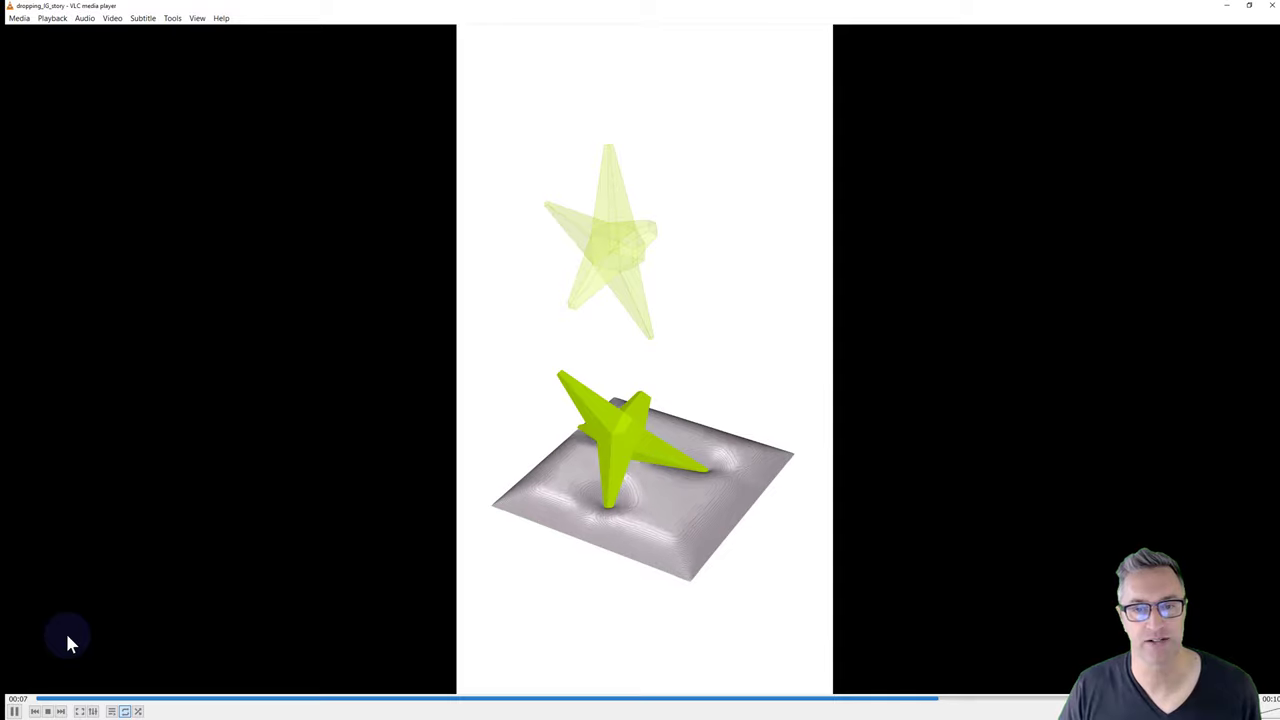
left_click(1272, 5)
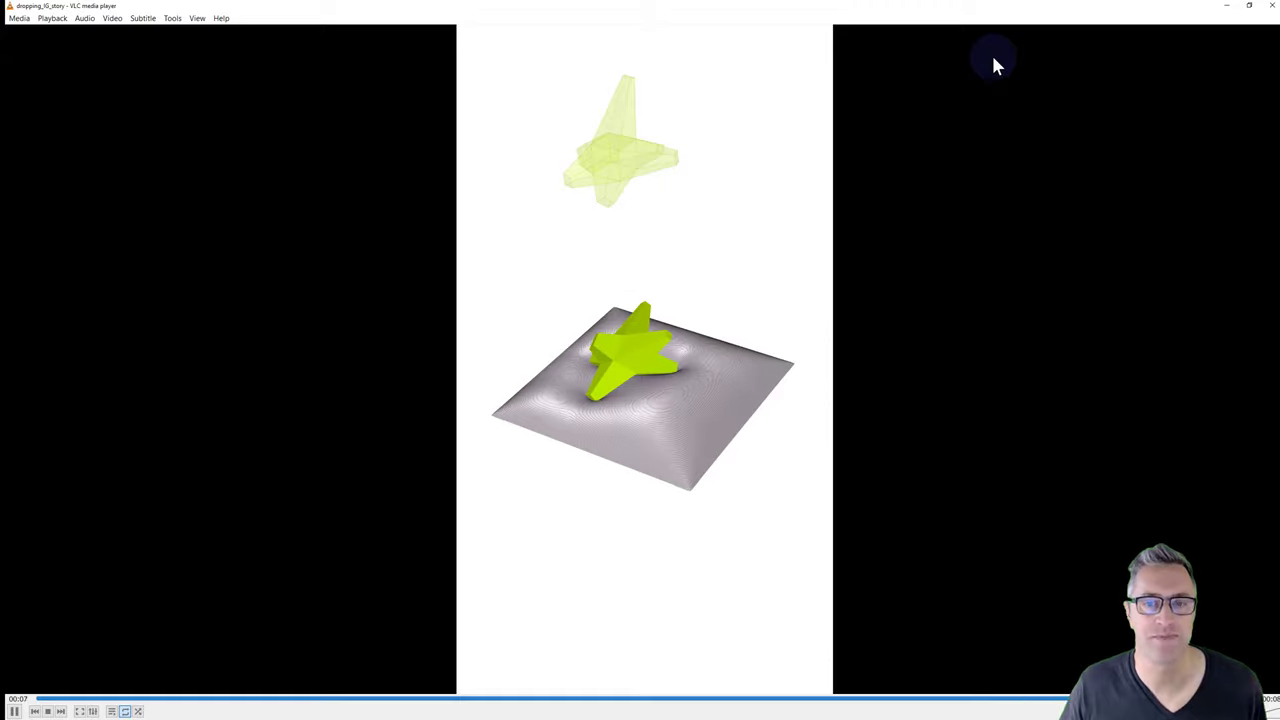
left_click(1272, 8)
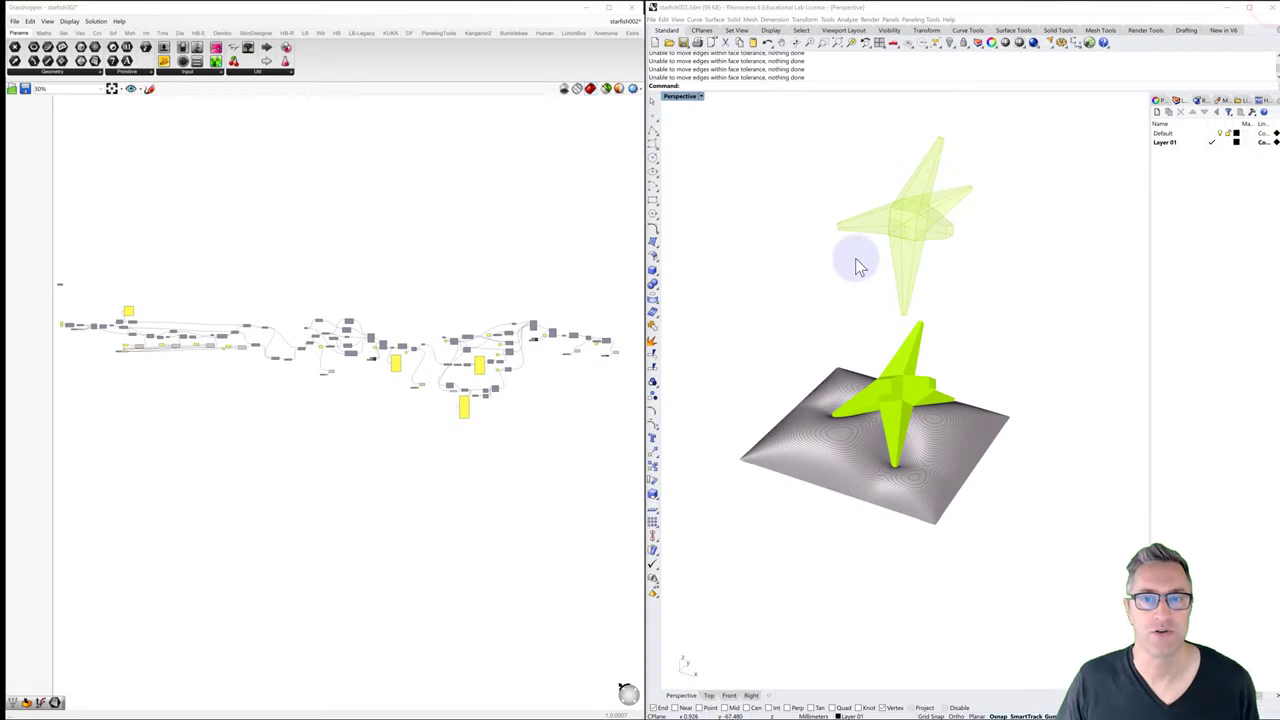
right_click_drag(950, 457, 771, 460)
right_click_drag(876, 481, 777, 435)
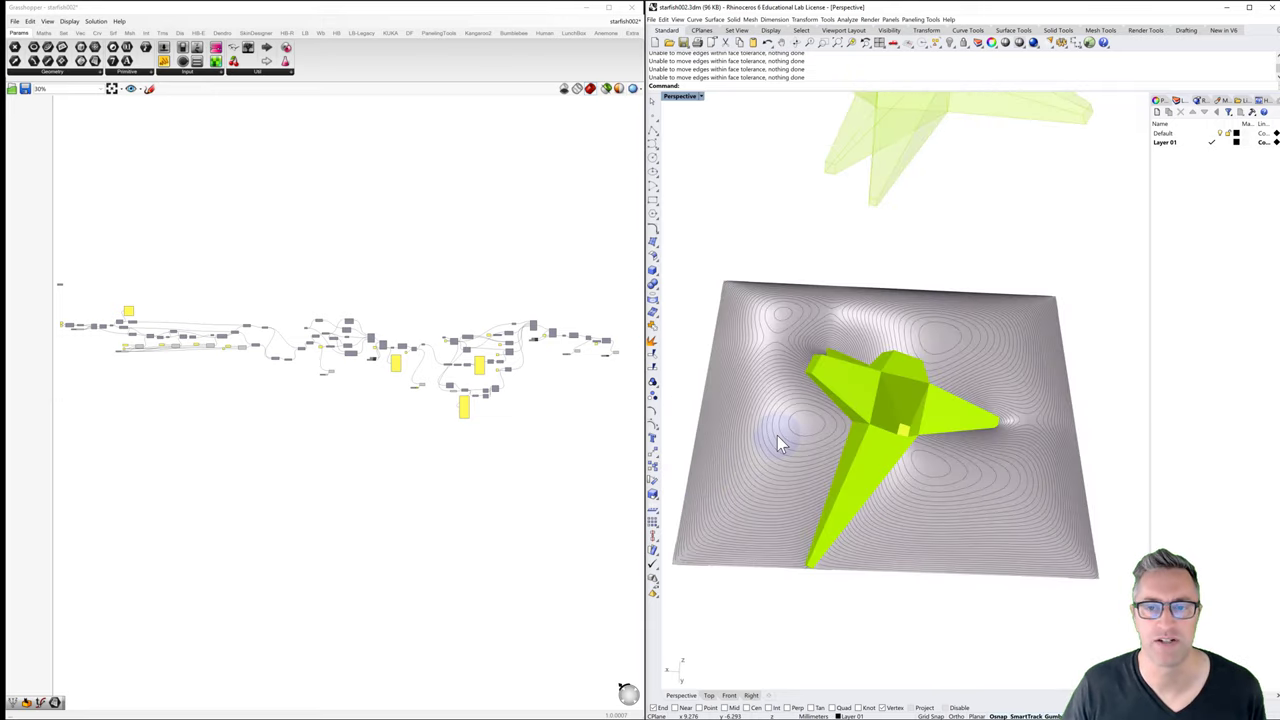
right_click_drag(959, 445, 918, 458)
scroll(895, 448, "down", 3)
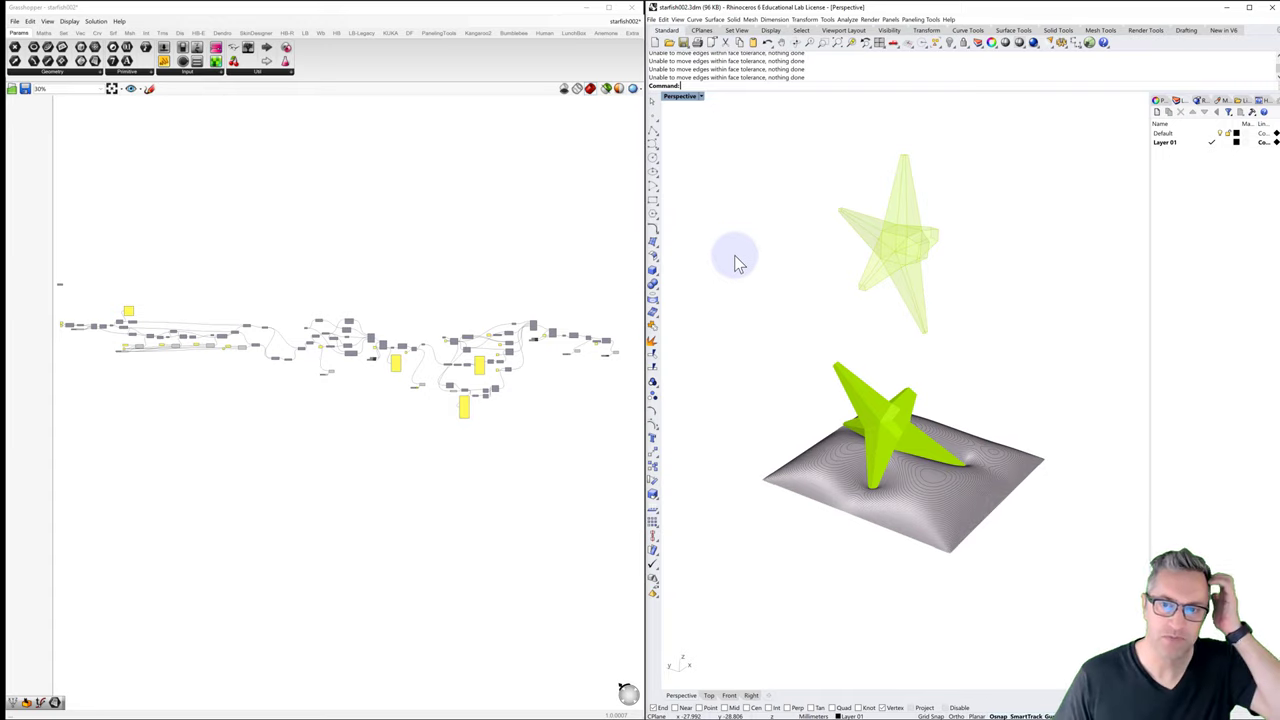
Step: Start a new Rhino model from the Large Objects - Inches template, with an empty Grasshopper definition
left_click(656, 44)
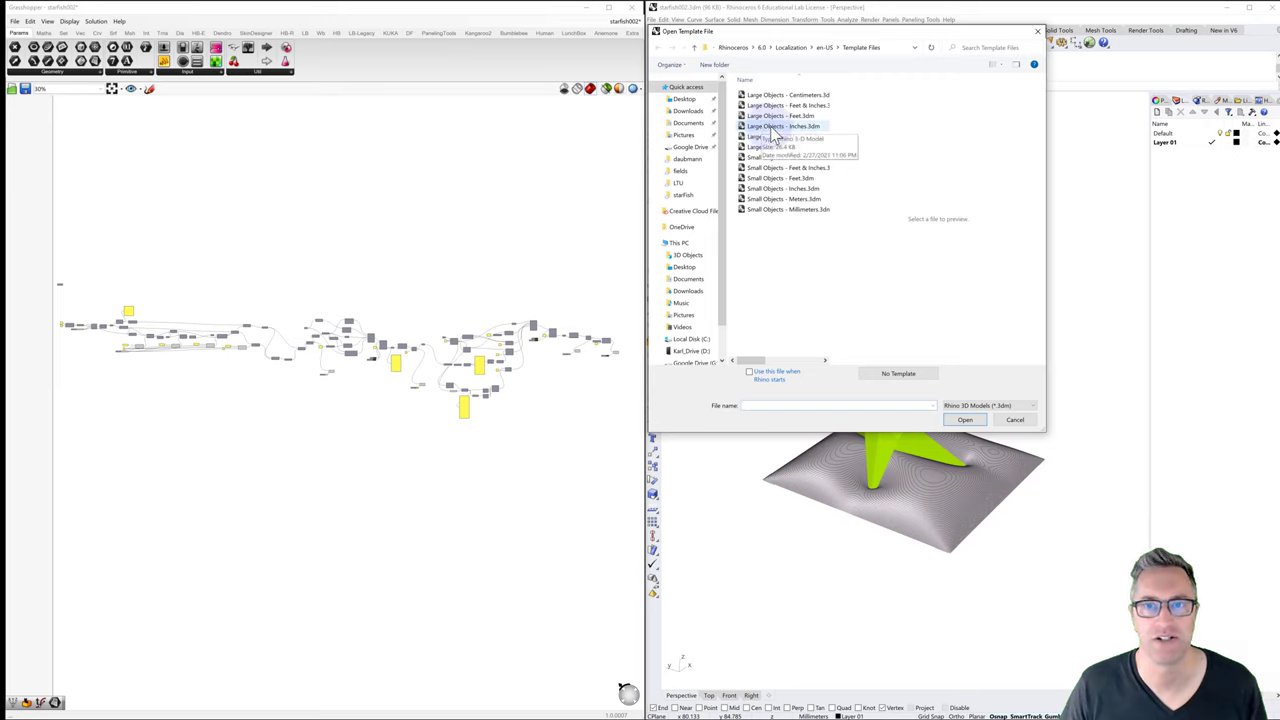
double_click(759, 126)
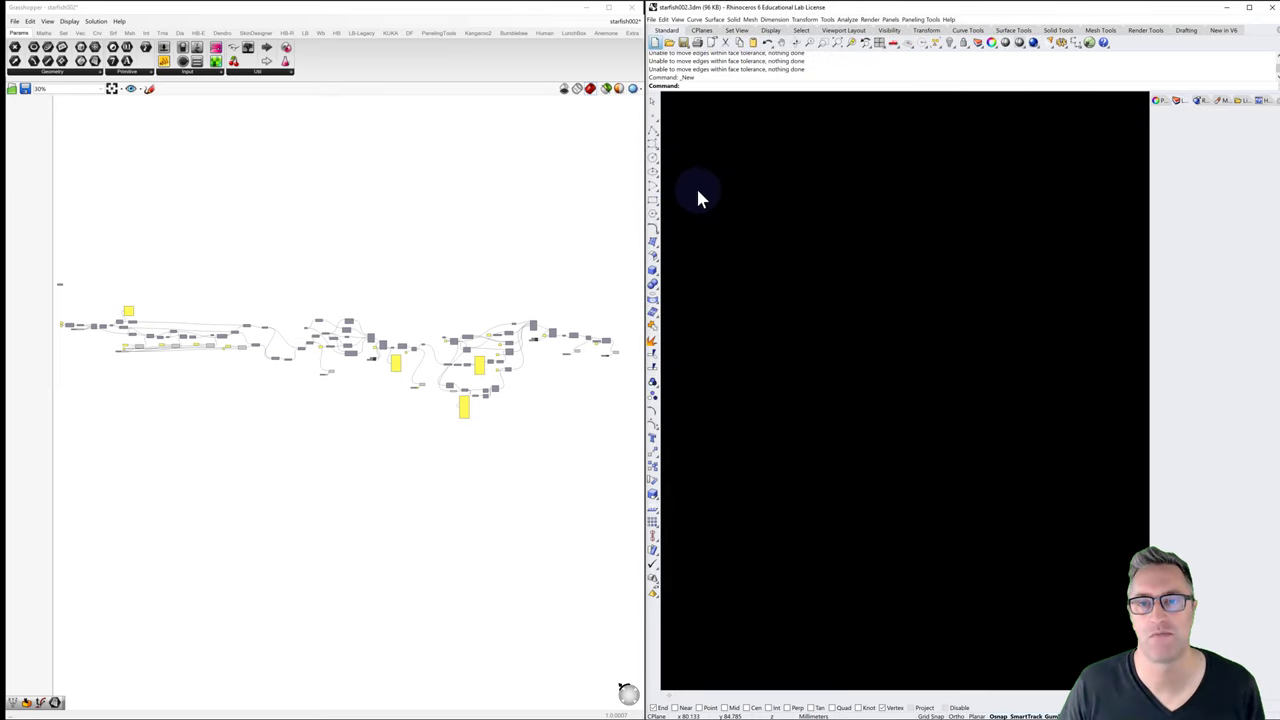
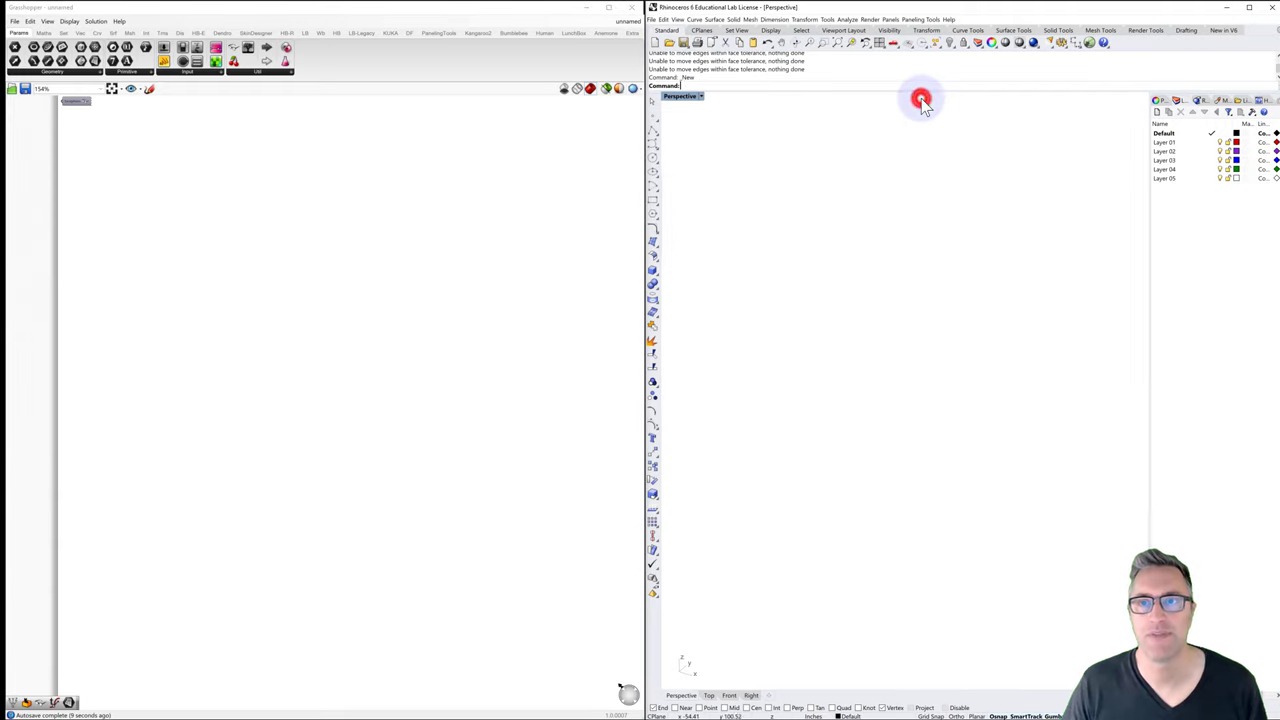
scroll(424, 268, "down", 2)
right_click_drag(461, 261, 411, 260)
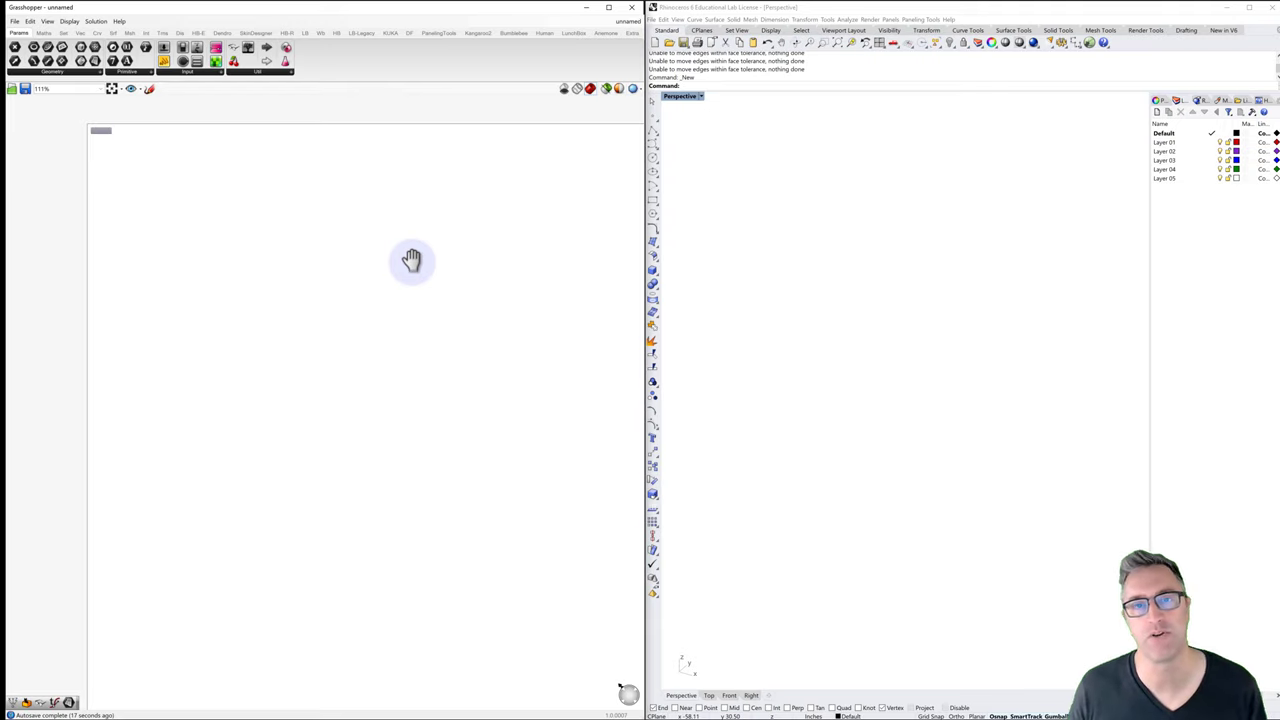
Step: Add an XY Plane component to the empty Grasshopper canvas and check its preview in the Perspective view
double_click(335, 303)
type("xy")
key("Return")
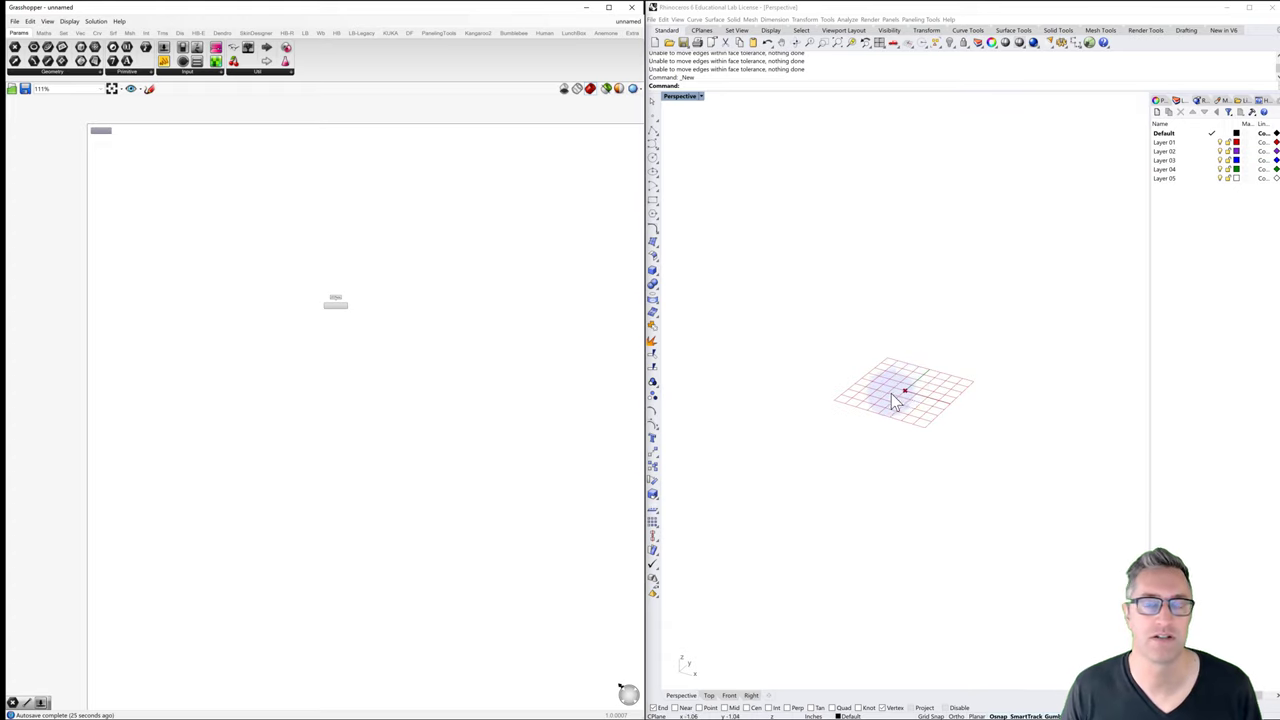
scroll(900, 390, "down", 5)
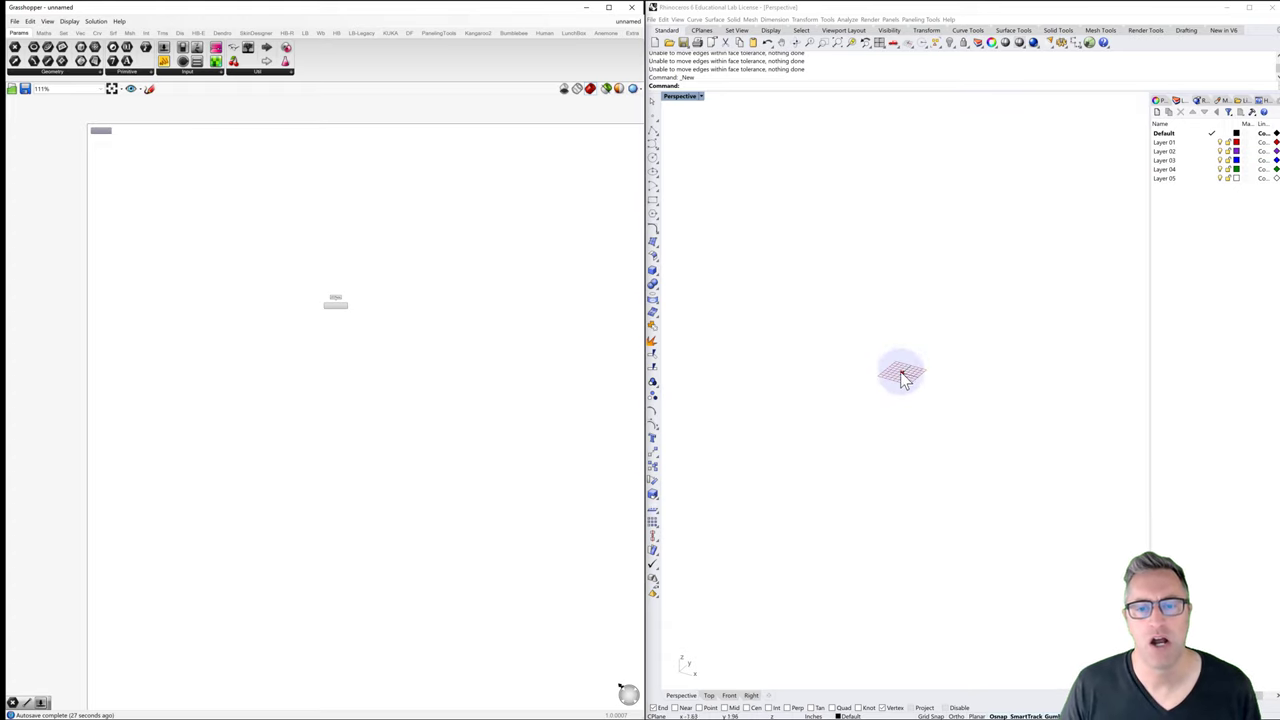
right_click_drag(900, 378, 832, 345)
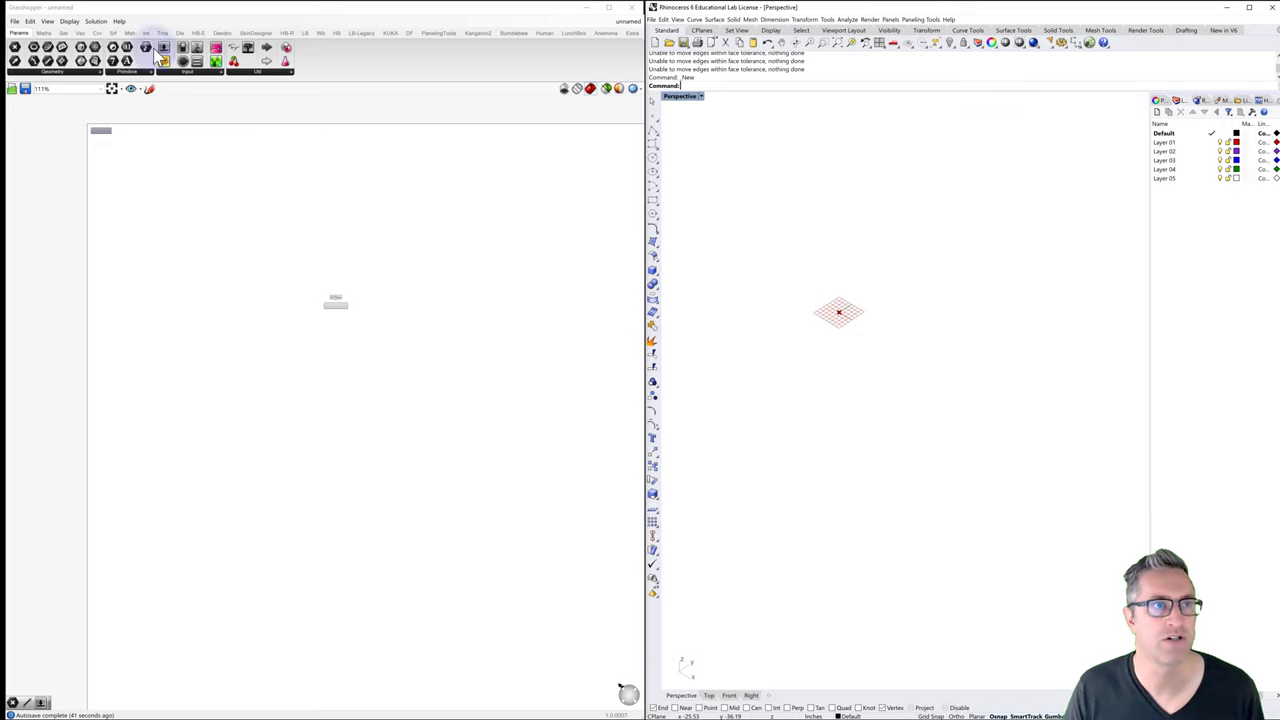
Step: Add a Construct Point component to the canvas, ahead of the XY Plane component
left_click(93, 32)
left_click(80, 32)
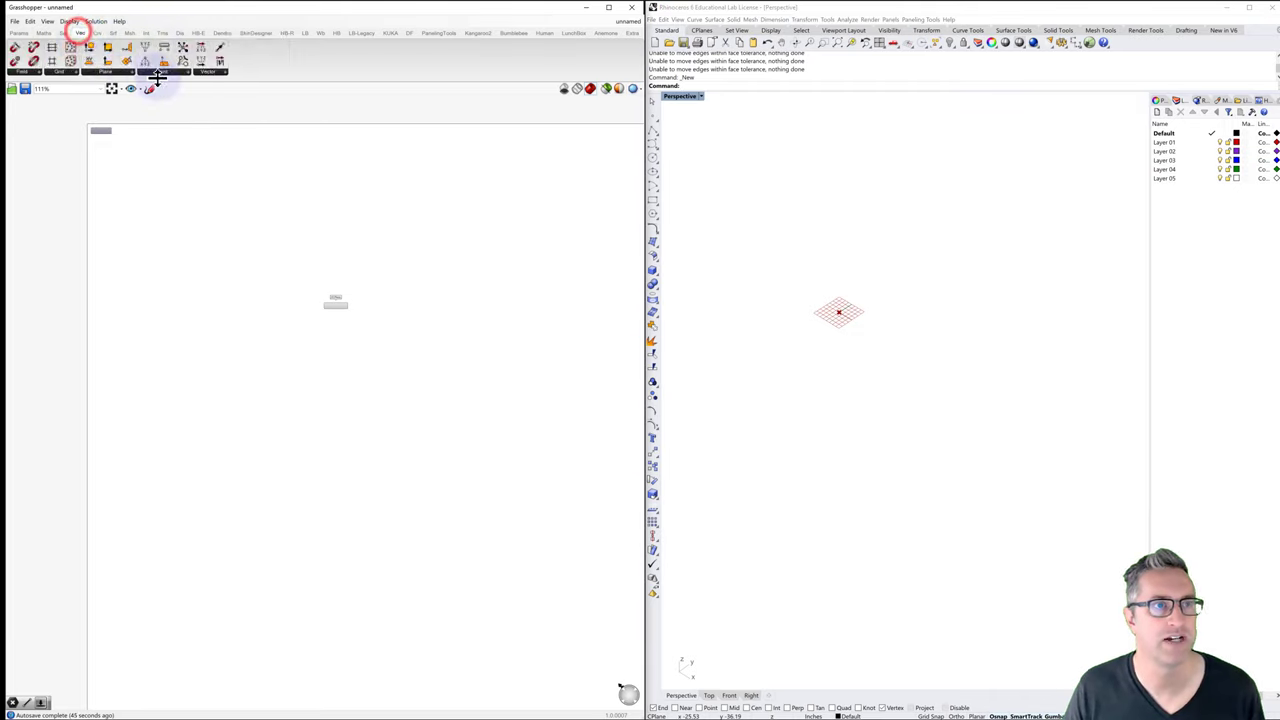
left_click(164, 72)
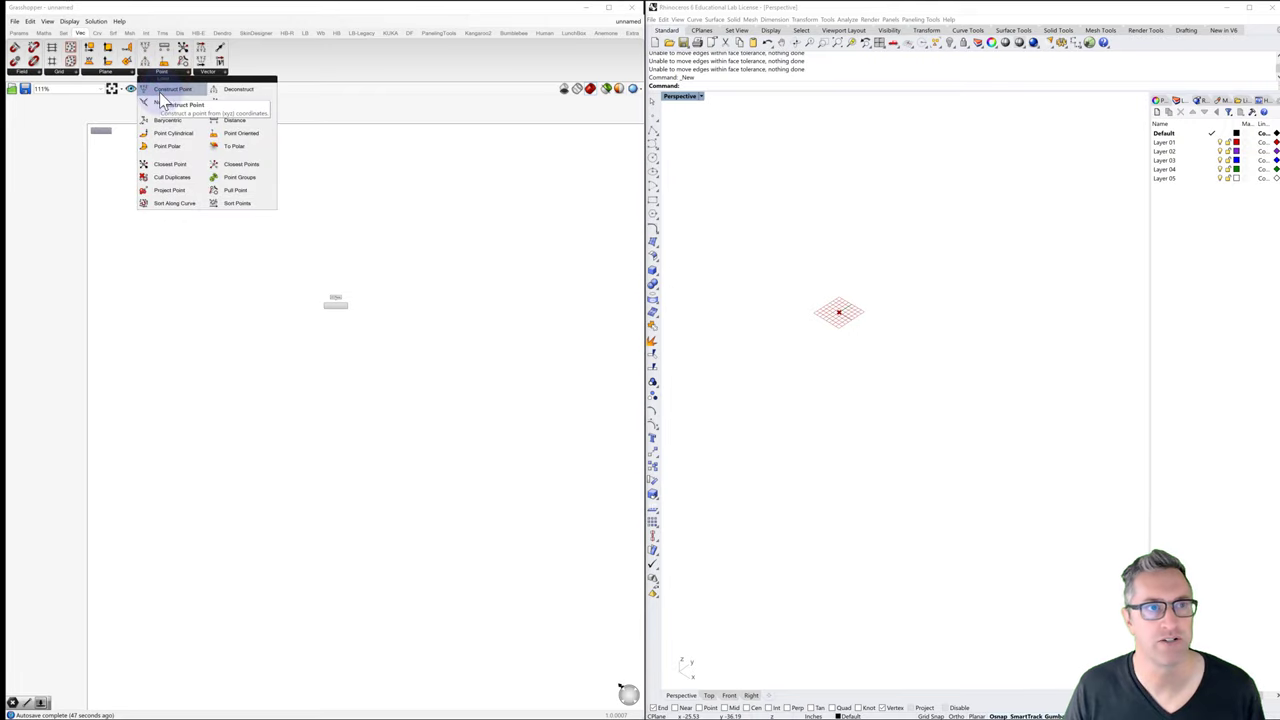
left_click(163, 92)
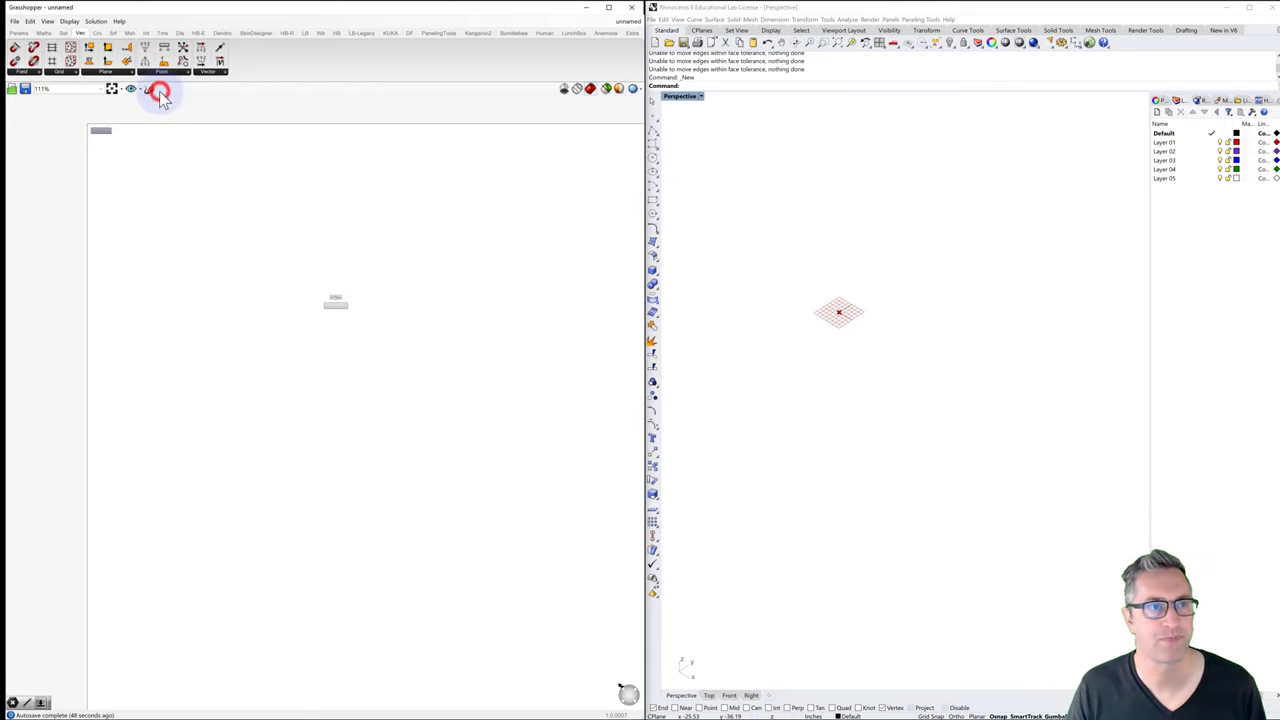
left_click(183, 278)
scroll(180, 283, "up", 4)
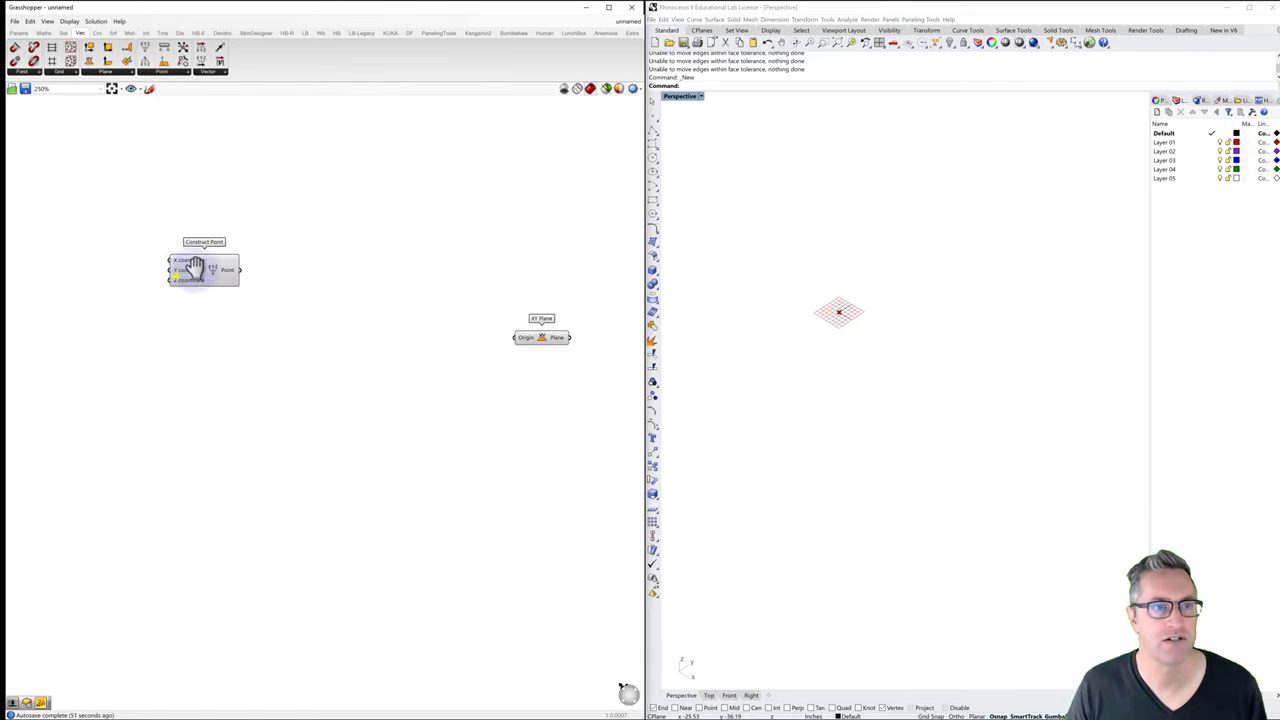
right_click_drag(176, 275, 287, 263)
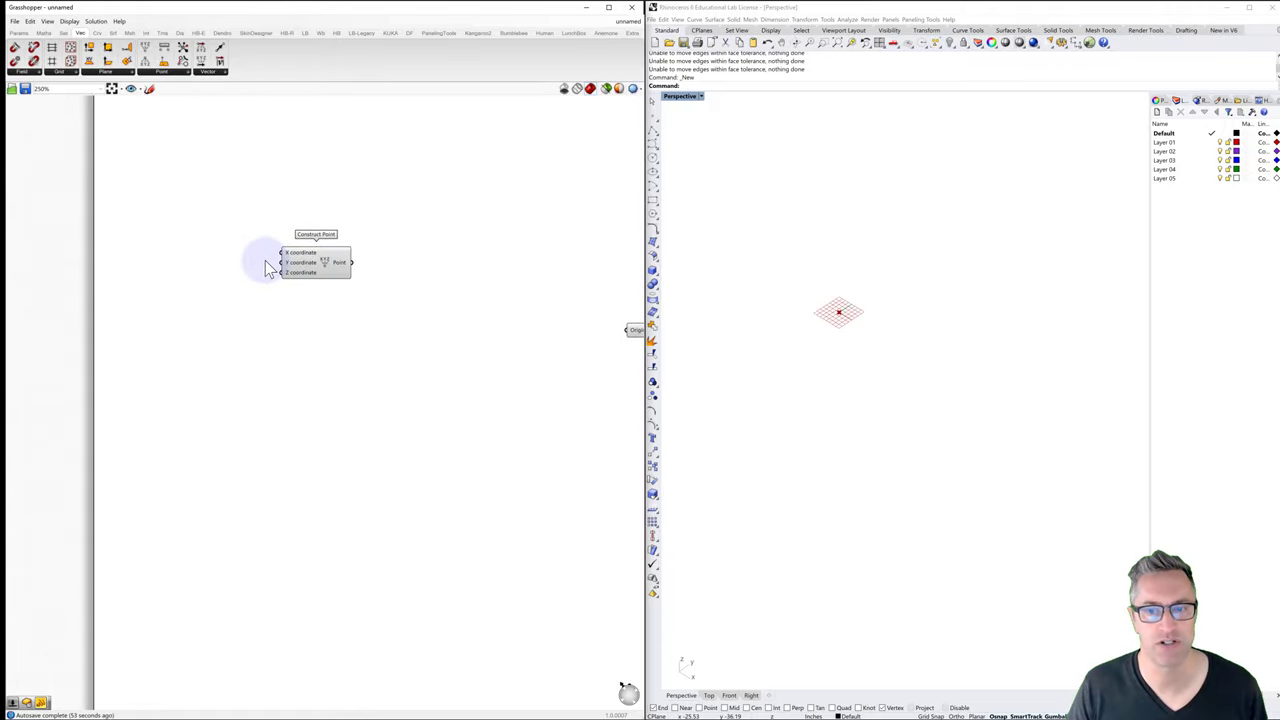
Step: Add a panel beside Construct Point and connect it to the X coordinate input
double_click(229, 250)
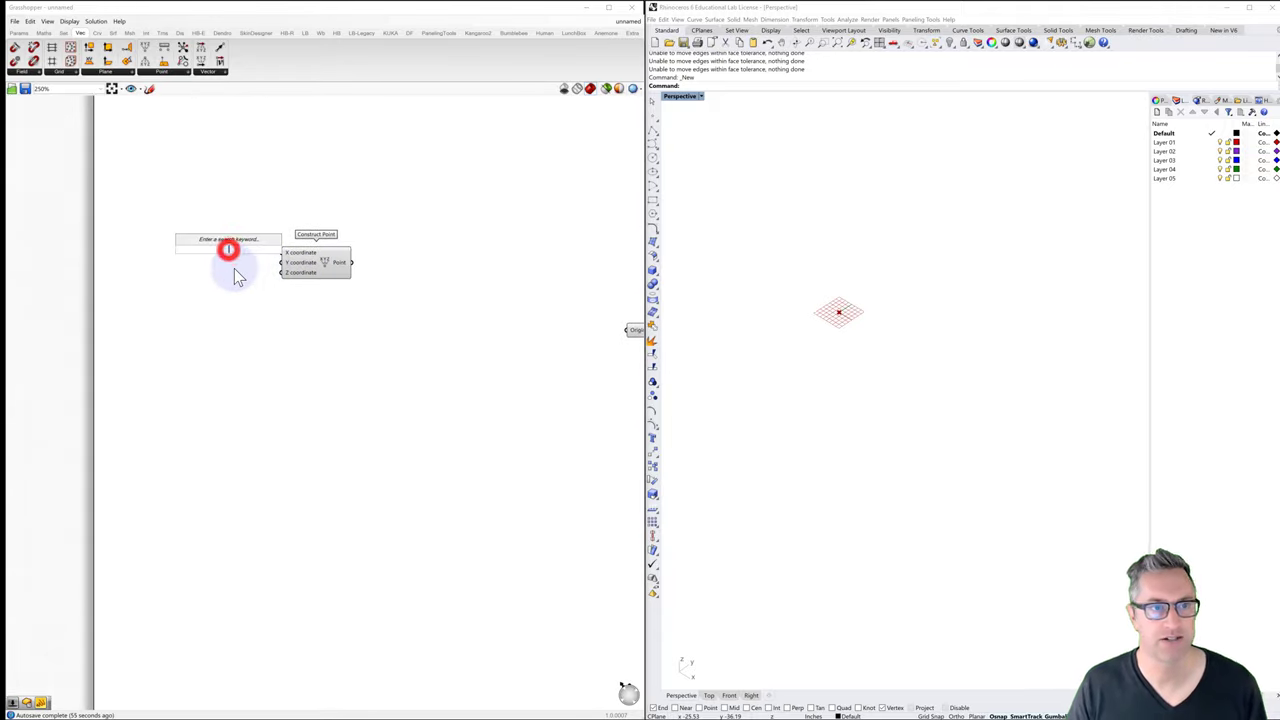
type("panel")
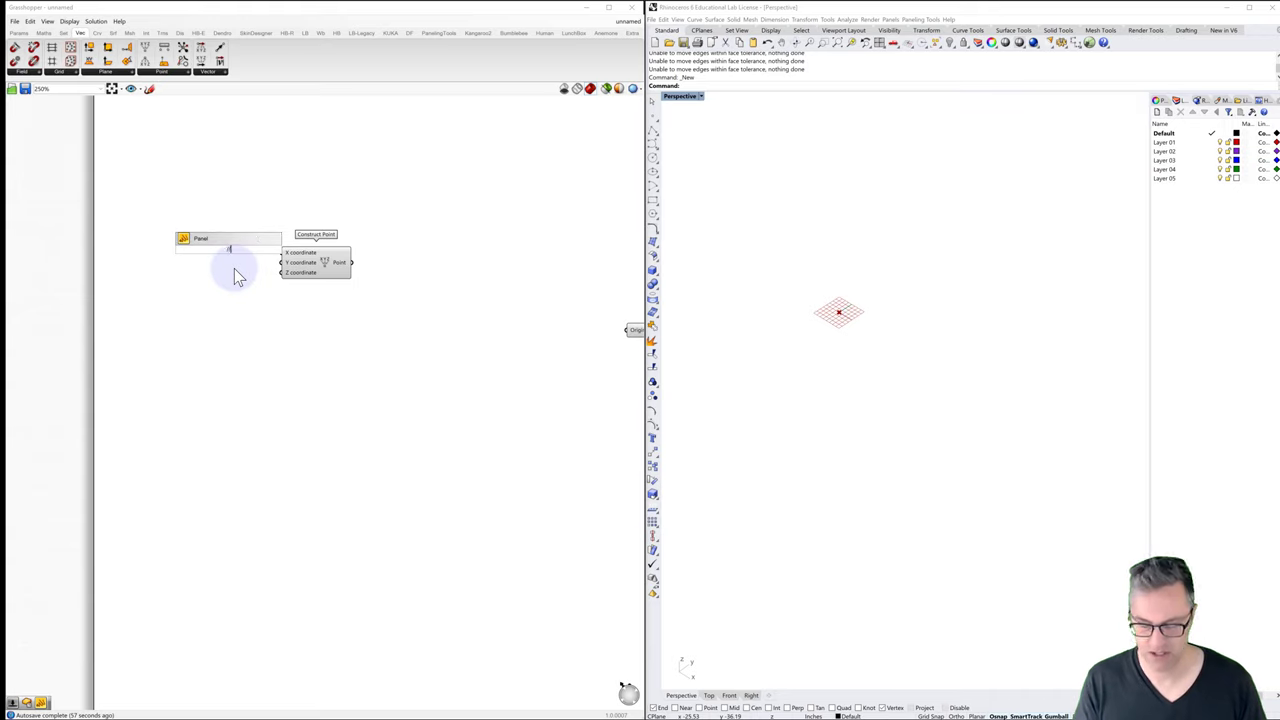
key("Return")
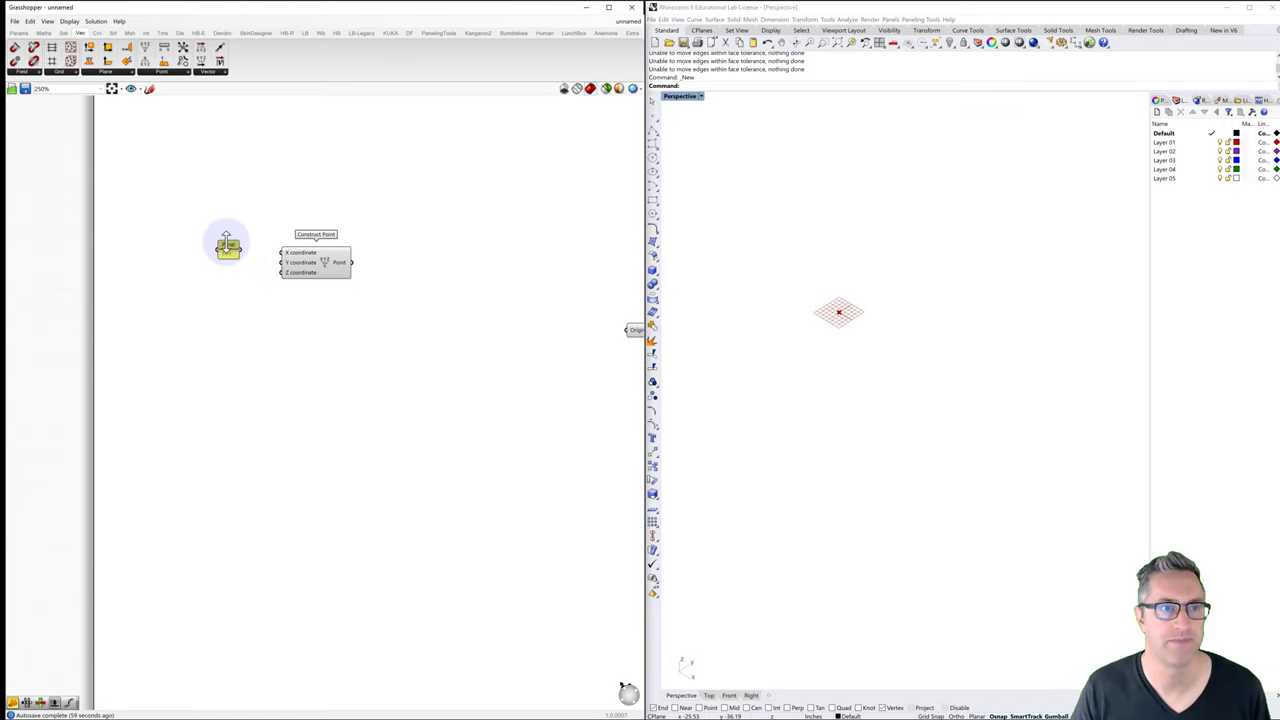
right_click(229, 250)
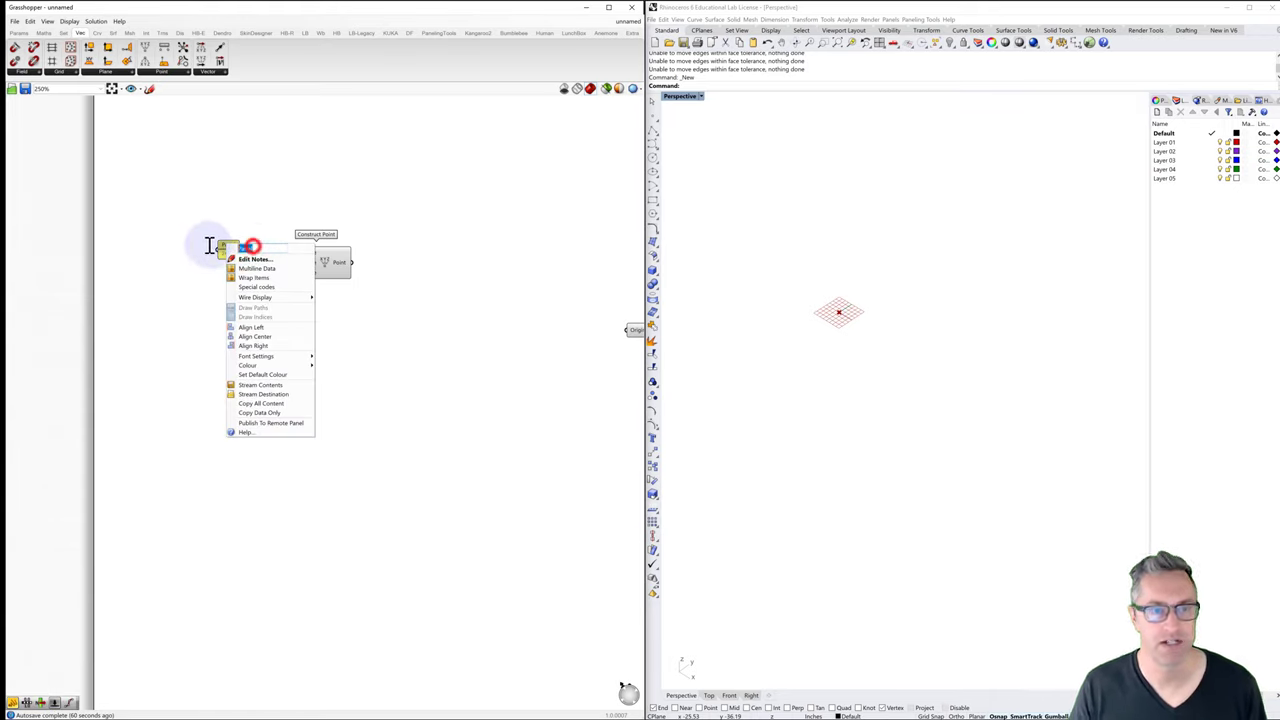
left_click(240, 200)
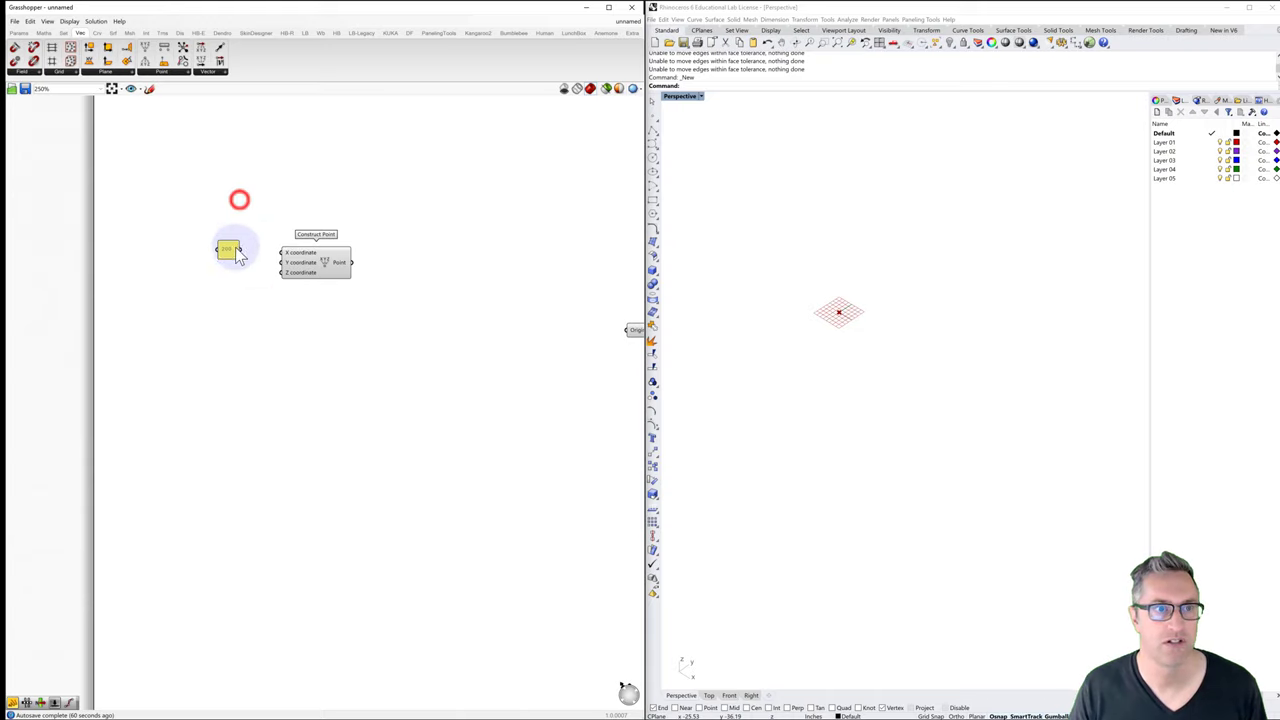
left_click_drag(241, 249, 283, 253)
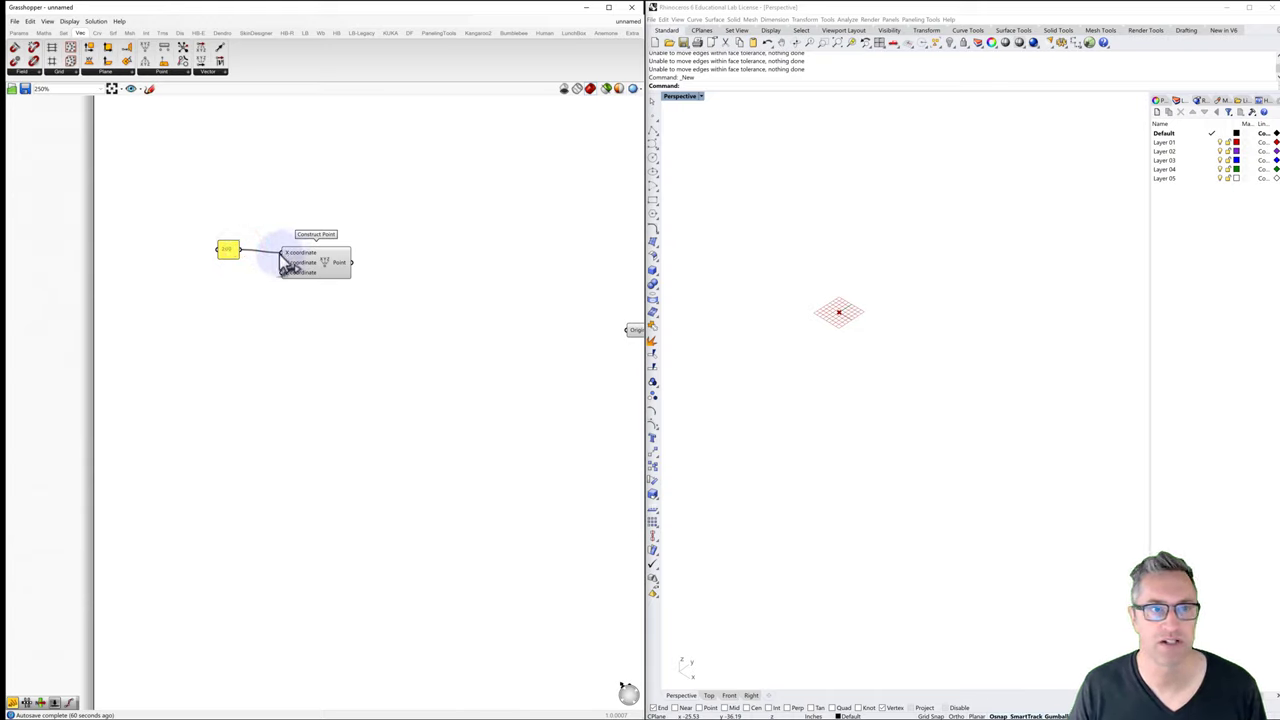
Step: Set the X coordinate panel's value to 250 and move the panel closer to Construct Point
double_click(229, 245)
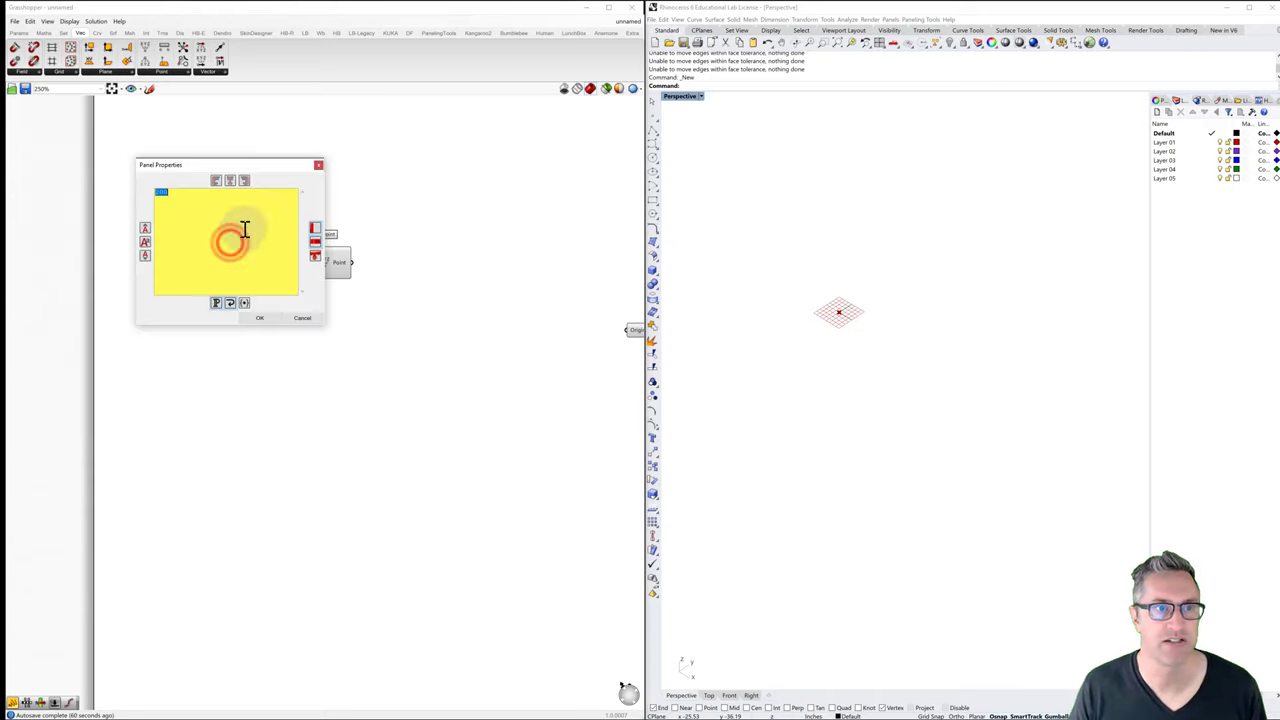
type("250")
left_click(303, 322)
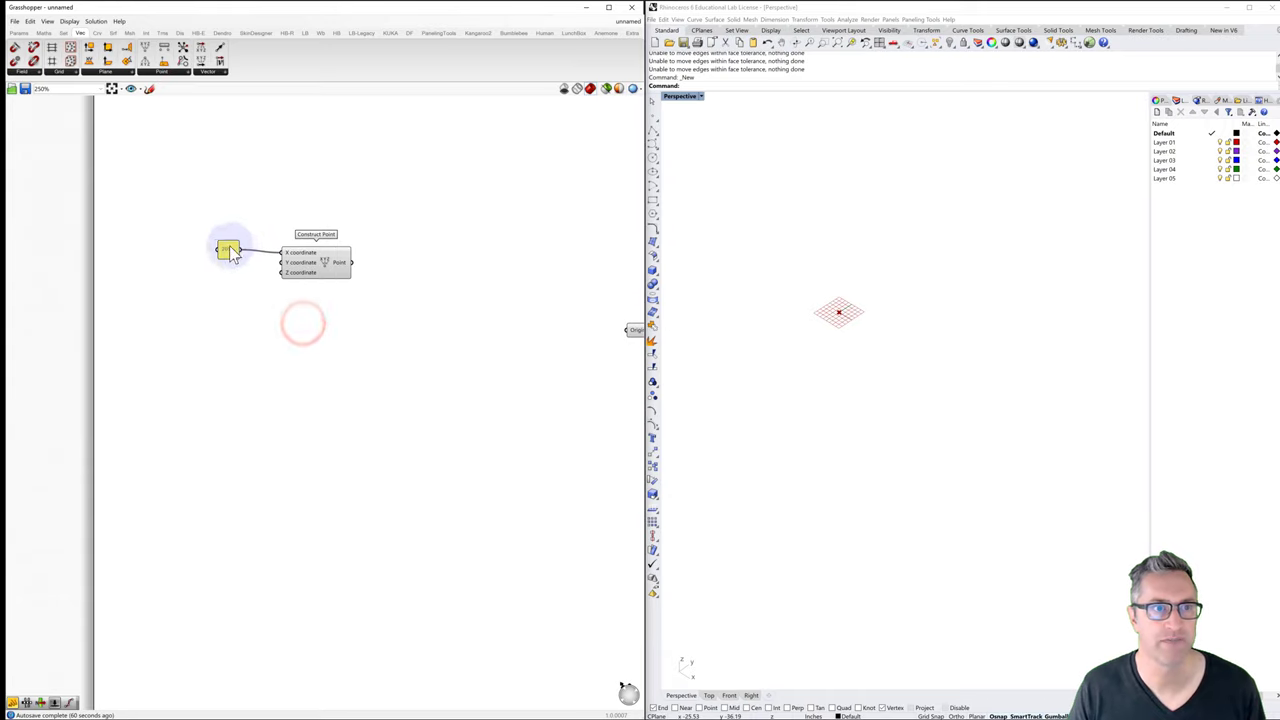
left_click_drag(229, 245, 246, 248)
scroll(764, 346, "down", 5)
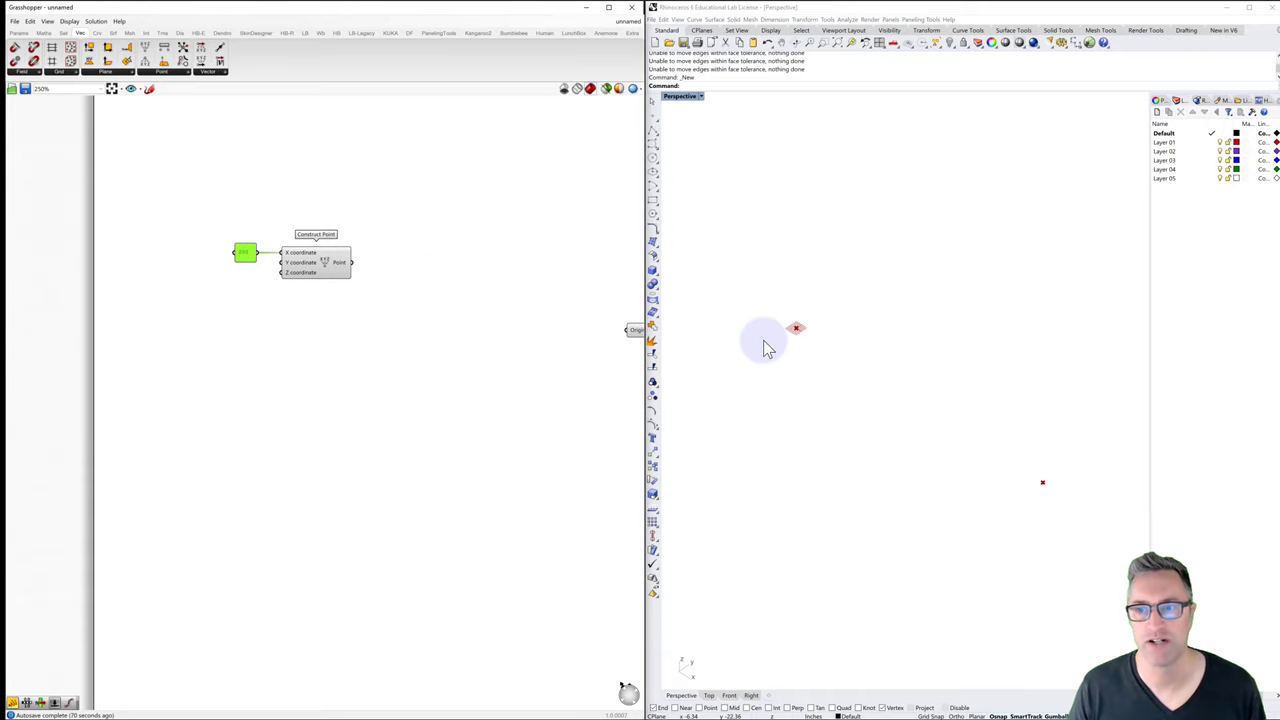
right_click_drag(797, 360, 785, 322)
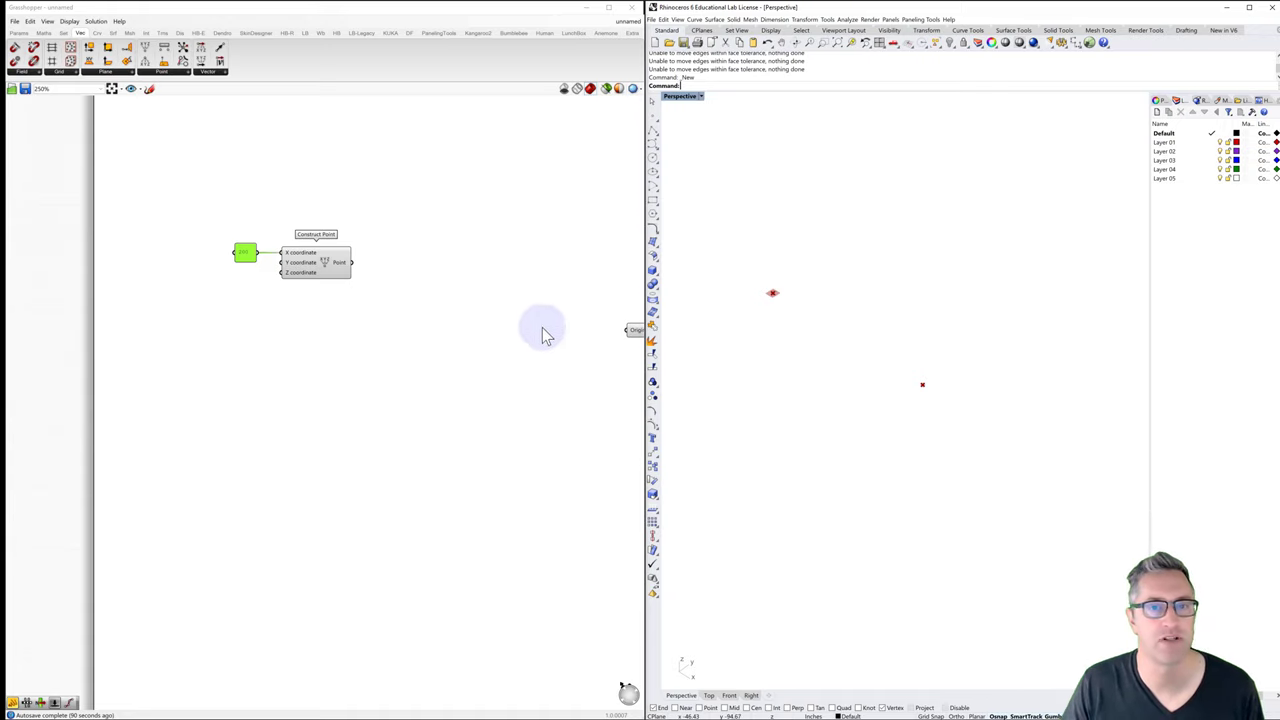
Step: Move the XY Plane component next to Construct Point and connect the Point output to its Origin input
left_click_drag(630, 330, 410, 287)
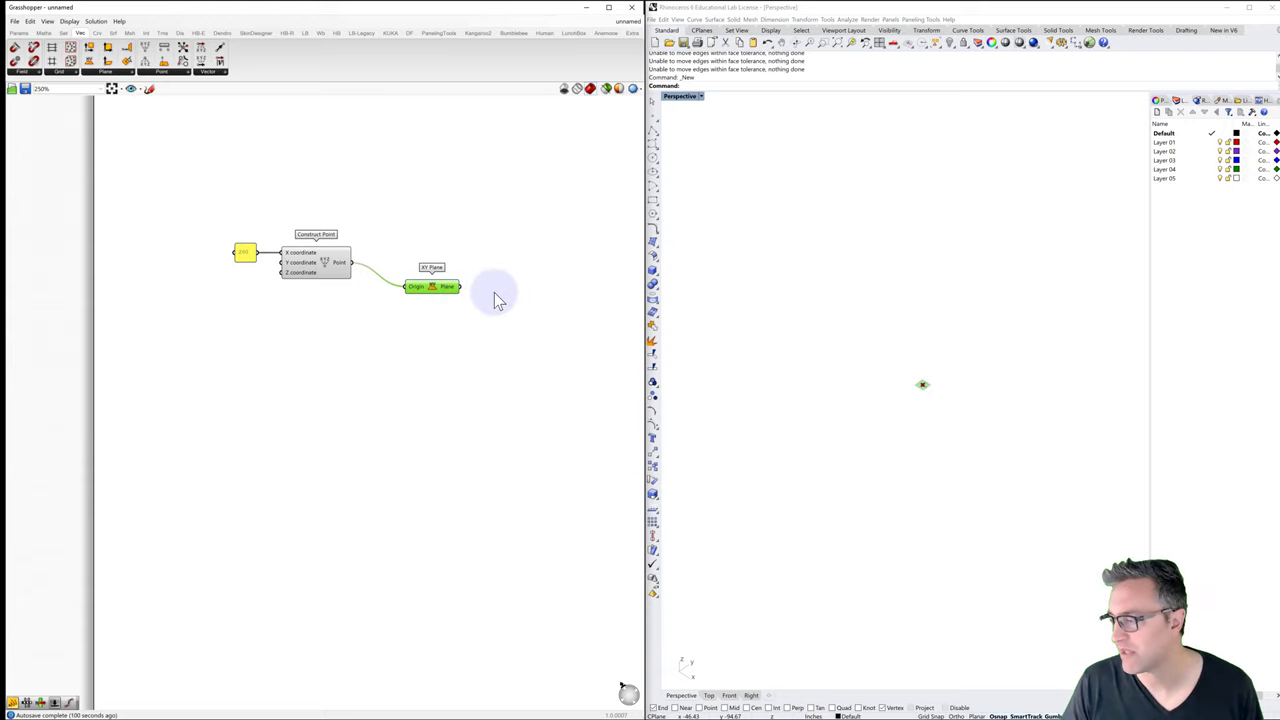
right_click_drag(537, 275, 481, 277)
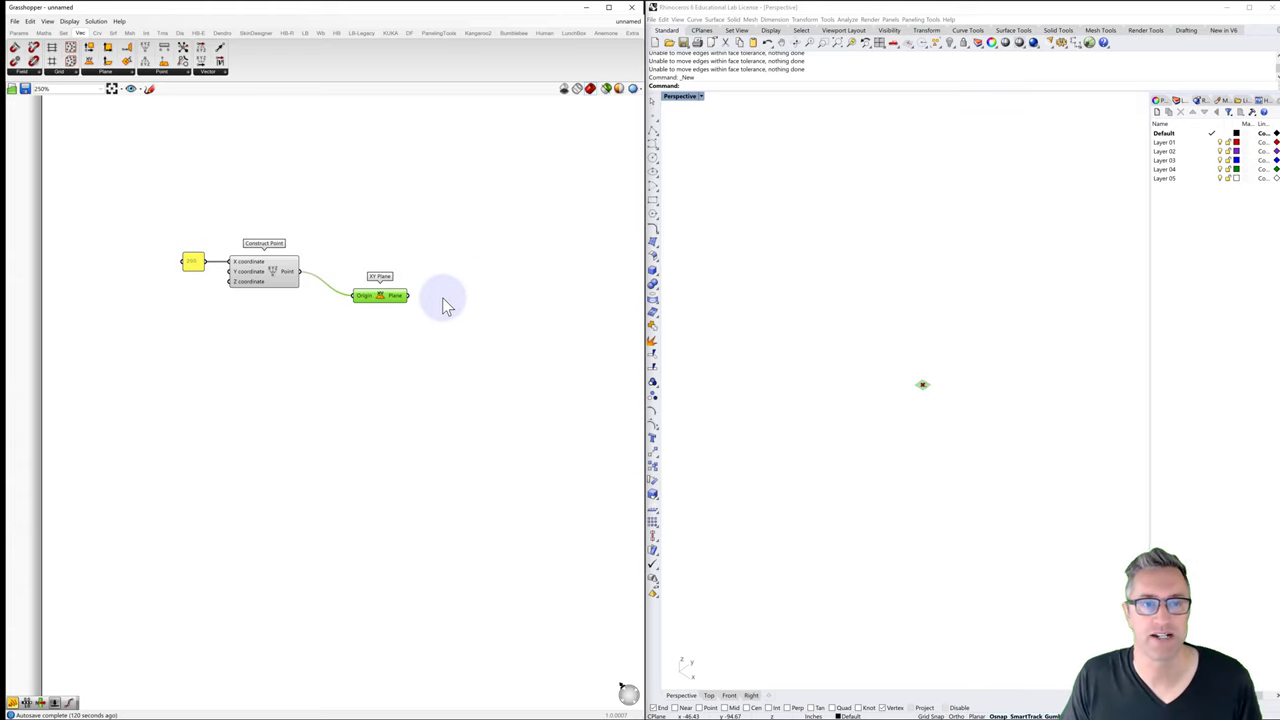
Step: Add a Center Box component after XY Plane, connect the Plane output to its Base input, and align it with XY Plane
right_click_drag(447, 303, 416, 296)
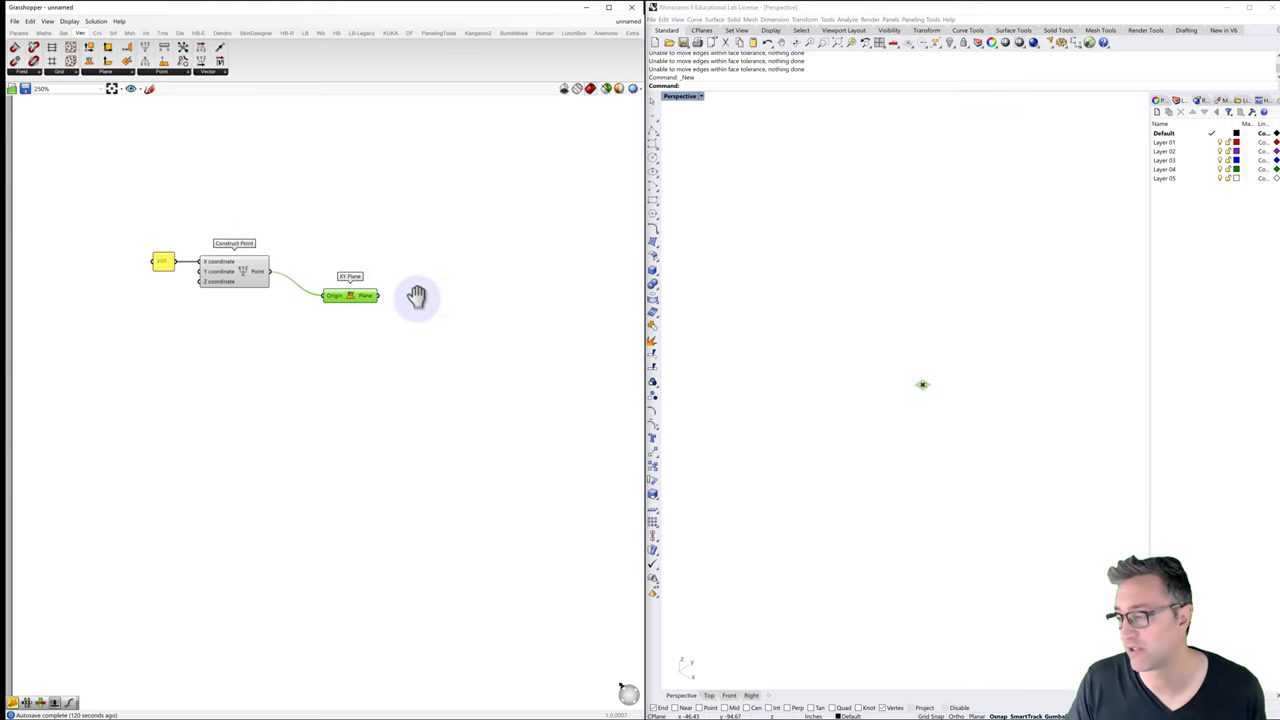
double_click(425, 286)
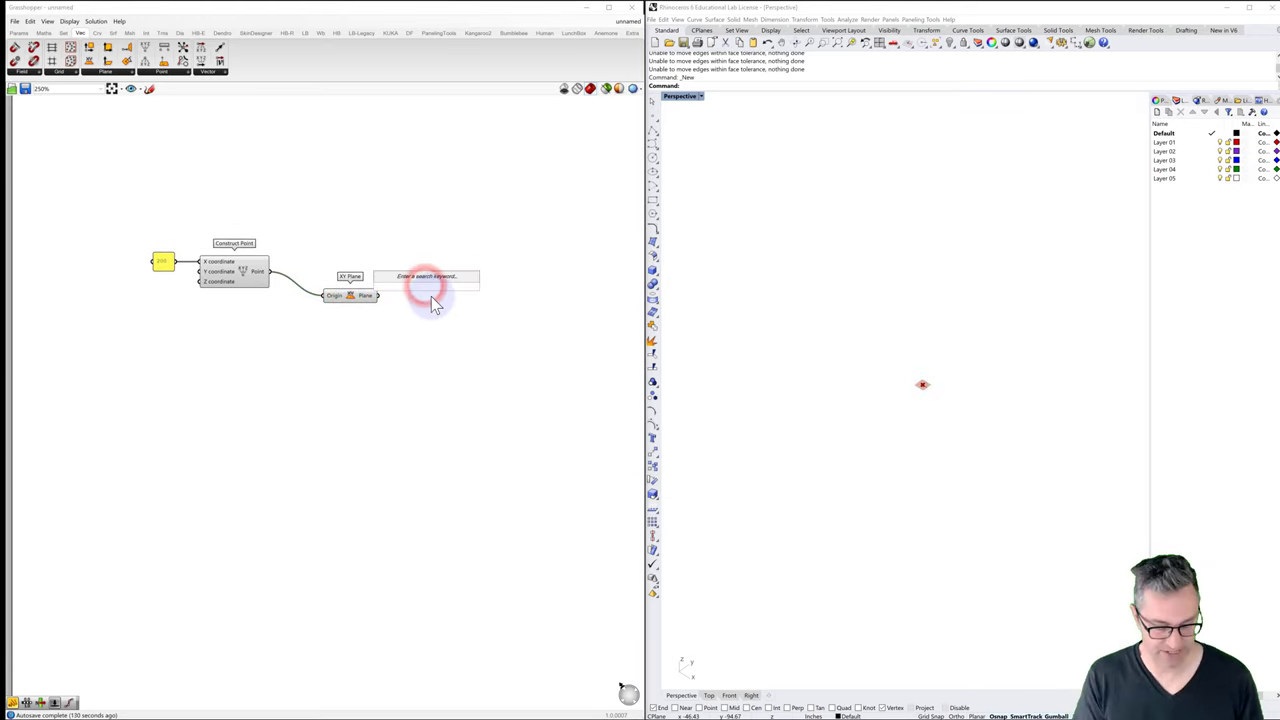
type("center")
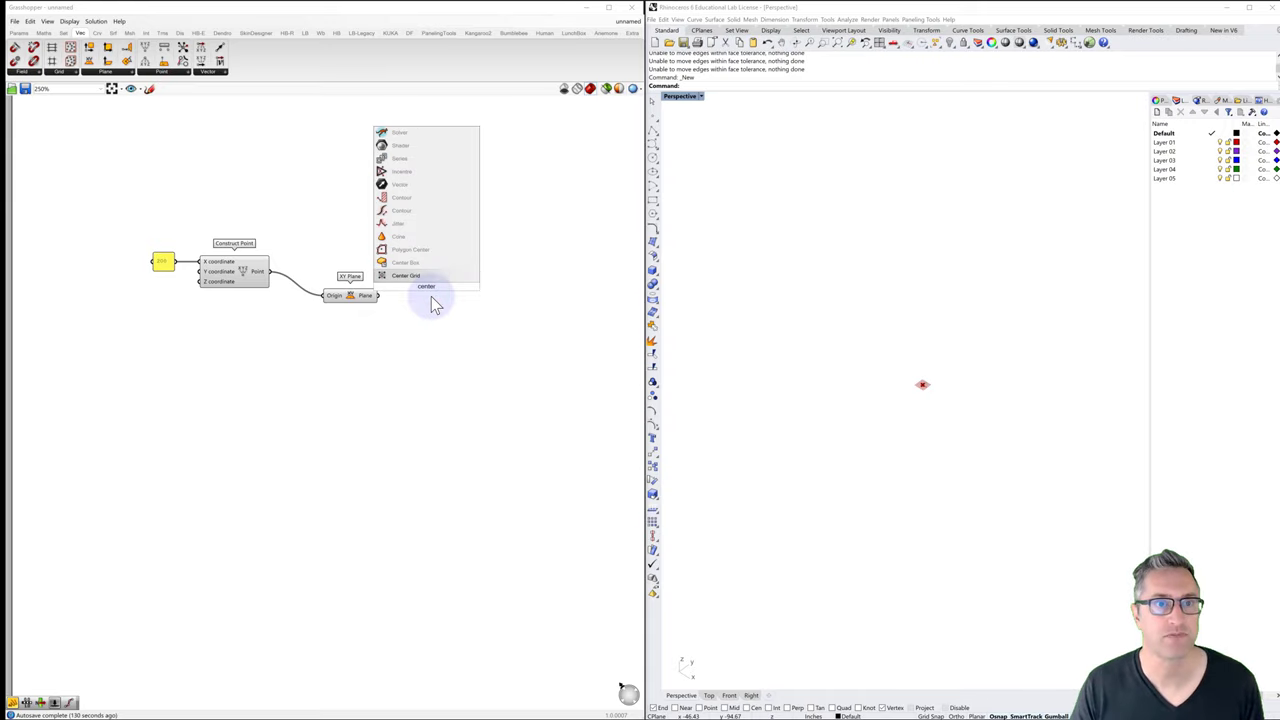
left_click(420, 263)
left_click(428, 295)
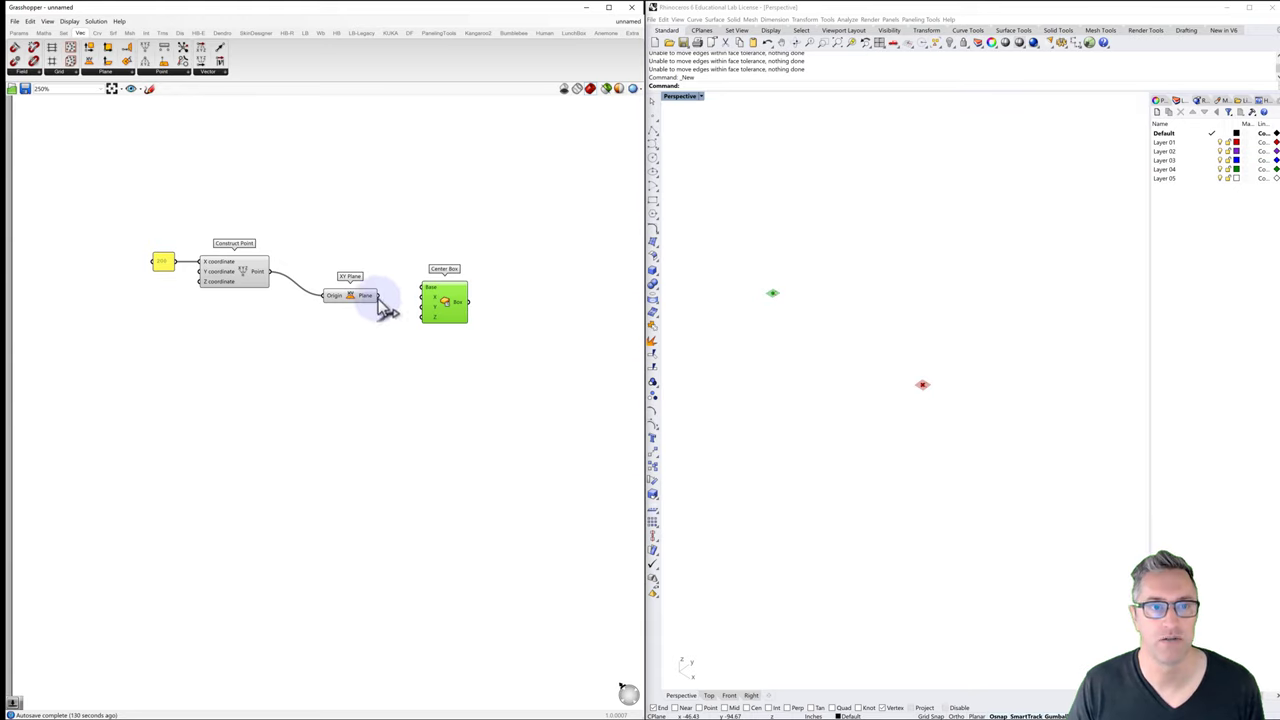
left_click_drag(378, 296, 424, 289)
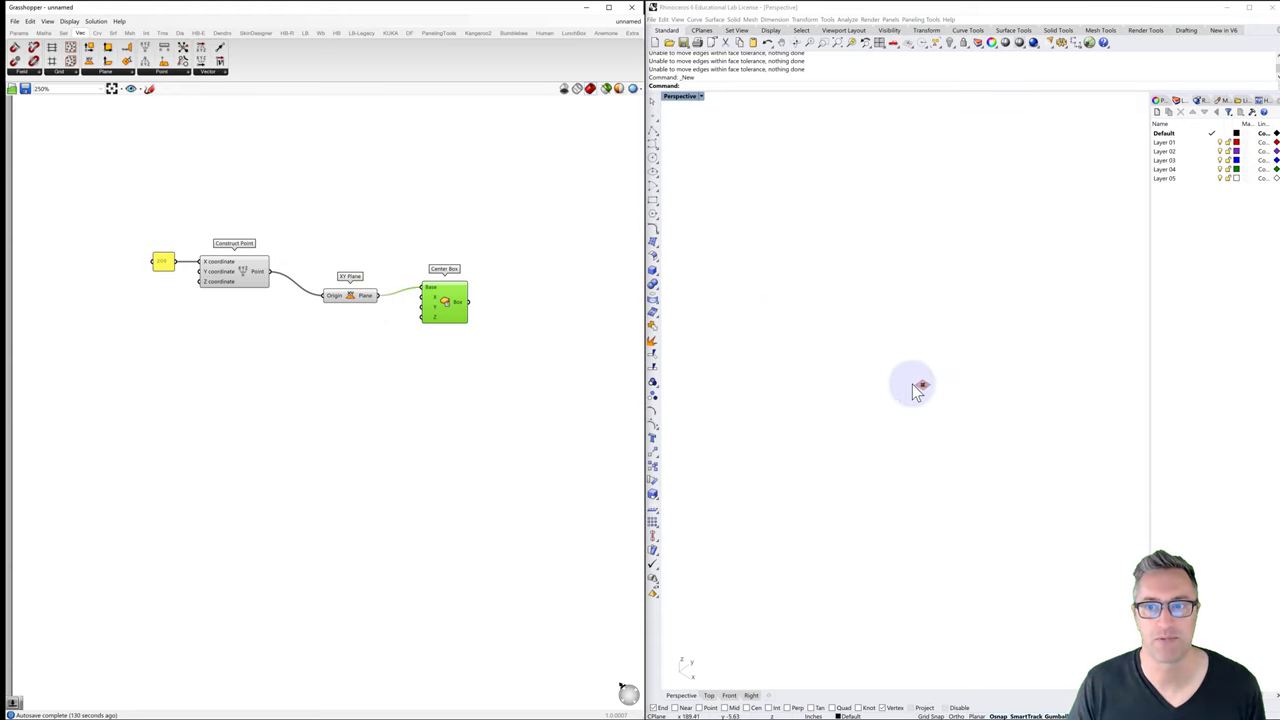
scroll(903, 371, "up", 5)
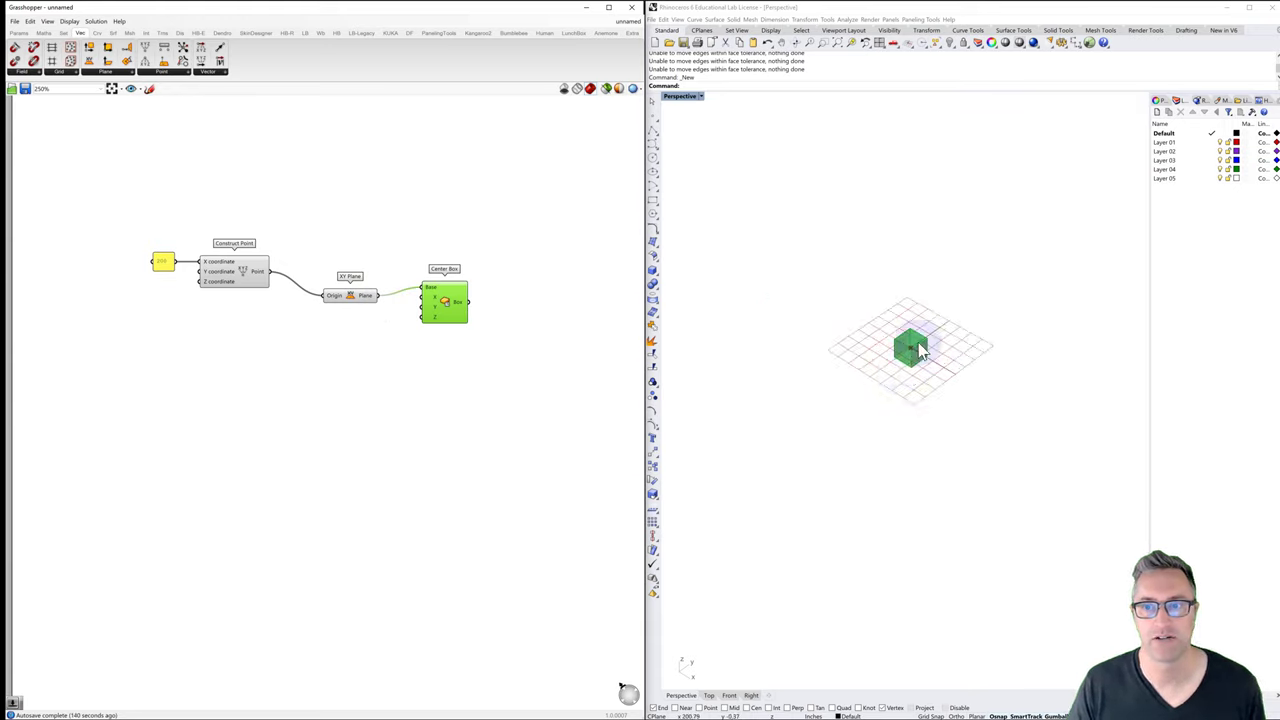
left_click(451, 318)
left_click_drag(451, 318, 470, 326)
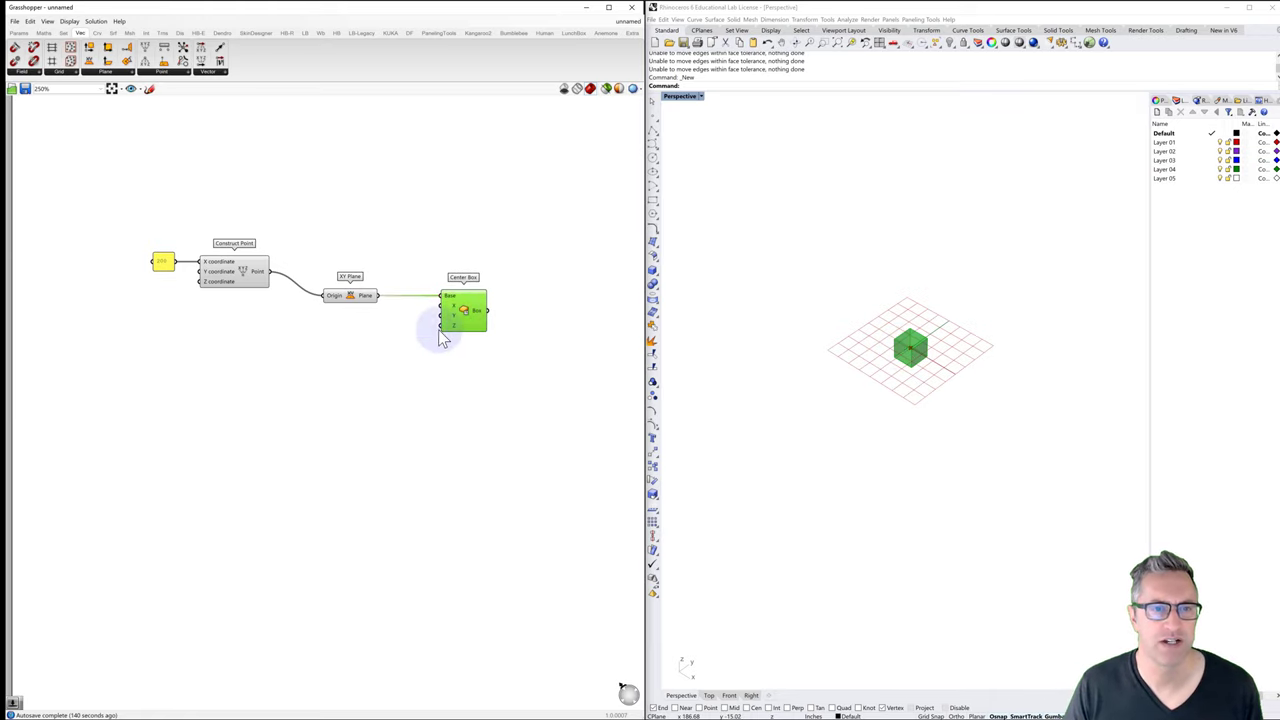
Step: Duplicate the X coordinate panel beside Center Box, set the copy to 3, and connect it to the box's X, Y and Z inputs
left_click(154, 260)
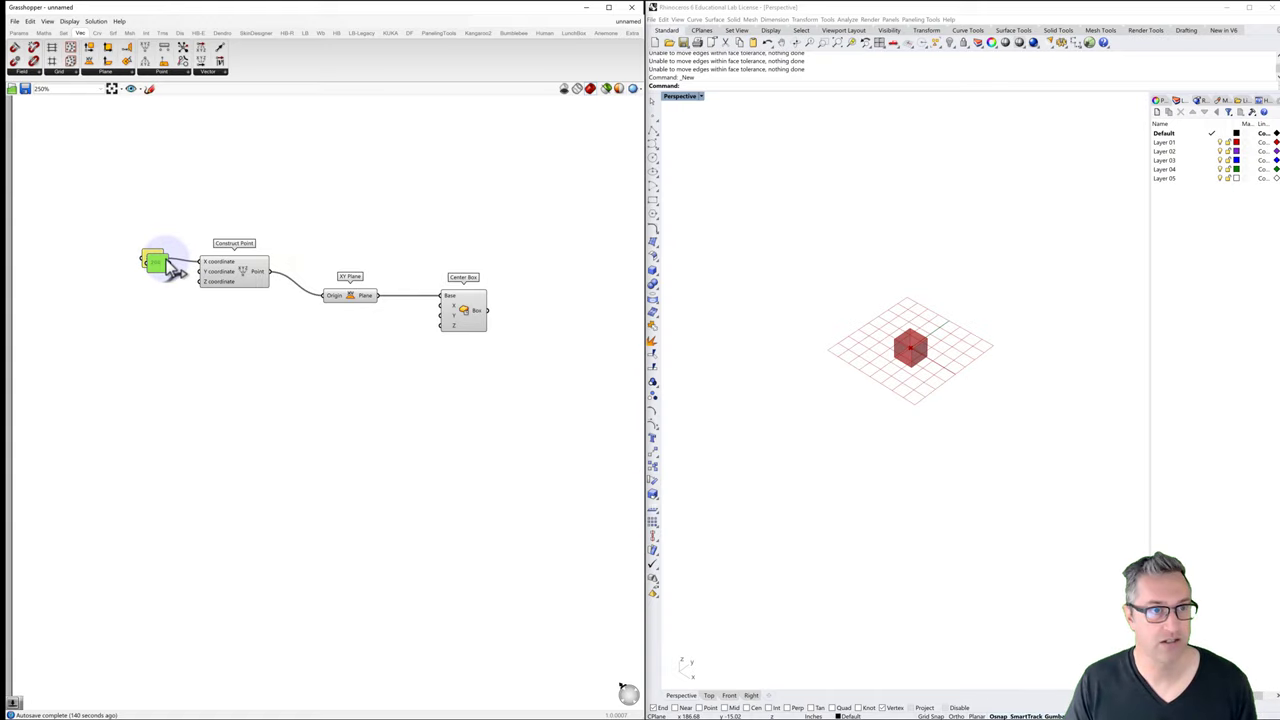
left_click_drag(157, 264, 393, 343, "alt")
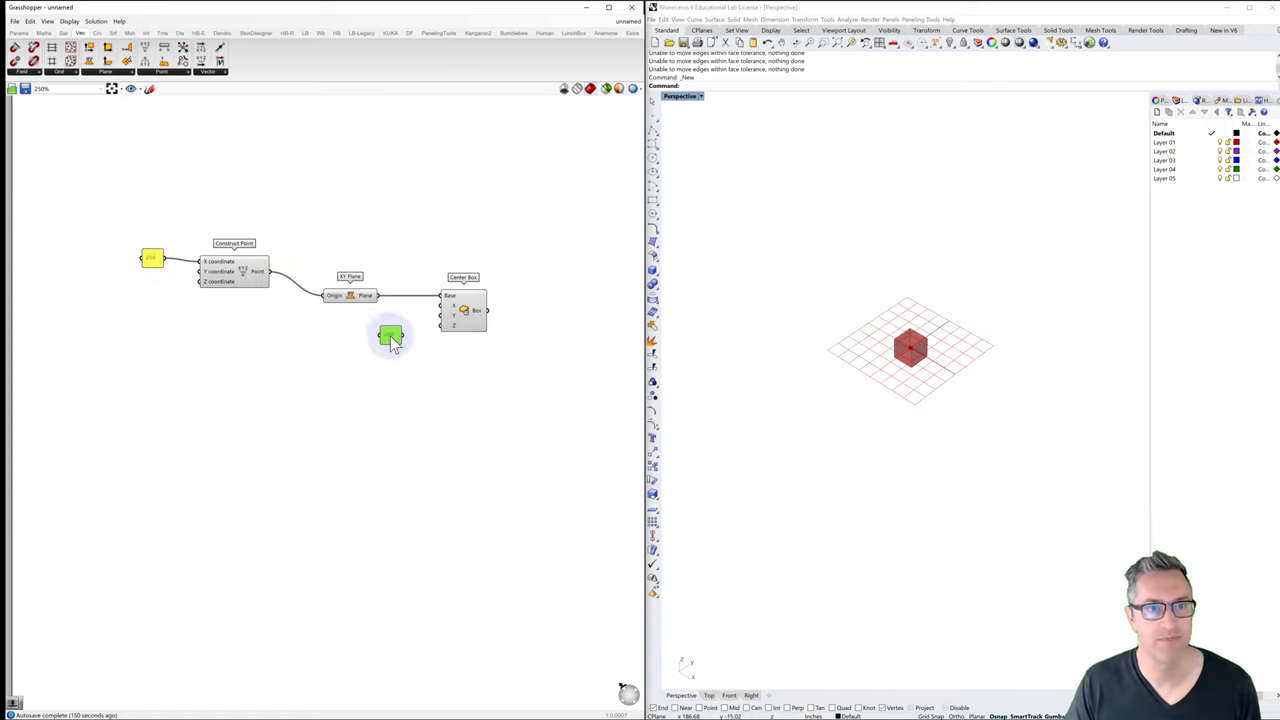
double_click(391, 340)
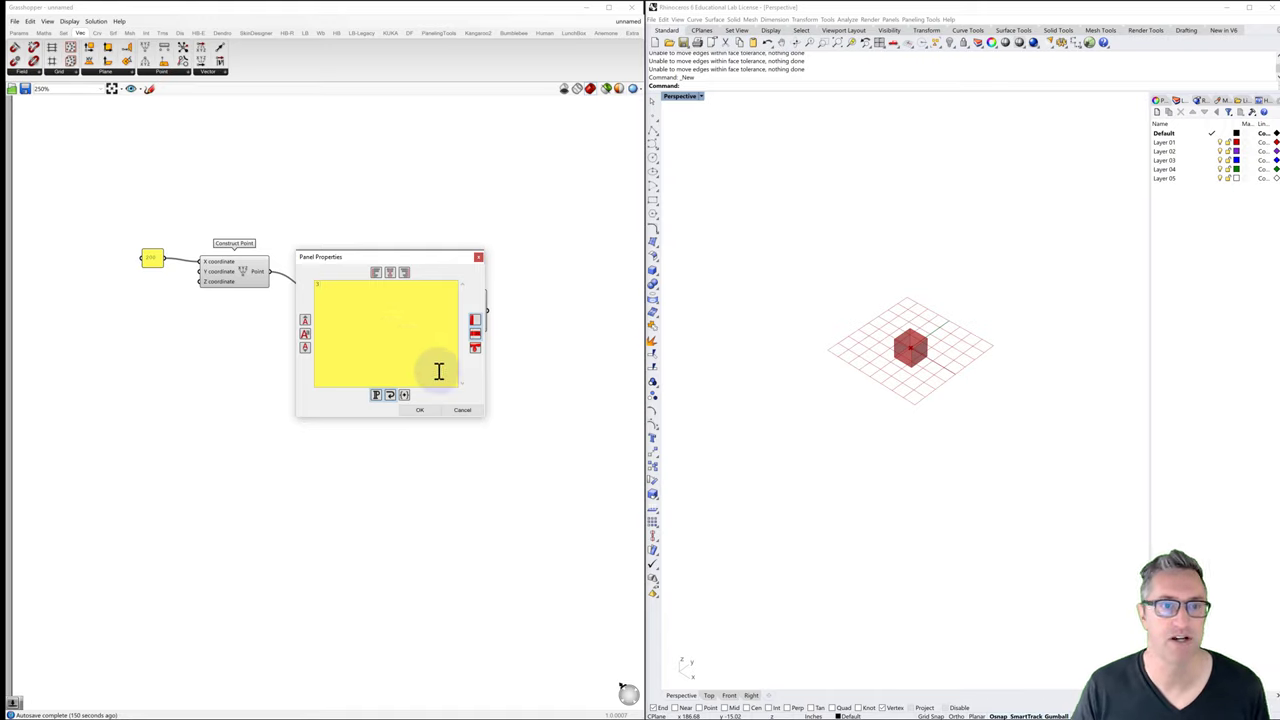
left_click(420, 409)
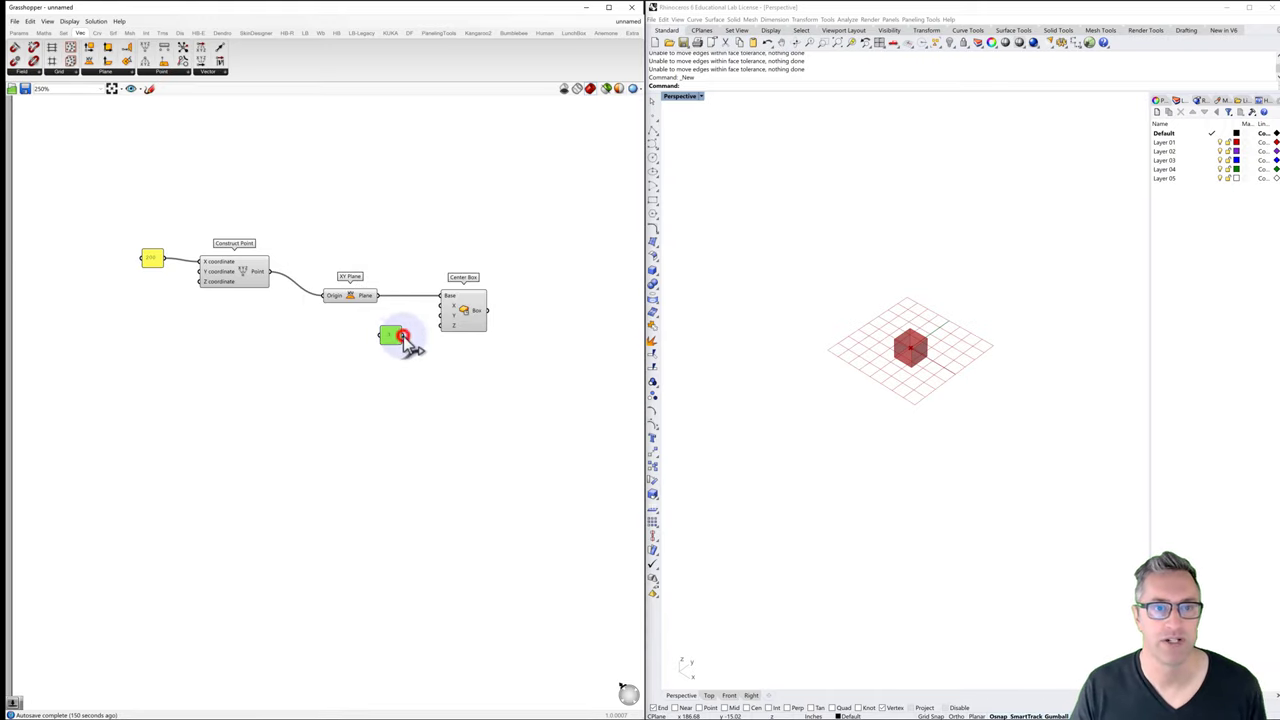
left_click_drag(404, 337, 449, 340)
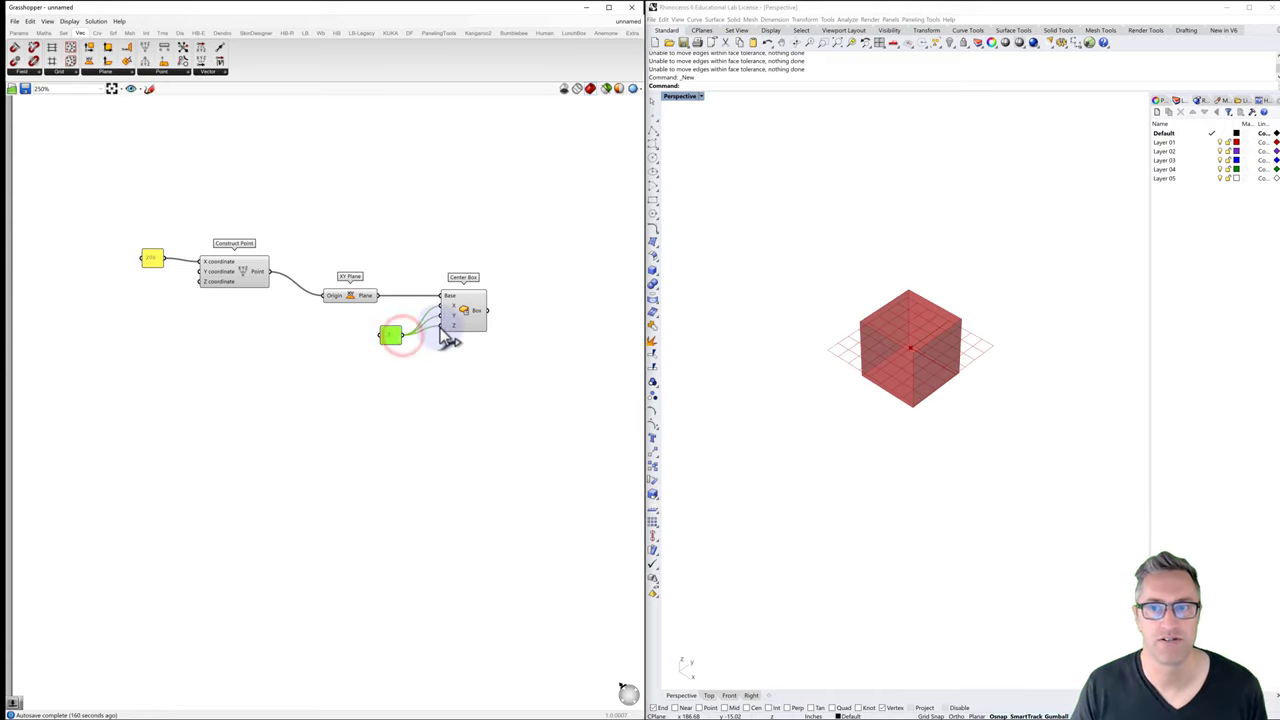
Step: Zoom the Rhino viewport to the Center Box geometry to examine the enlarged box
right_click_drag(886, 385, 889, 371)
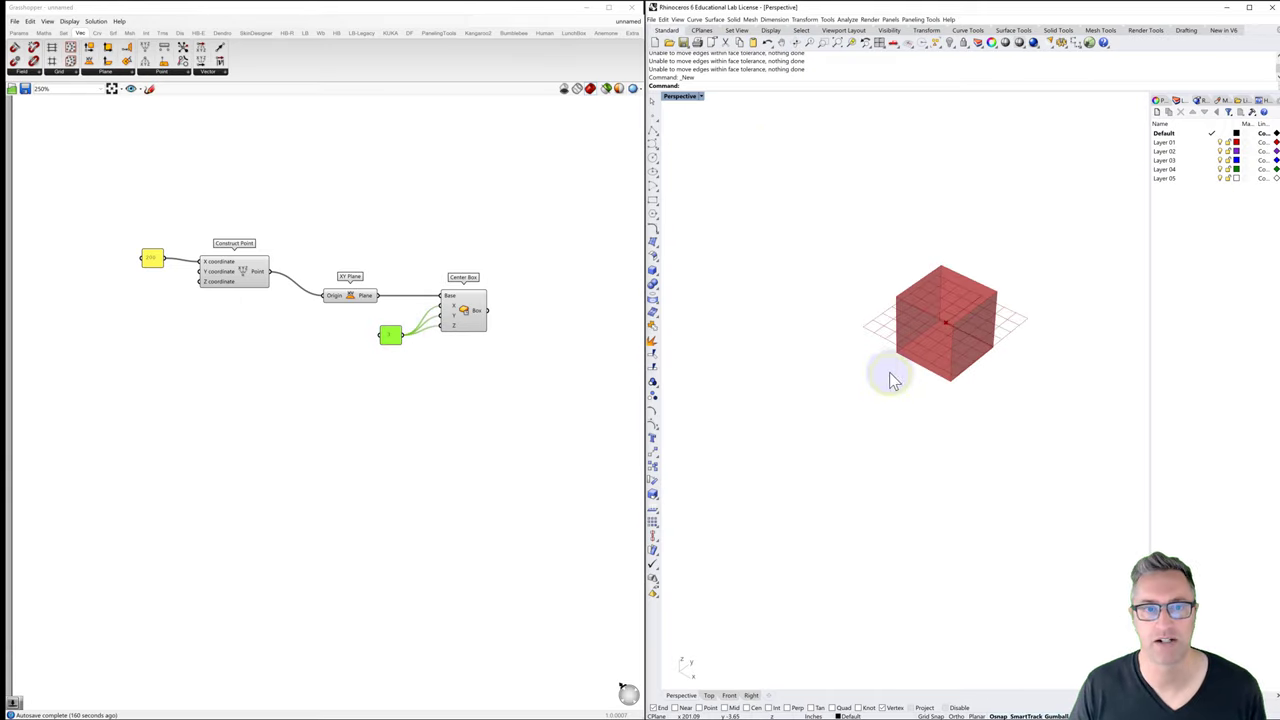
left_click(466, 310)
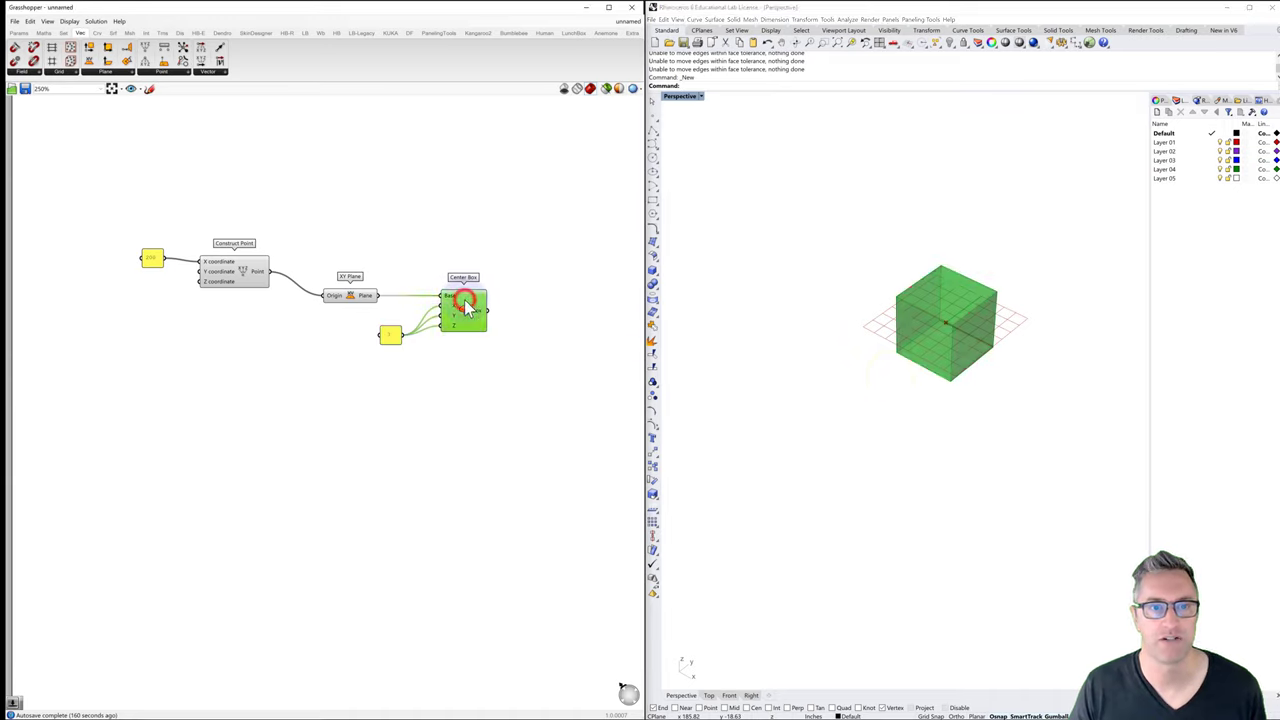
middle_click(466, 308)
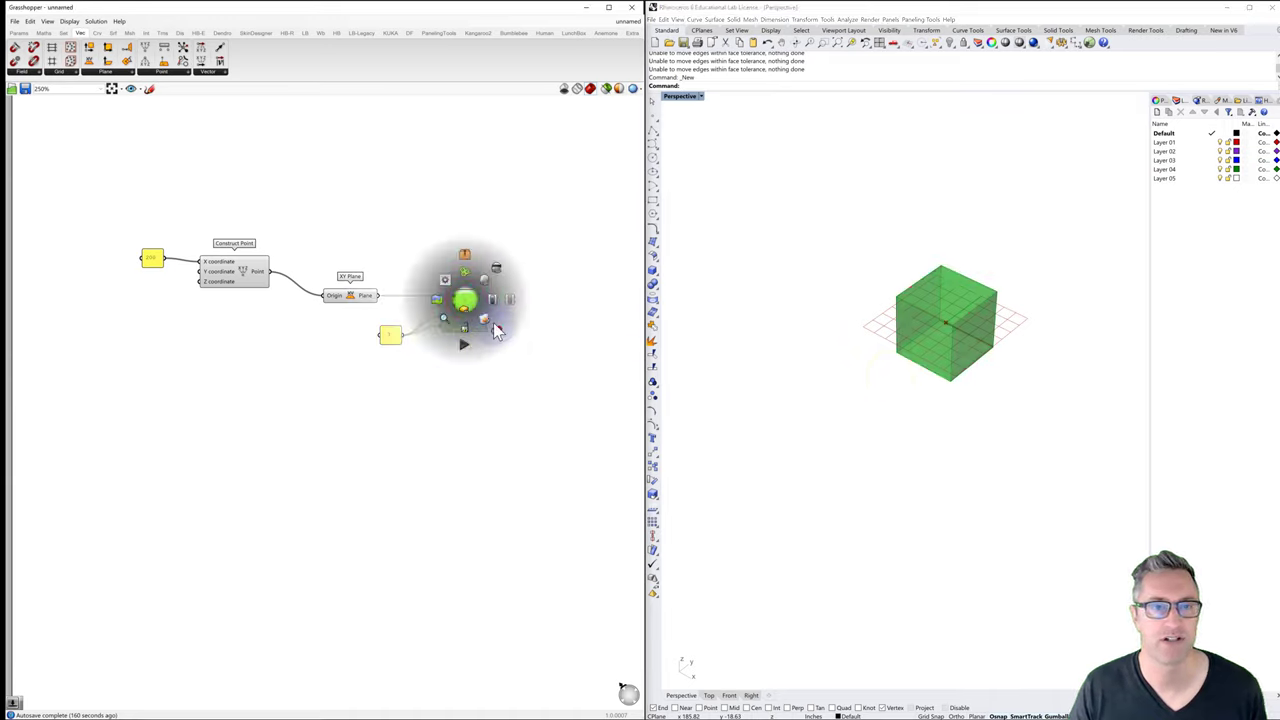
left_click(497, 333)
mouse_move(925, 434)
right_mouse_down()
mouse_move(829, 400)
mouse_move(841, 385)
mouse_move(931, 449)
right_mouse_up()
scroll(920, 429, "down", 5)
left_click(491, 379)
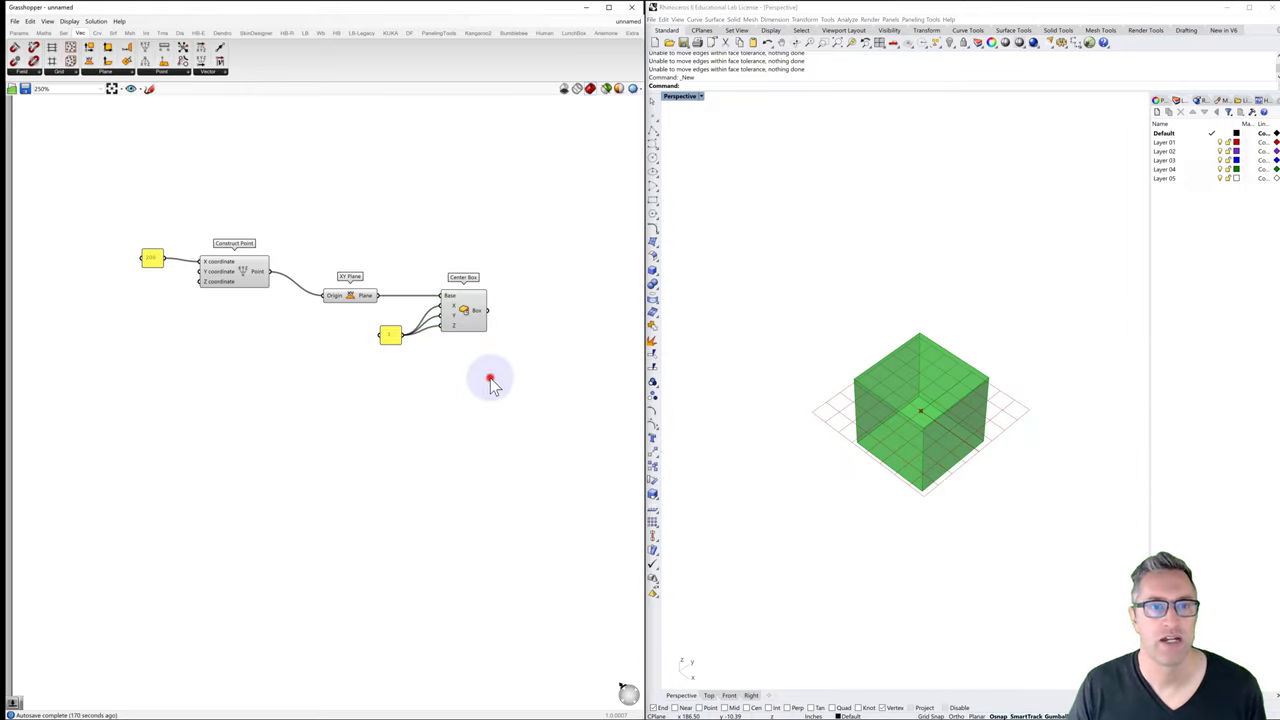
Step: Turn off the preview of the Construct Point and XY Plane components
right_click_drag(489, 376, 346, 350)
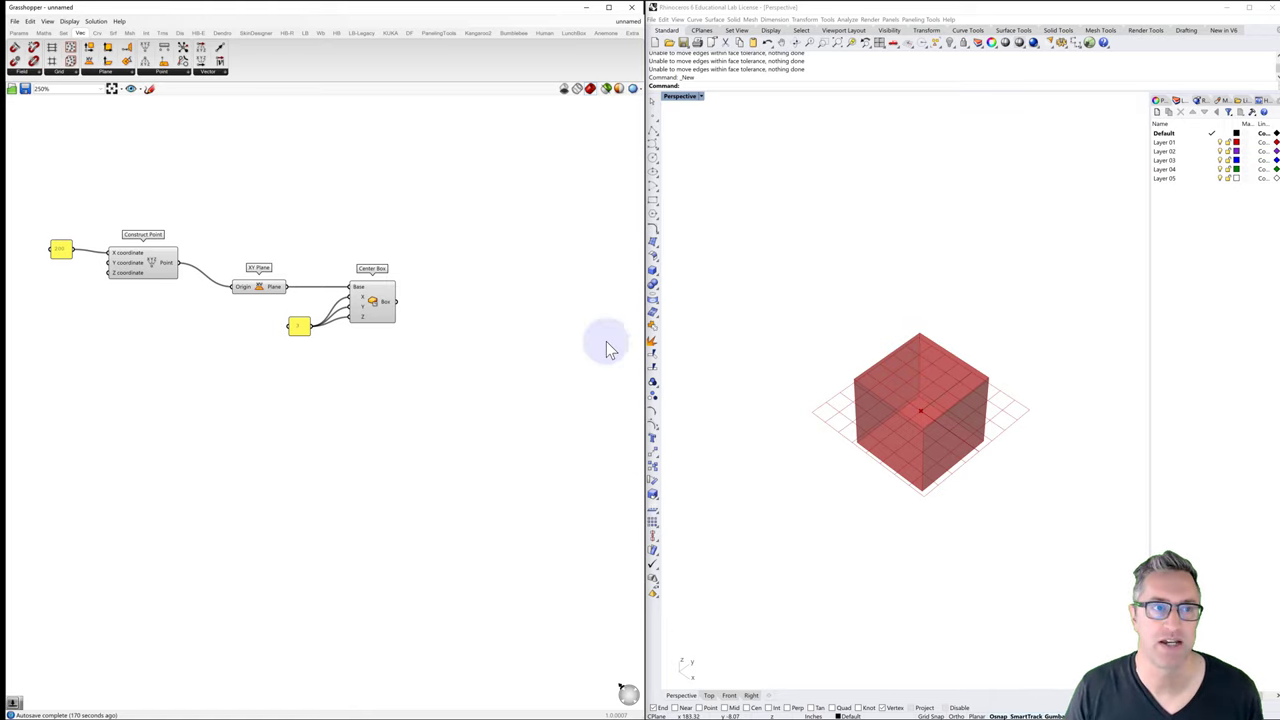
left_click(150, 255)
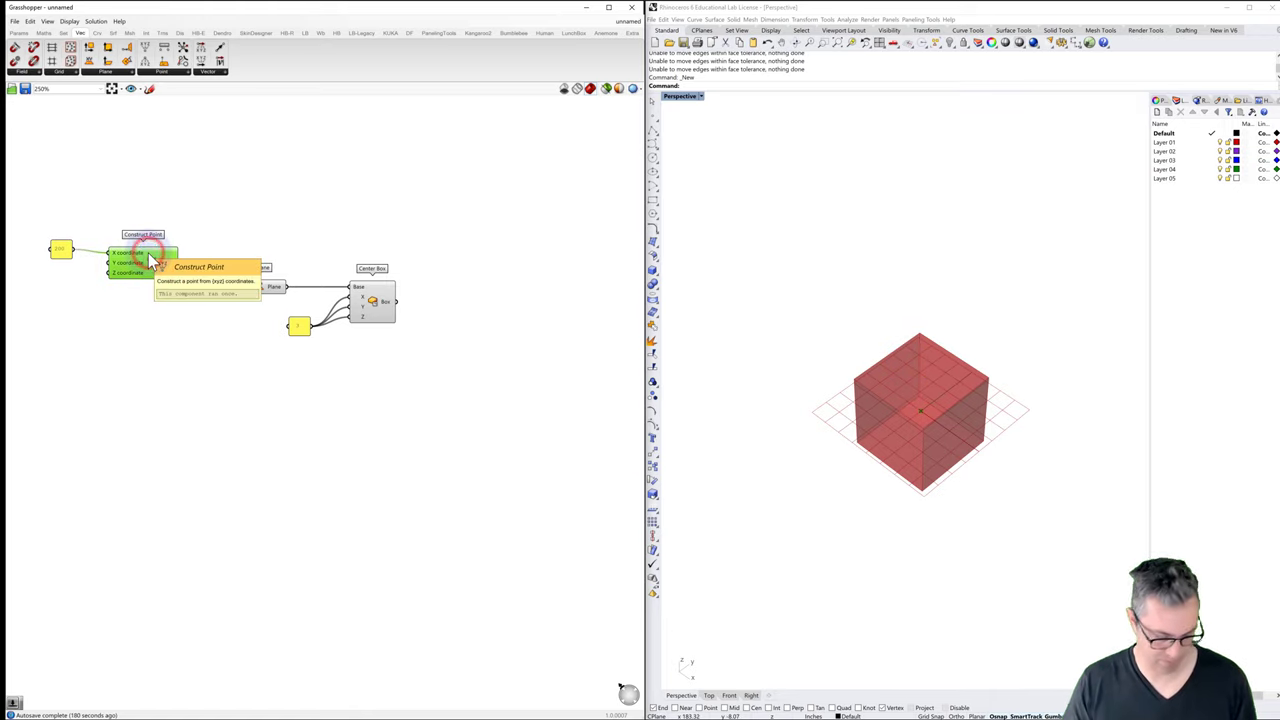
left_click(255, 285)
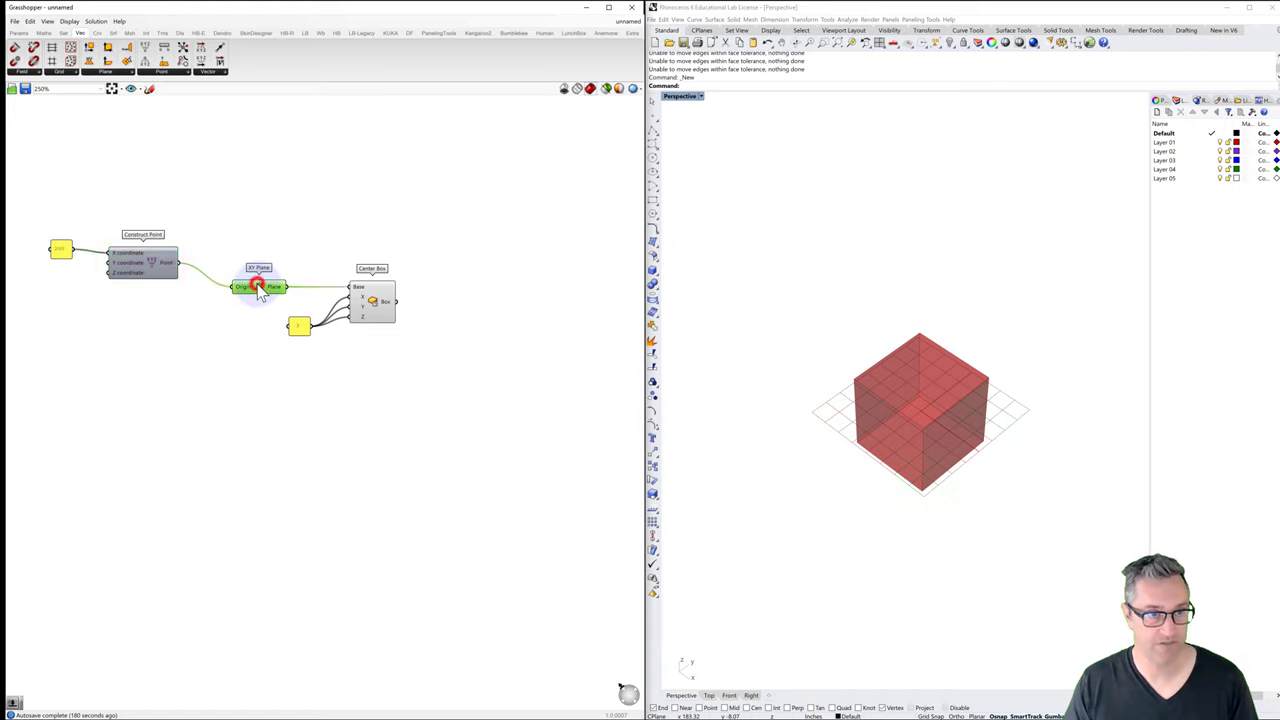
left_click(430, 268)
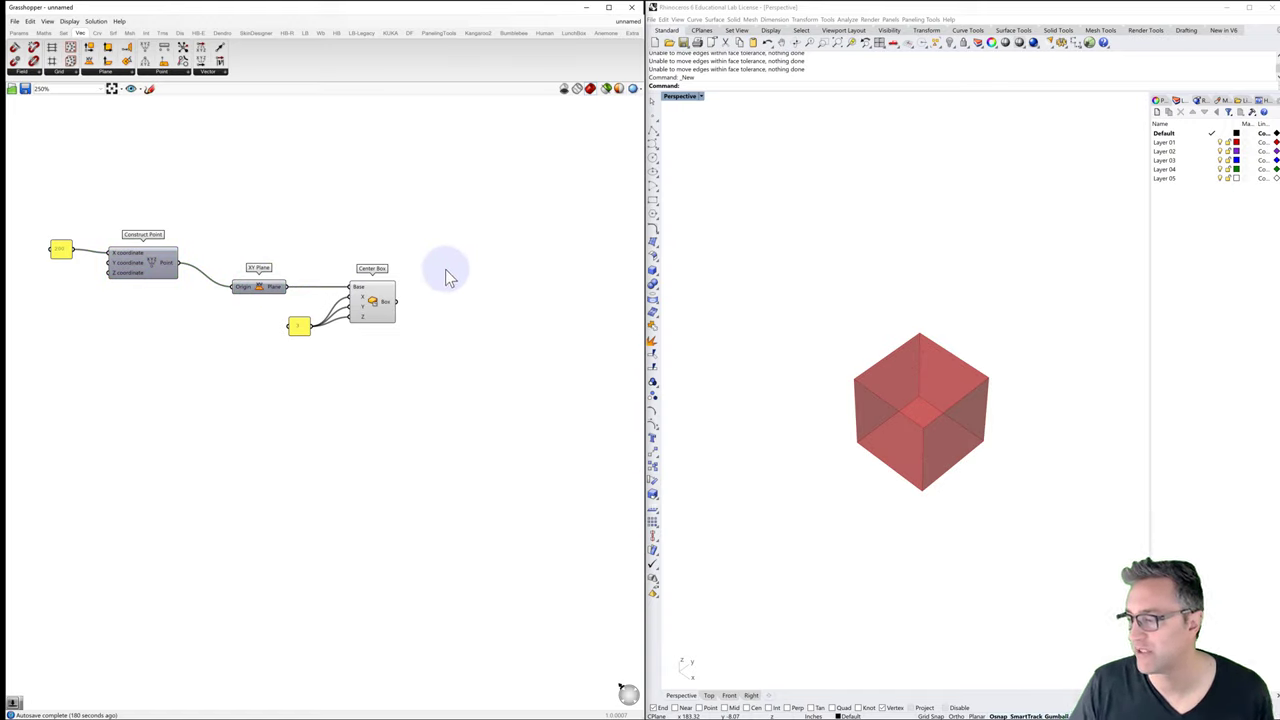
Step: Add a Deconstruct Brep component after Center Box and place a duplicate of it further along the definition
double_click(449, 286)
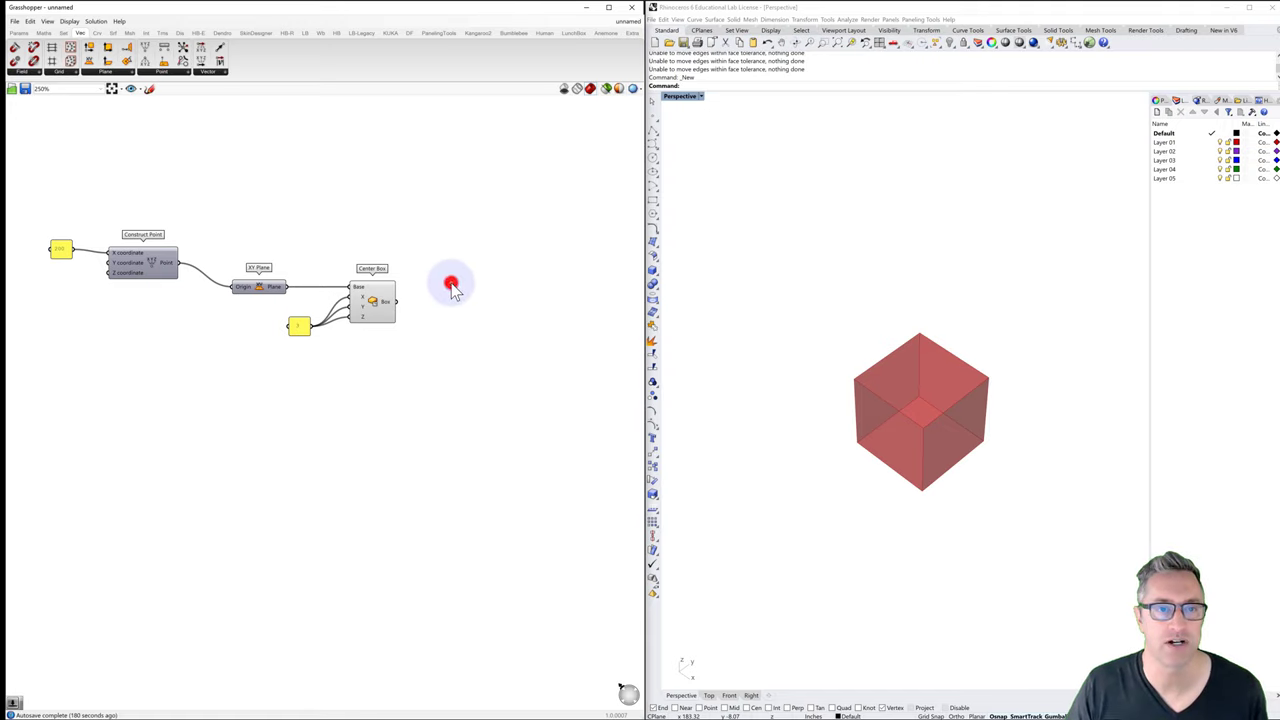
type("deconst")
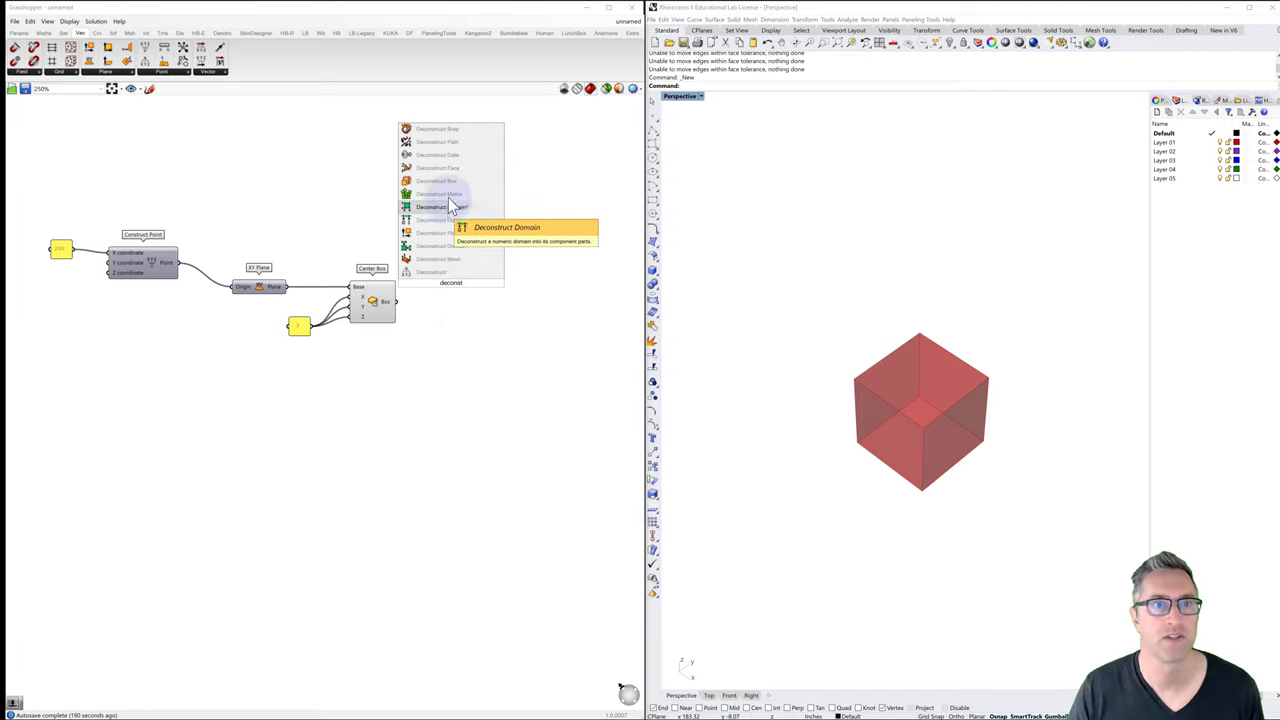
left_click(447, 138)
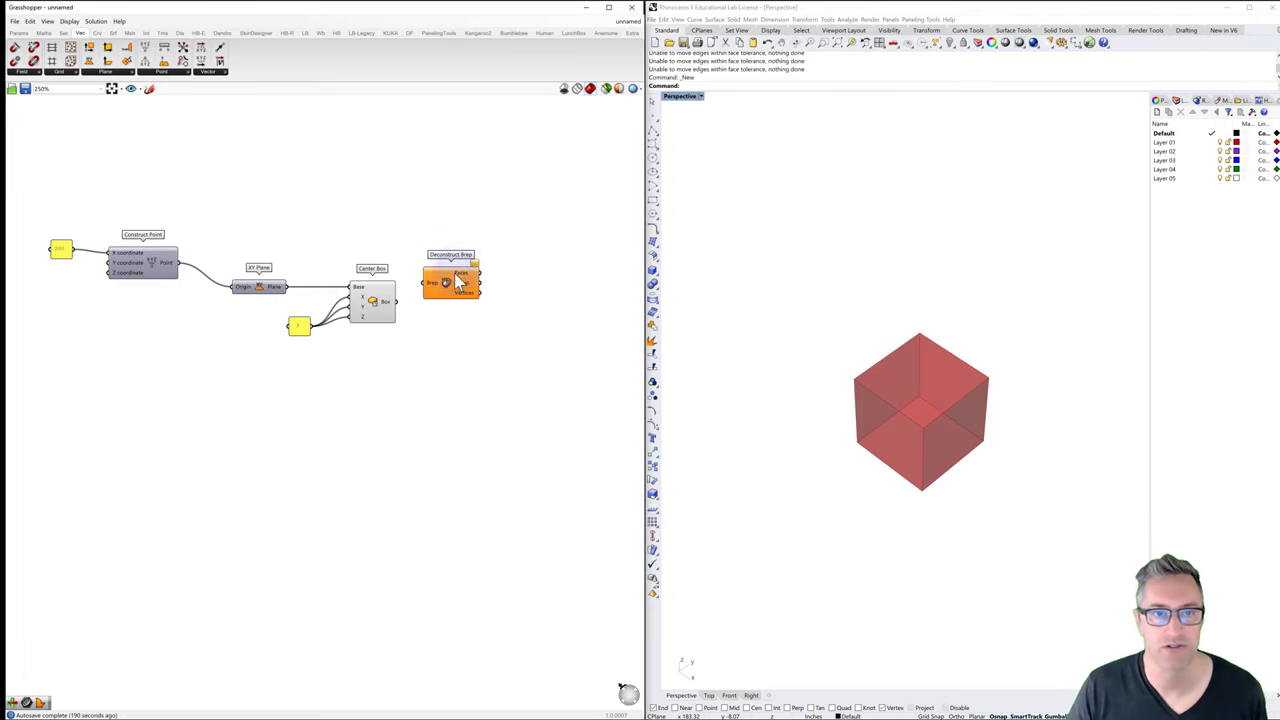
left_click_drag(460, 284, 590, 280)
left_click(521, 308)
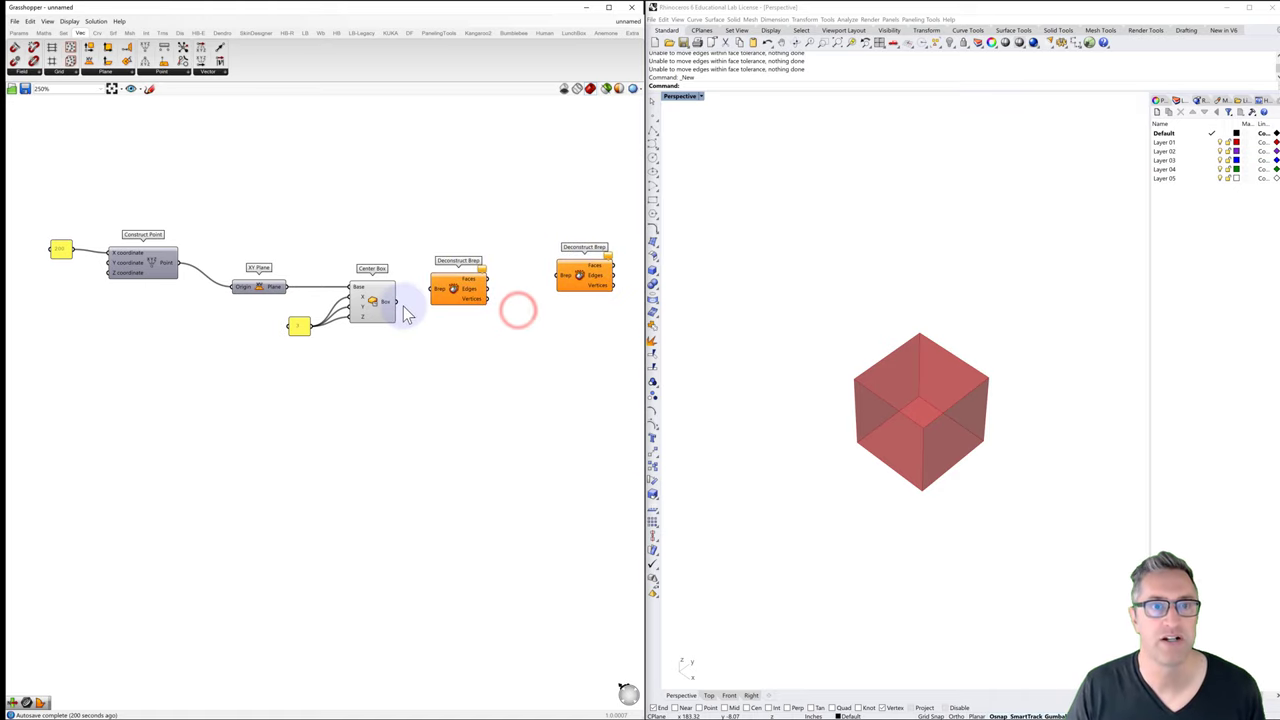
Step: Connect the Box output to the first Deconstruct Brep and its Faces output to the second one's Brep input, placing the two closer together
left_click_drag(397, 302, 465, 293)
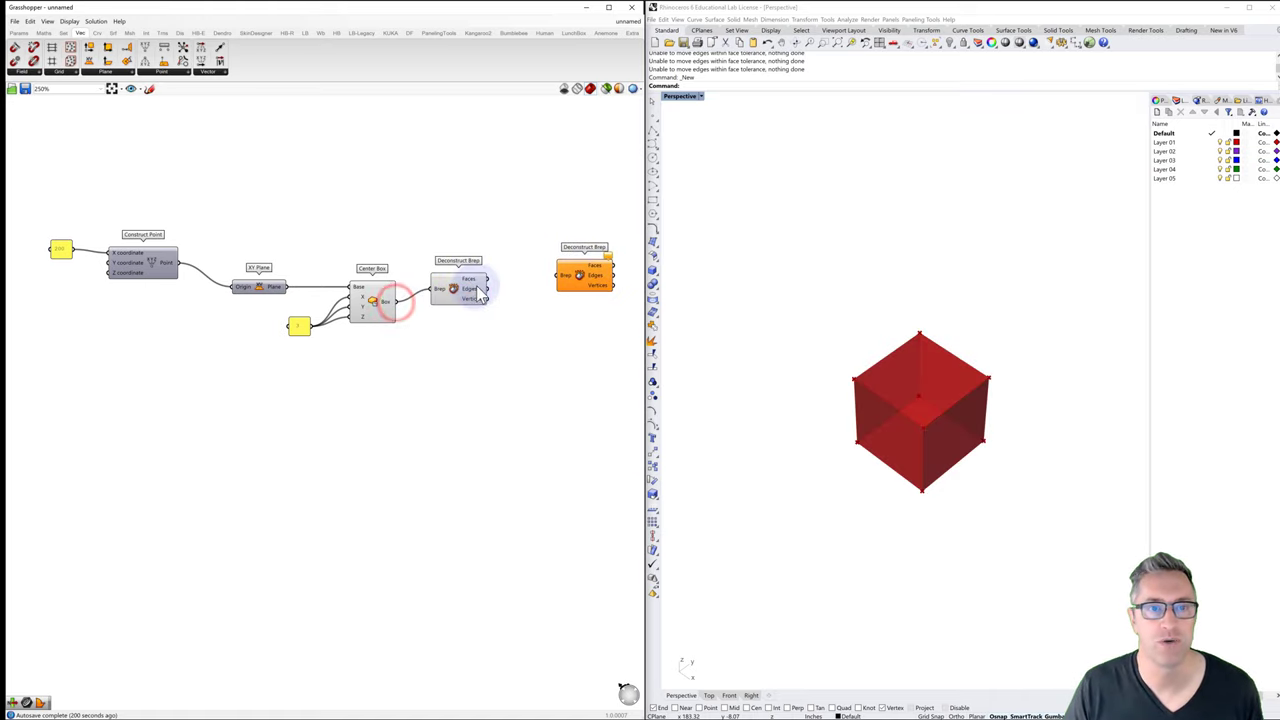
mouse_move(479, 287)
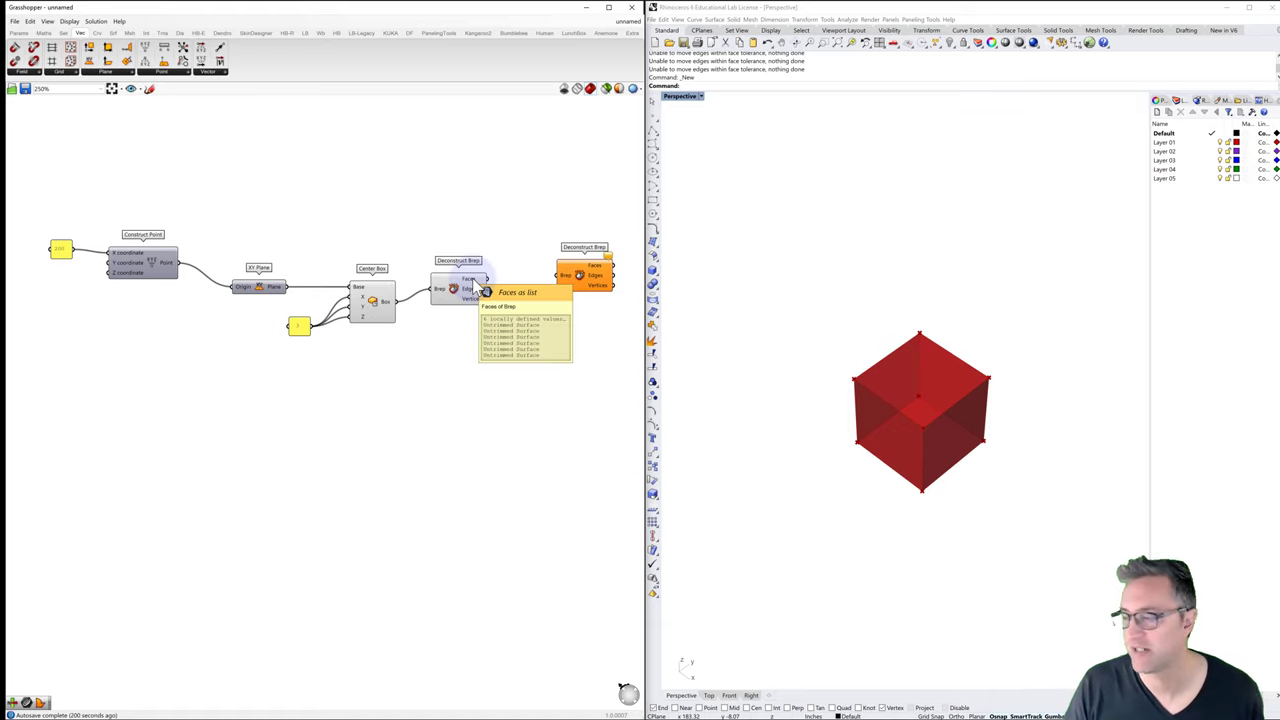
left_click_drag(488, 278, 557, 290)
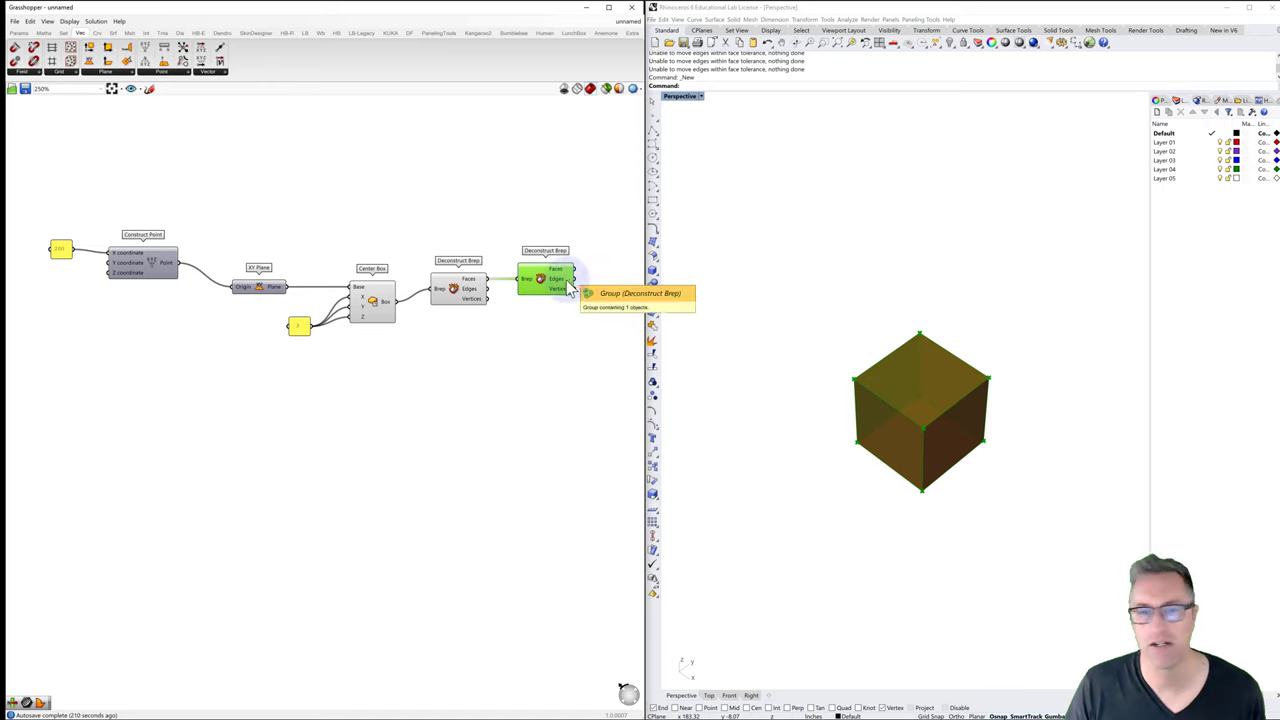
Step: Add an enlarged panel below the Deconstruct Brep components and use it to inspect the first component's Faces and Edges outputs
right_click_drag(594, 314, 534, 303)
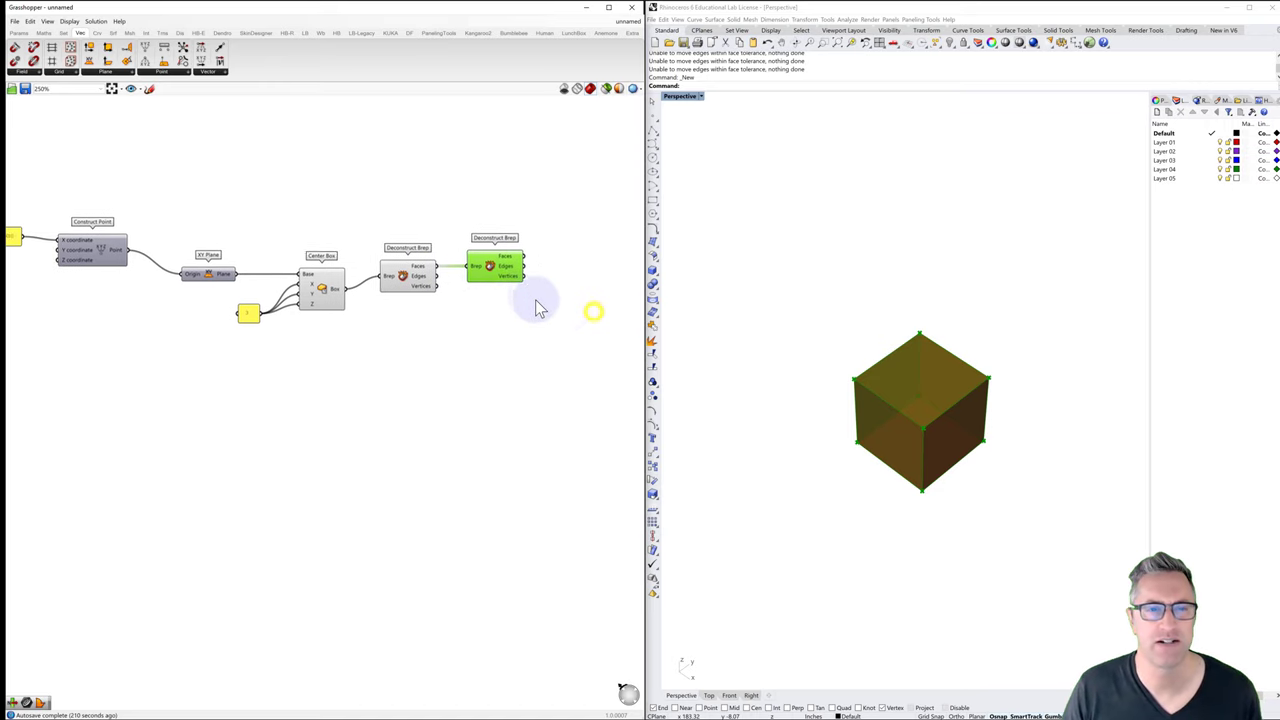
double_click(474, 350)
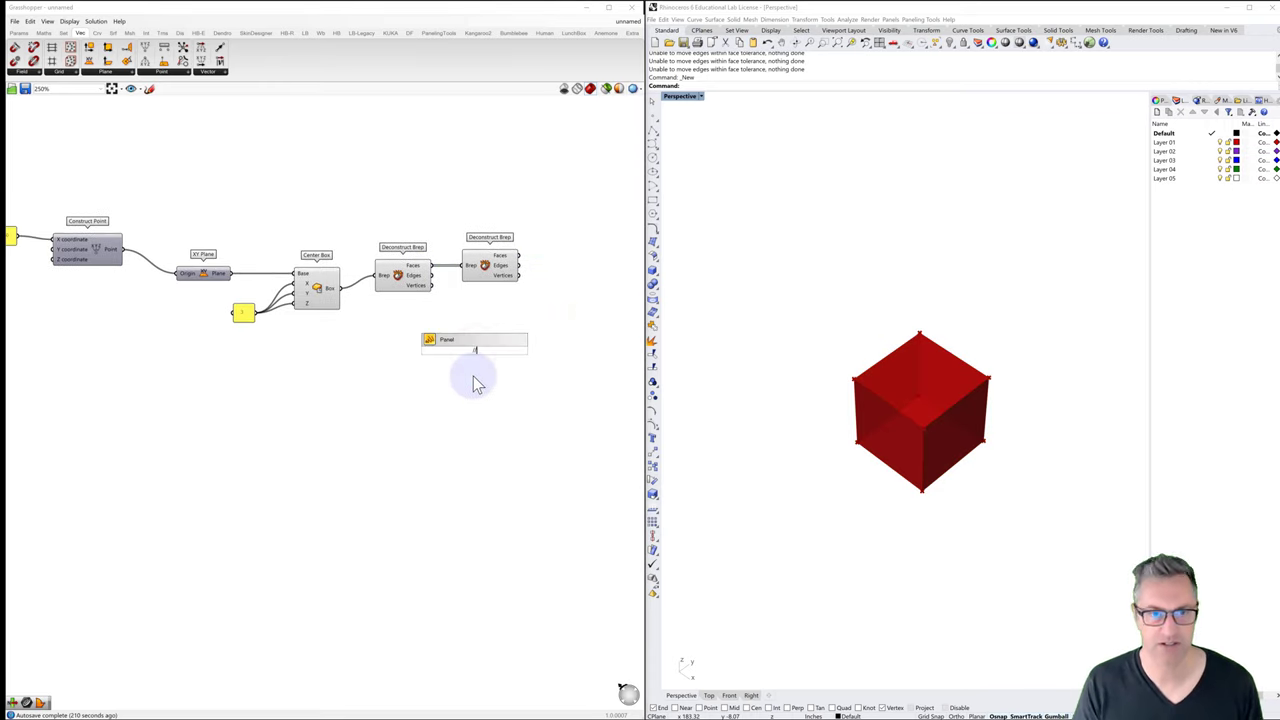
key("Return")
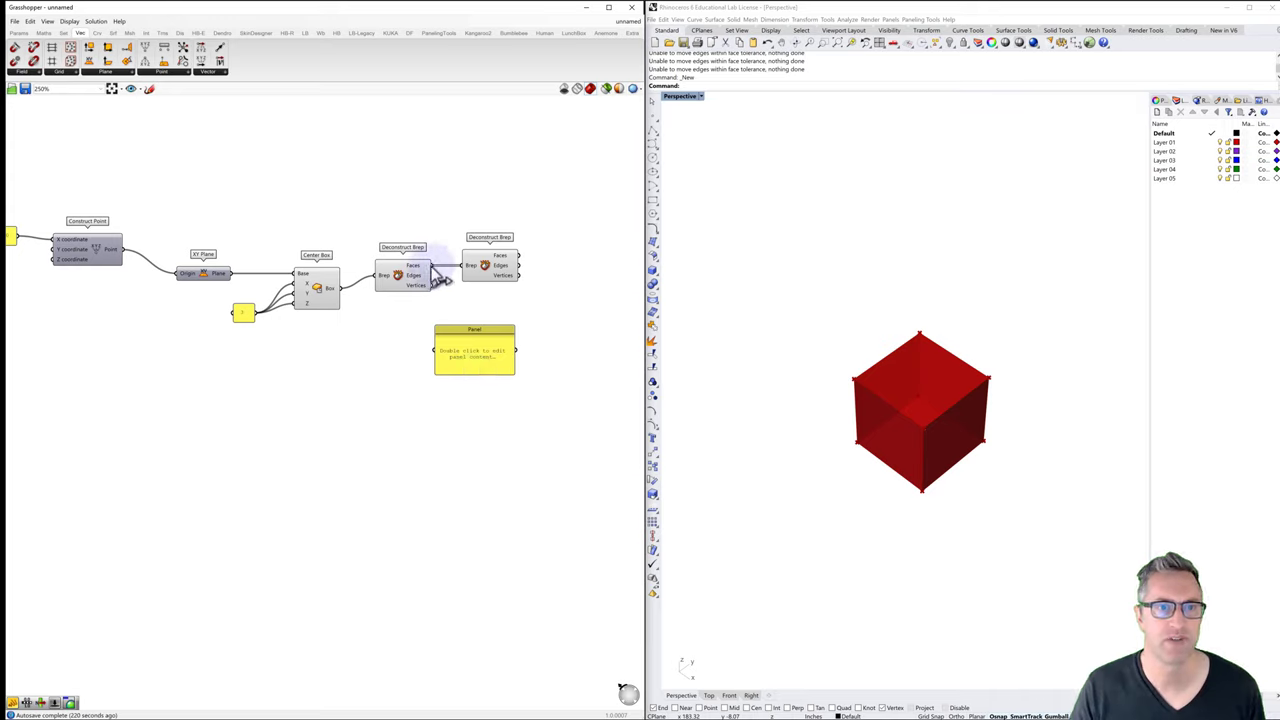
left_click_drag(436, 308, 462, 455)
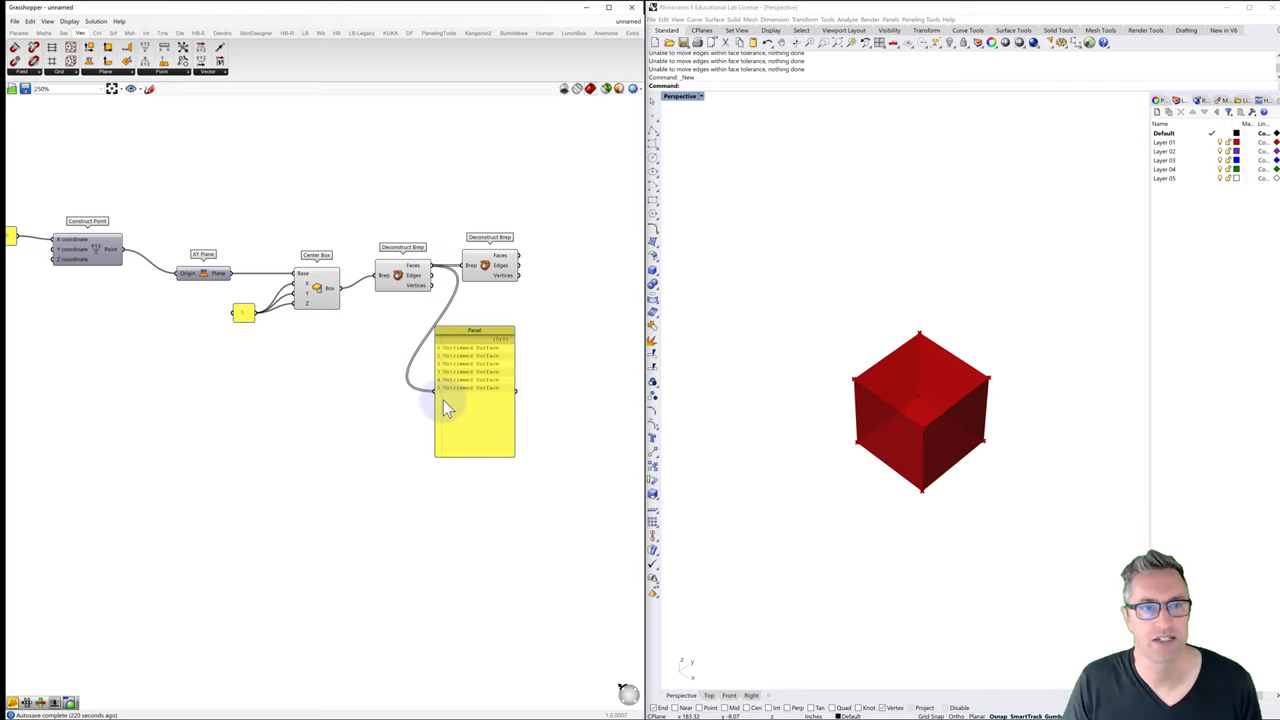
left_click_drag(431, 275, 435, 387)
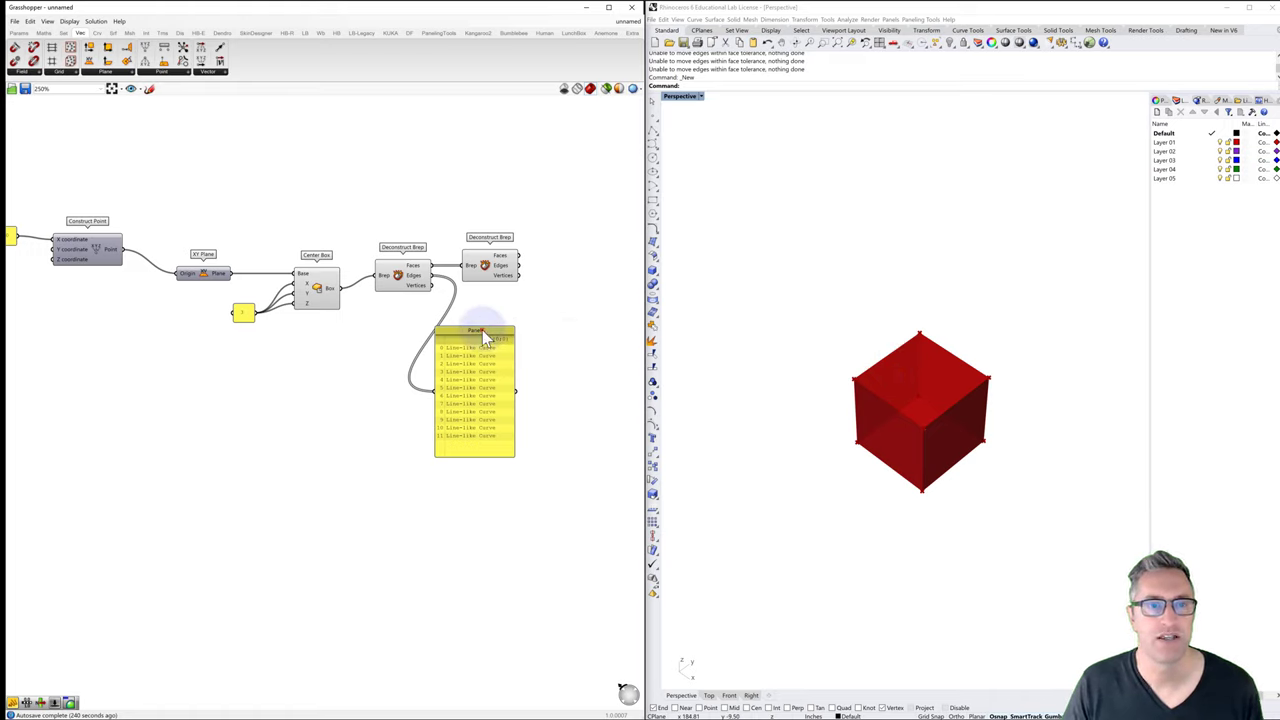
Step: Move the panel aside, connect the second Deconstruct Brep's Edges output to it instead, and lengthen it to show every branch
left_click_drag(482, 330, 565, 321)
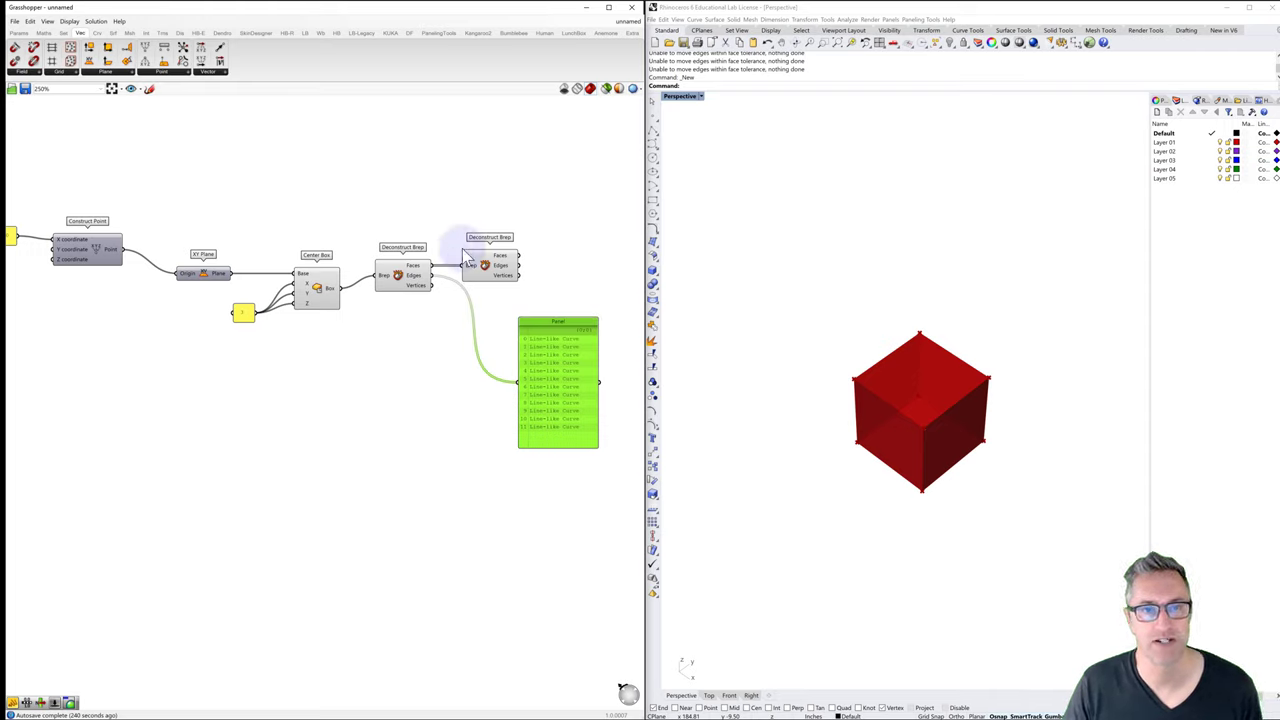
left_click(518, 266)
left_click_drag(540, 278, 518, 383)
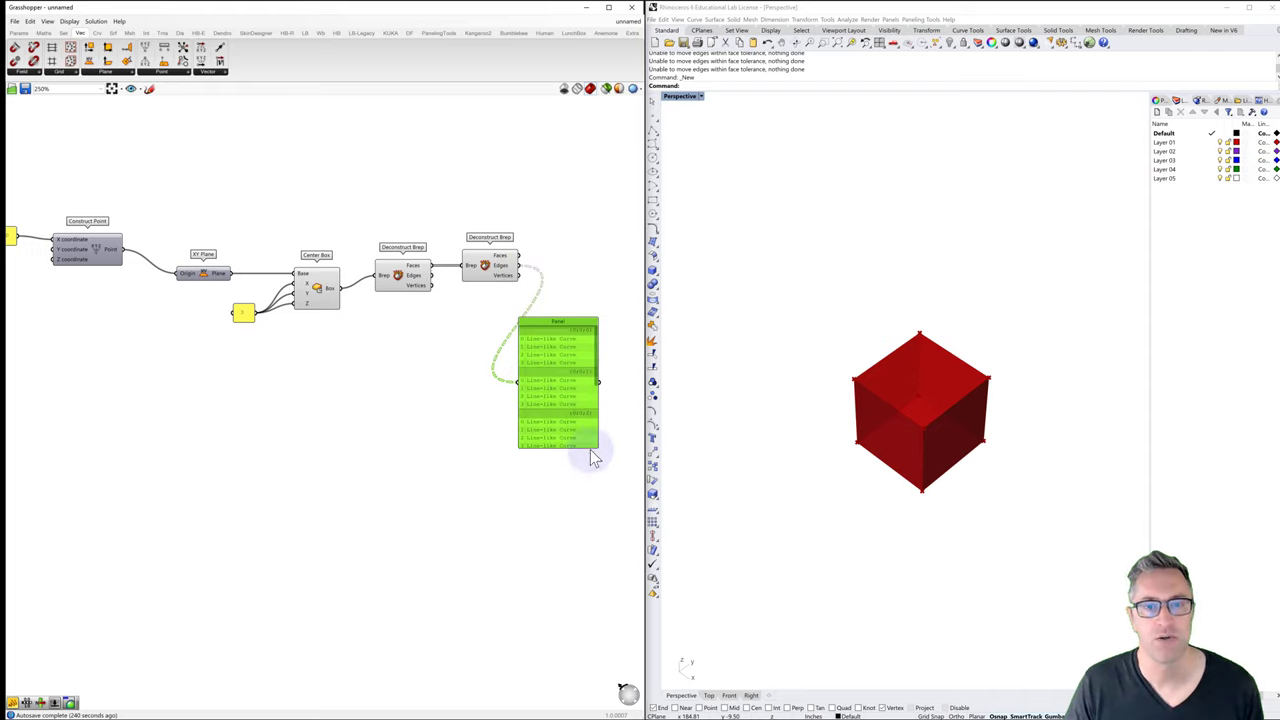
left_click_drag(591, 451, 600, 606)
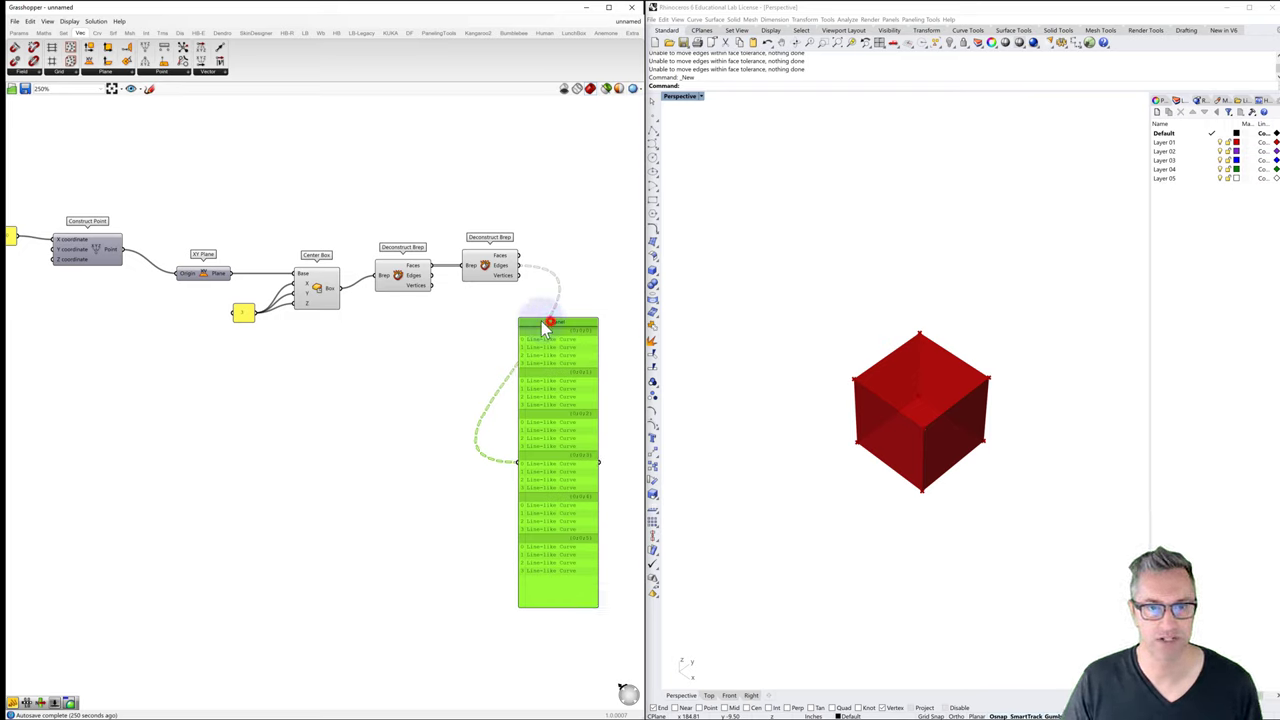
Step: Compare the Edges outputs of both Deconstruct Brep components in two side-by-side panels and delete both panels
left_click_drag(543, 327, 414, 461)
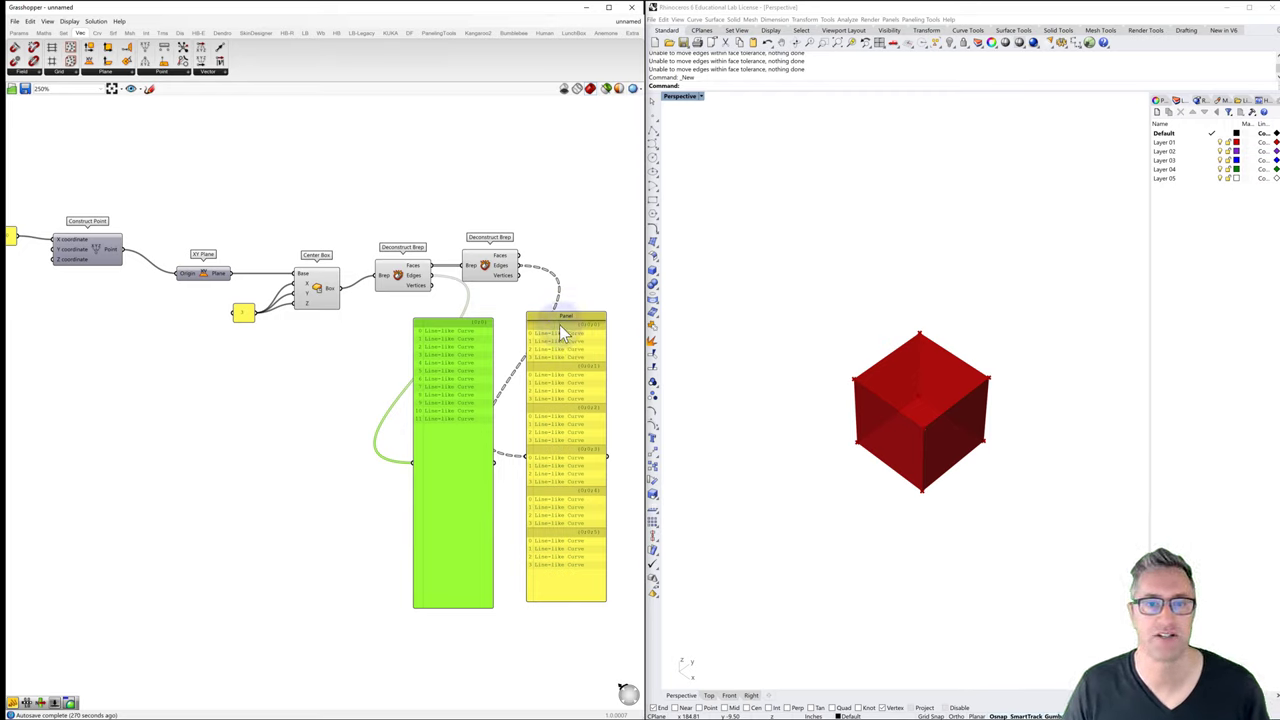
left_click_drag(456, 322, 431, 324)
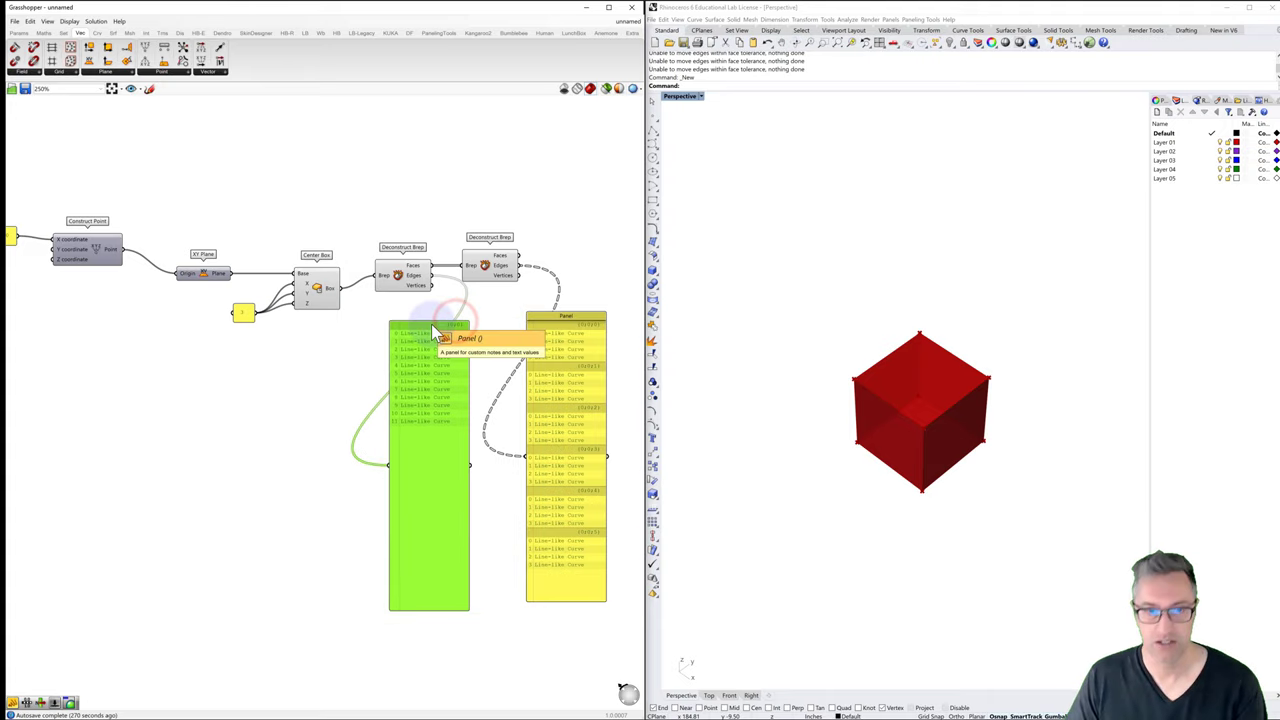
key("Delete")
left_click_drag(547, 318, 519, 322)
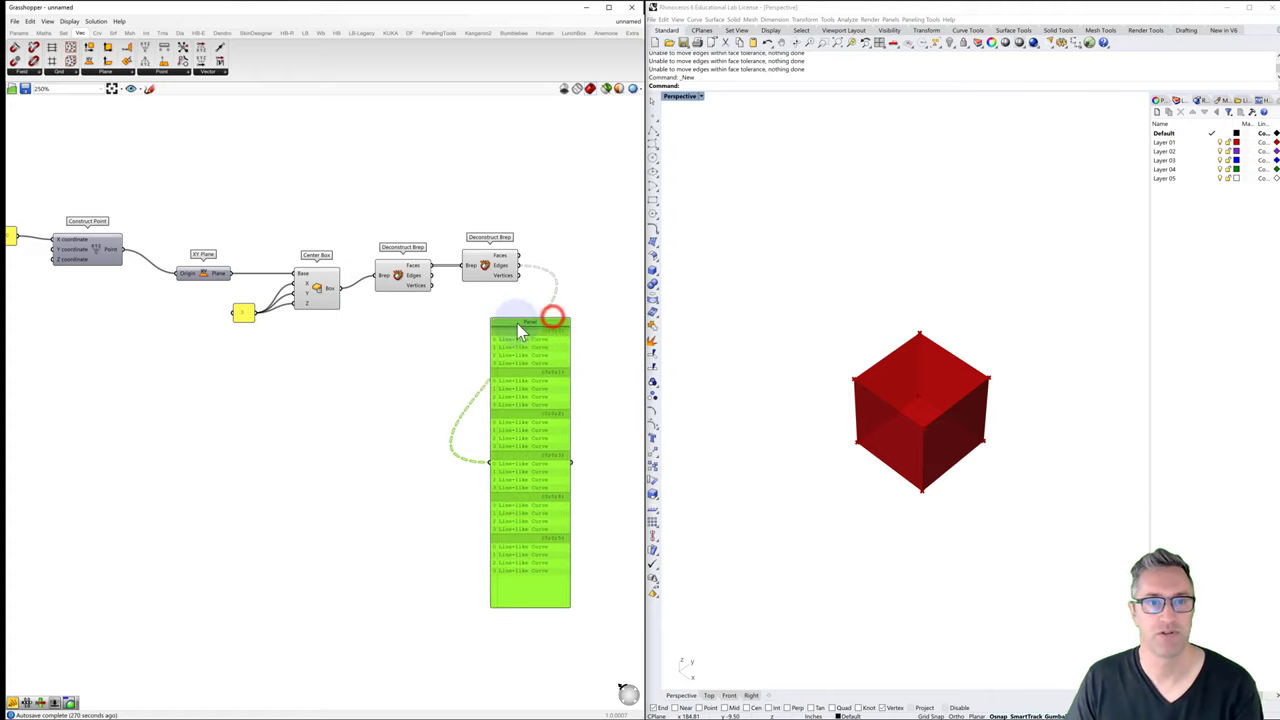
key("Delete")
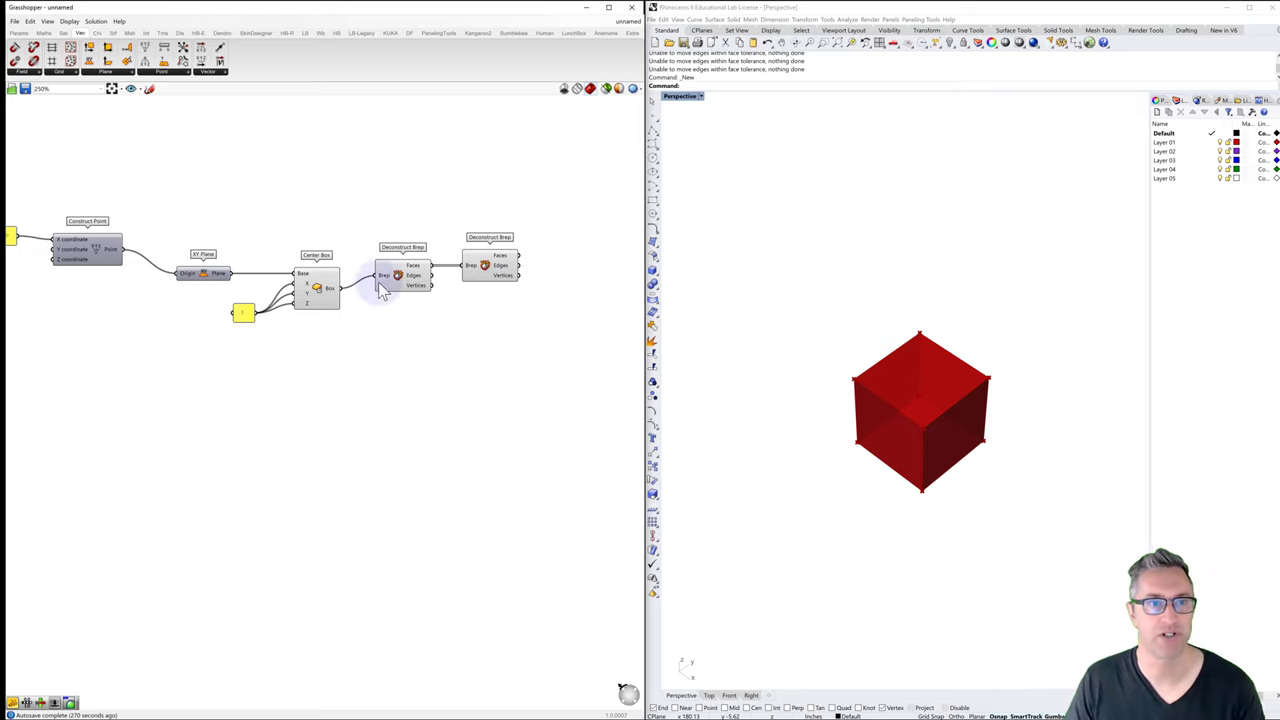
Step: Turn off the preview of the Center Box and the first Deconstruct Brep
left_click(315, 288)
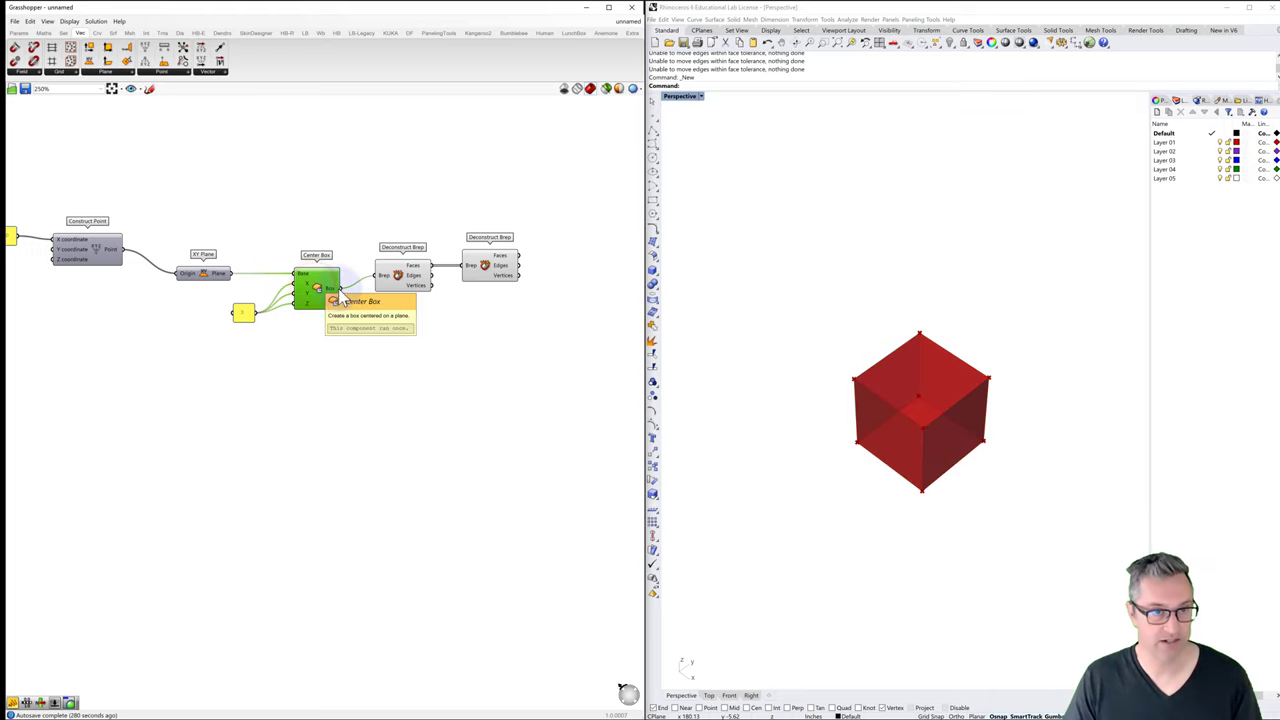
left_click(400, 276)
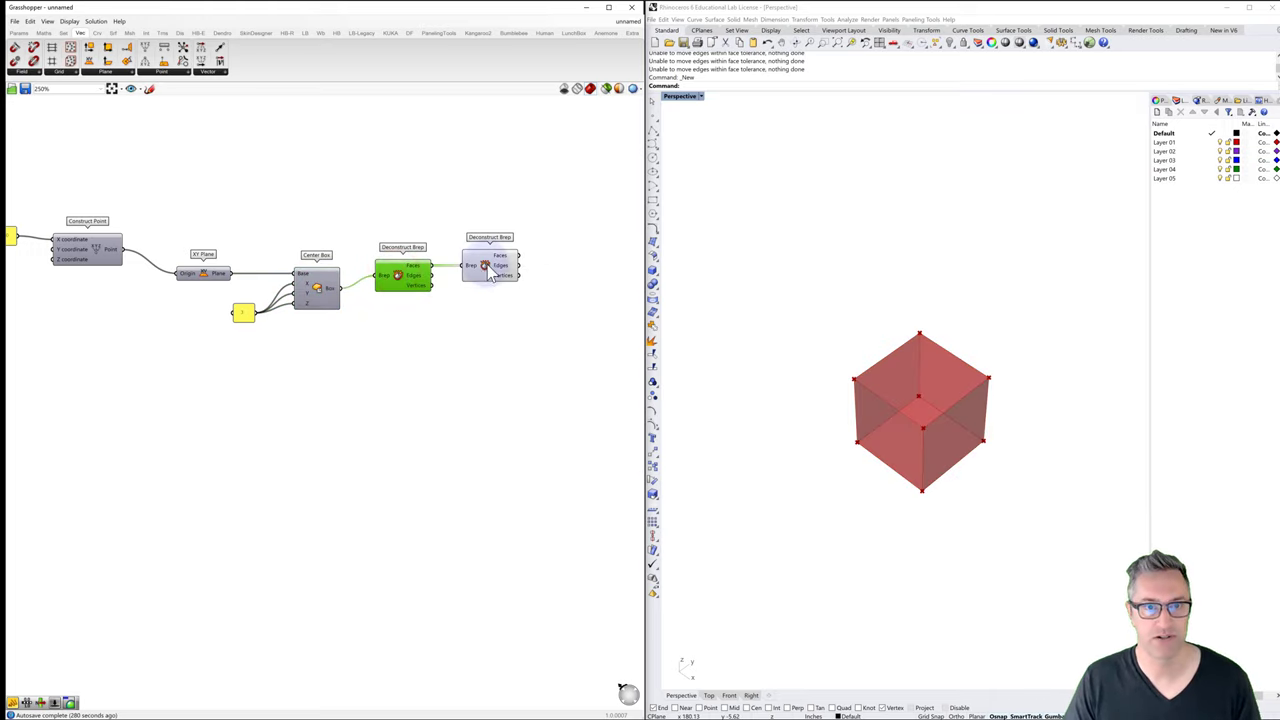
left_click(497, 334)
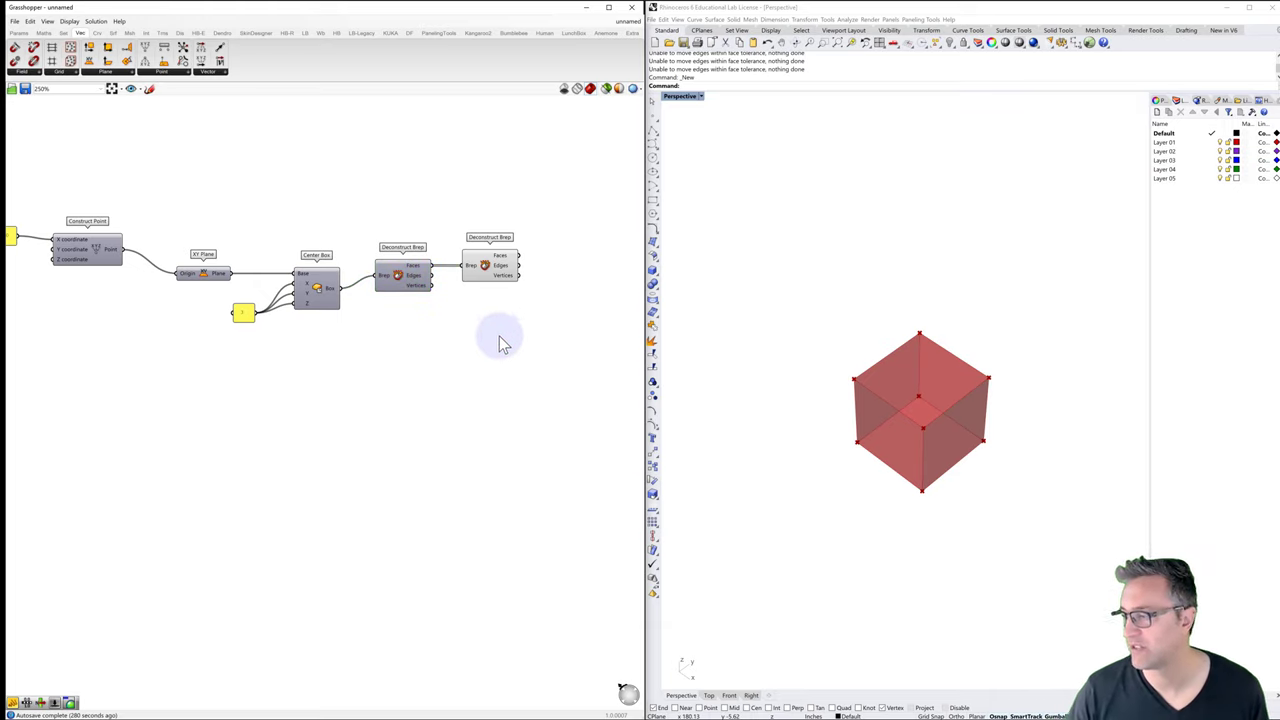
Step: Add a Join Curves component and connect the second Deconstruct Brep's Edges output to its Curves input
right_click_drag(550, 308, 486, 300)
double_click(510, 264)
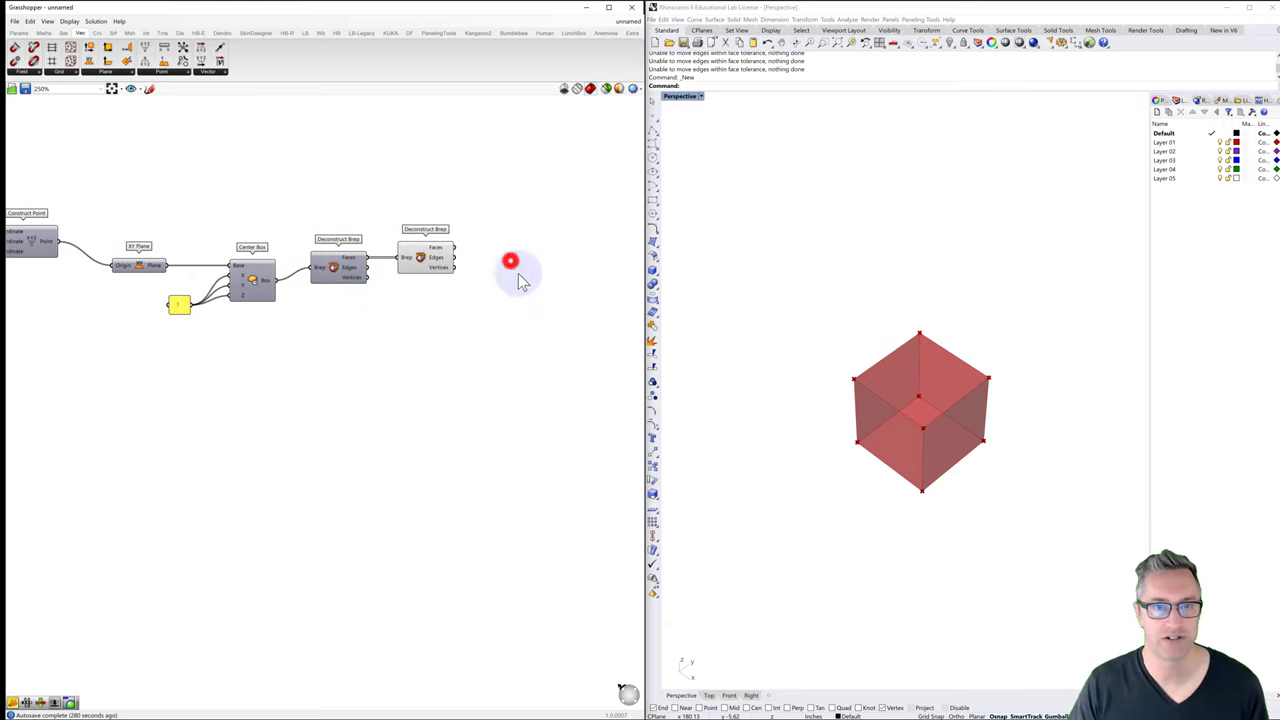
type("join")
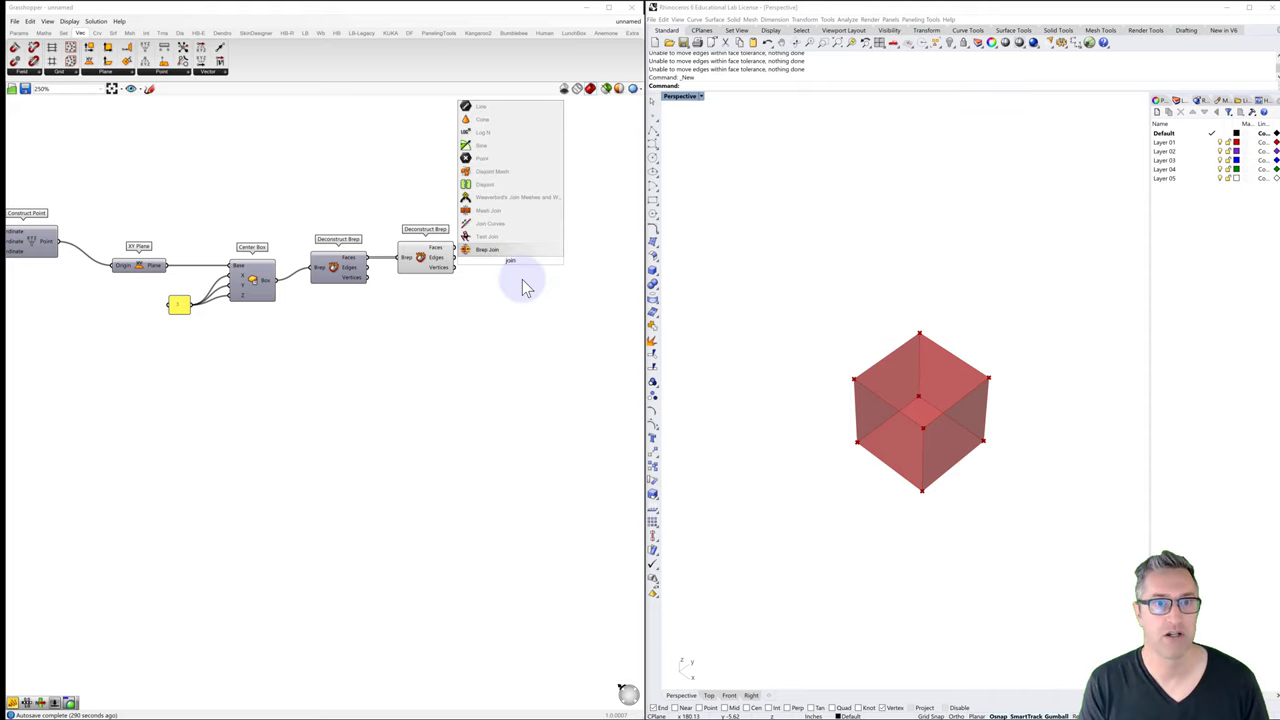
key("Up")
key("Up")
key("Return")
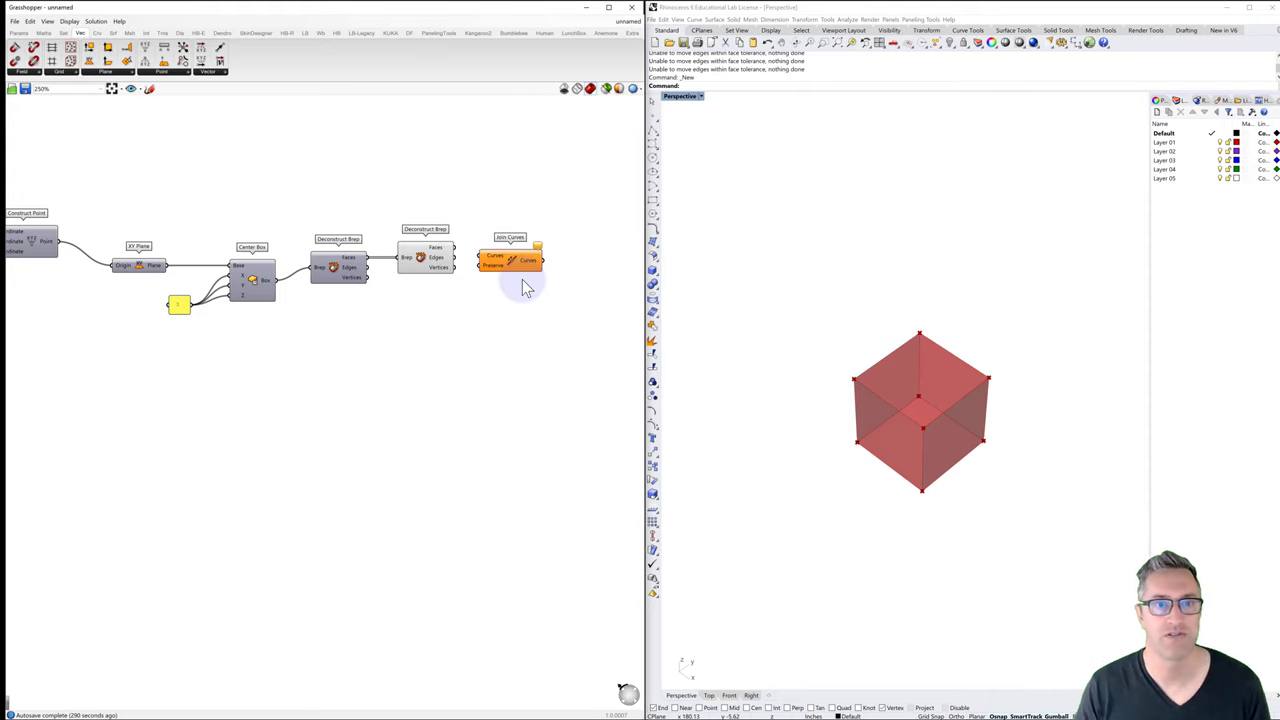
left_click_drag(456, 258, 484, 258)
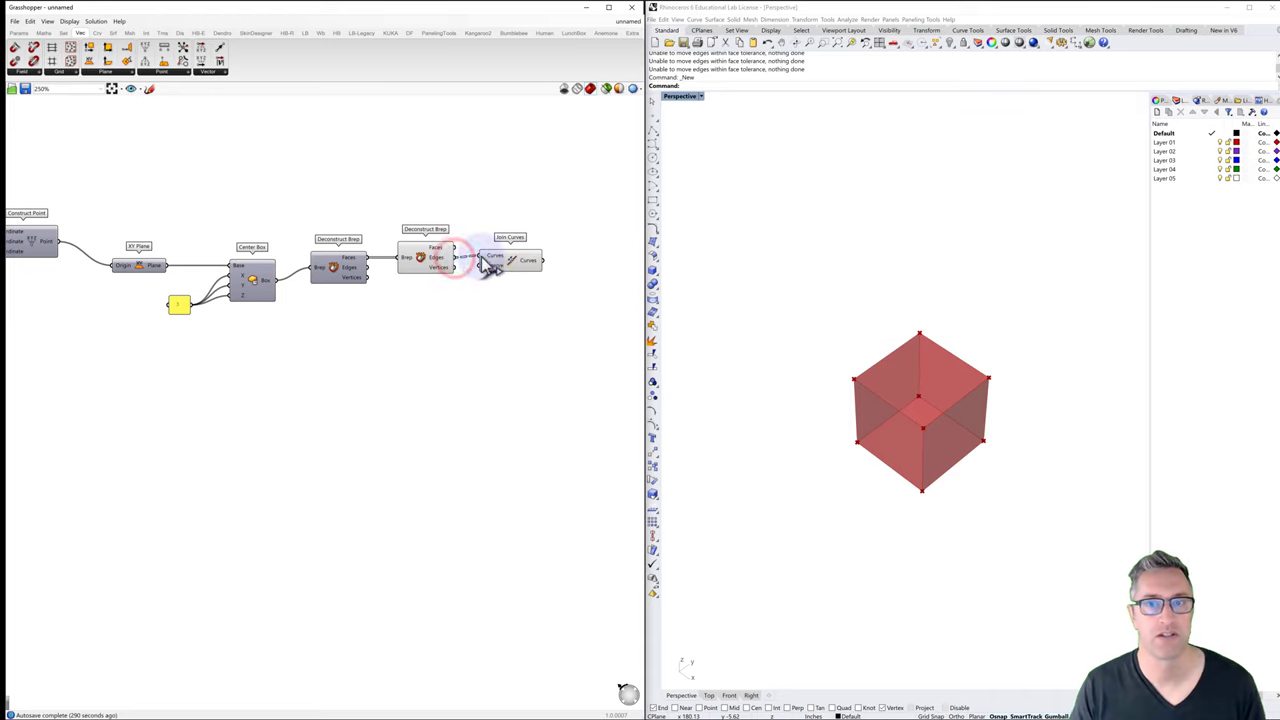
Step: Turn off the preview of the second Deconstruct Brep
left_click(418, 258)
key("ctrl+q")
left_click(445, 297)
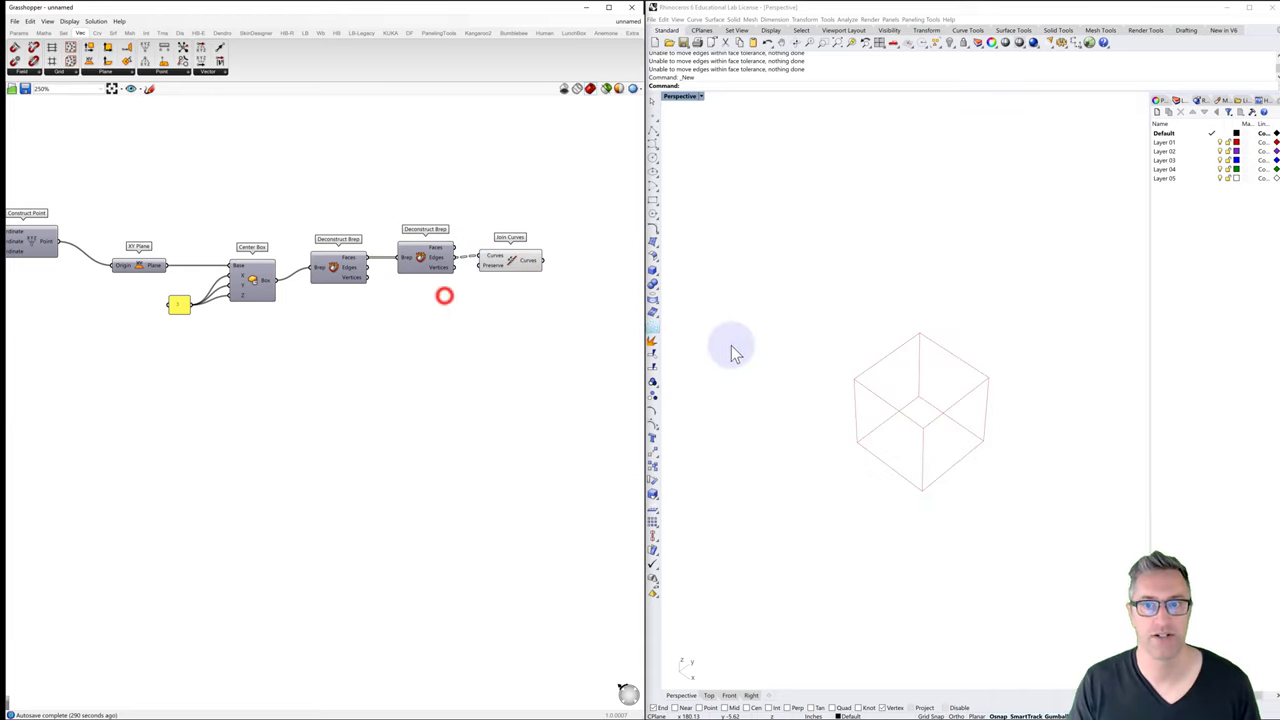
Step: Inspect the Join Curves output in a temporary enlarged panel and delete the panel
right_click_drag(568, 294, 510, 284)
double_click(531, 289)
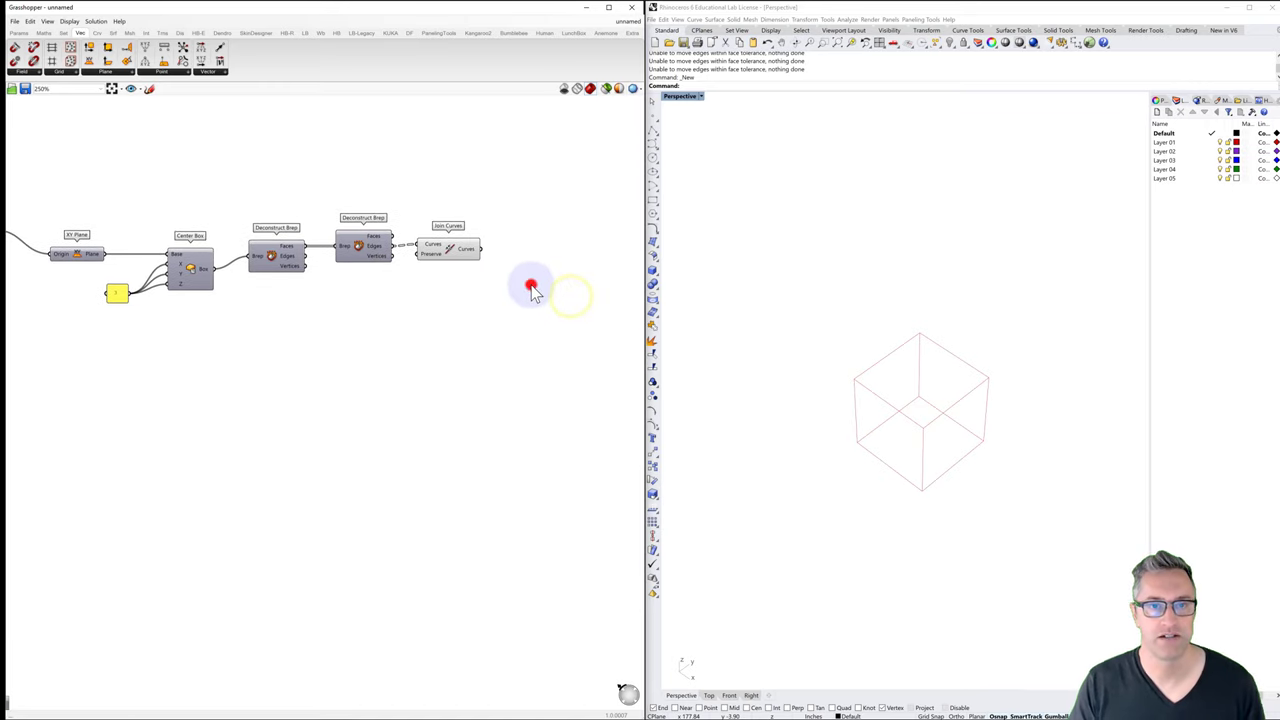
type("panel")
key("Return")
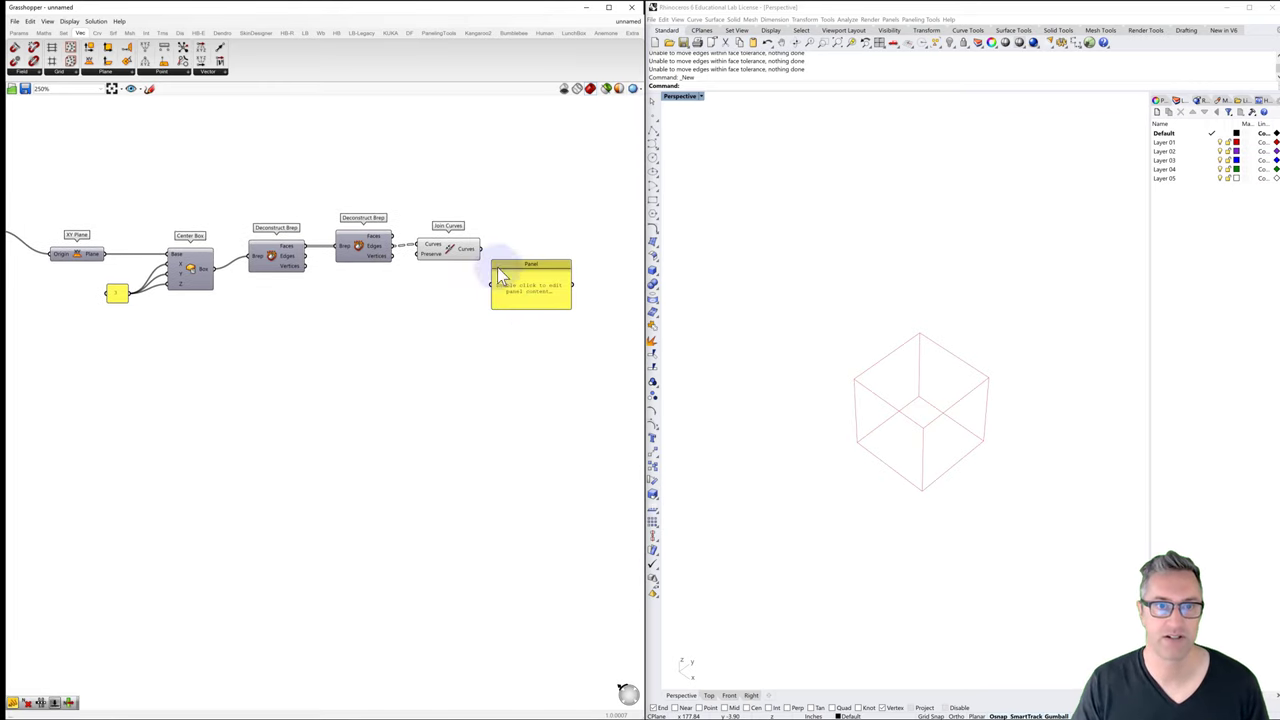
left_click_drag(480, 250, 530, 450)
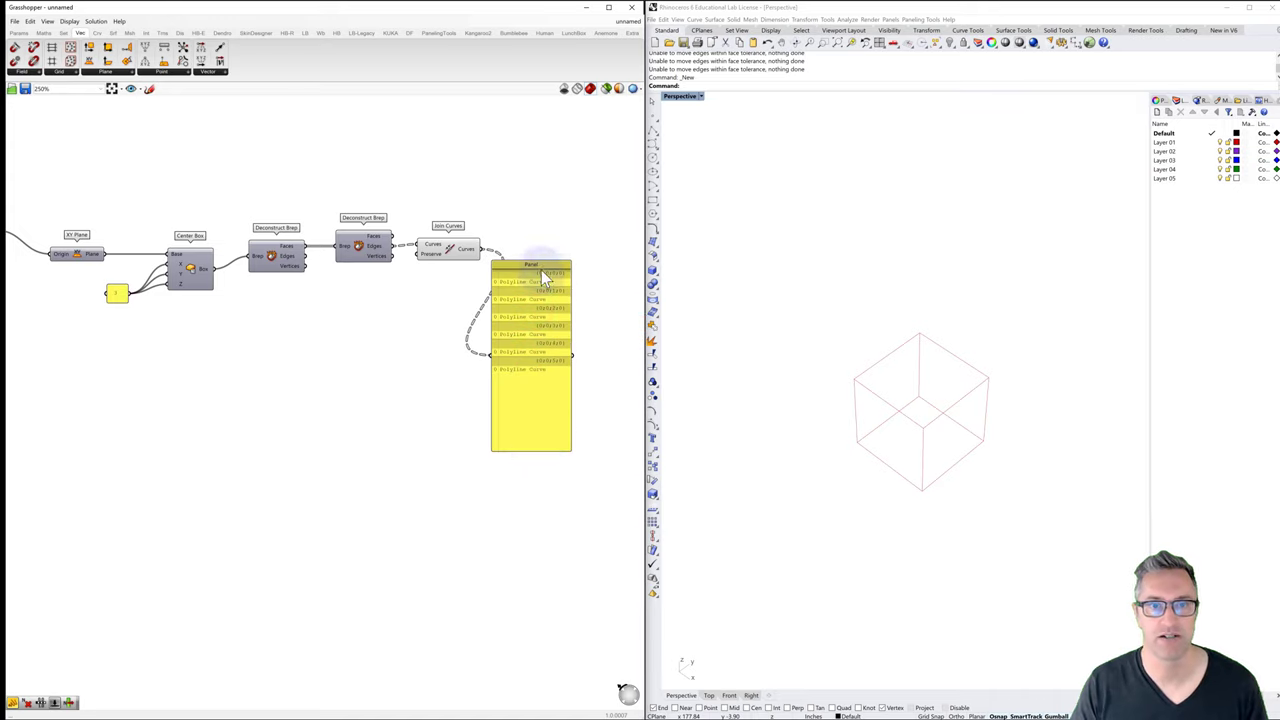
left_click_drag(541, 270, 564, 218)
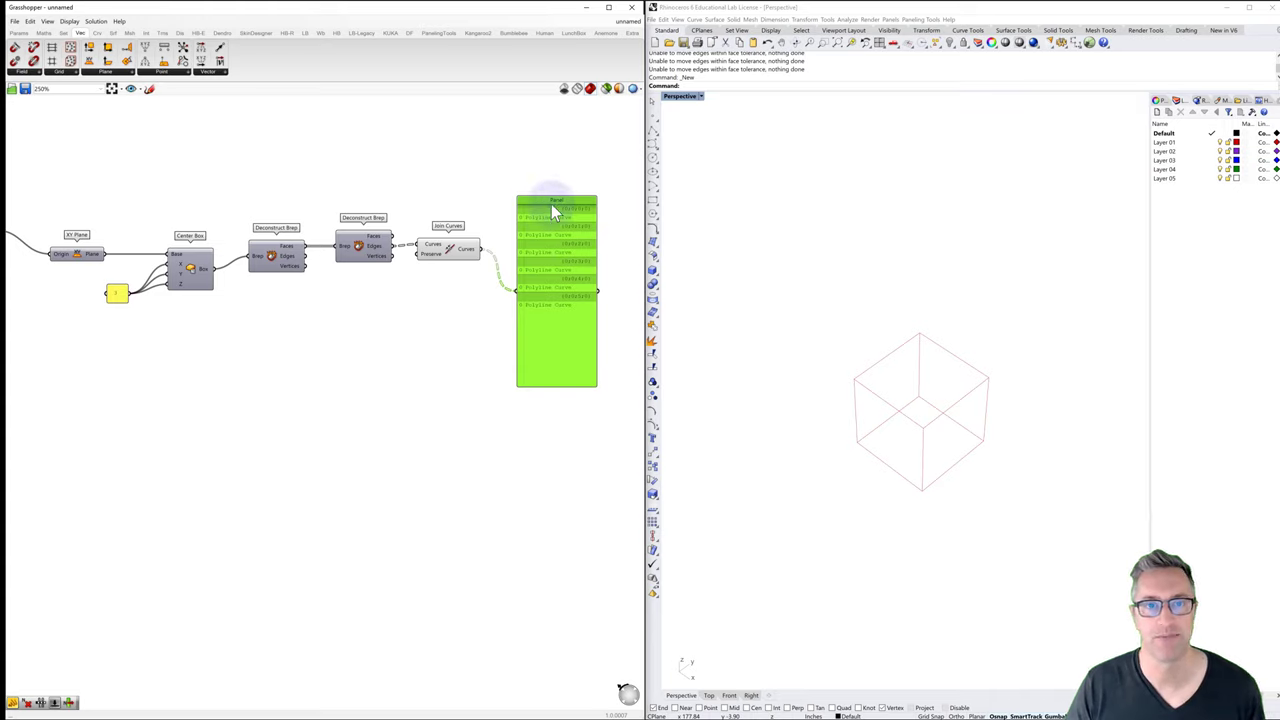
left_click_drag(546, 197, 547, 181)
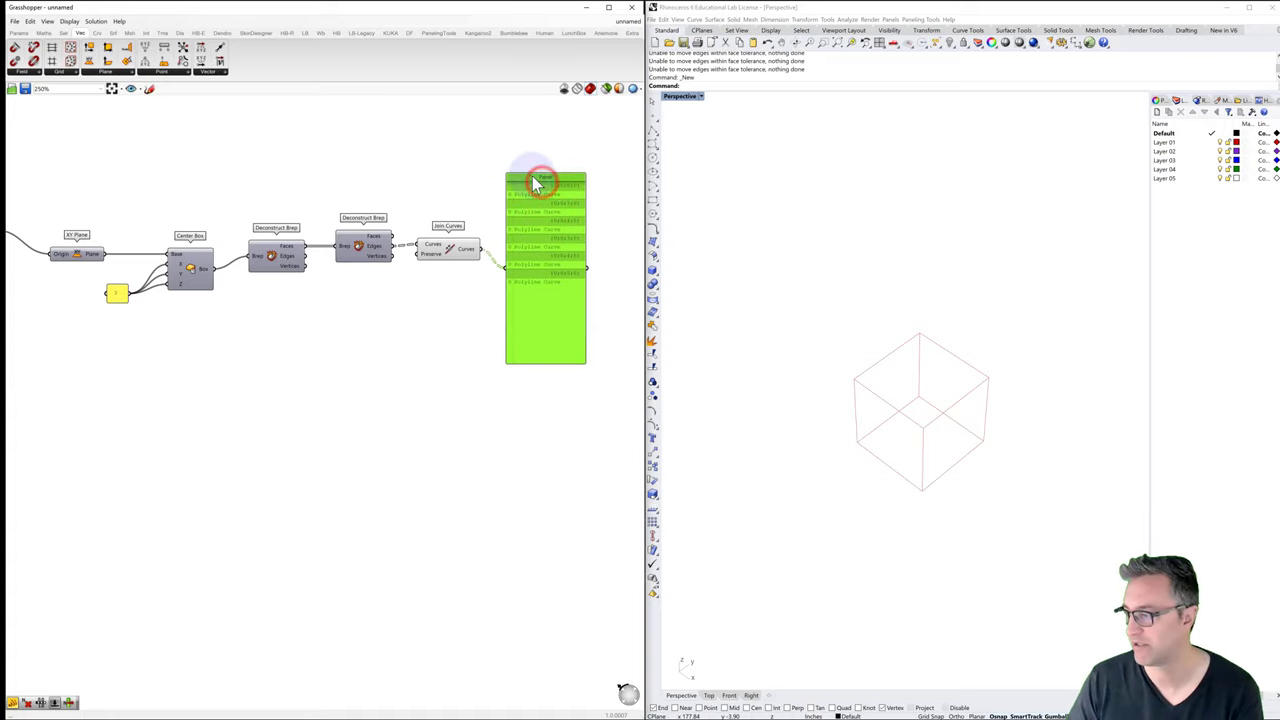
key("Delete")
Step: Add an Area component below Join Curves and connect the first Deconstruct Brep's Faces output to its Geometry input
right_click_drag(518, 264, 508, 229)
double_click(430, 267)
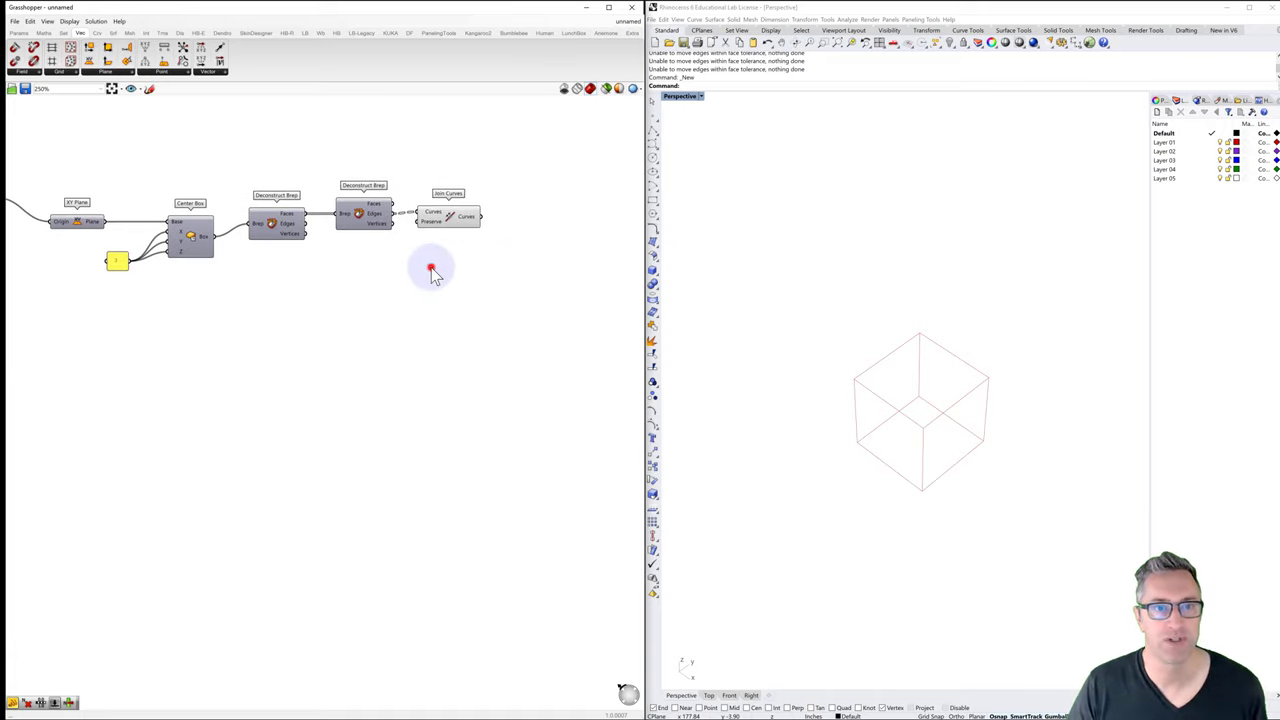
type("area")
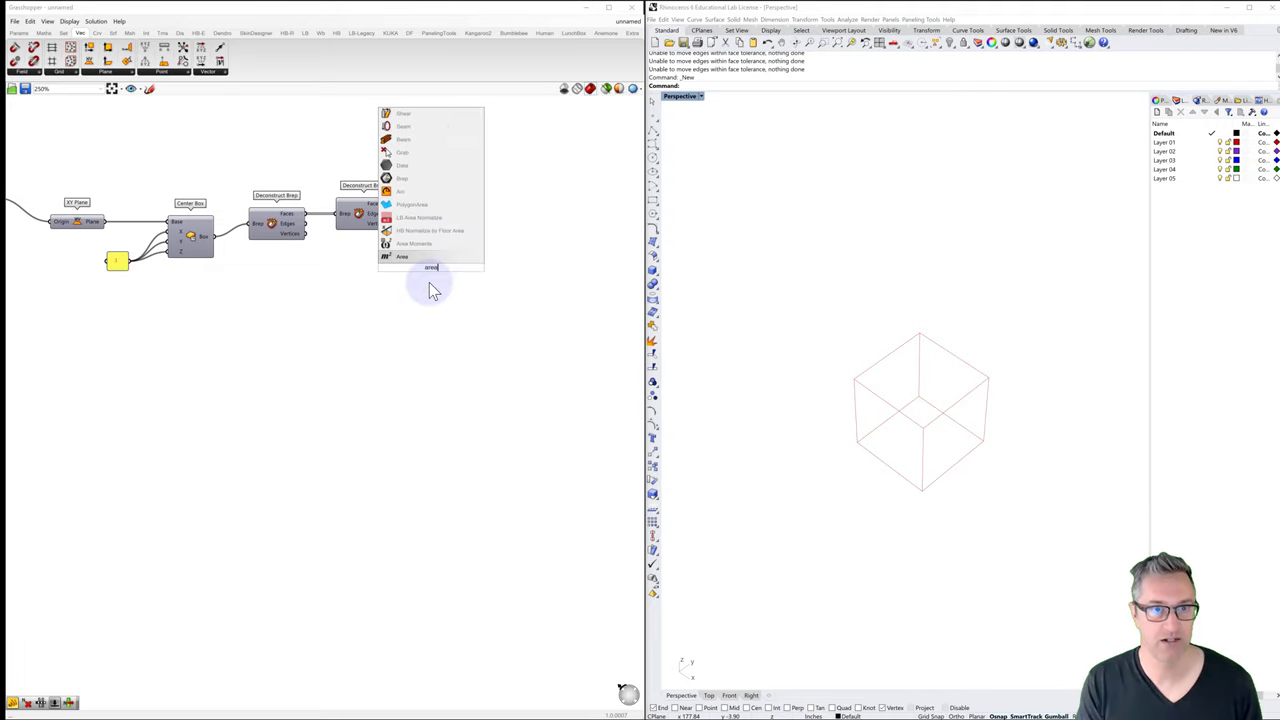
left_click(407, 258)
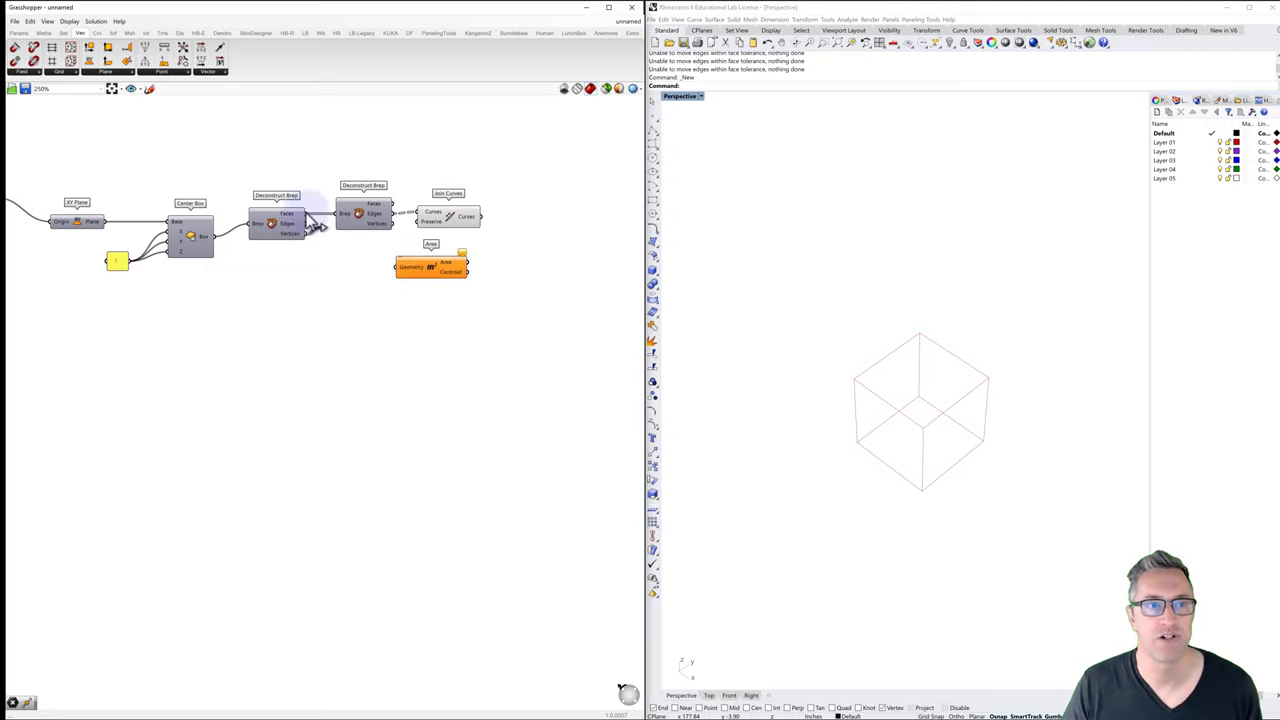
left_click_drag(313, 214, 398, 268)
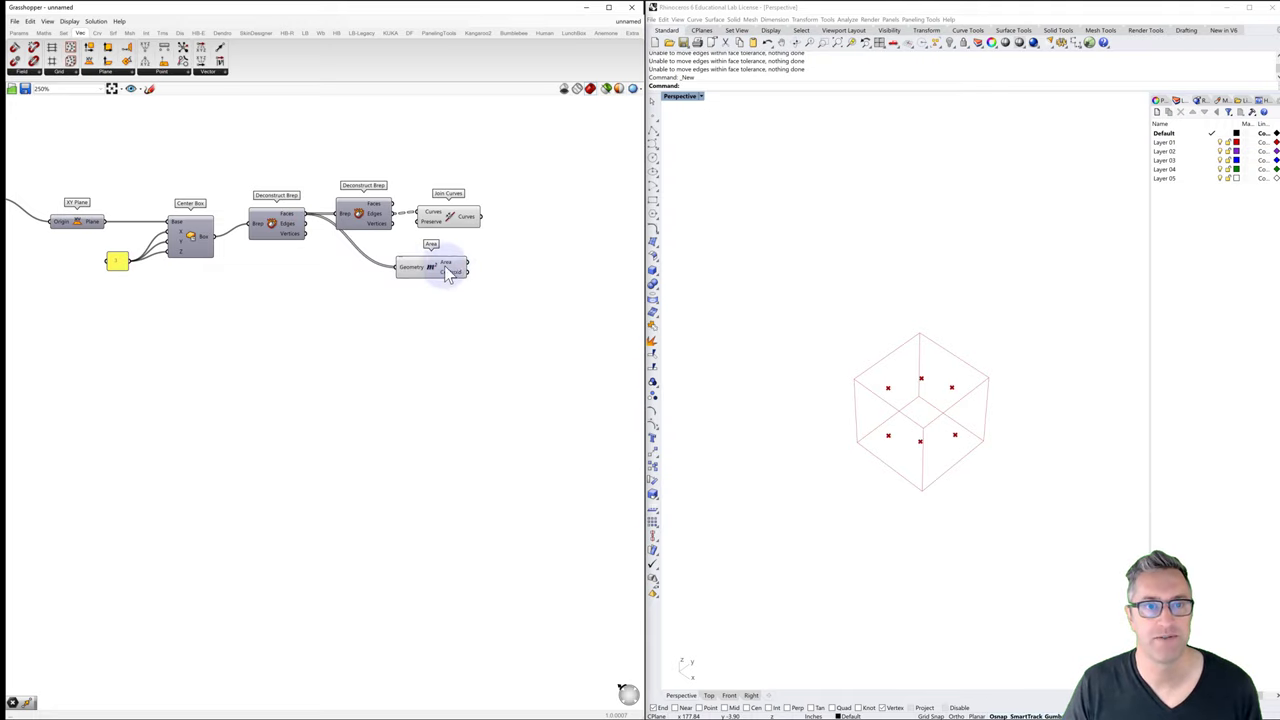
right_click_drag(880, 410, 948, 442)
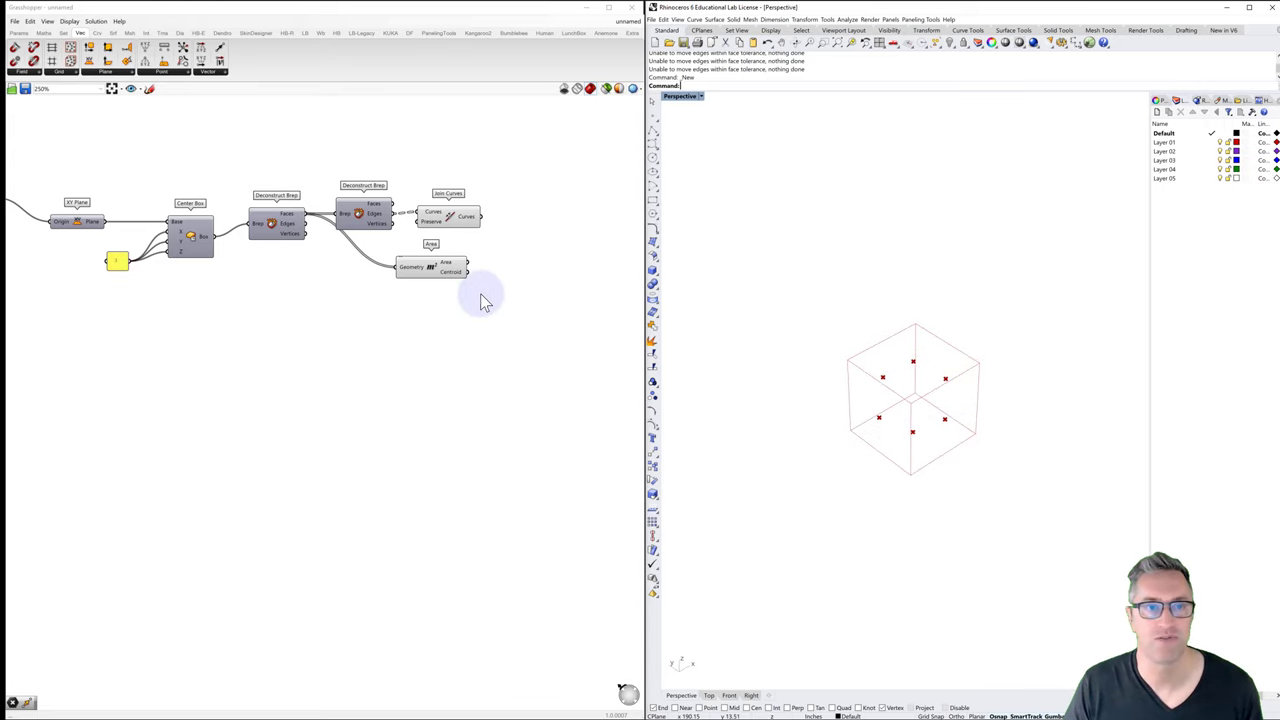
left_click_drag(443, 276, 465, 278)
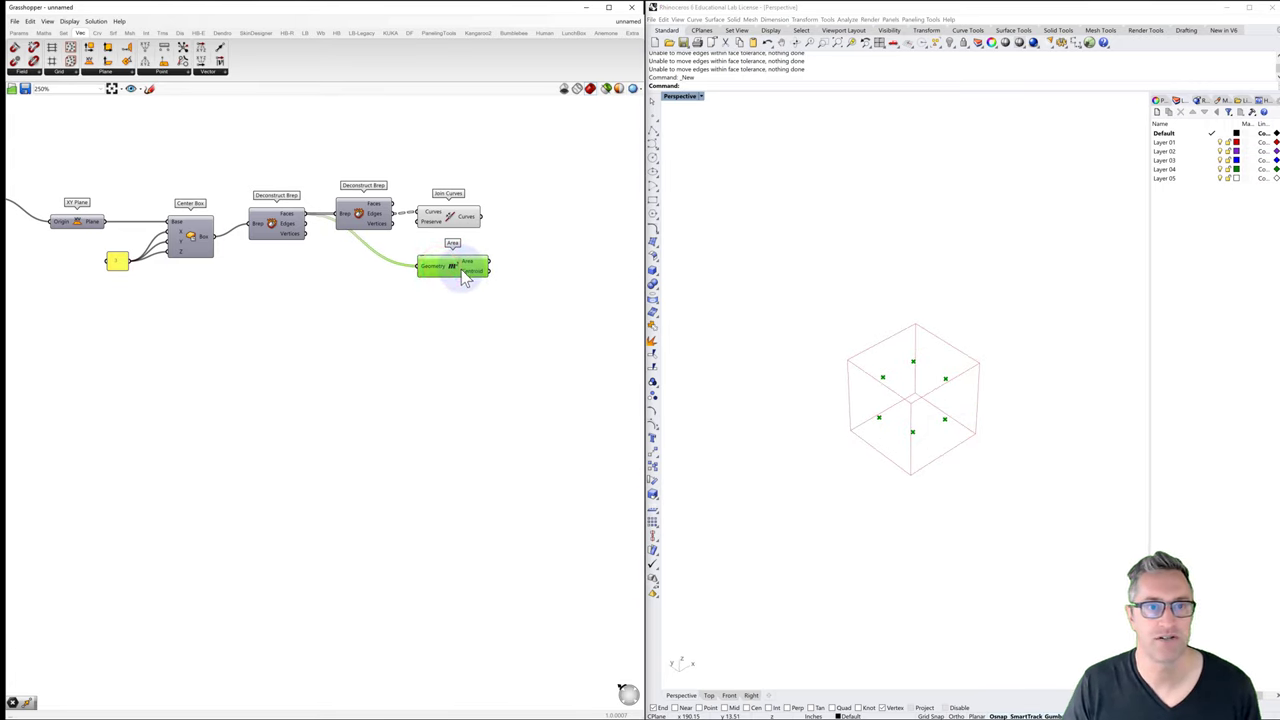
left_click(504, 242)
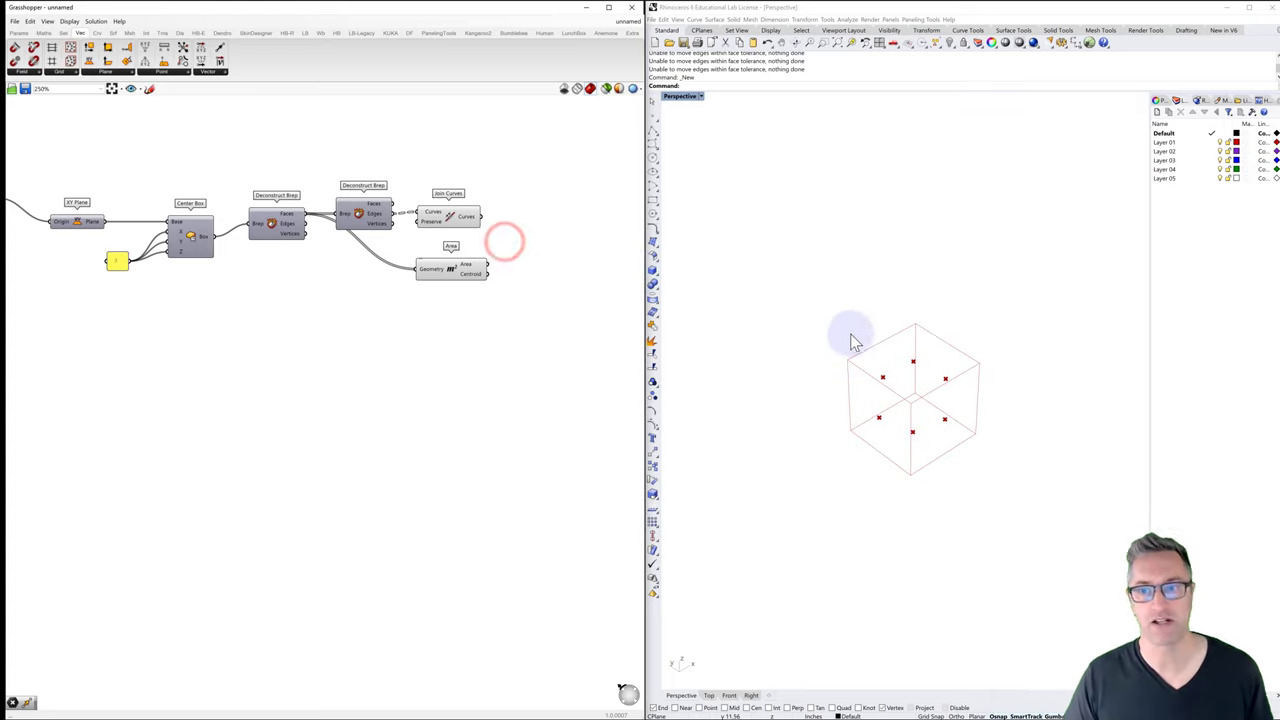
right_click_drag(851, 341, 820, 371)
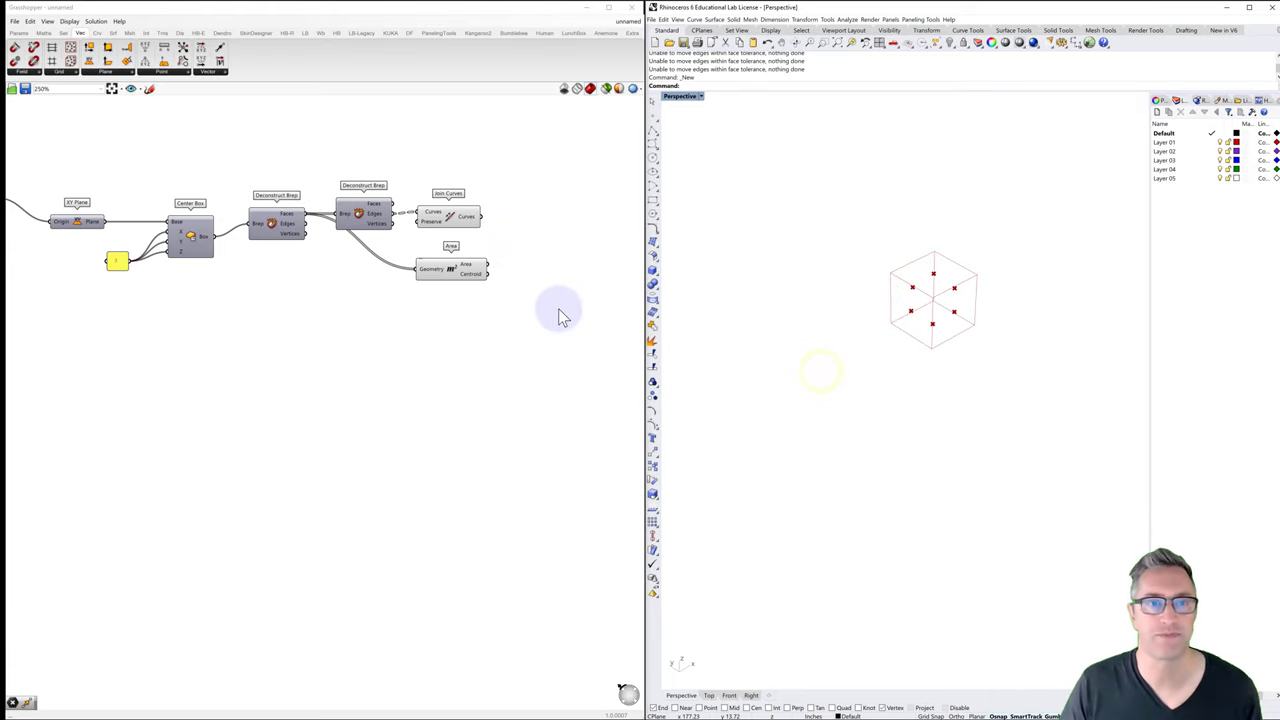
Step: Add a two-point Line component after Area and connect the Centroid output to its End Point input
right_click_drag(558, 312, 447, 307)
scroll(486, 317, "down", 2)
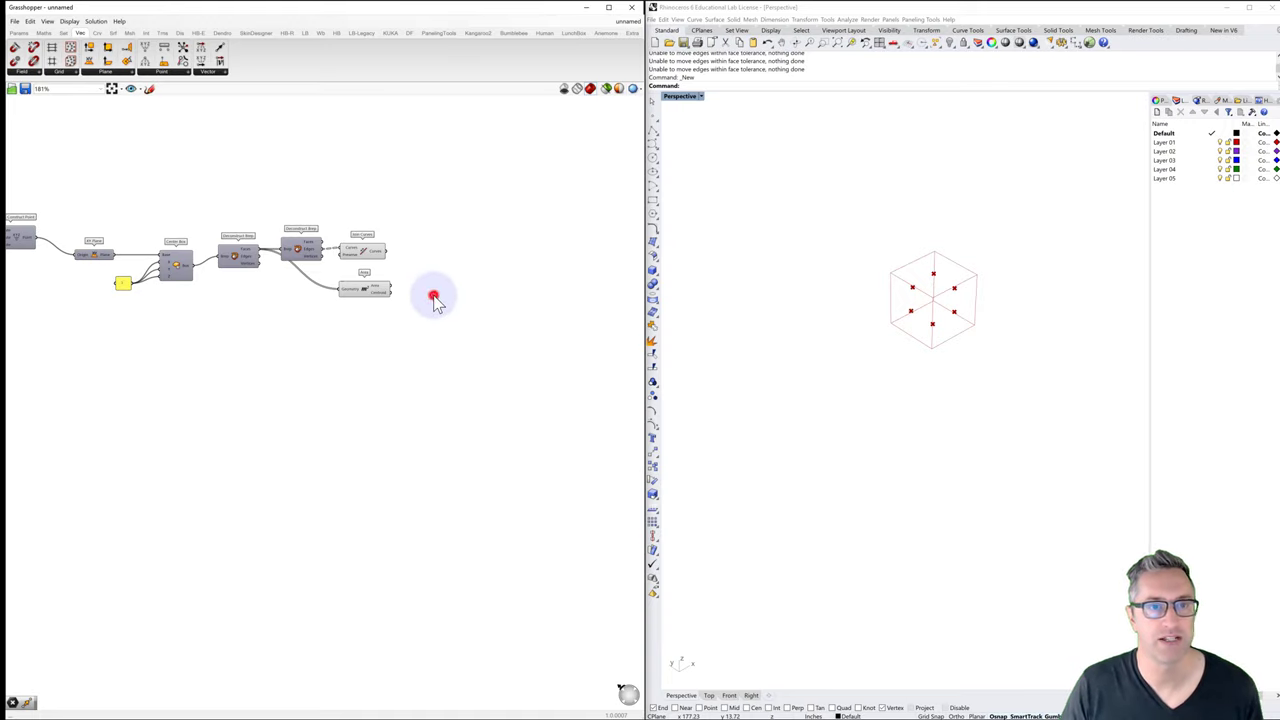
double_click(434, 299)
type("line")
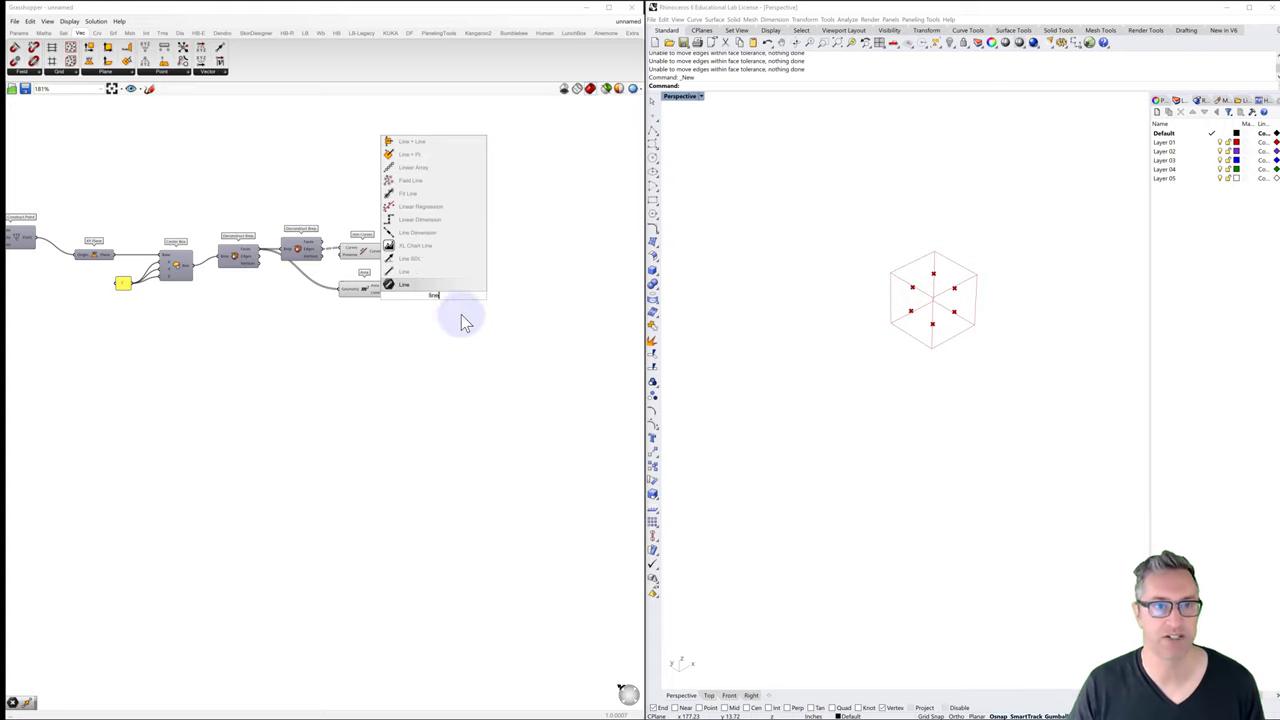
left_click(412, 272)
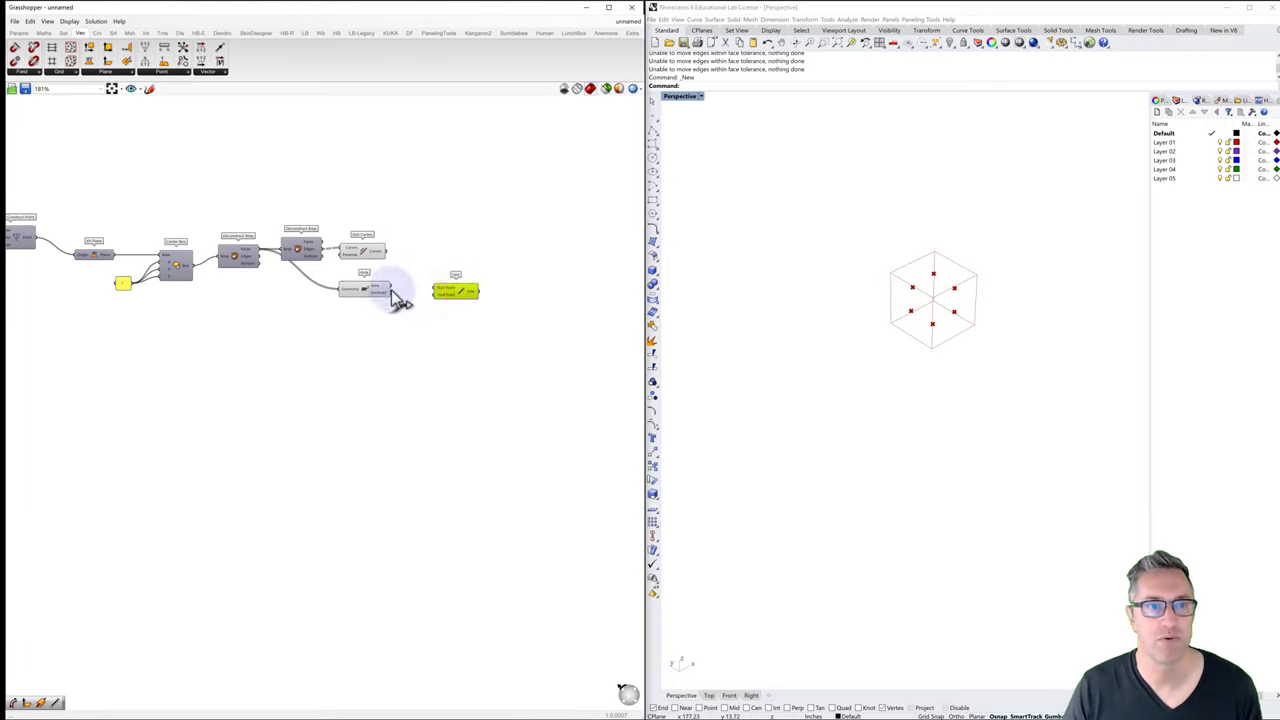
left_click_drag(389, 290, 435, 292)
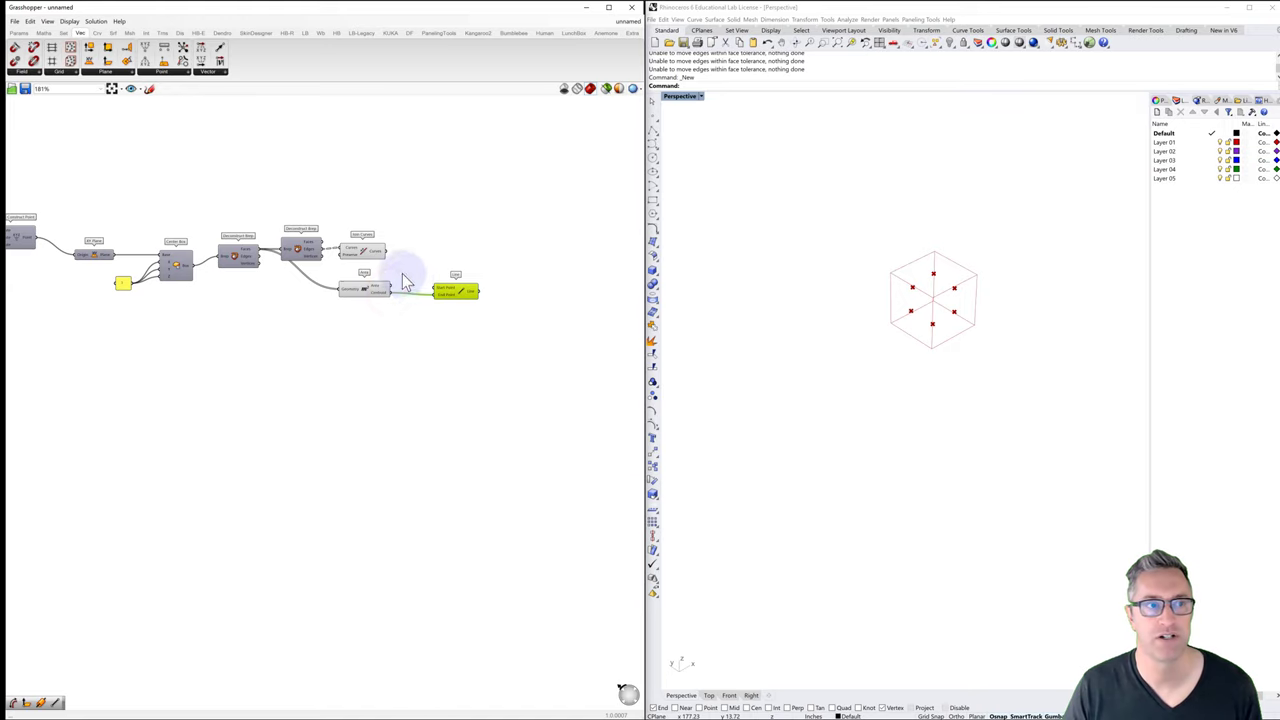
Step: Connect the Construct Point output to the Line's Start Point input and move the Line component above the rest of the chain
right_click_drag(421, 264, 482, 255)
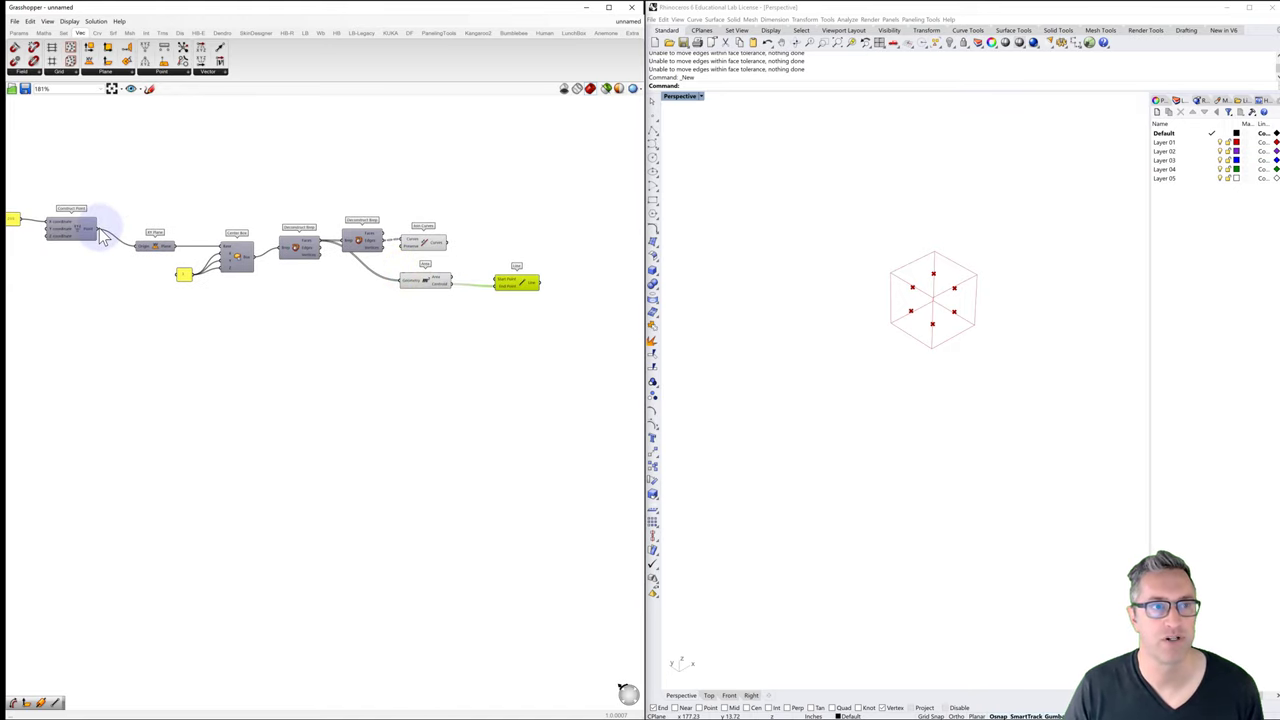
mouse_move(99, 228)
left_mouse_down()
mouse_move(362, 250)
mouse_move(503, 289)
mouse_move(503, 265)
left_mouse_up()
left_click_drag(478, 215, 520, 178)
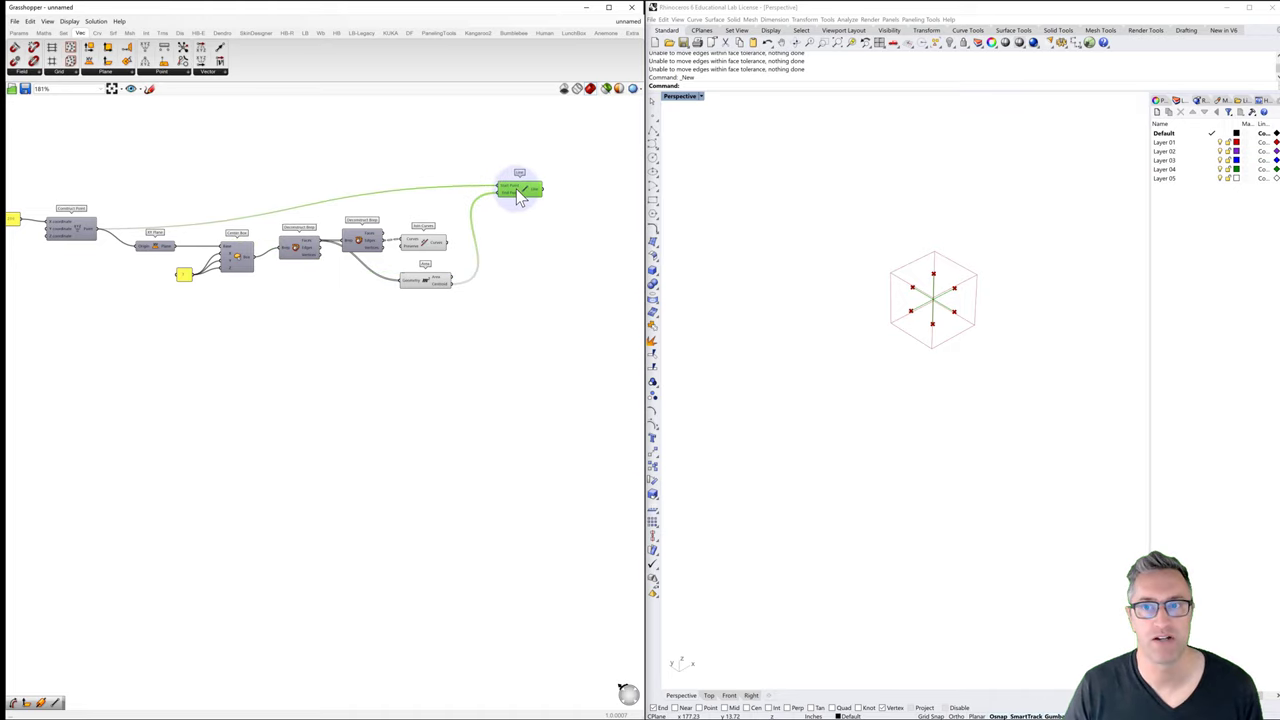
right_click_drag(834, 286, 897, 360)
scroll(837, 280, "up", 5)
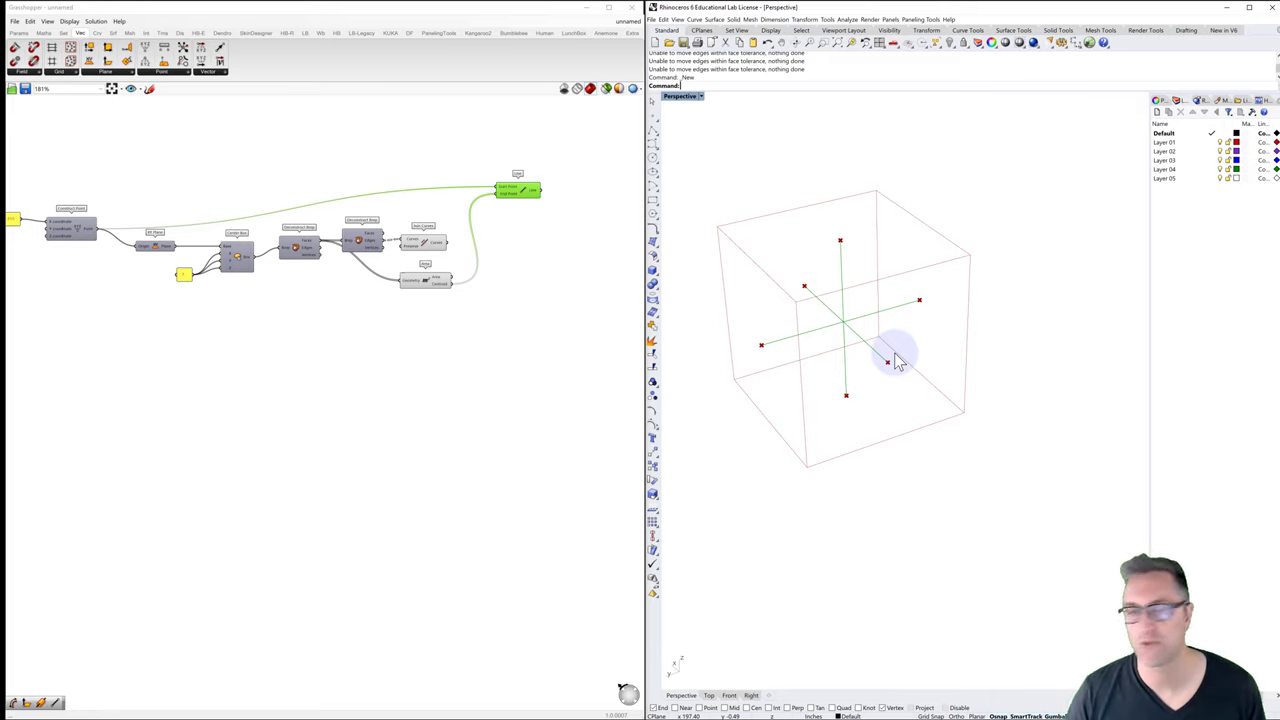
Step: Add a Line SDL component below and beyond the Line component
right_click_drag(563, 253, 500, 251)
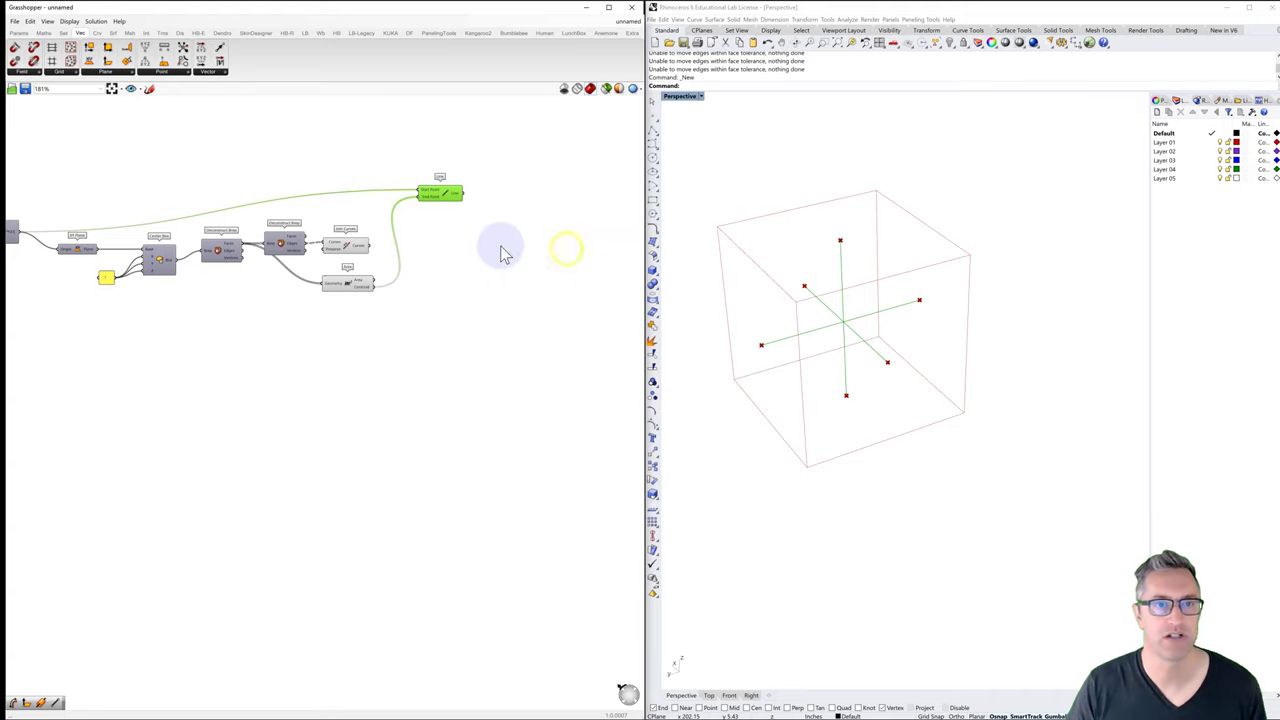
double_click(500, 245)
type("line")
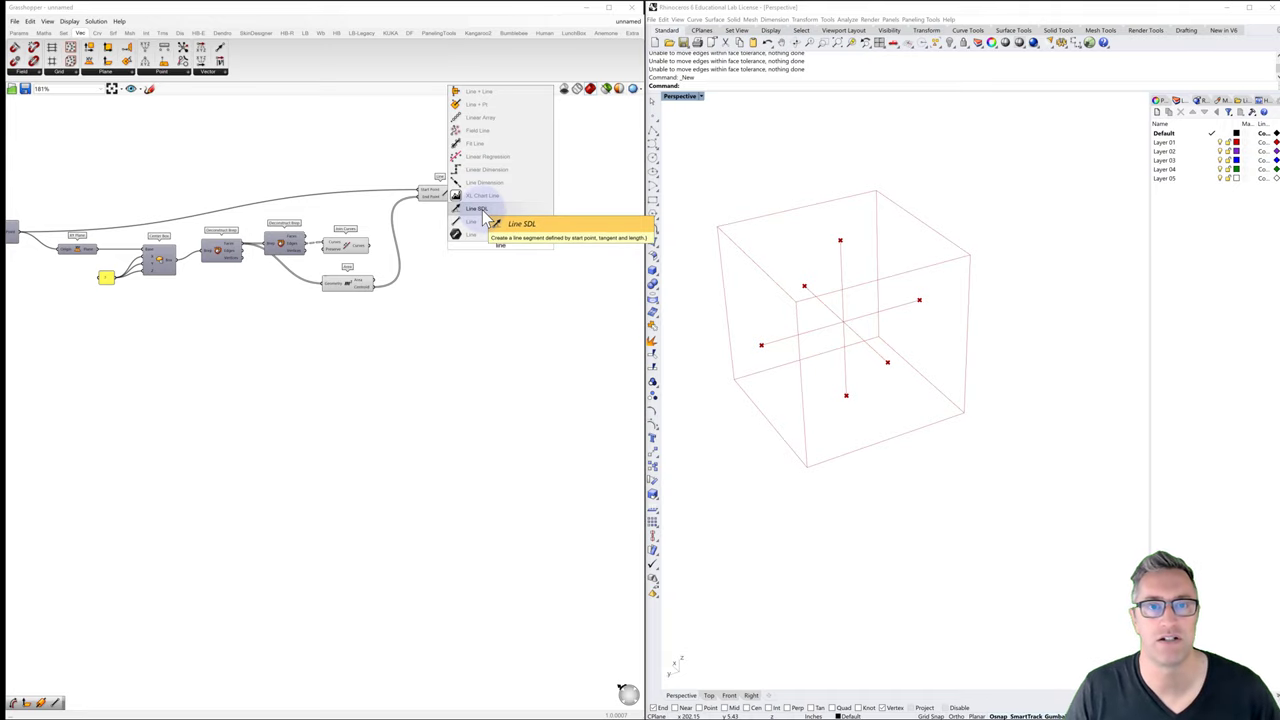
left_click(485, 215)
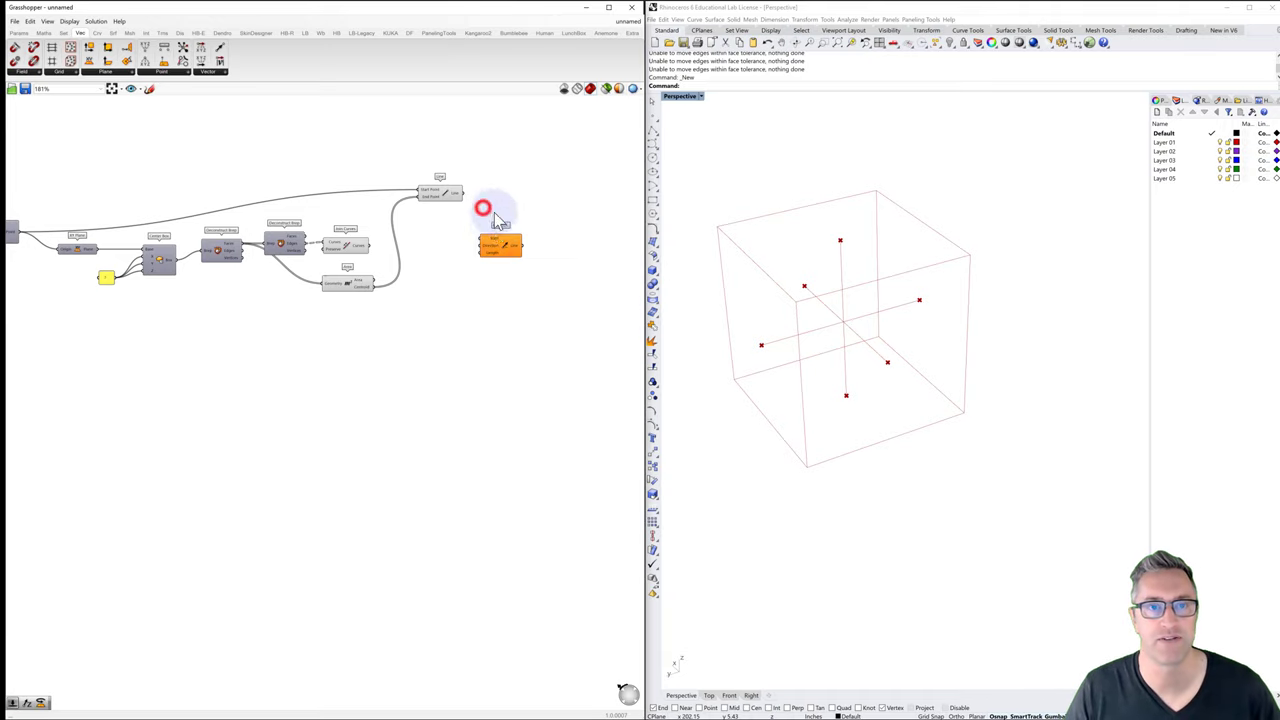
Step: Connect Area's Centroid output to Line SDL's Start input and the Line output to its Direction input, spacing Line SDL away from the chain
mouse_move(490, 245)
left_mouse_down()
mouse_move(515, 248)
mouse_move(507, 262)
left_mouse_up()
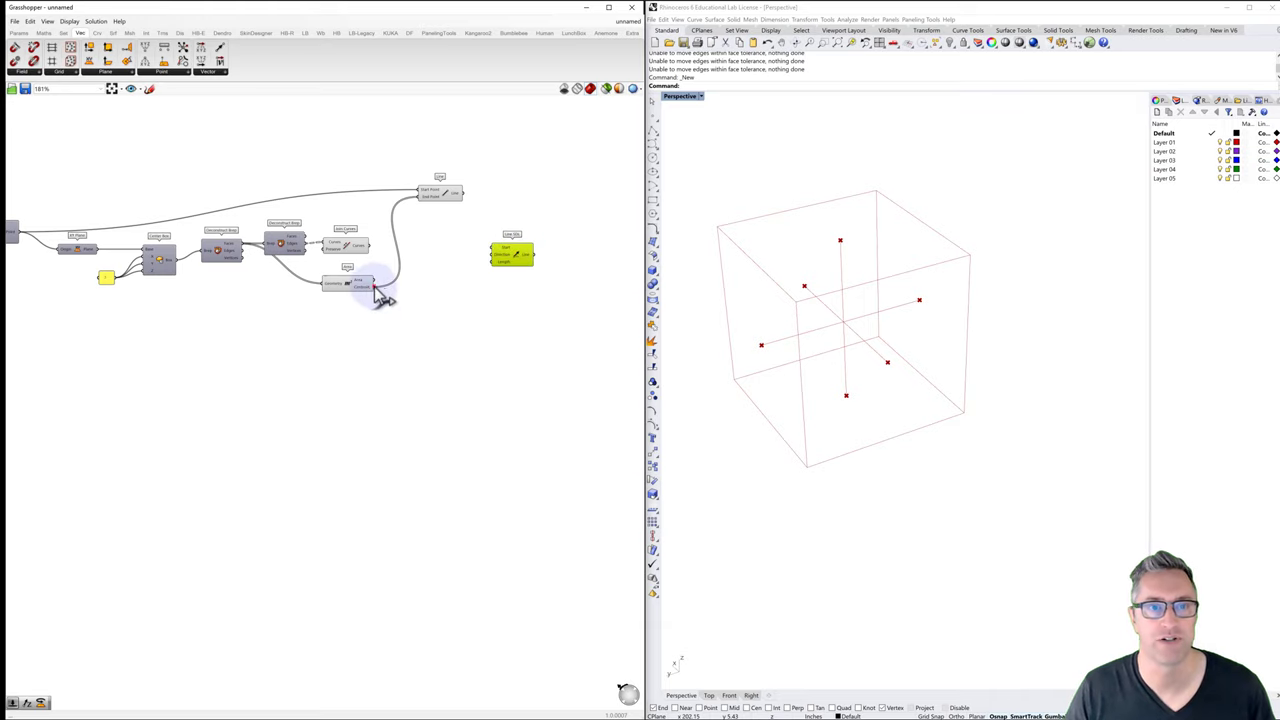
left_click_drag(375, 285, 539, 259)
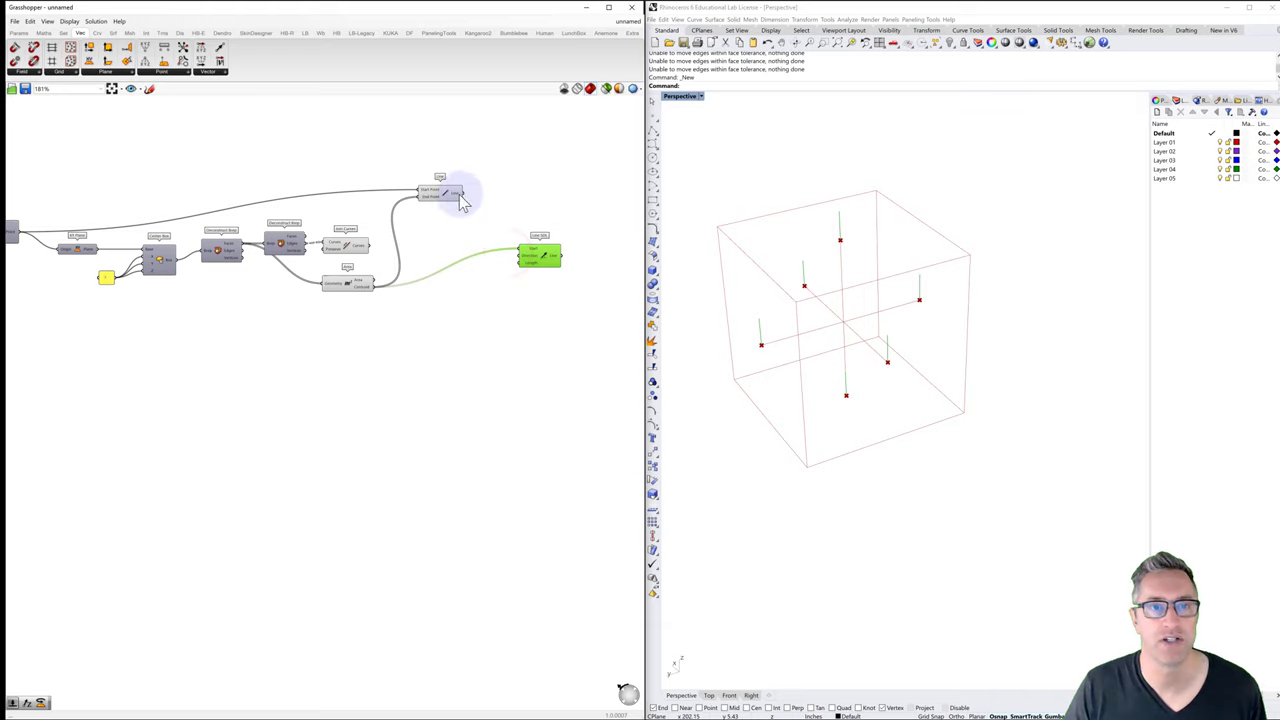
left_click_drag(462, 193, 517, 258)
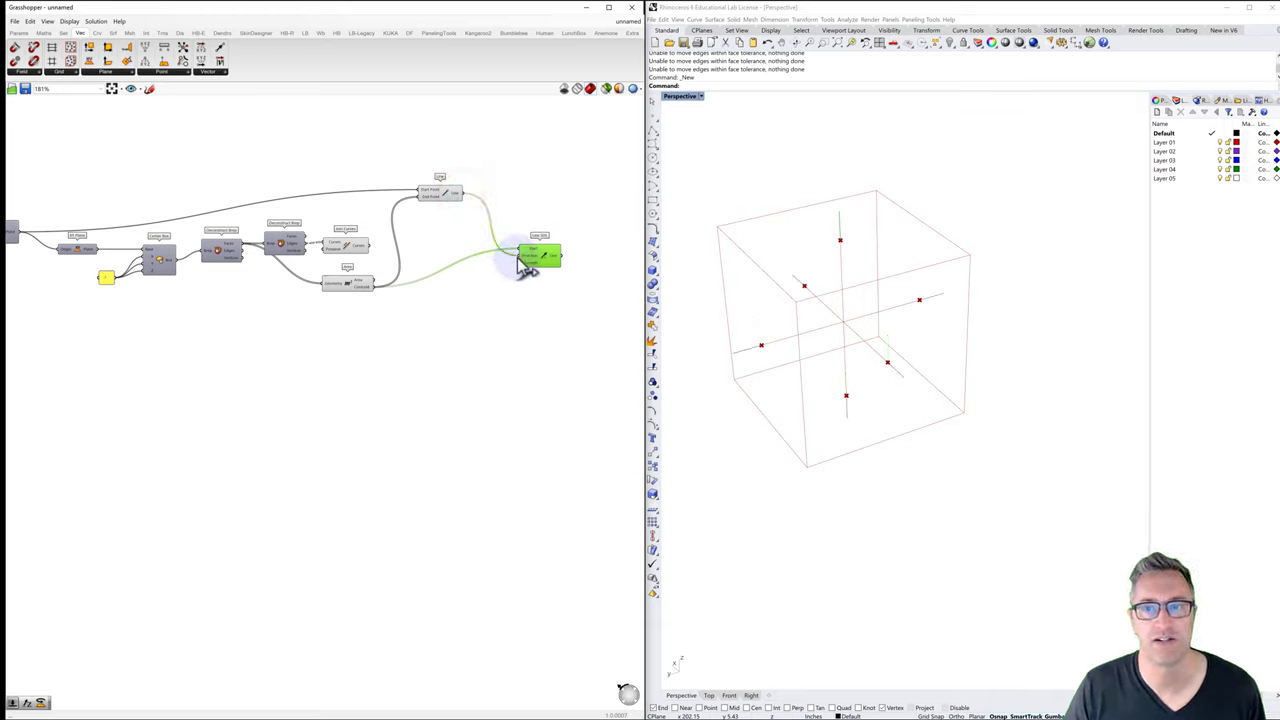
left_click(829, 297)
right_click_drag(829, 297, 886, 289)
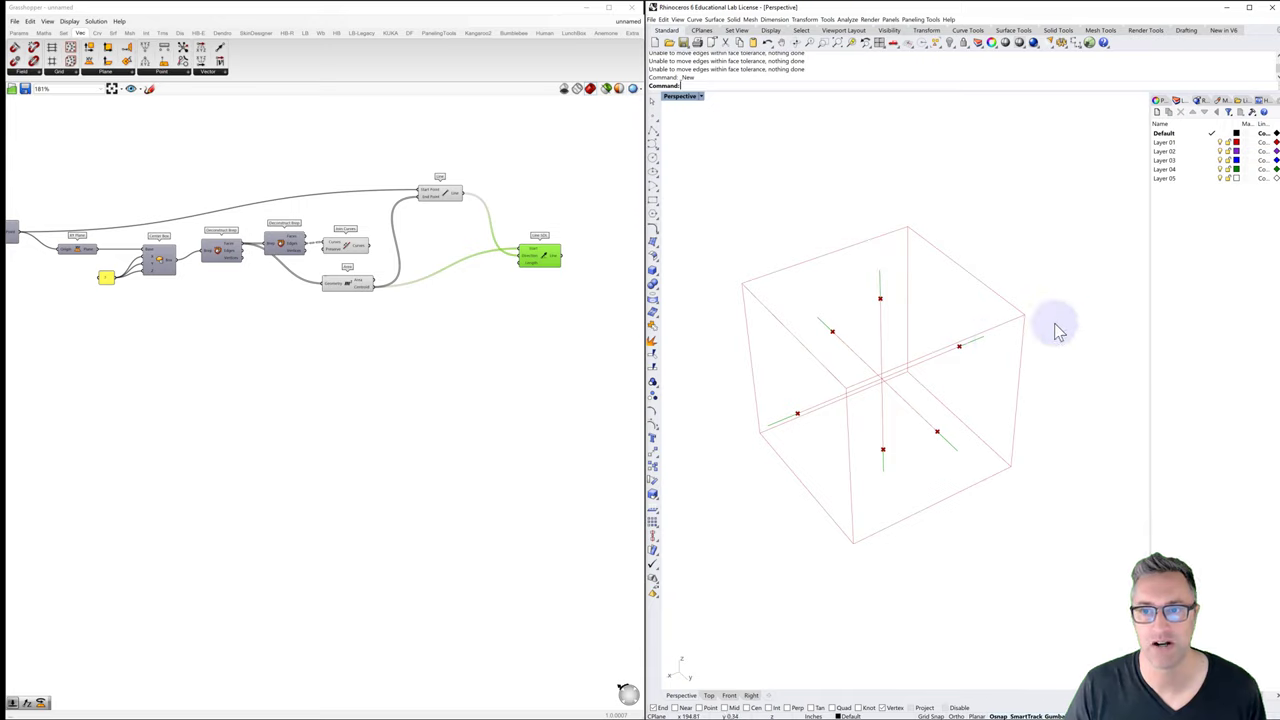
right_click_drag(960, 334, 857, 340)
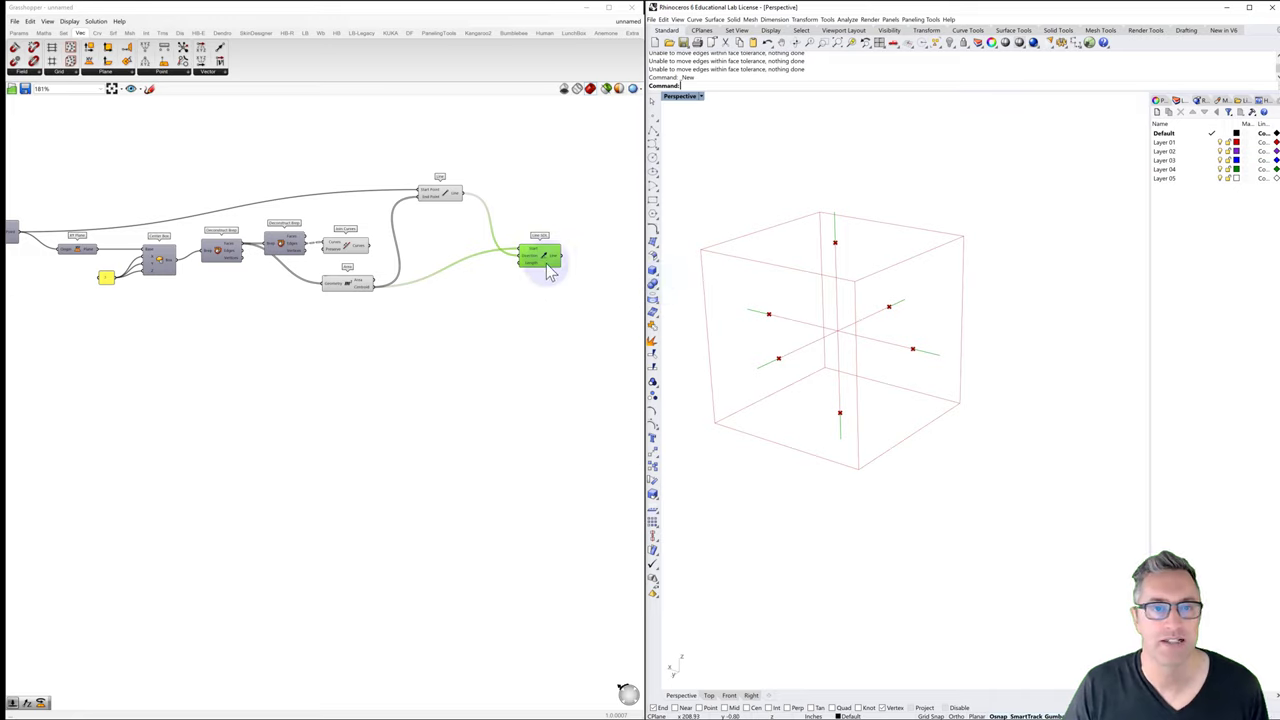
left_click_drag(541, 258, 540, 290)
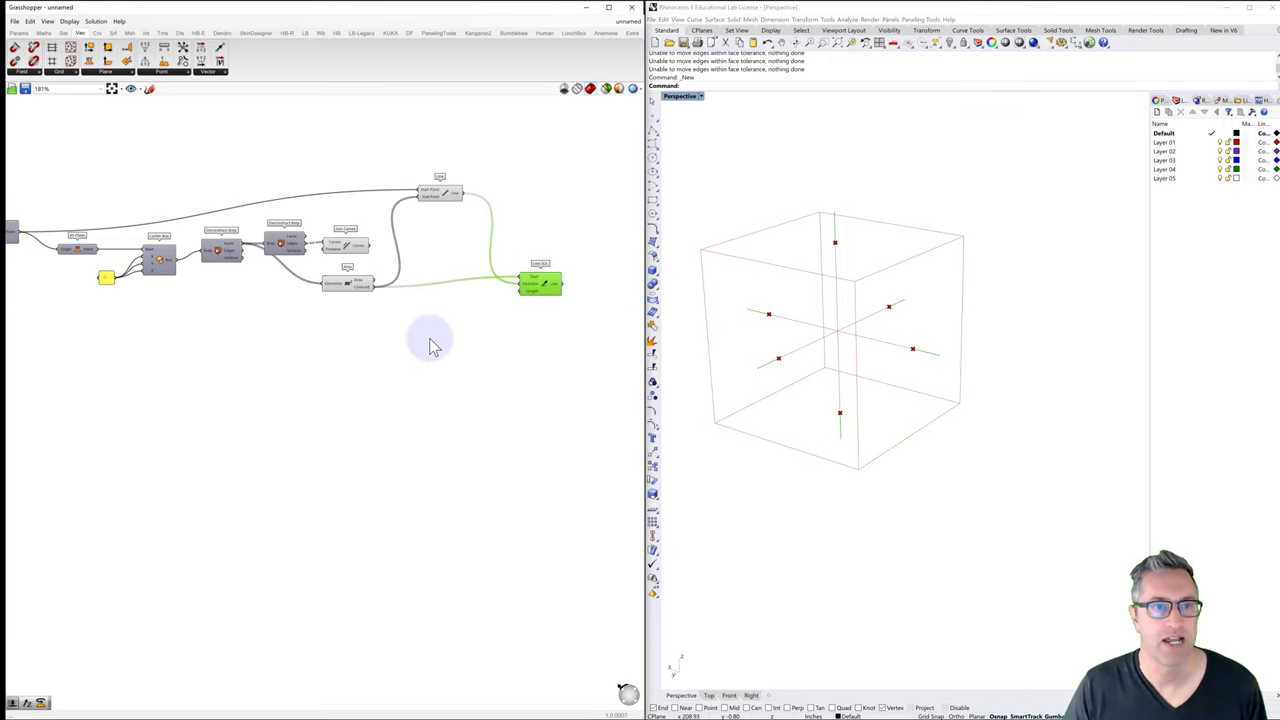
Step: Turn off the preview of the Area component and the two-point Line component
scroll(436, 343, "down", 2)
scroll(382, 283, "up", 3)
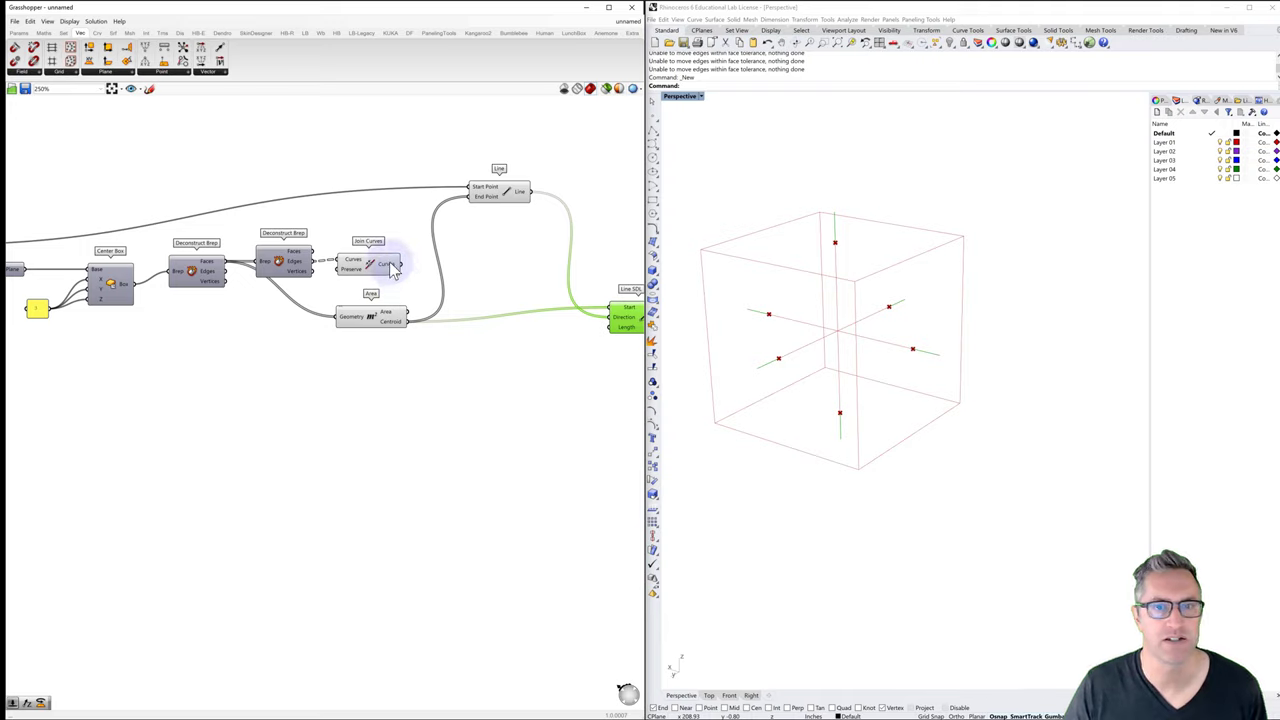
left_click(386, 266)
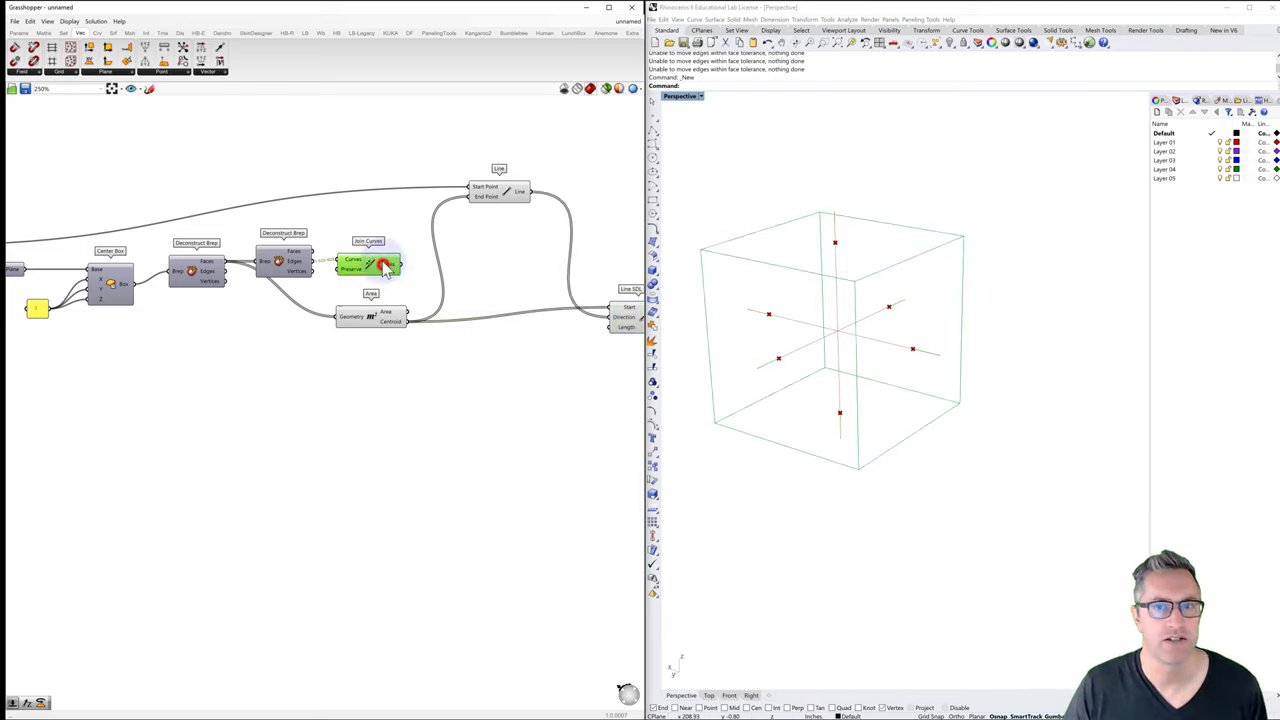
left_click(391, 210)
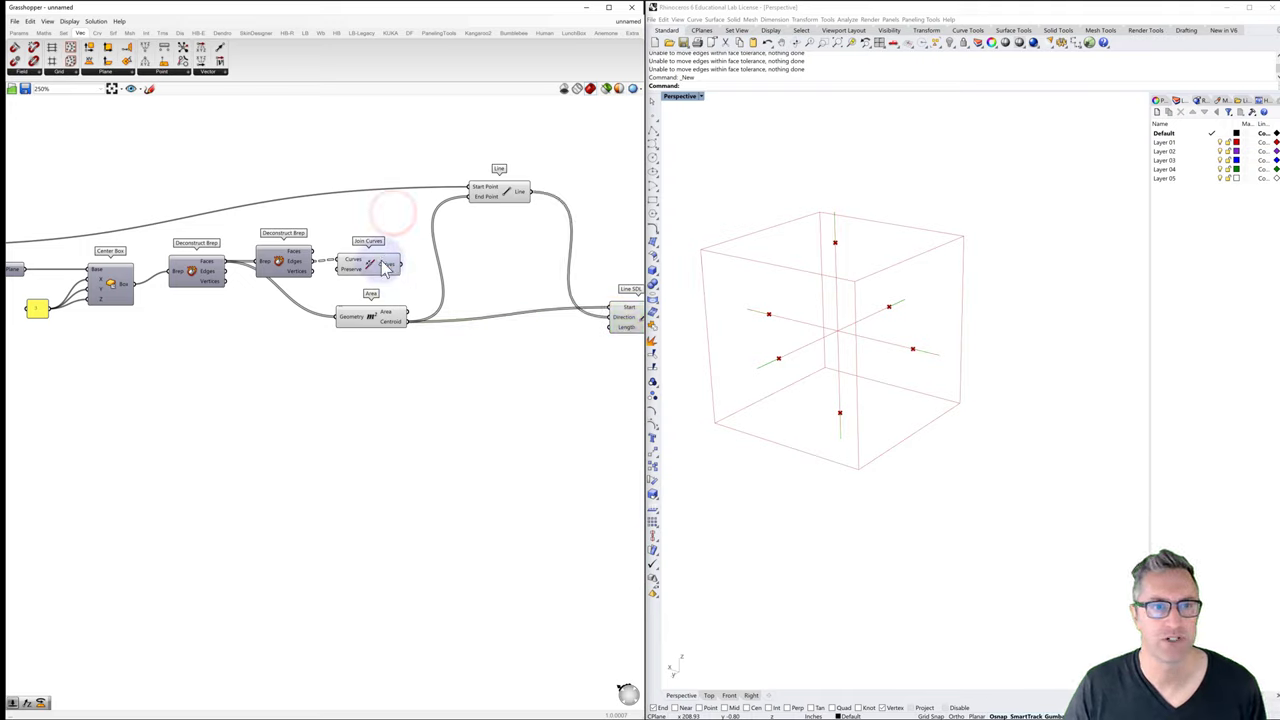
left_click(373, 318)
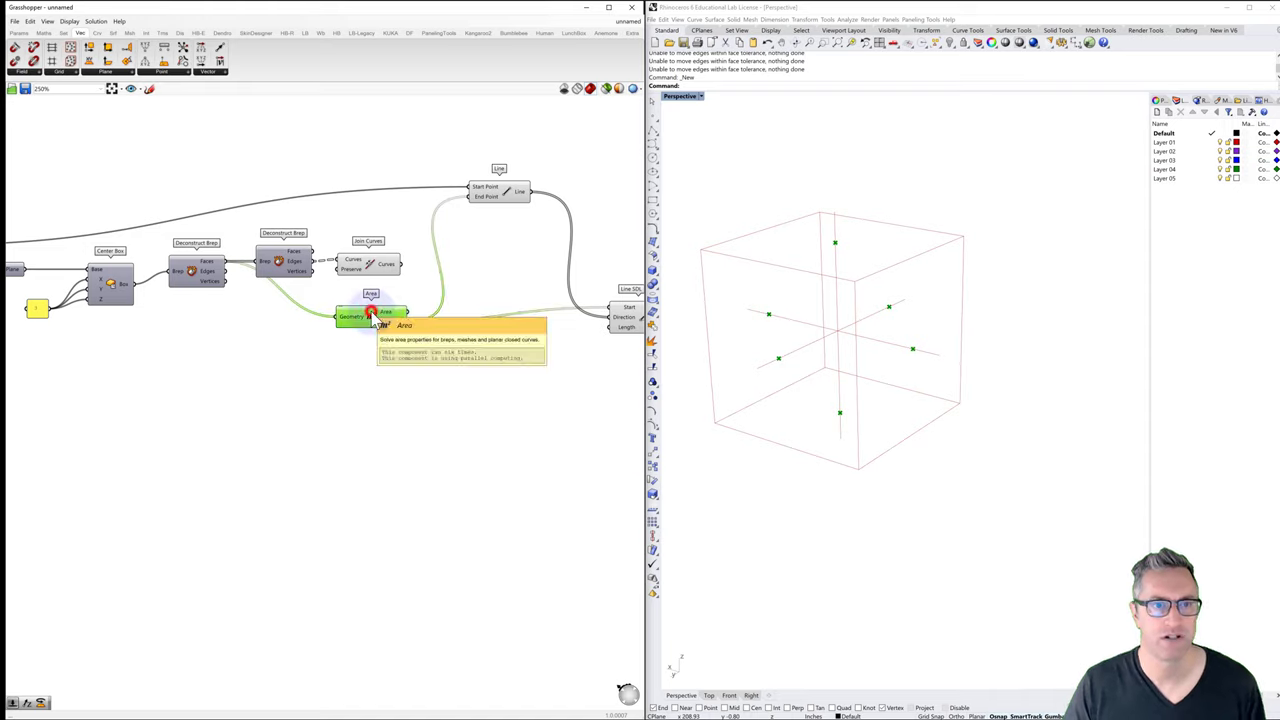
key("ctrl+q")
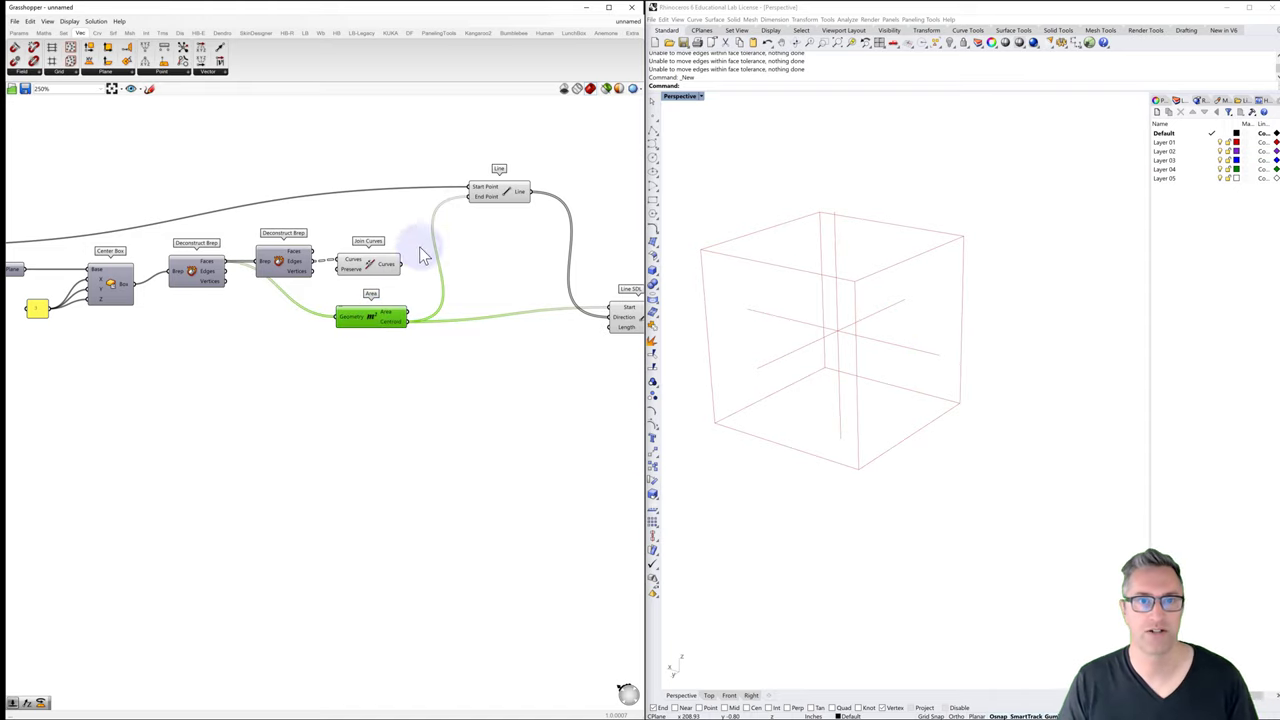
left_click(504, 189)
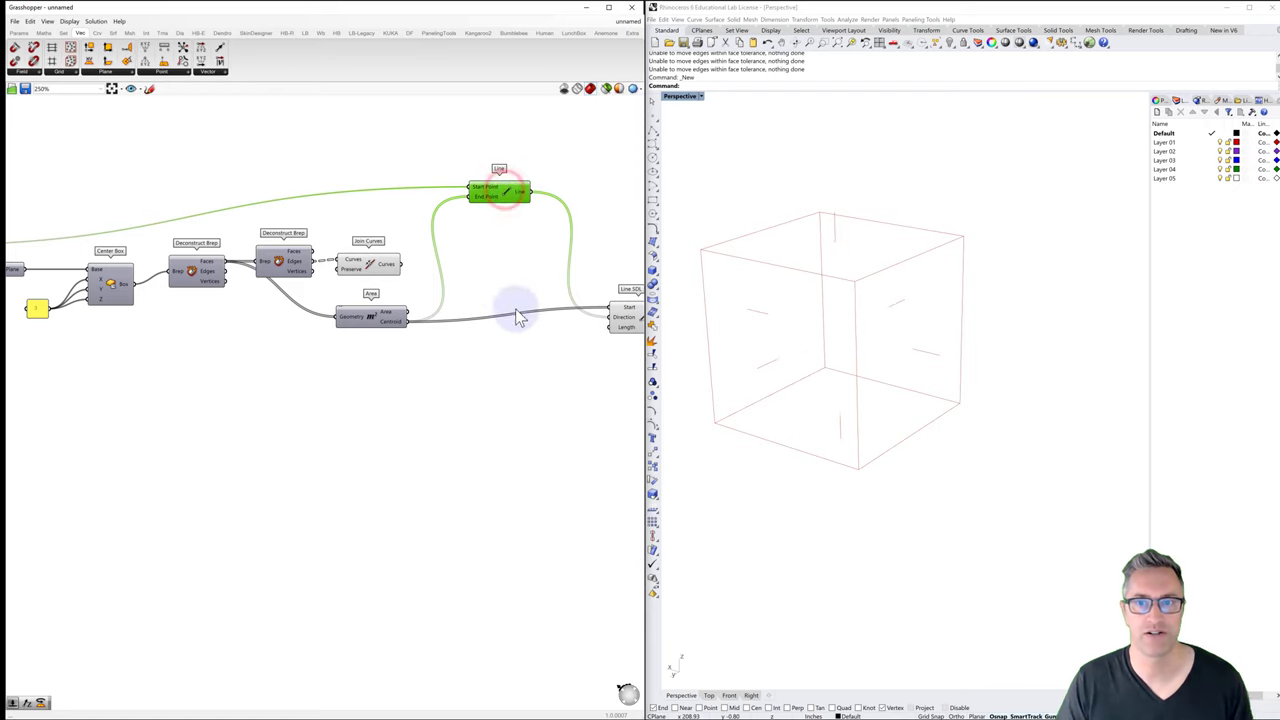
right_click_drag(732, 415, 846, 410)
right_click_drag(565, 408, 466, 371)
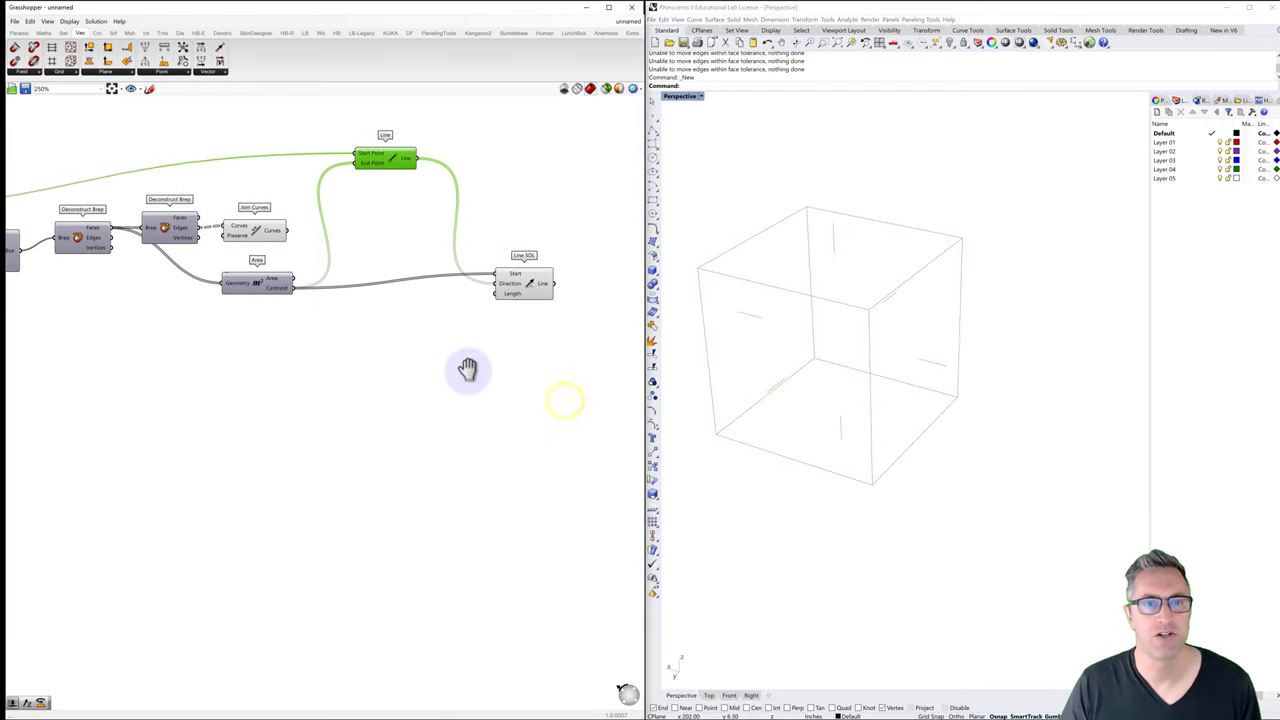
Step: Add a Random component below and just before the Line SDL component
scroll(500, 346, "down", 1)
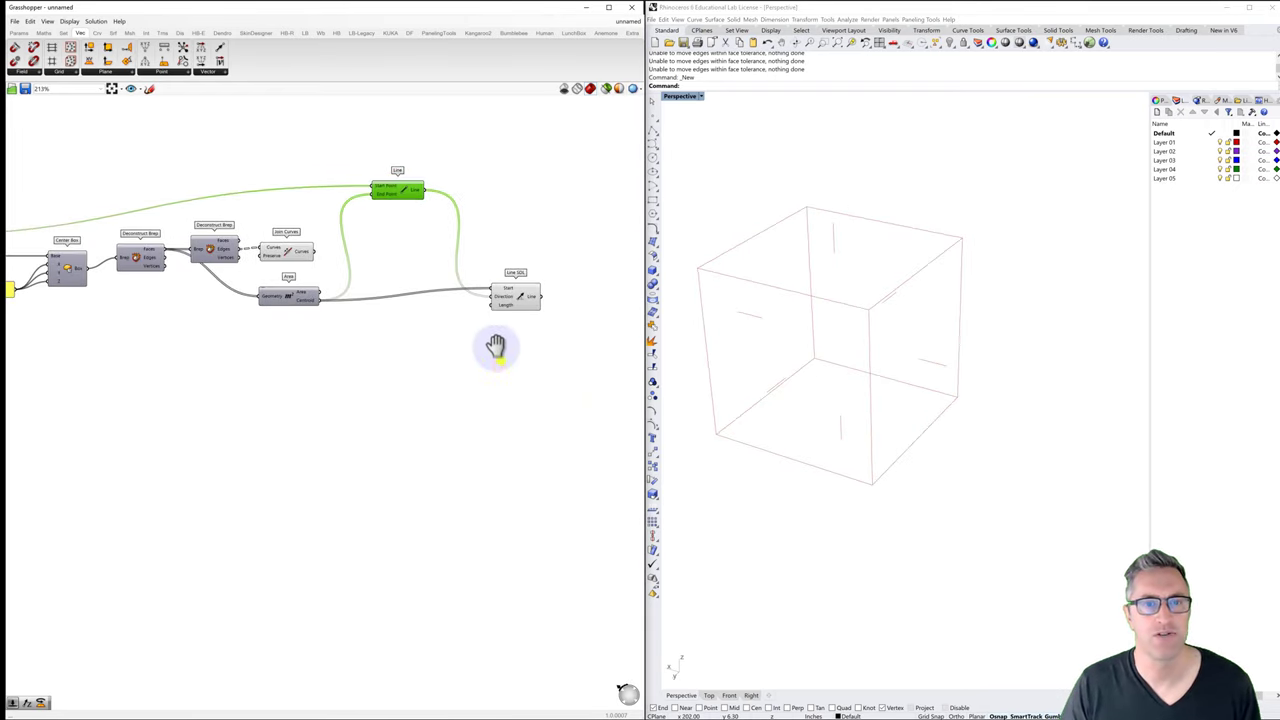
double_click(403, 348)
type("rand")
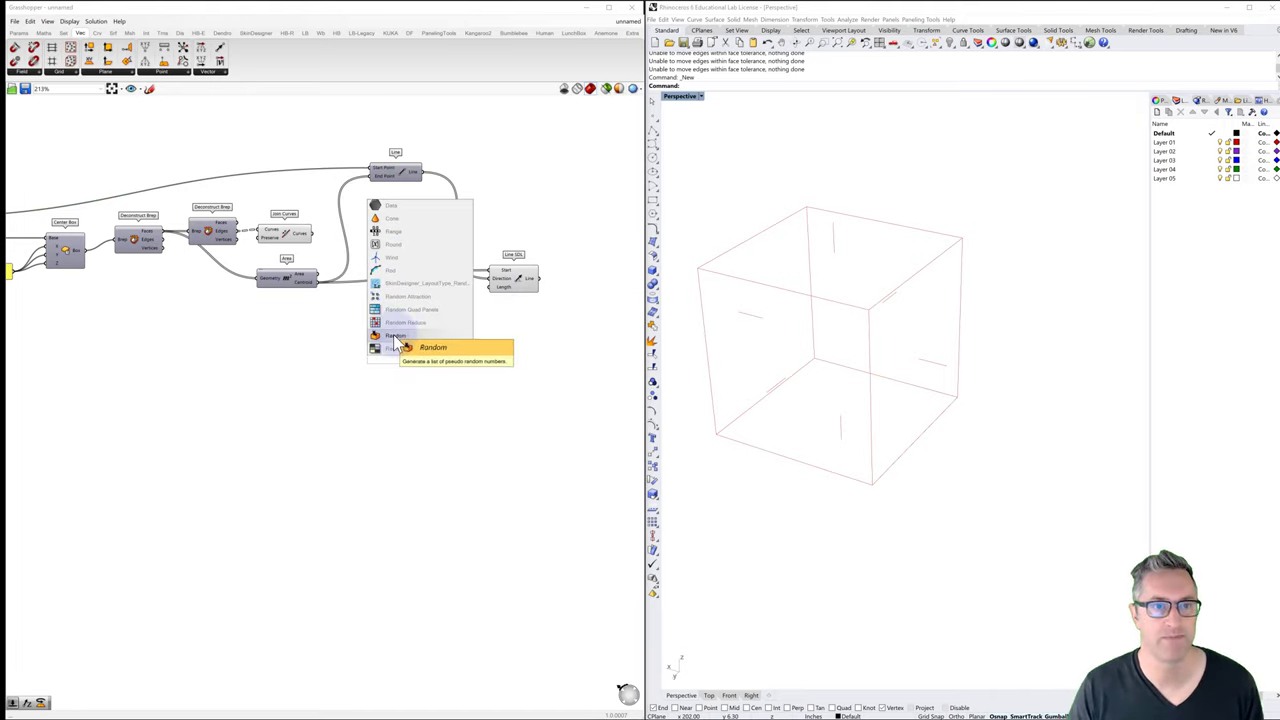
left_click(394, 334)
left_click_drag(432, 360, 437, 350)
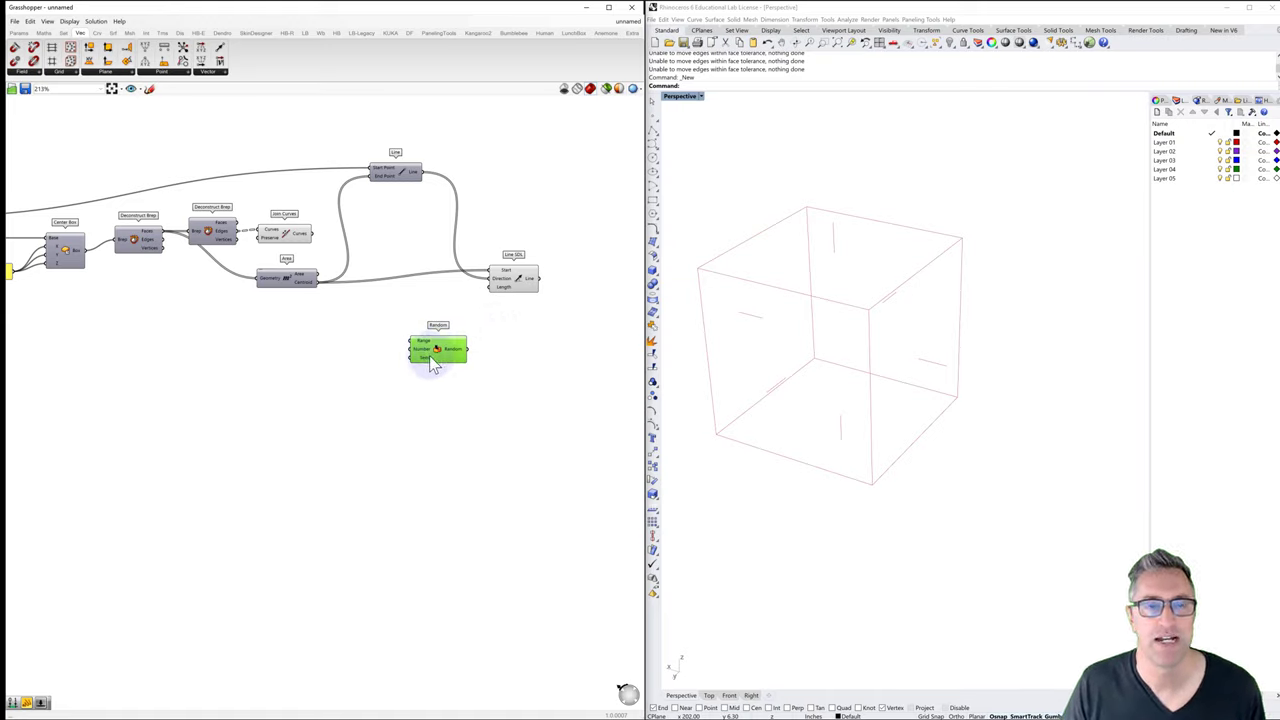
mouse_move(433, 356)
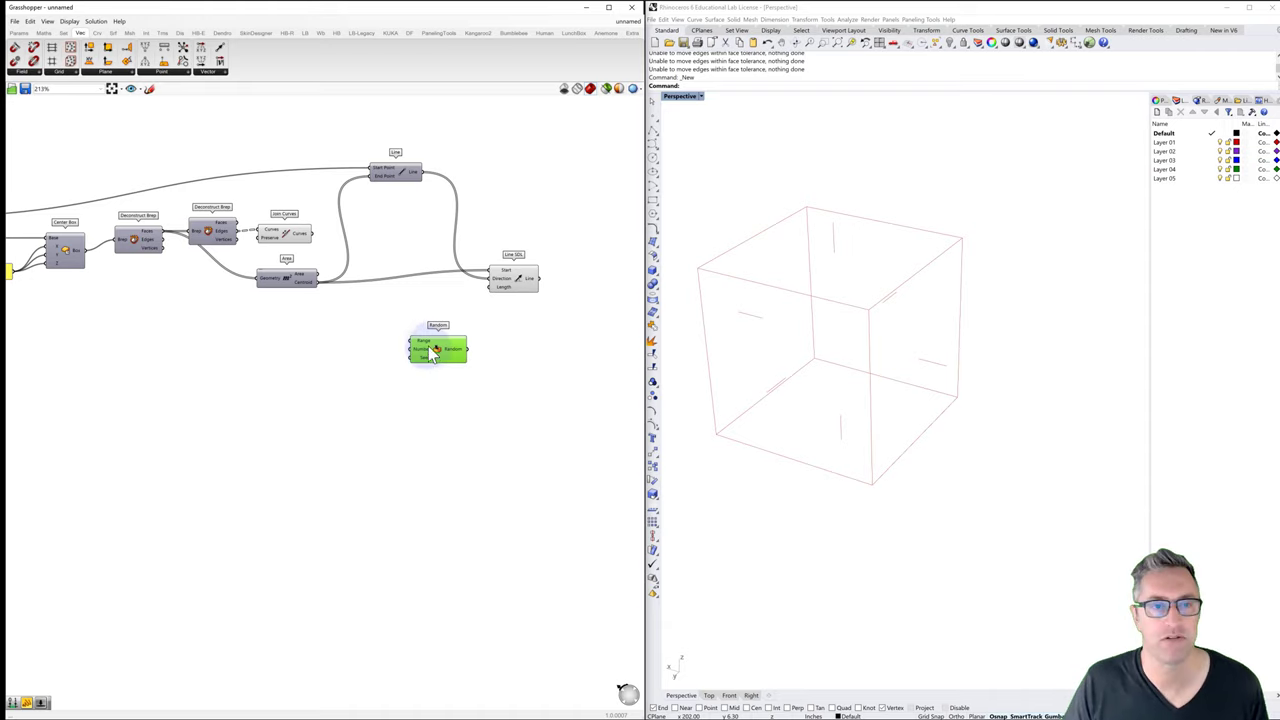
Step: Add a panel containing 5 to 20 beside the Random component and connect it to the Range input
double_click(353, 340)
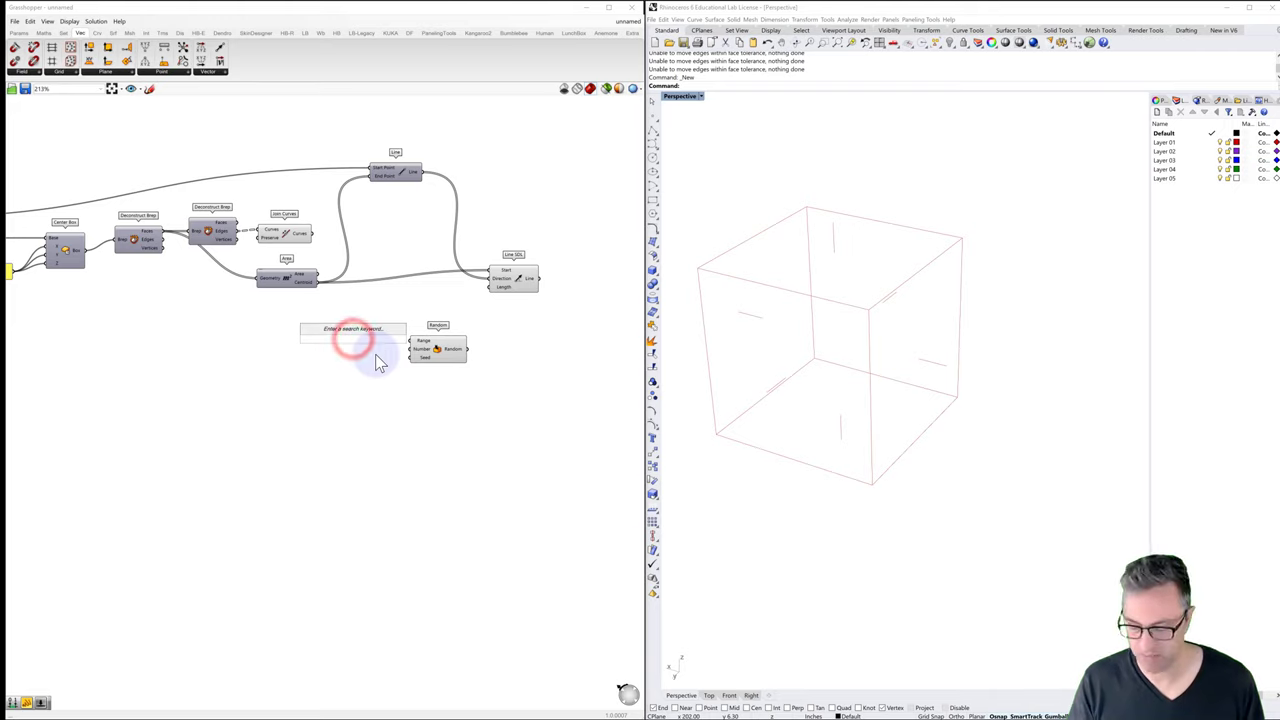
type("//")
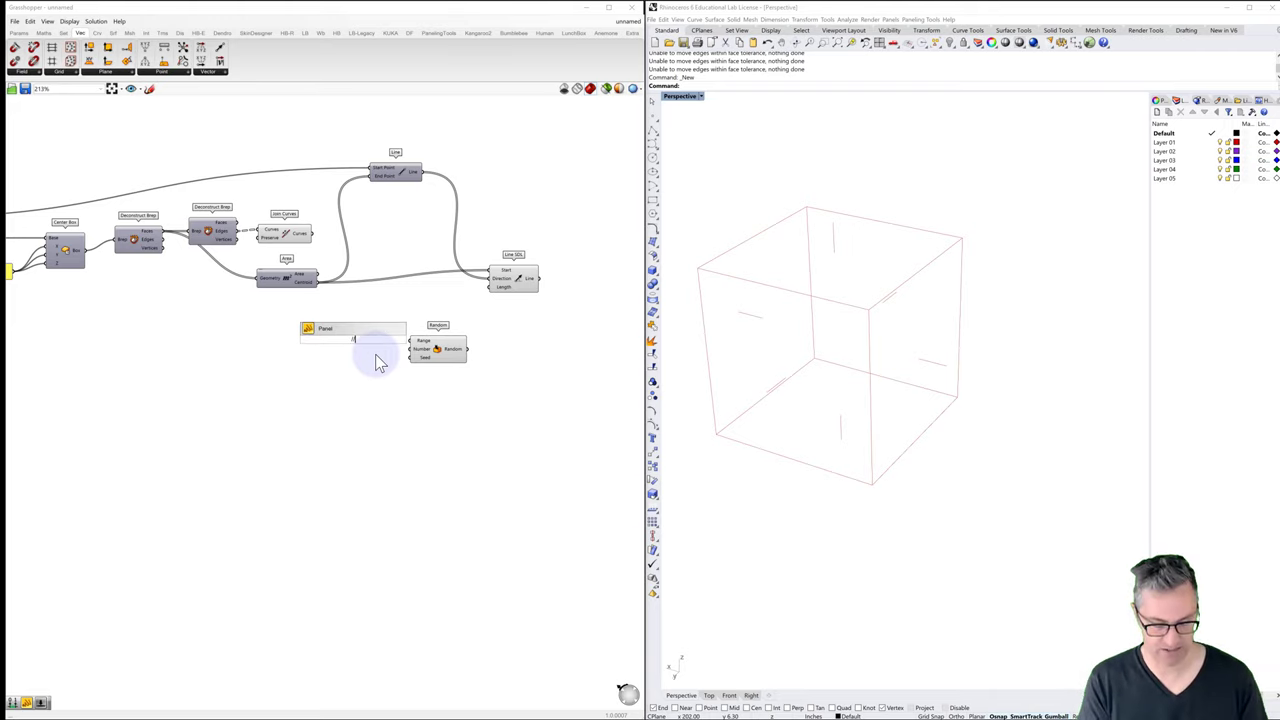
type("5 to")
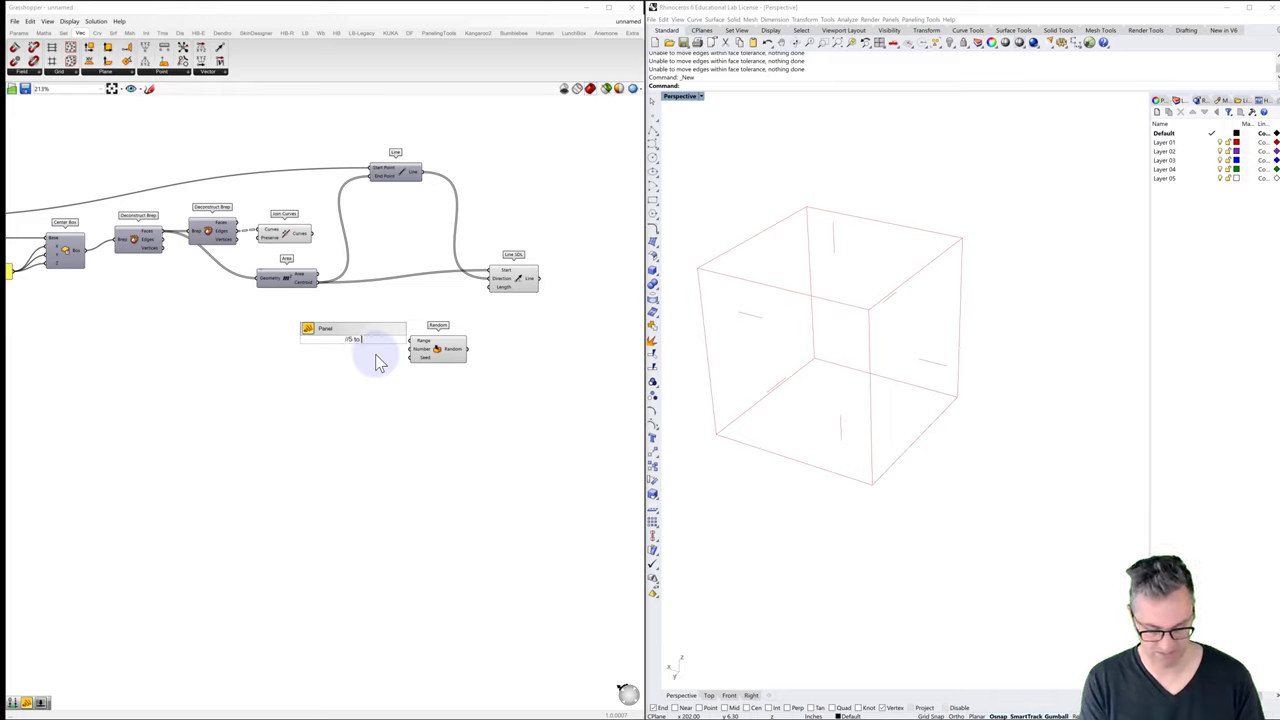
type(" 20")
key("Return")
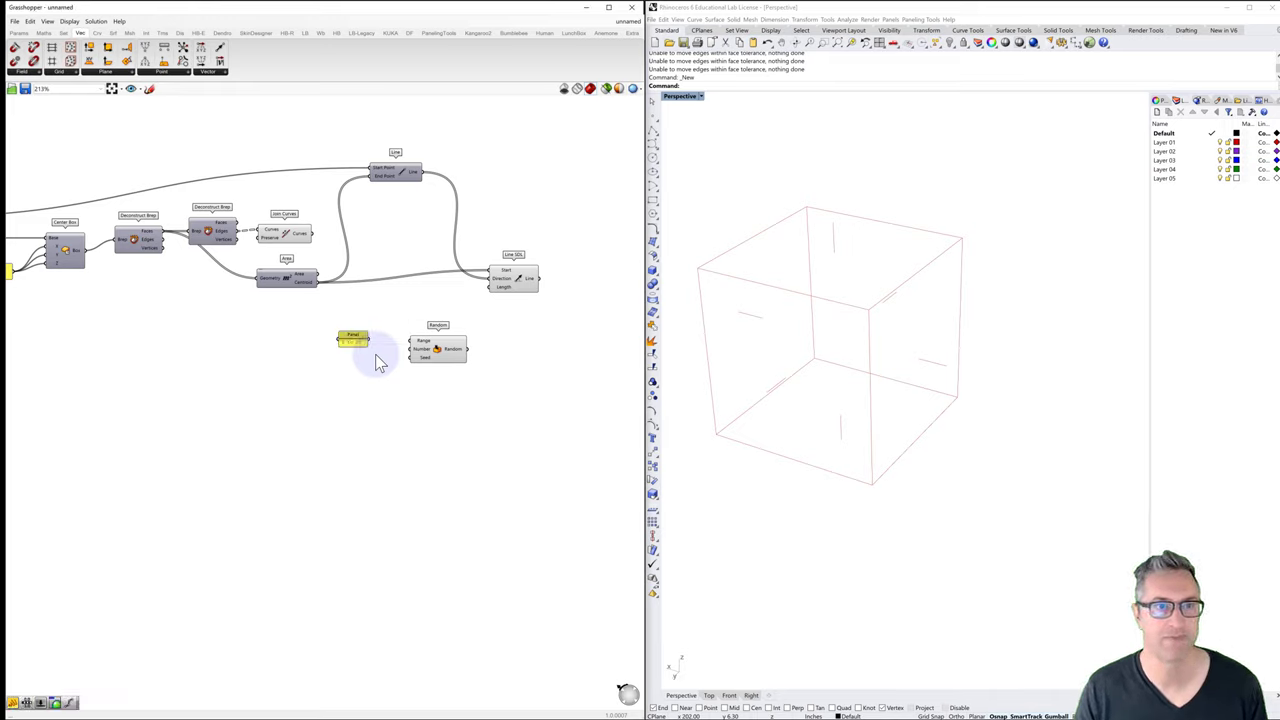
left_click(353, 341)
right_click(353, 341)
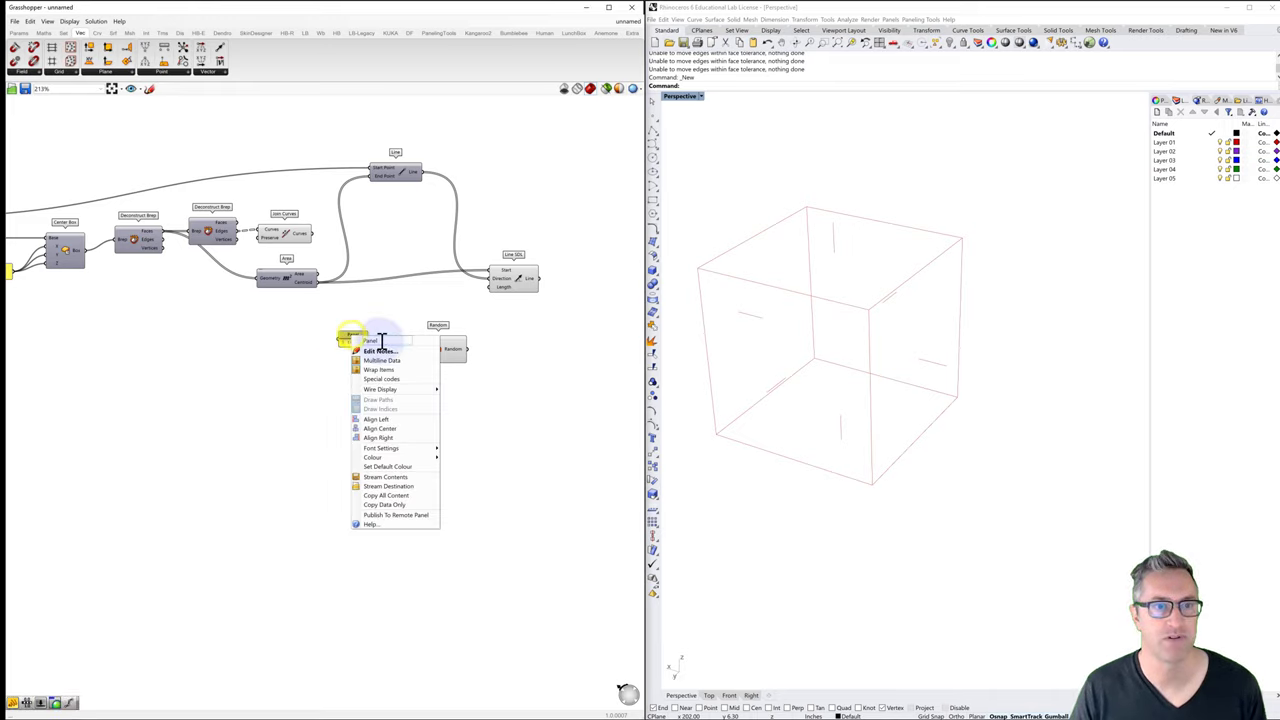
left_click(377, 306)
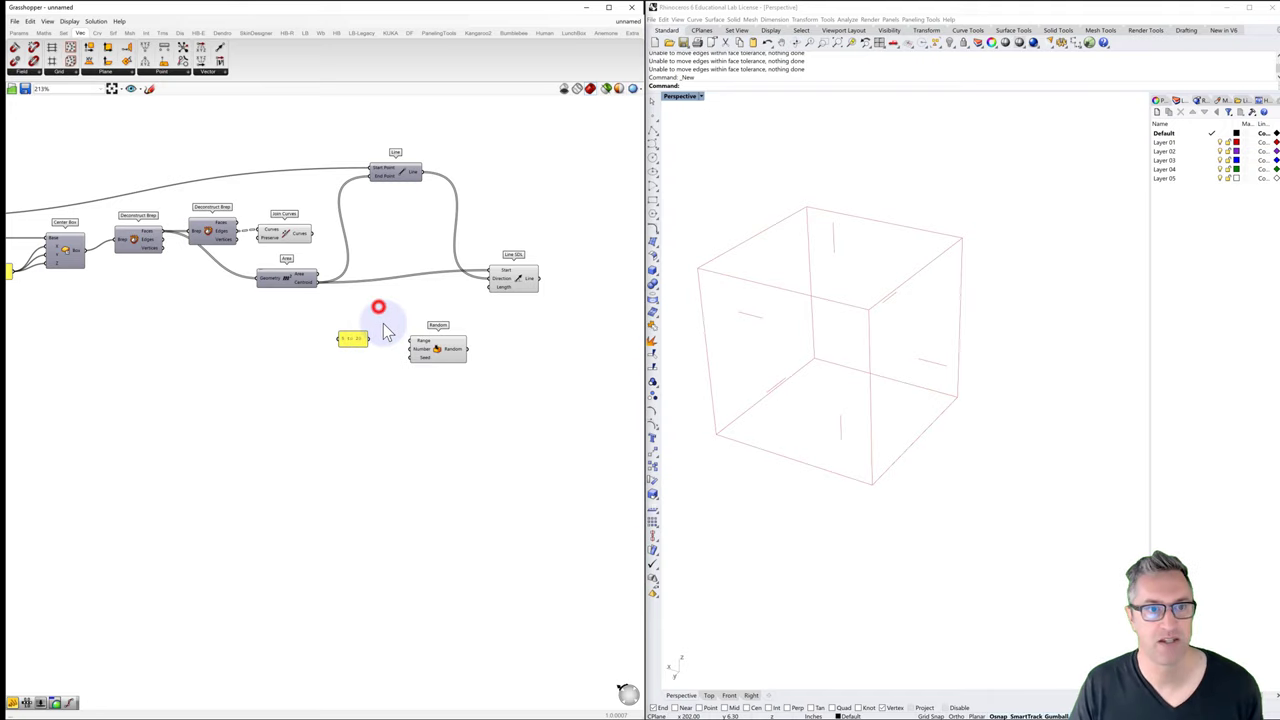
left_click_drag(368, 338, 415, 347)
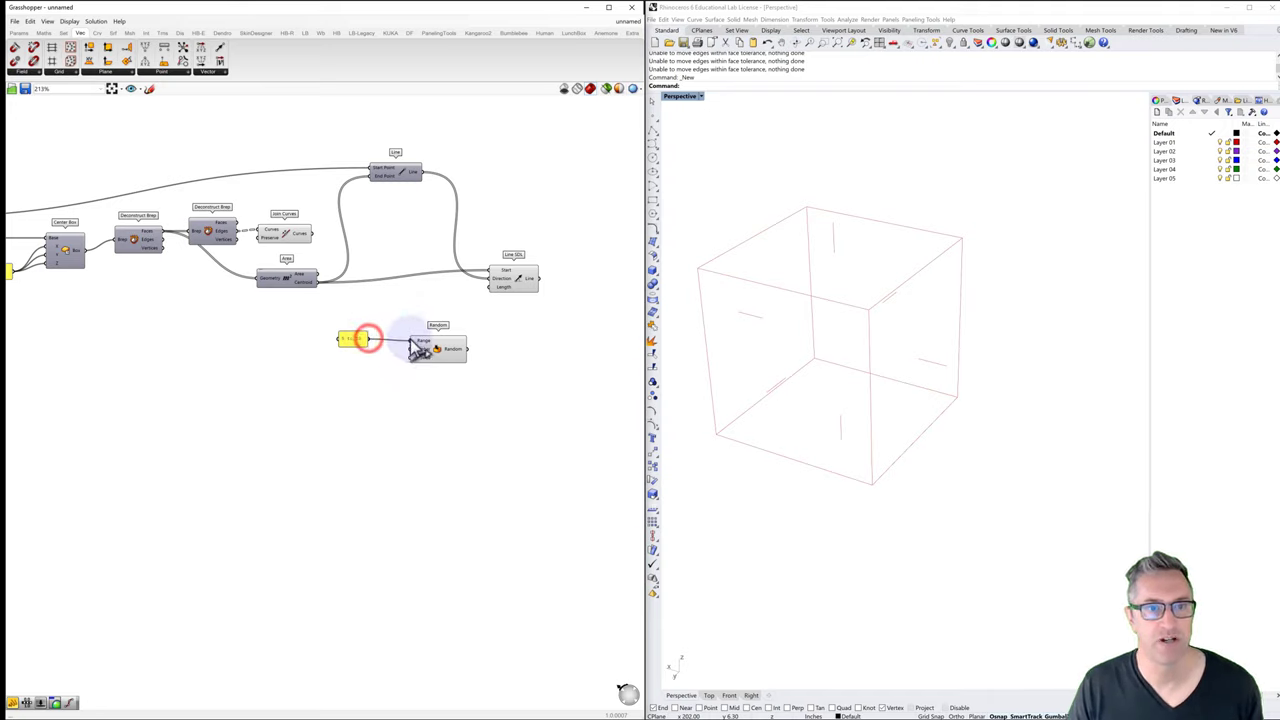
double_click(363, 360)
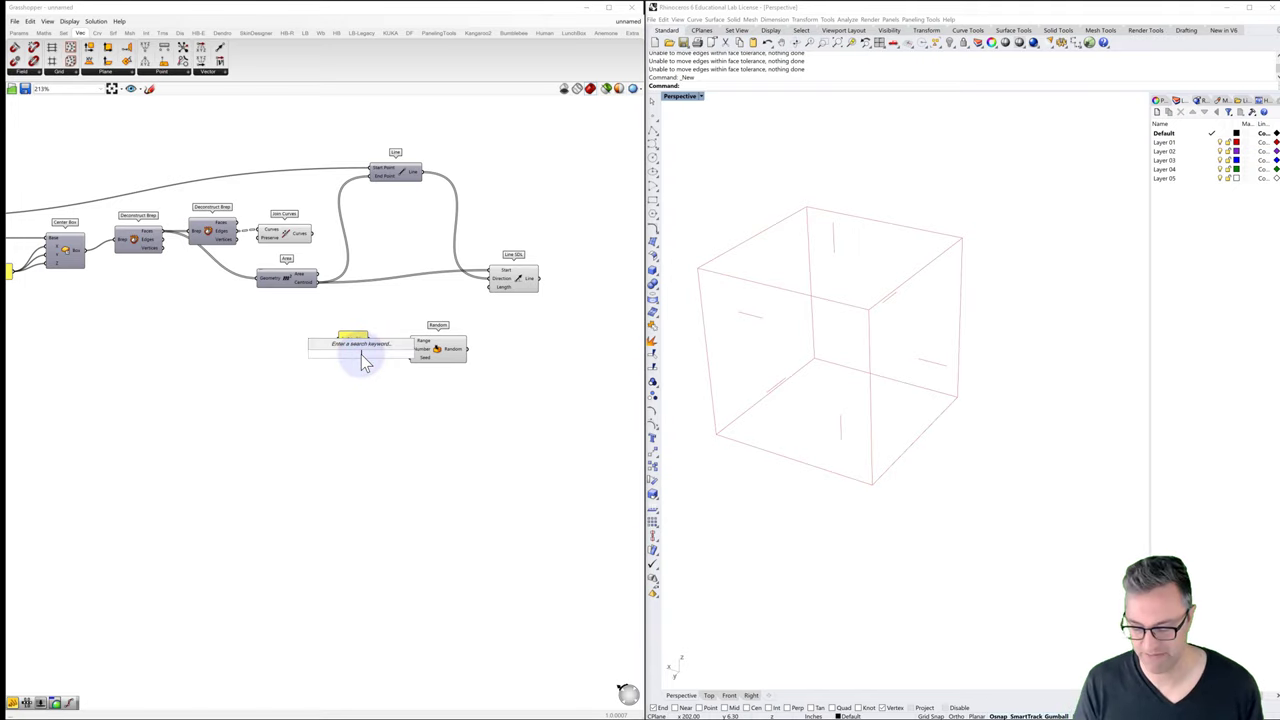
type("panel")
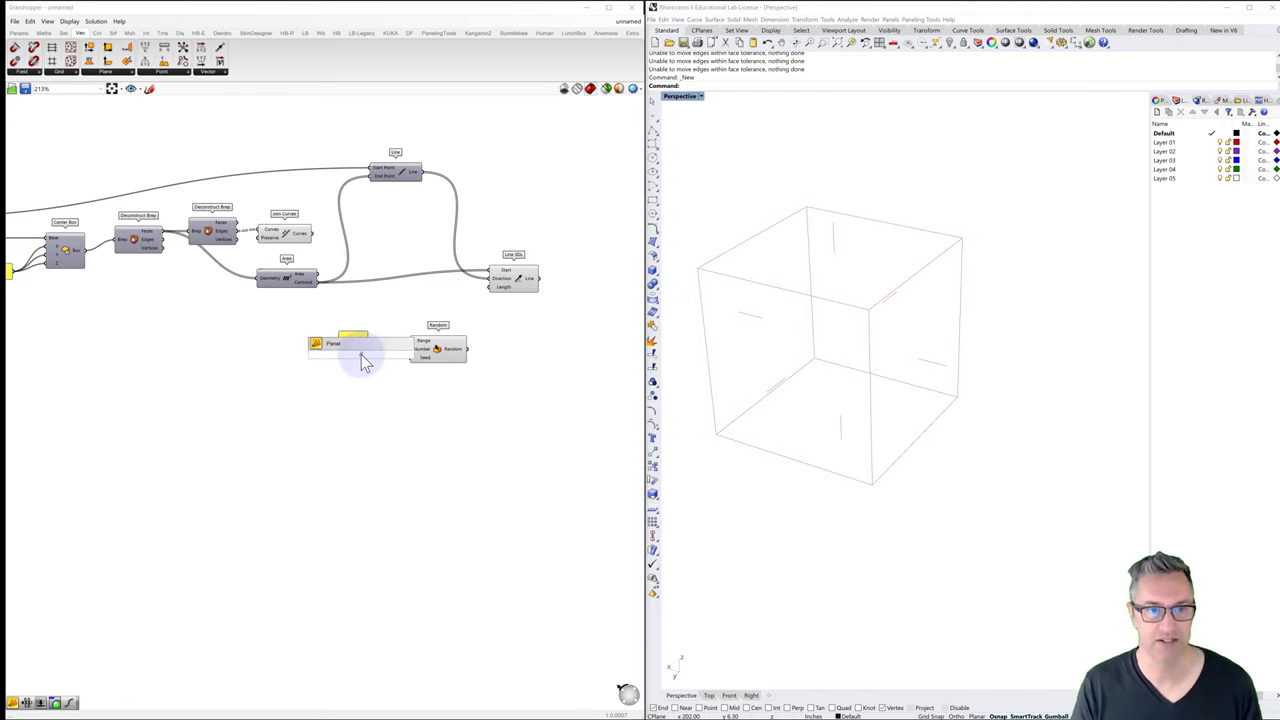
key("Escape")
Step: Duplicate the range panel below itself, change the copy's content to 6, and connect it to Random's Number input
left_click(350, 338)
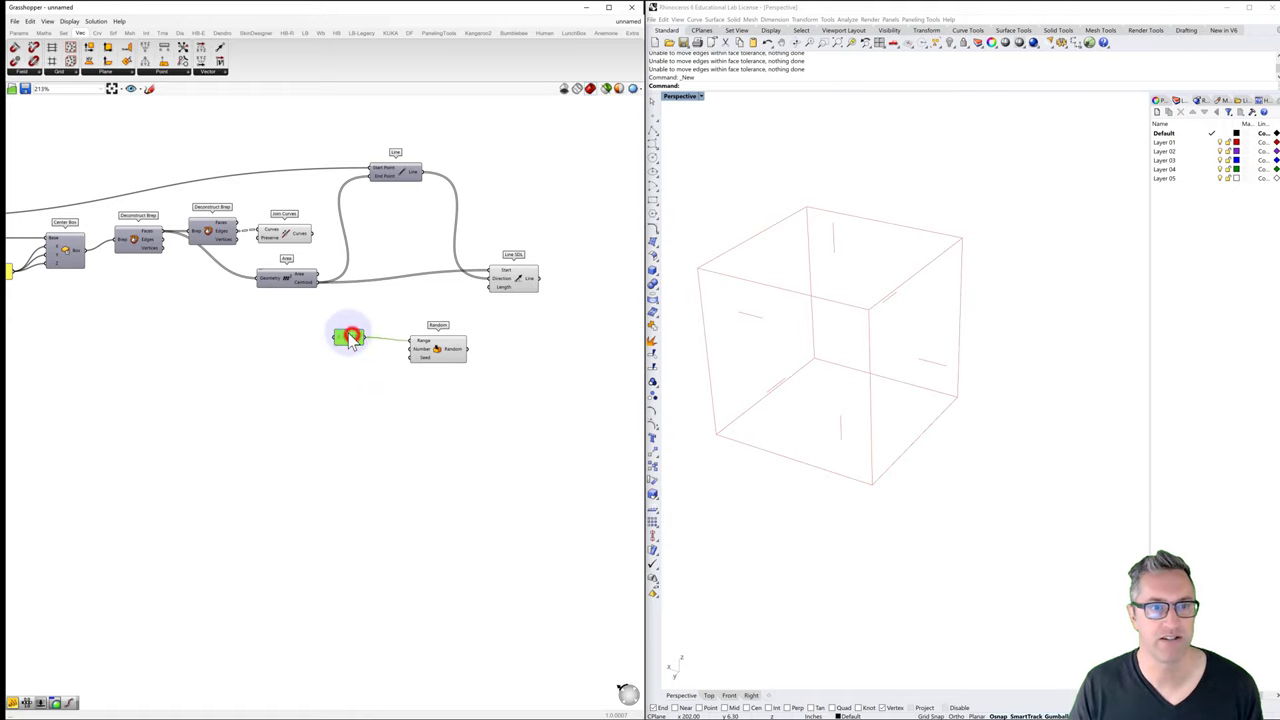
left_click_drag(352, 338, 352, 363)
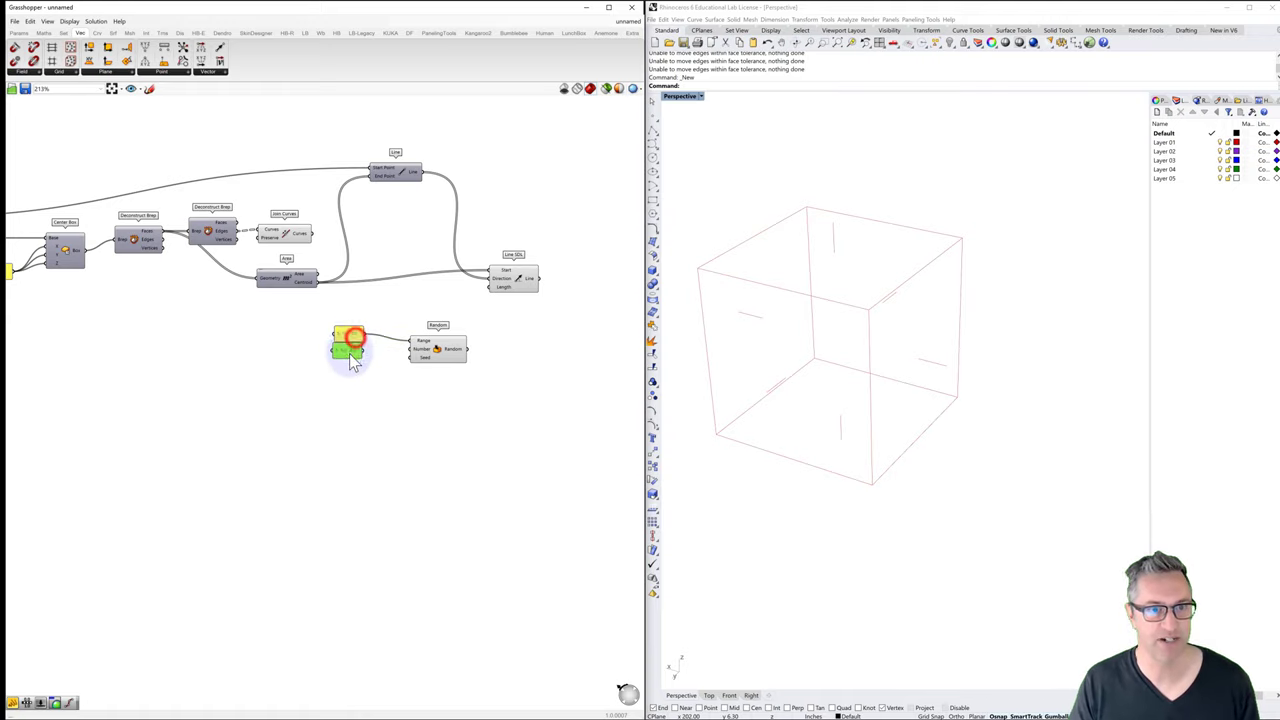
double_click(358, 352)
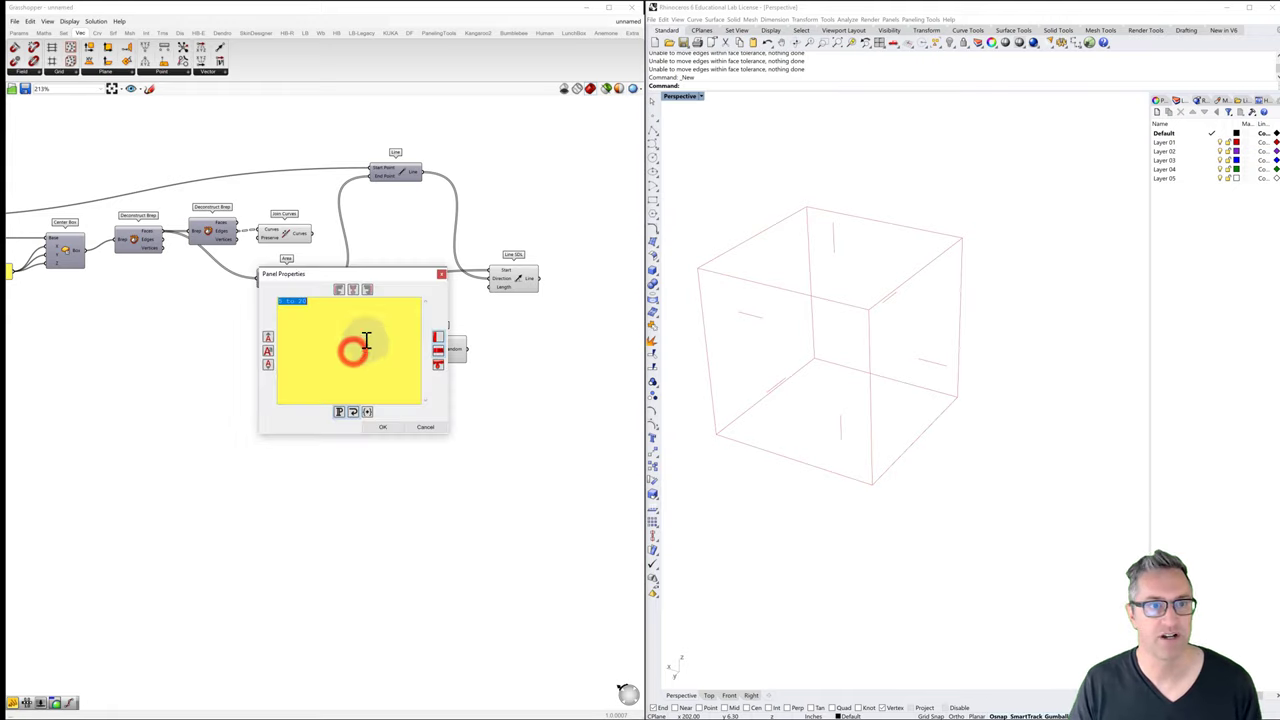
key("Delete")
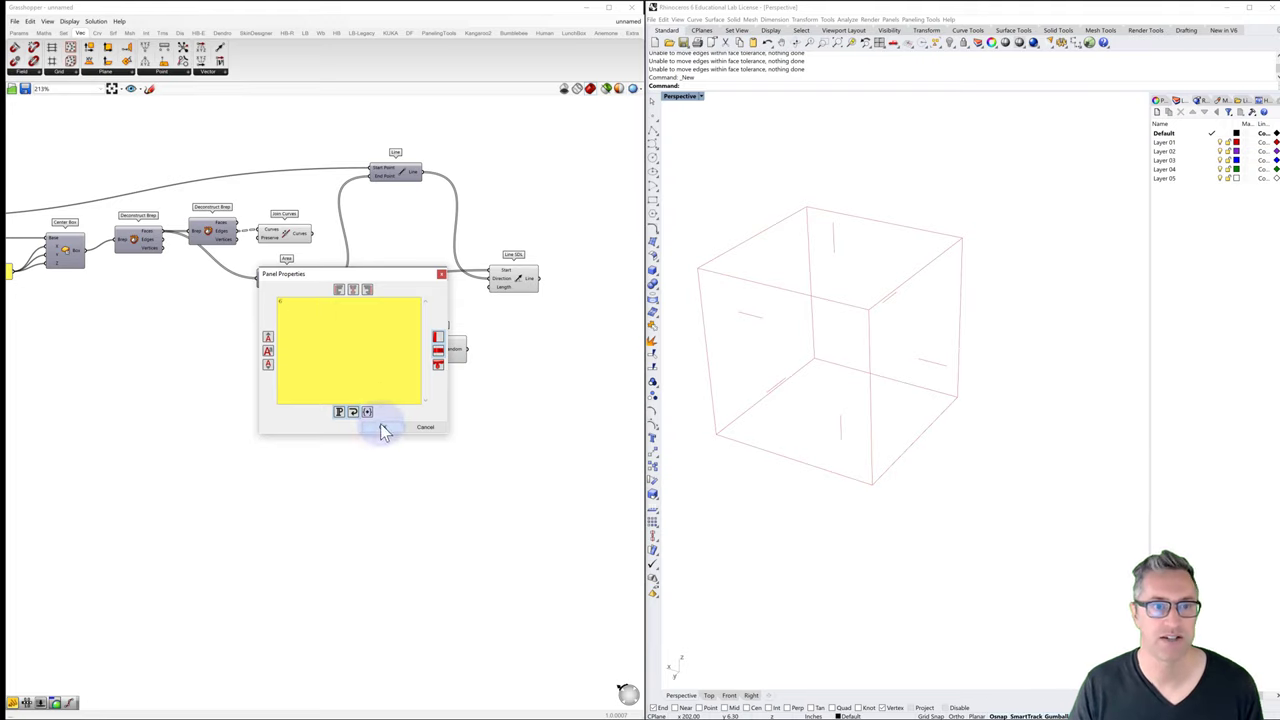
left_click(385, 427)
left_click(368, 356)
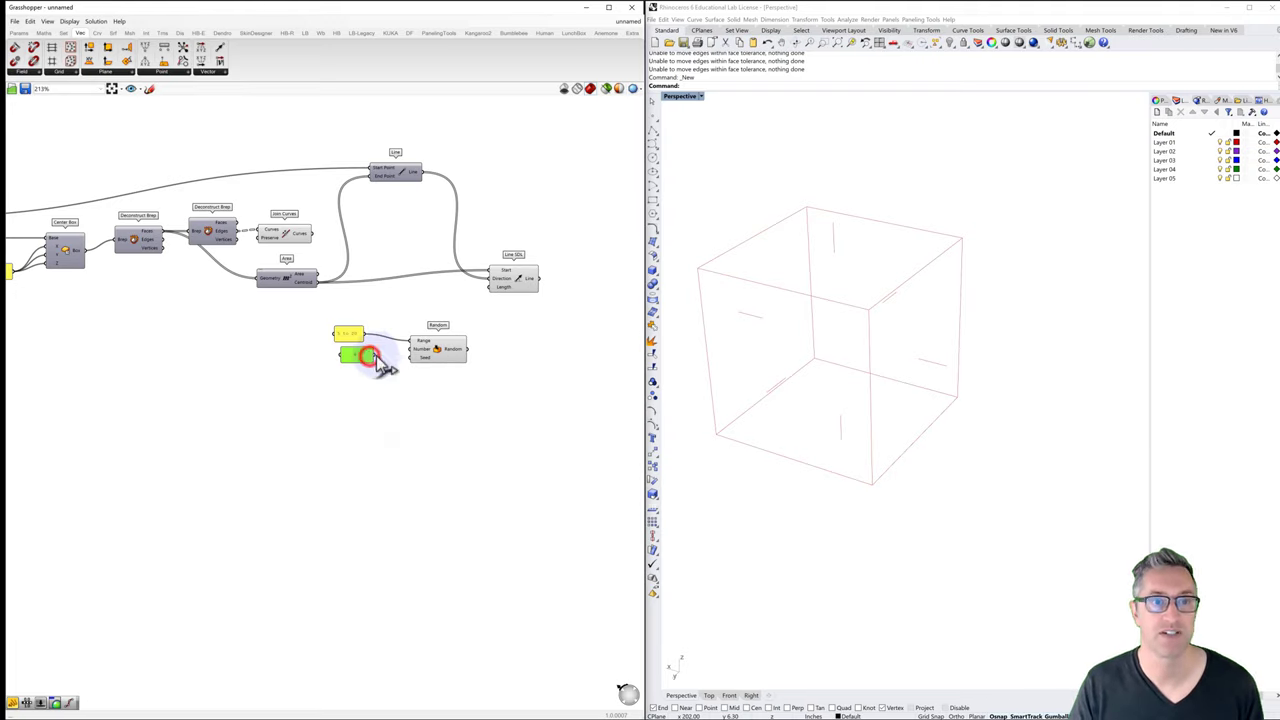
left_click_drag(372, 356, 410, 350)
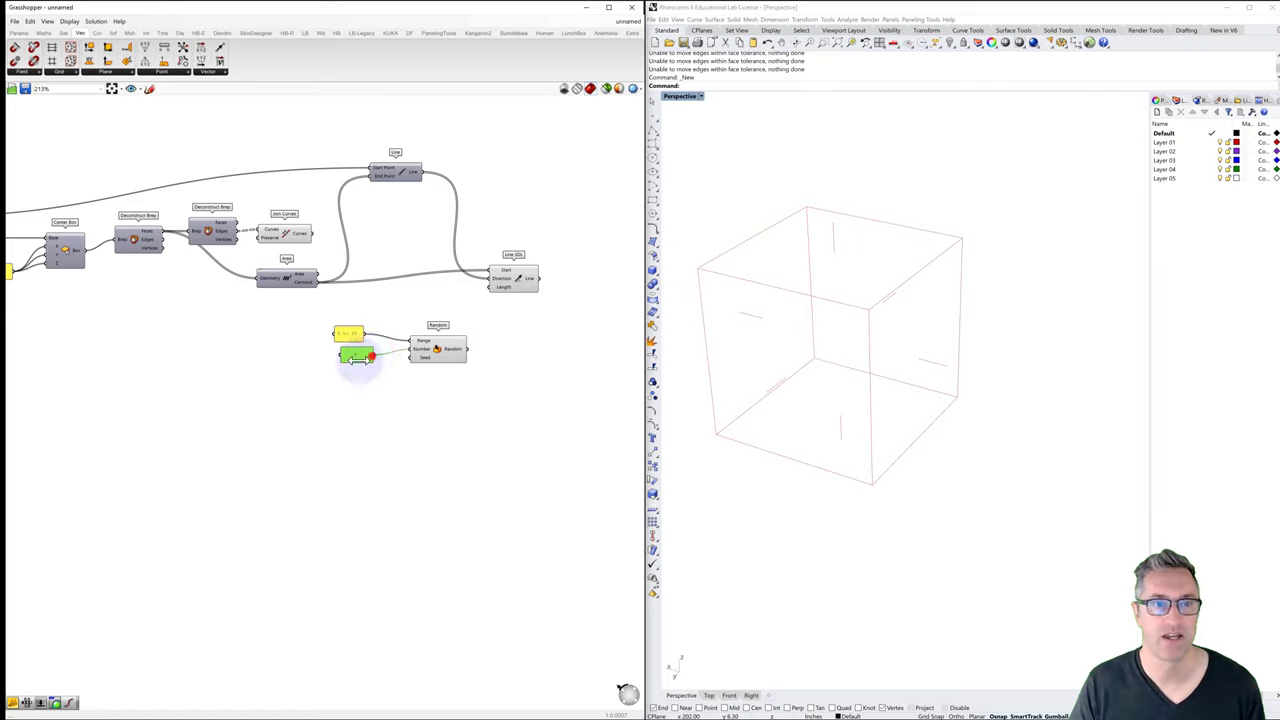
left_click(370, 365)
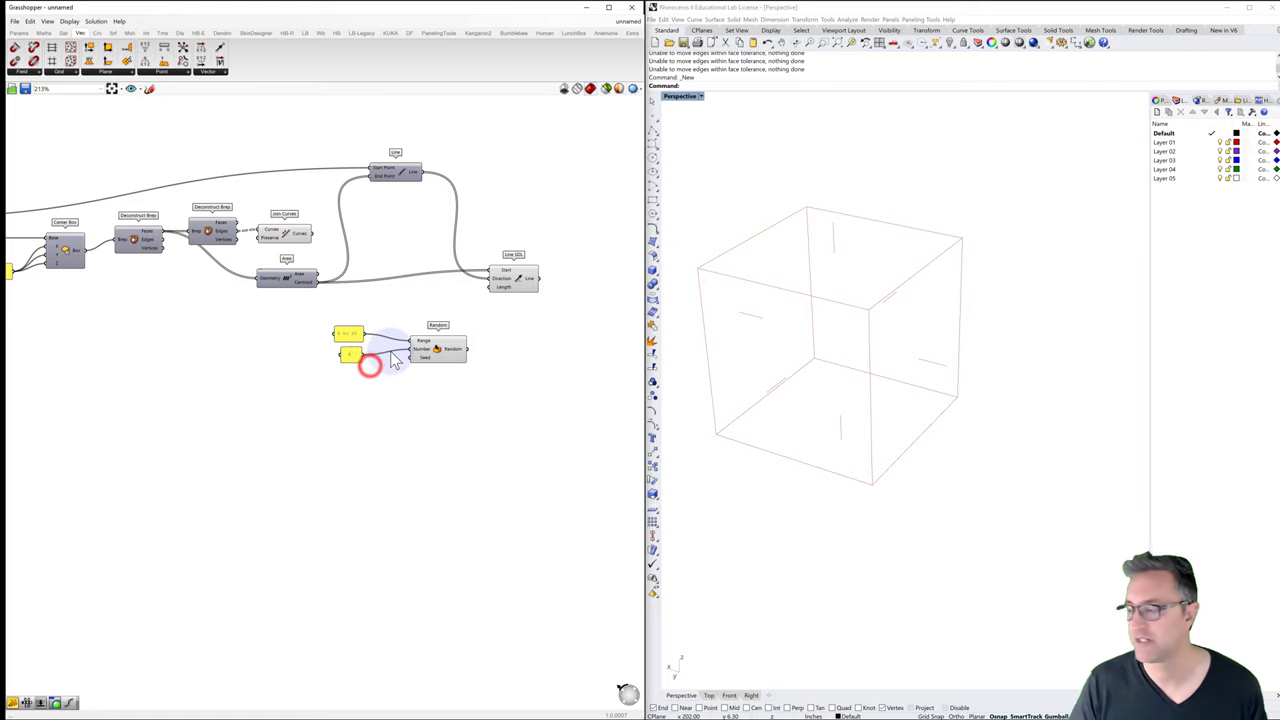
Step: Add a number slider from 0 to 1000.00 below the two panels and connect it to the Random component's Seed input
left_click(341, 390)
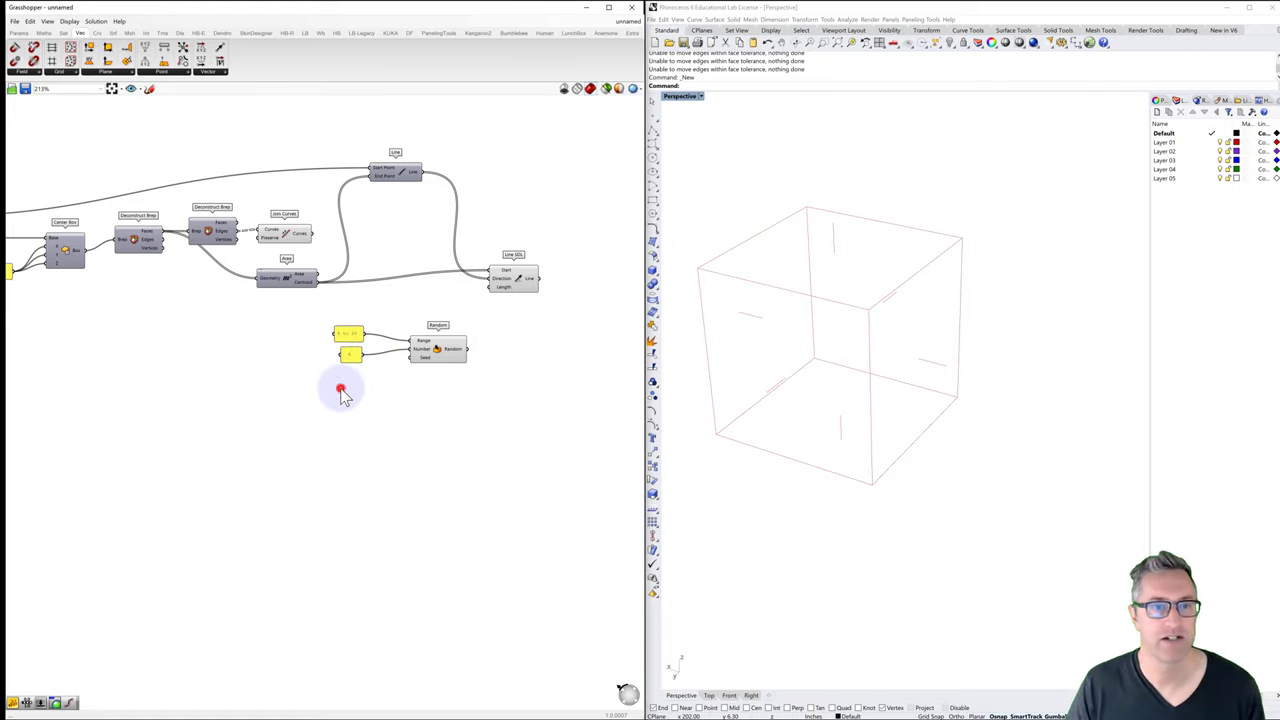
double_click(341, 390)
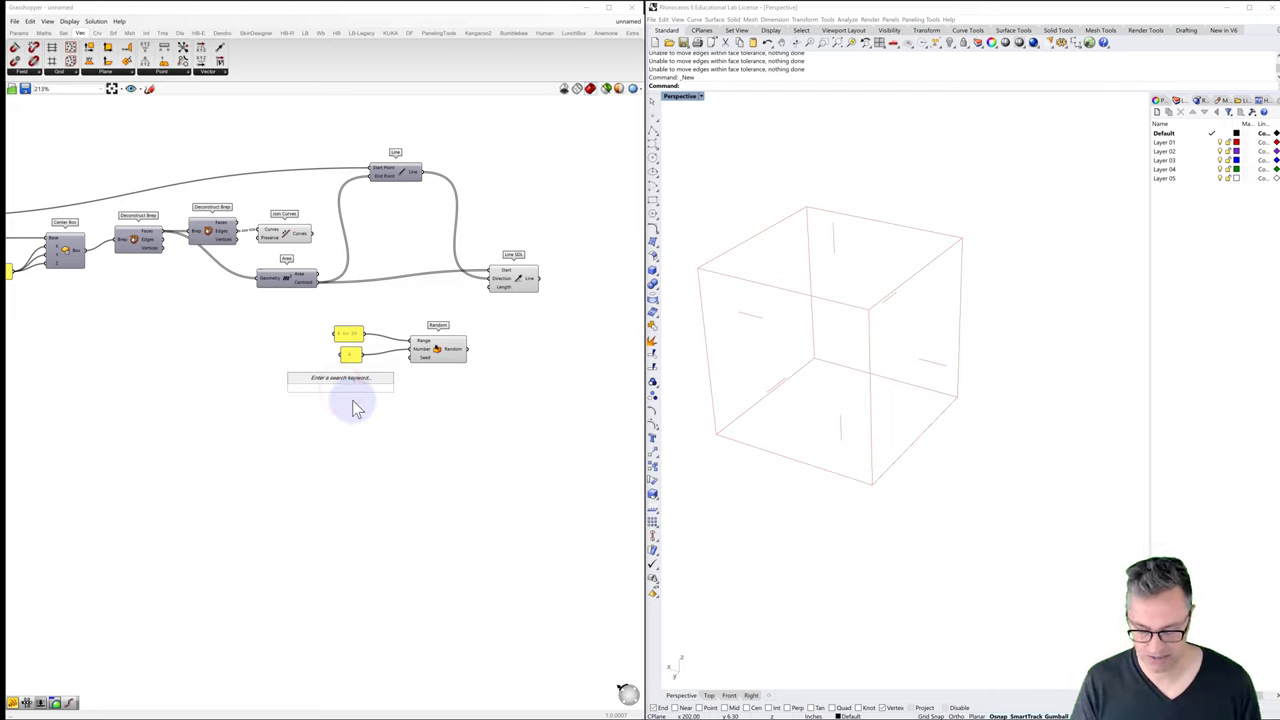
type("0<1000.00")
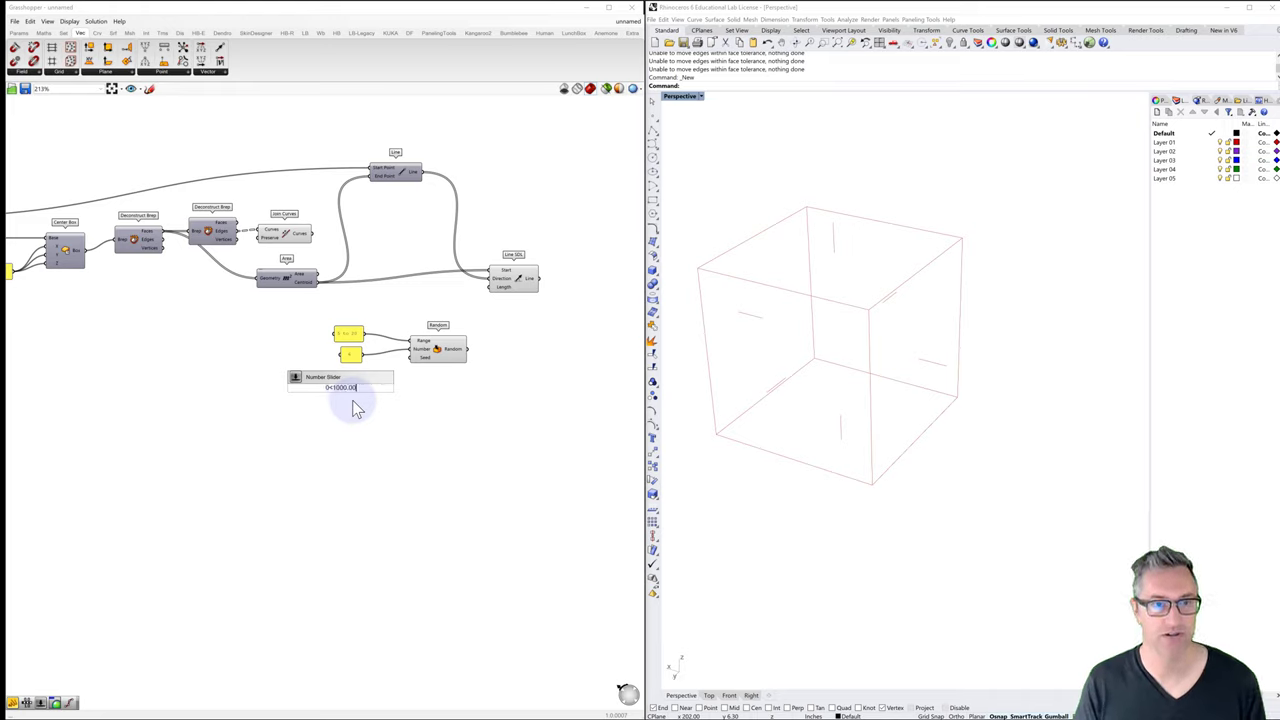
key("Return")
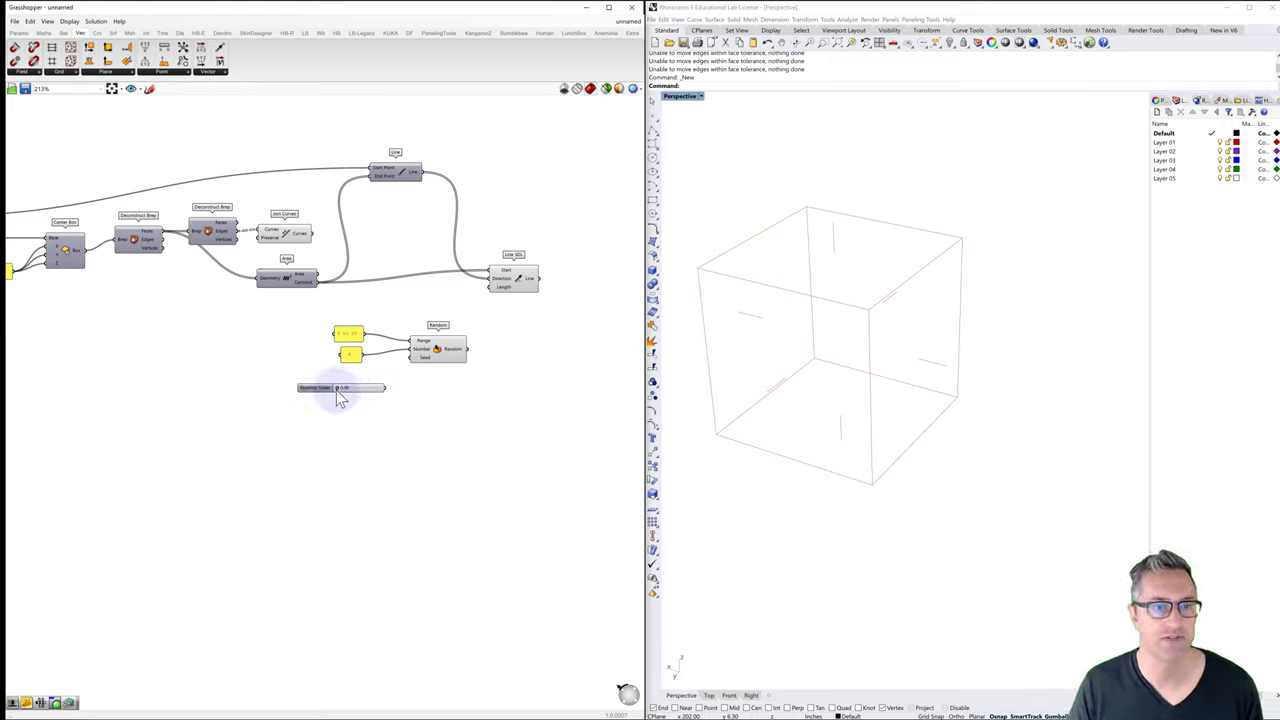
left_click_drag(340, 393, 412, 357)
left_click(318, 390)
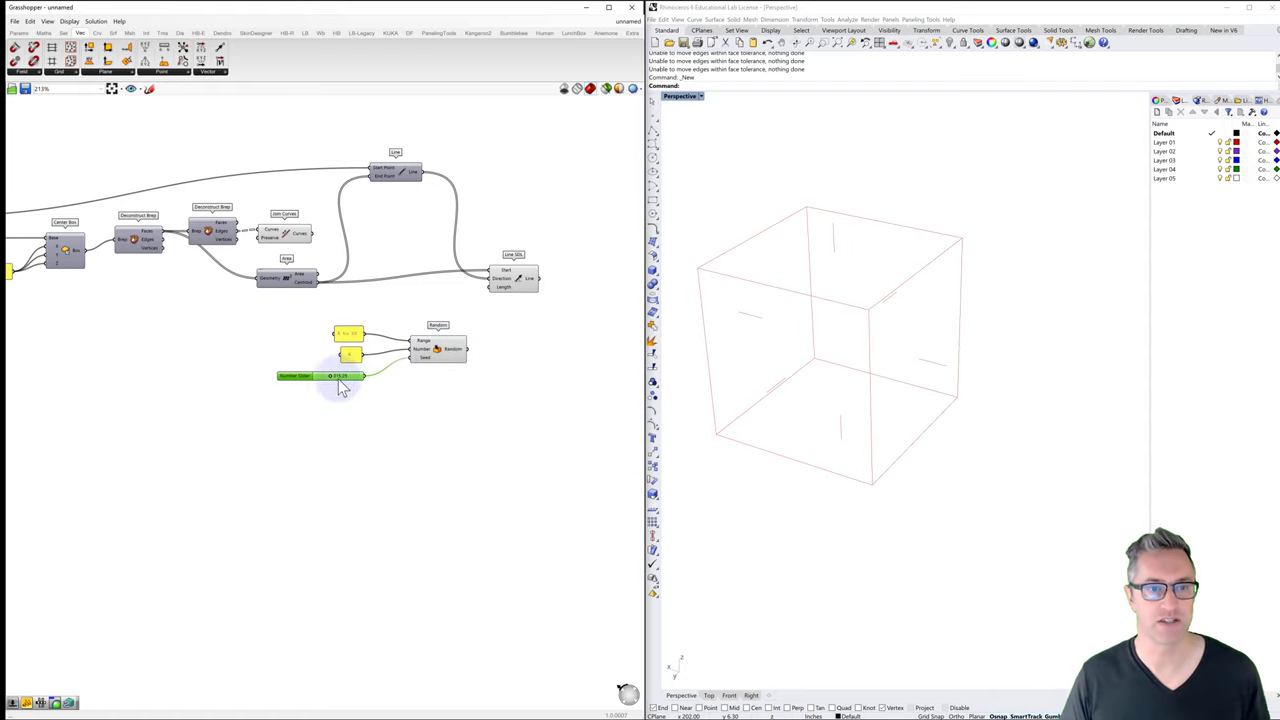
left_click_drag(337, 387, 344, 379)
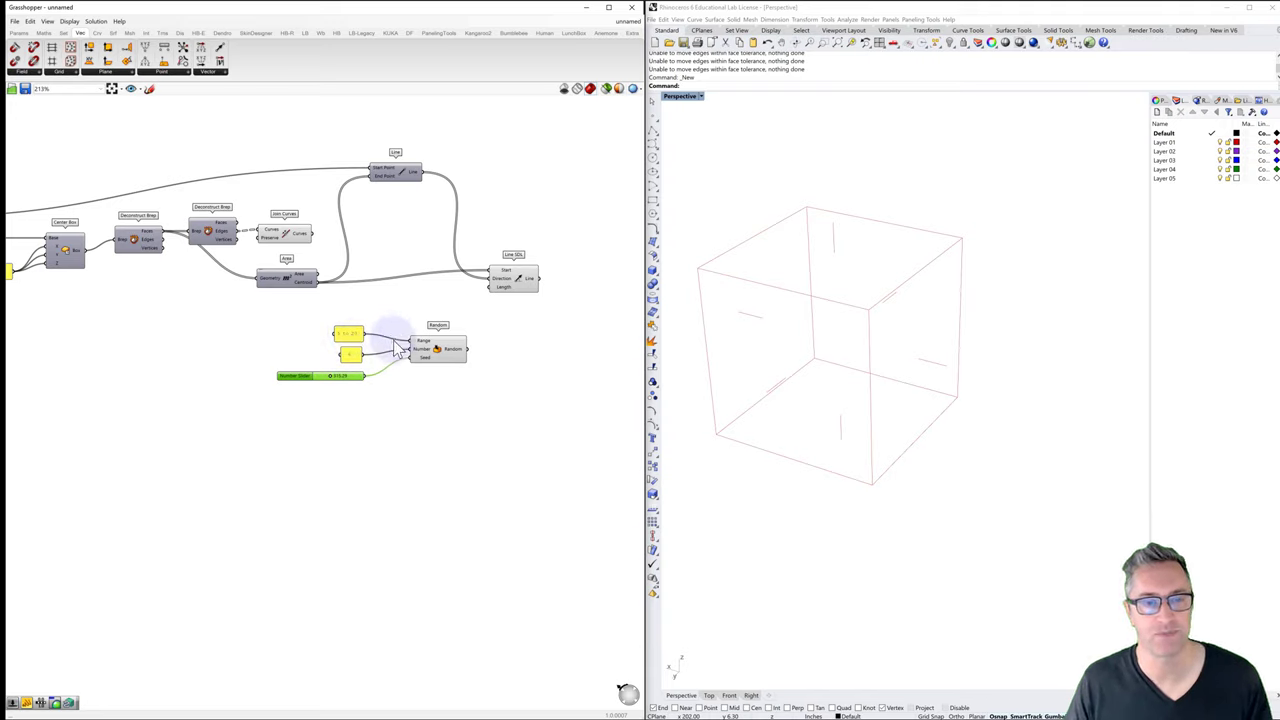
Step: Check the Random component's output values in a temporary panel and delete that panel
double_click(509, 351)
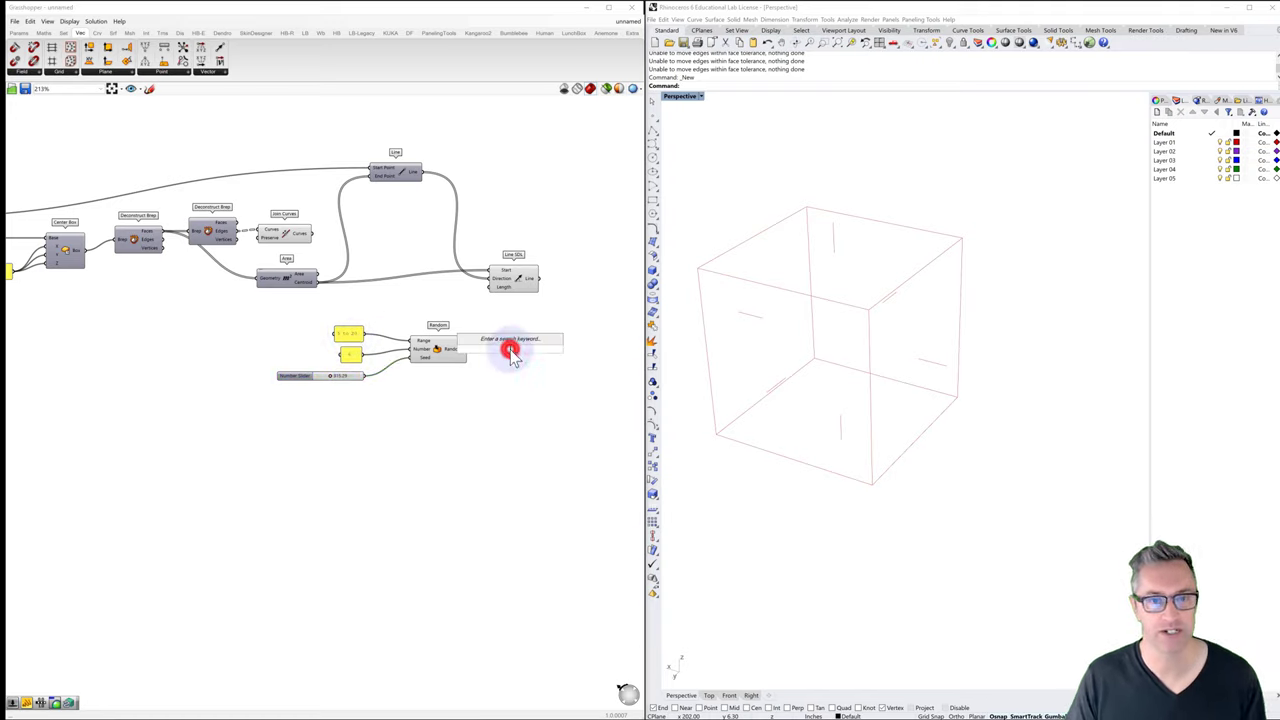
type("panel")
key("Return")
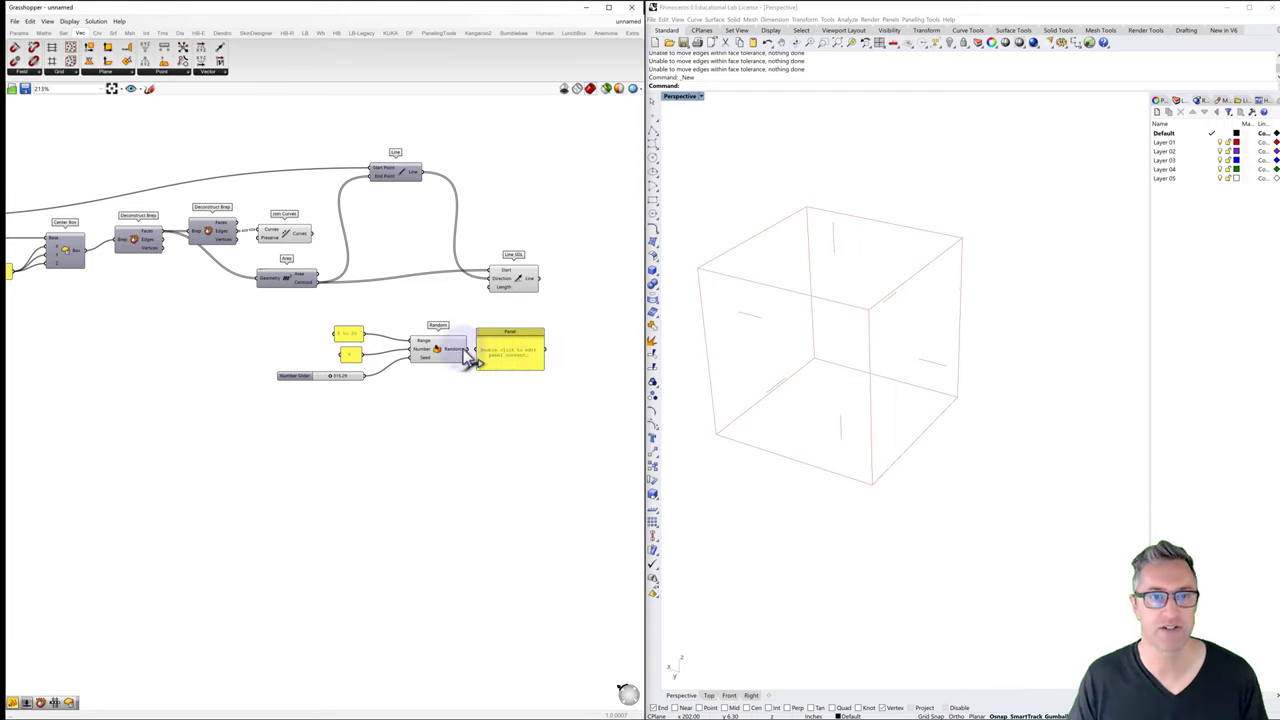
left_click_drag(466, 349, 512, 444)
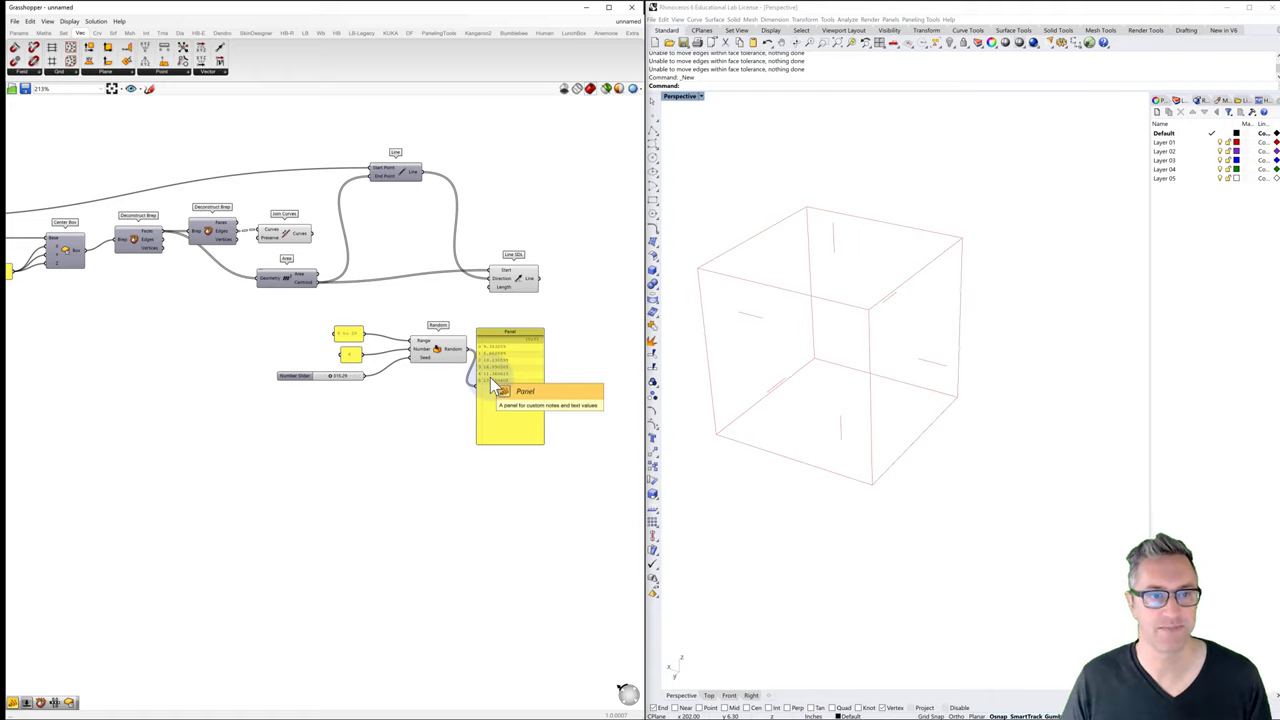
left_click(528, 334)
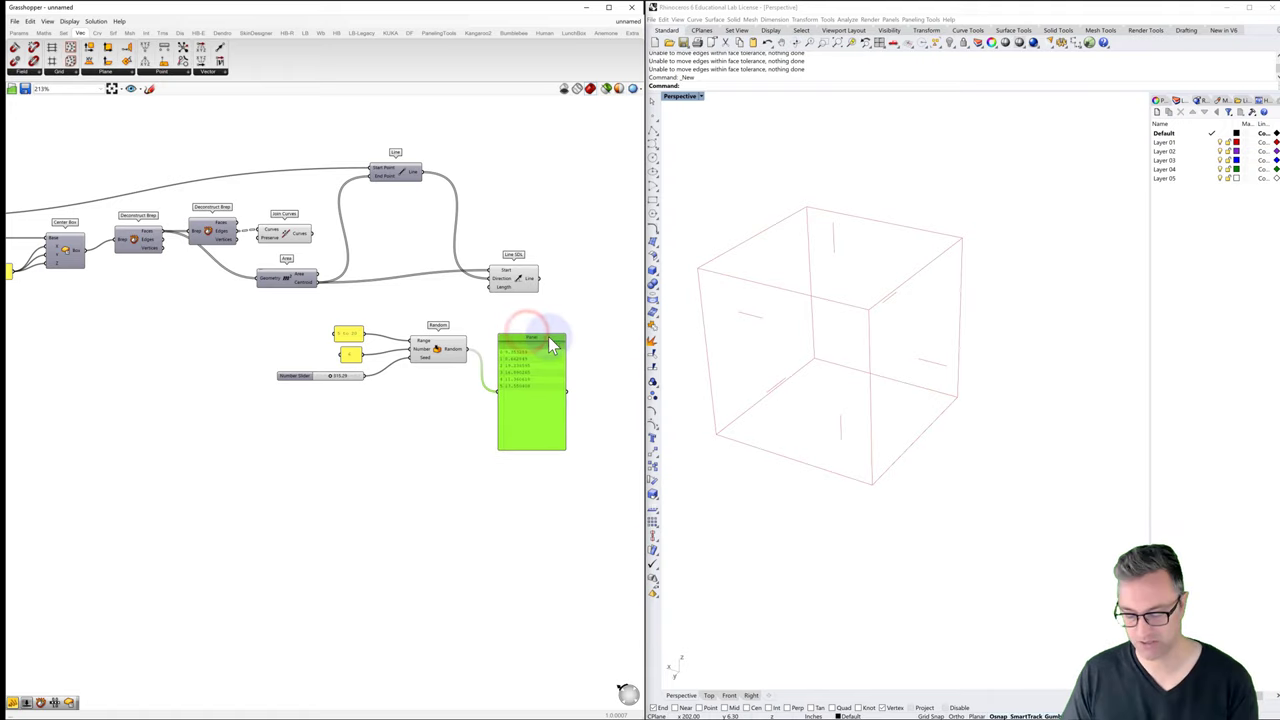
key("Delete")
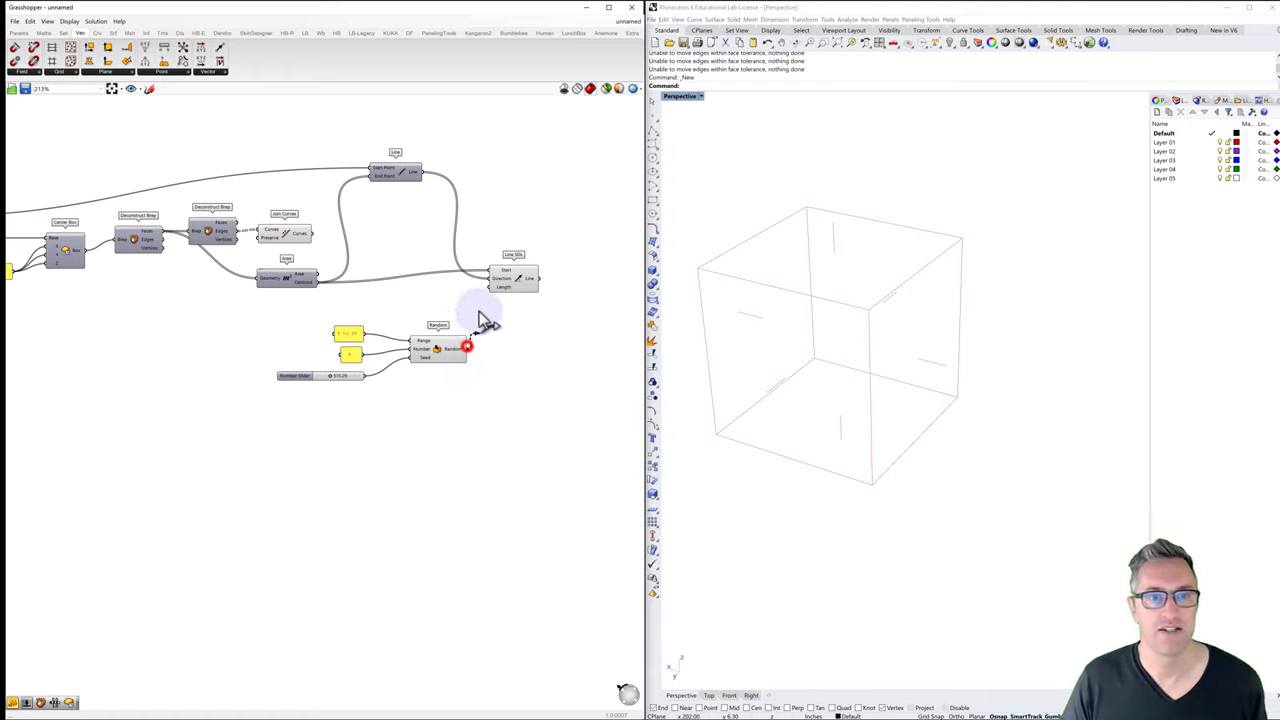
Step: Connect the Random output to the Length input of the Line SDL component and check the lines around the box
left_click_drag(466, 348, 490, 287)
scroll(868, 363, "down", 6)
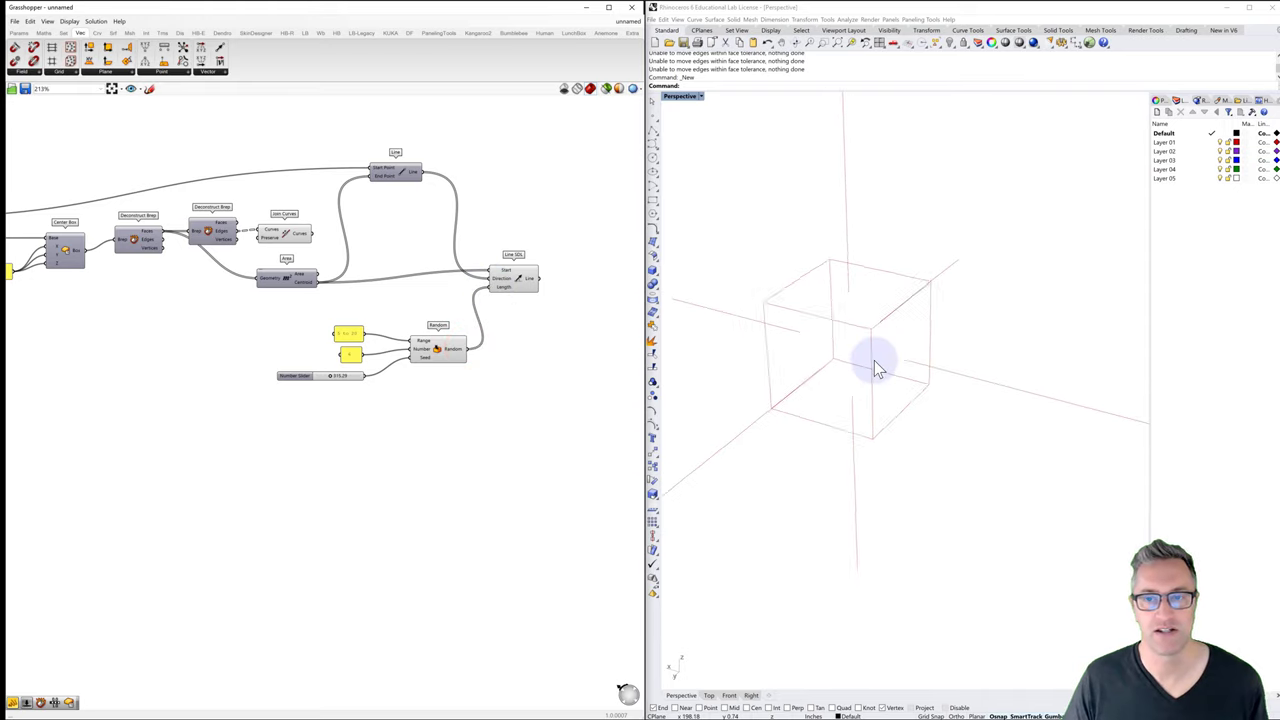
mouse_move(873, 371)
right_mouse_down()
mouse_move(923, 357)
mouse_move(983, 357)
mouse_move(991, 371)
mouse_move(923, 380)
mouse_move(829, 351)
mouse_move(780, 374)
mouse_move(857, 354)
mouse_move(974, 374)
mouse_move(933, 392)
mouse_move(857, 357)
mouse_move(849, 371)
right_mouse_up()
scroll(843, 355, "up", 2)
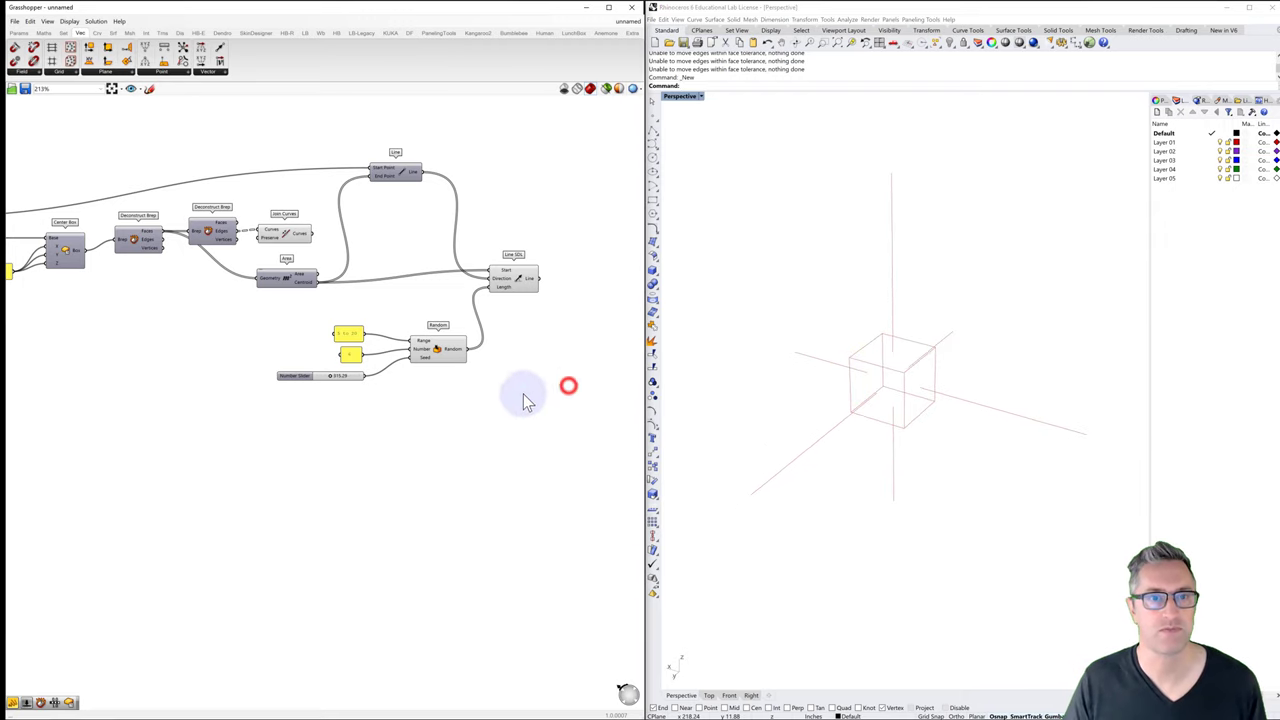
Step: Add an End Points component after Line SDL and connect the Line output to its Curve input
right_click_drag(520, 397, 446, 392)
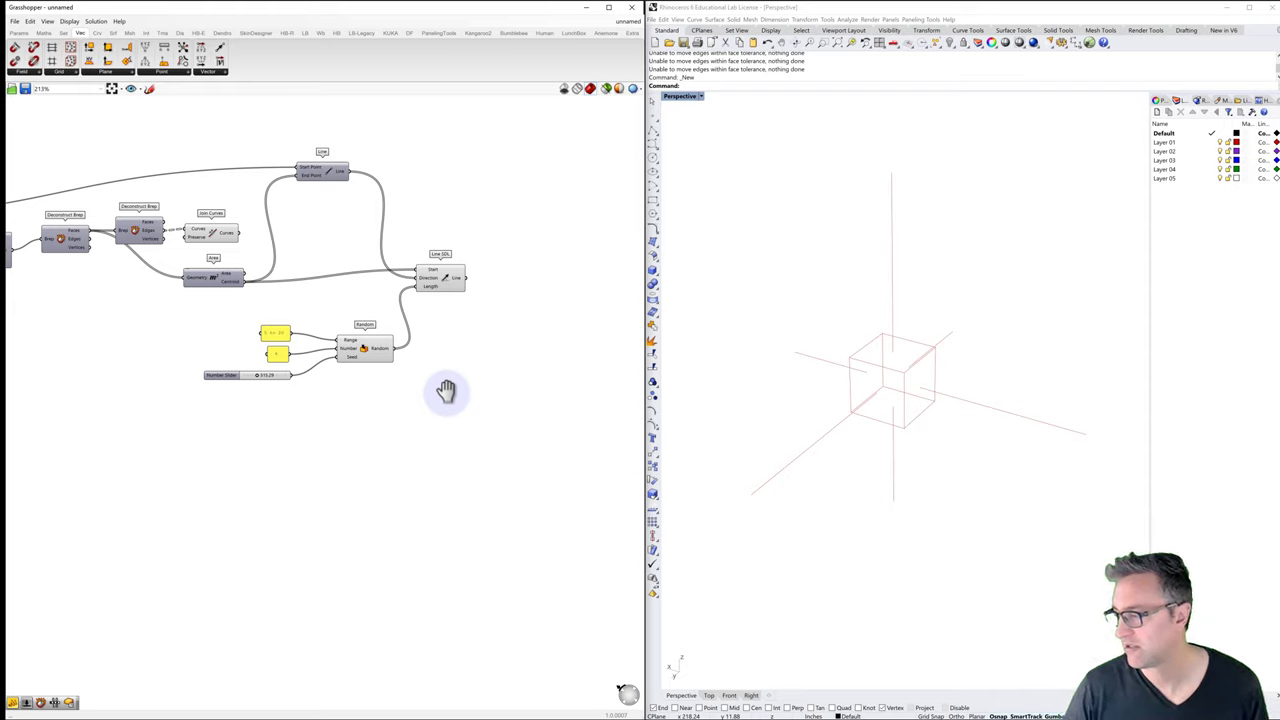
right_click_drag(457, 349, 398, 352)
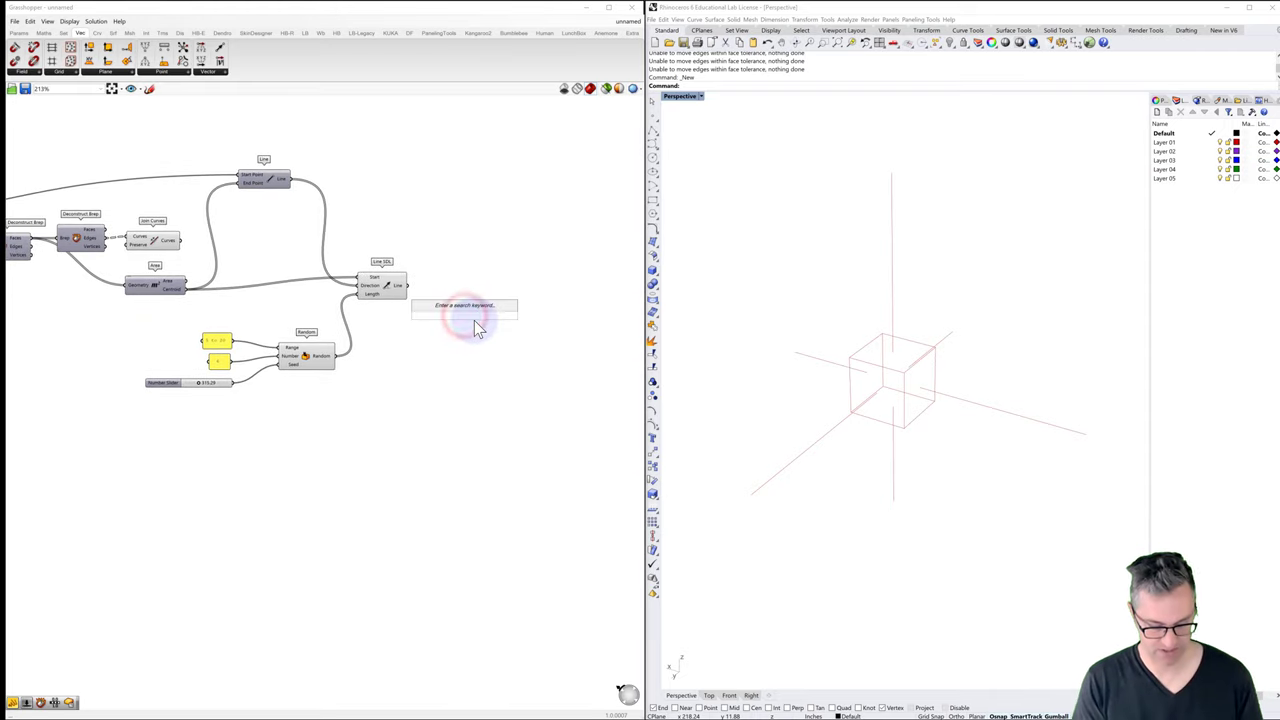
type("end points")
key("Return")
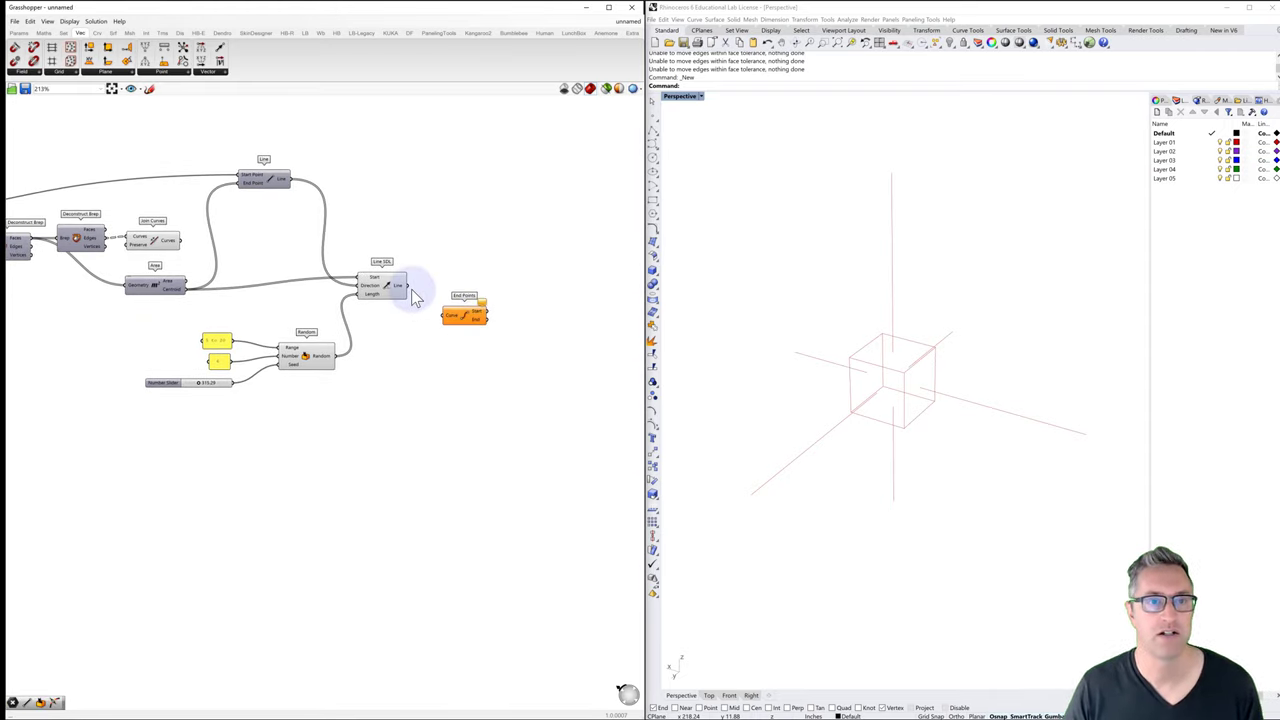
left_click_drag(410, 287, 448, 315)
Step: Add a Point parameter beside the End Points component and connect the End output to it
double_click(506, 318)
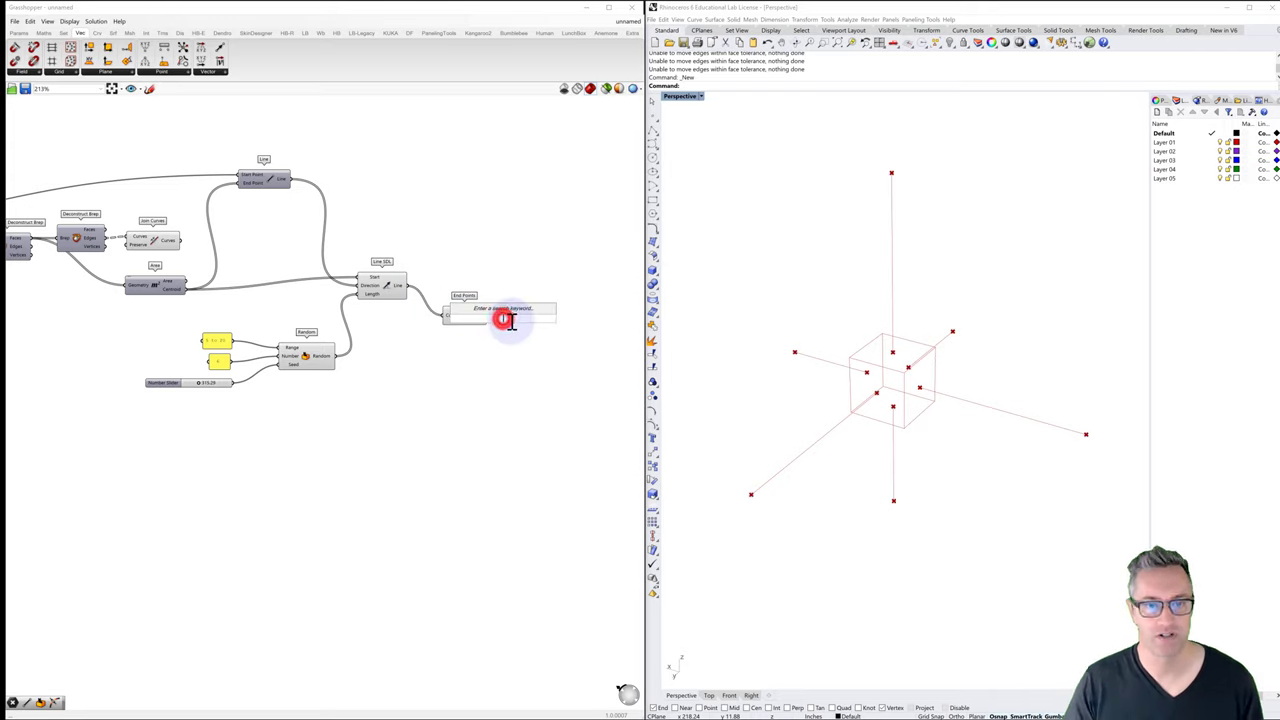
type("point")
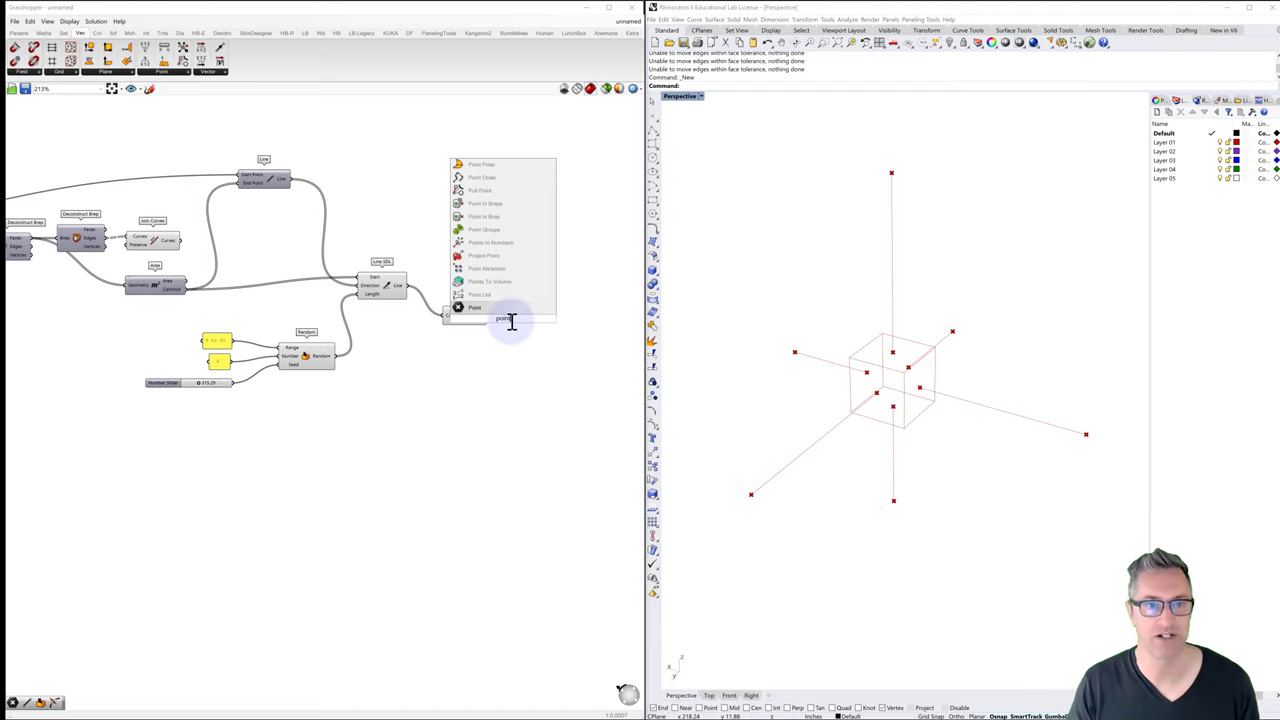
left_click(500, 307)
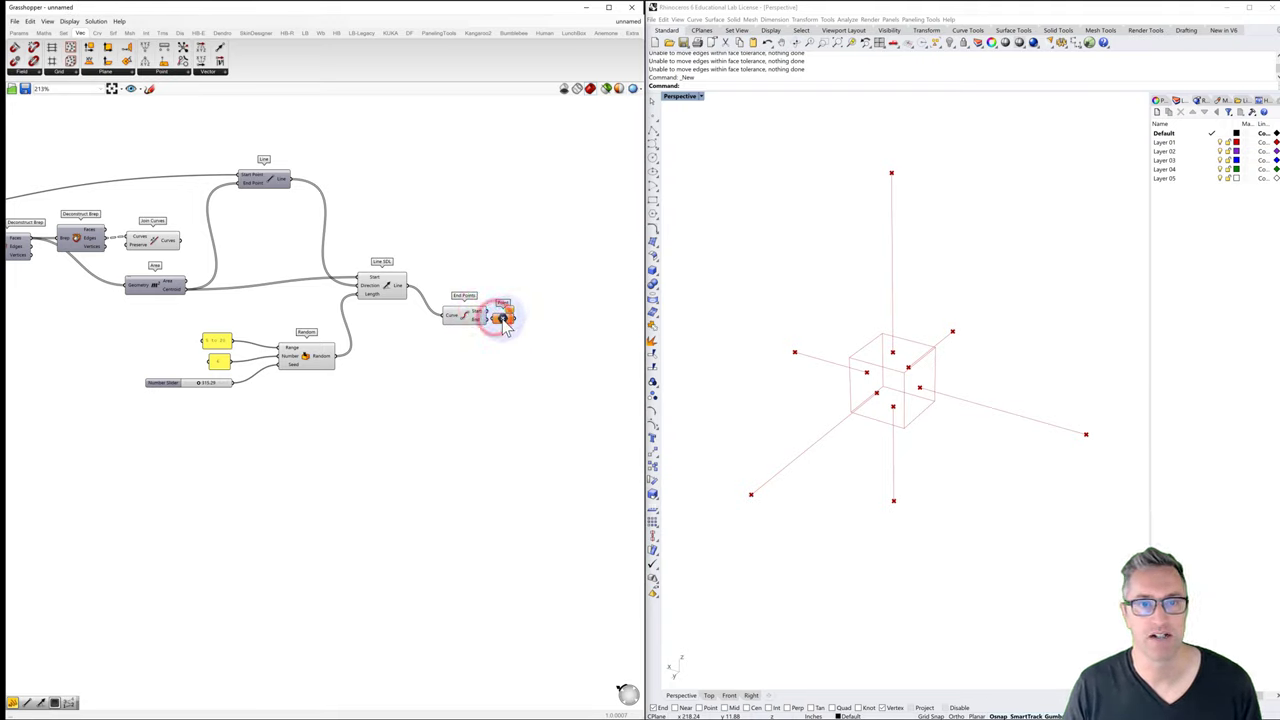
mouse_move(501, 320)
left_mouse_down()
mouse_move(524, 330)
mouse_move(516, 321)
left_mouse_up()
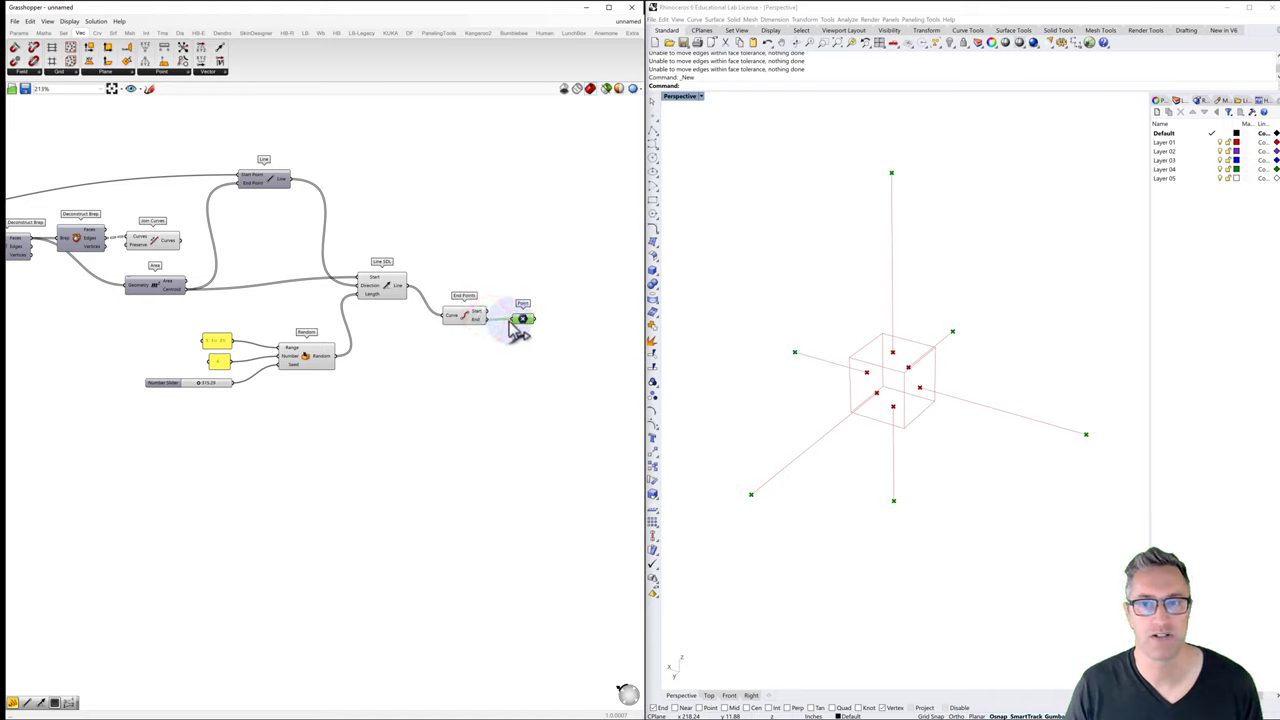
Step: Turn off the preview of the End Points component
left_click(457, 317)
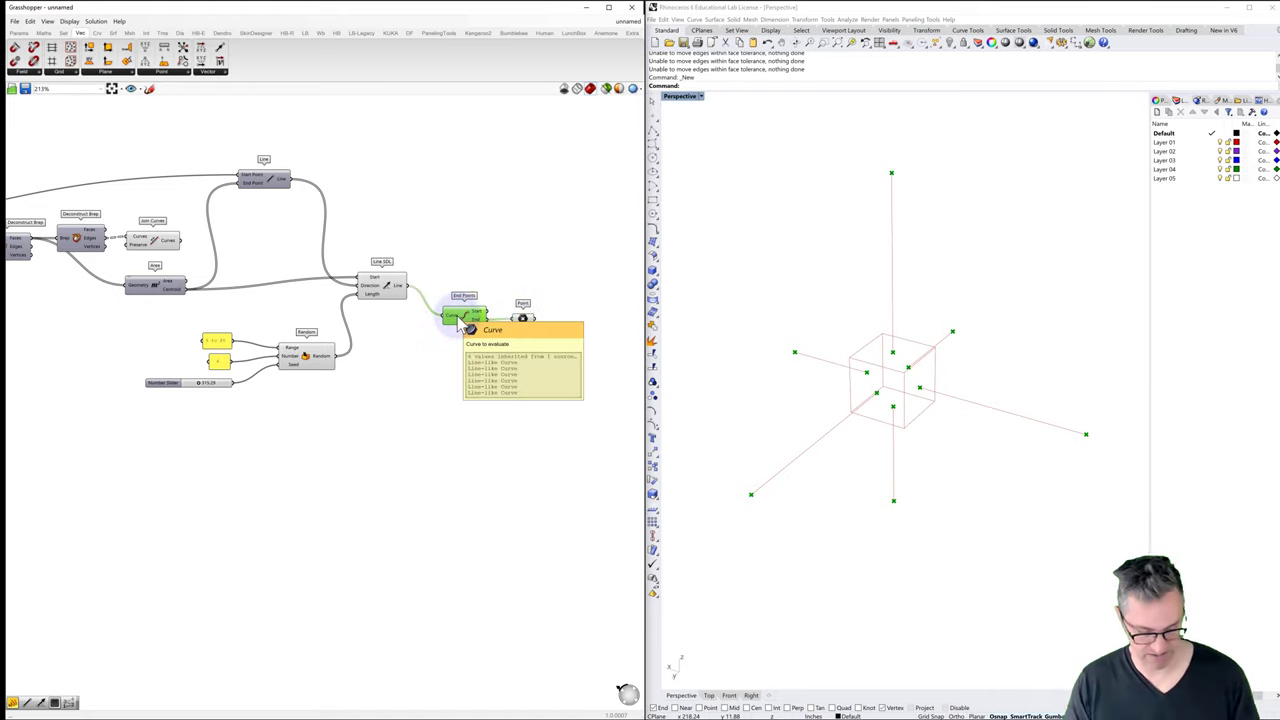
left_click(523, 257)
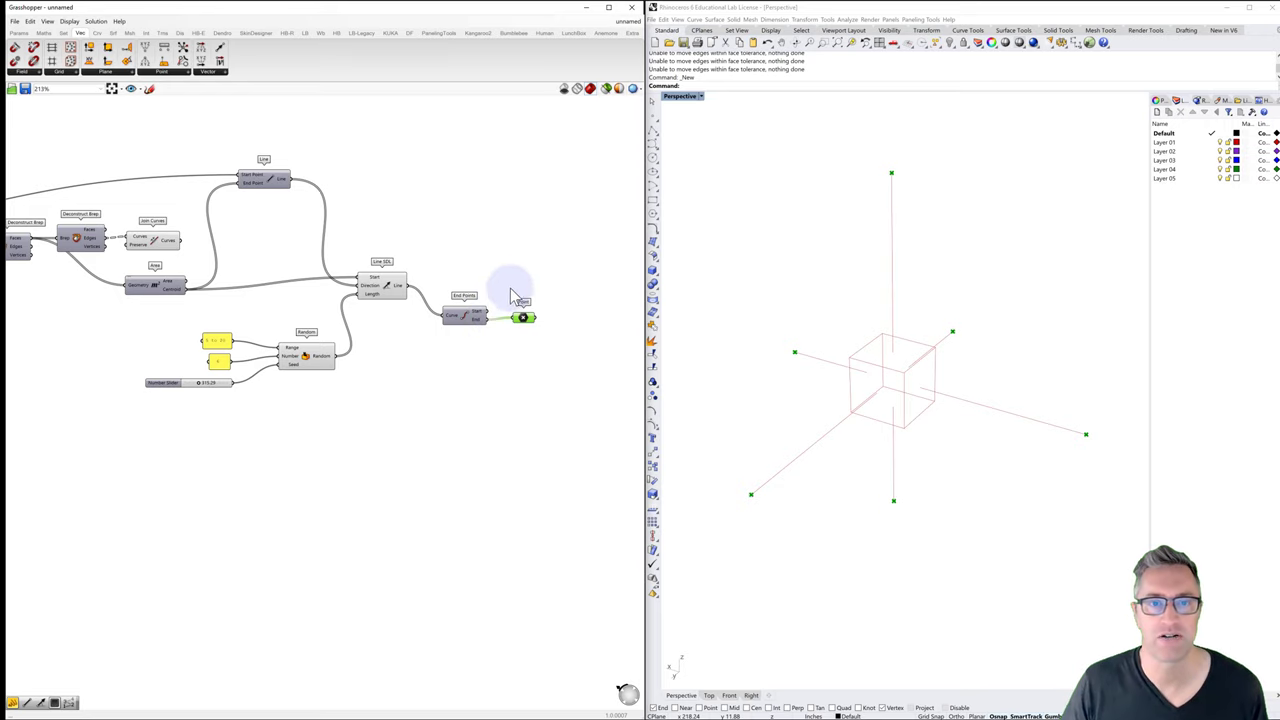
left_click(517, 277)
right_click_drag(537, 286, 465, 290)
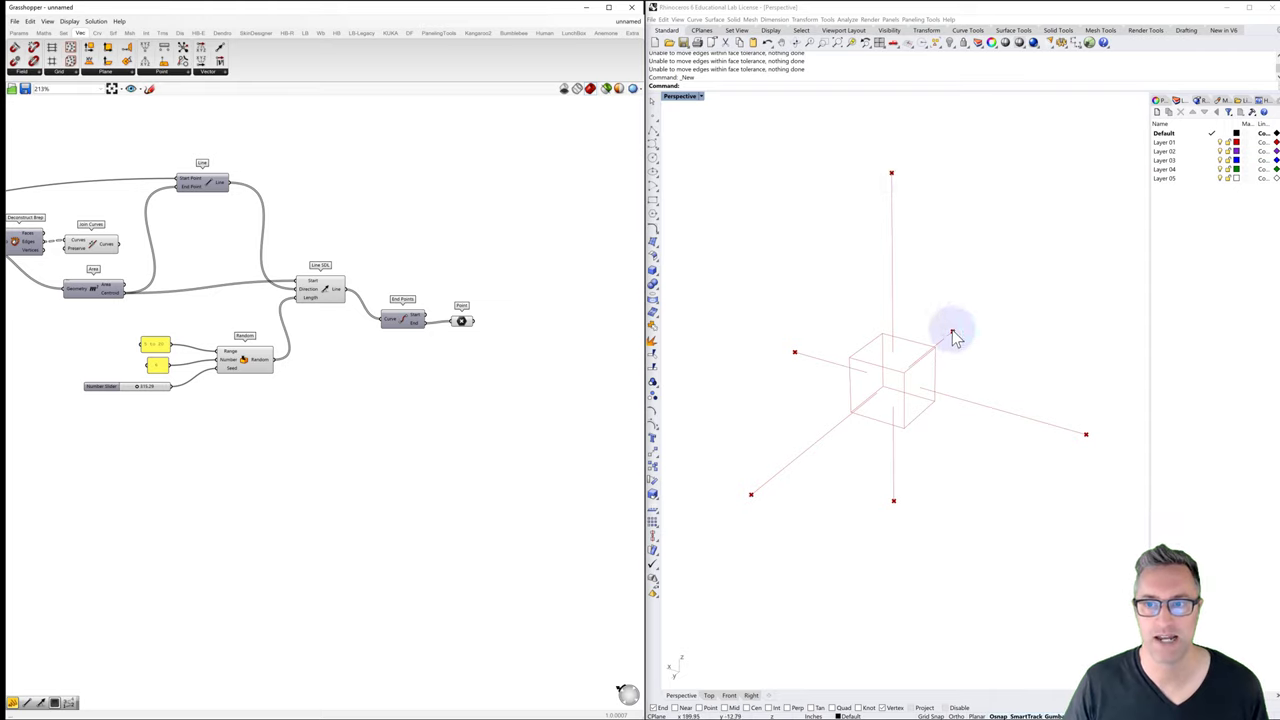
Step: Add a Plane Normal component after the Point parameter, connect the points to its Origin input, and place it slightly higher
double_click(503, 325)
type("plane")
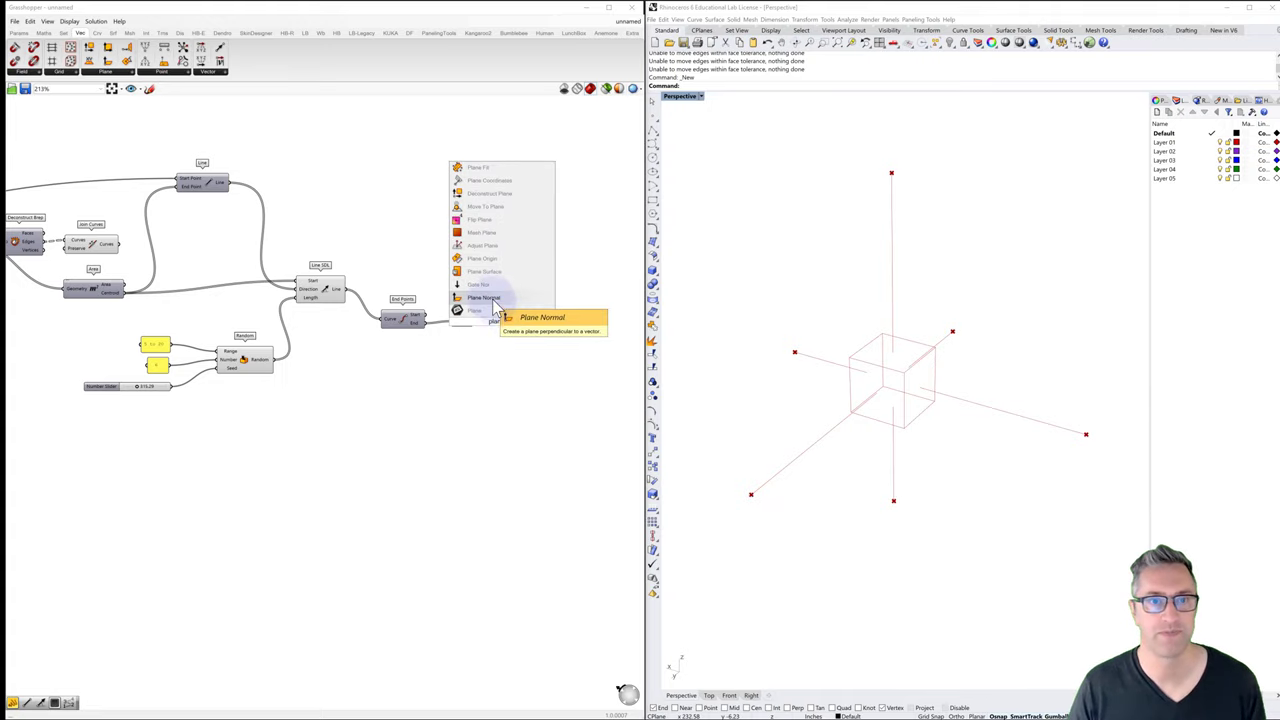
left_click(490, 302)
left_click_drag(493, 305, 514, 331)
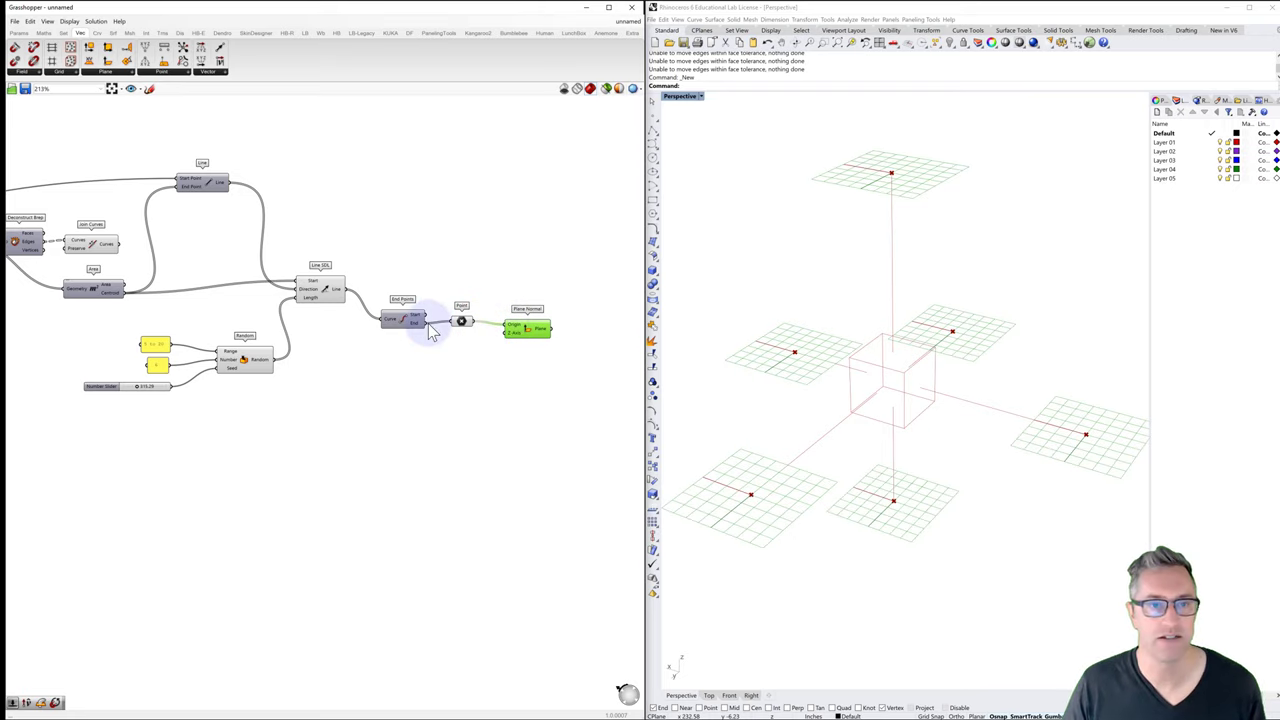
left_click_drag(517, 331, 518, 313)
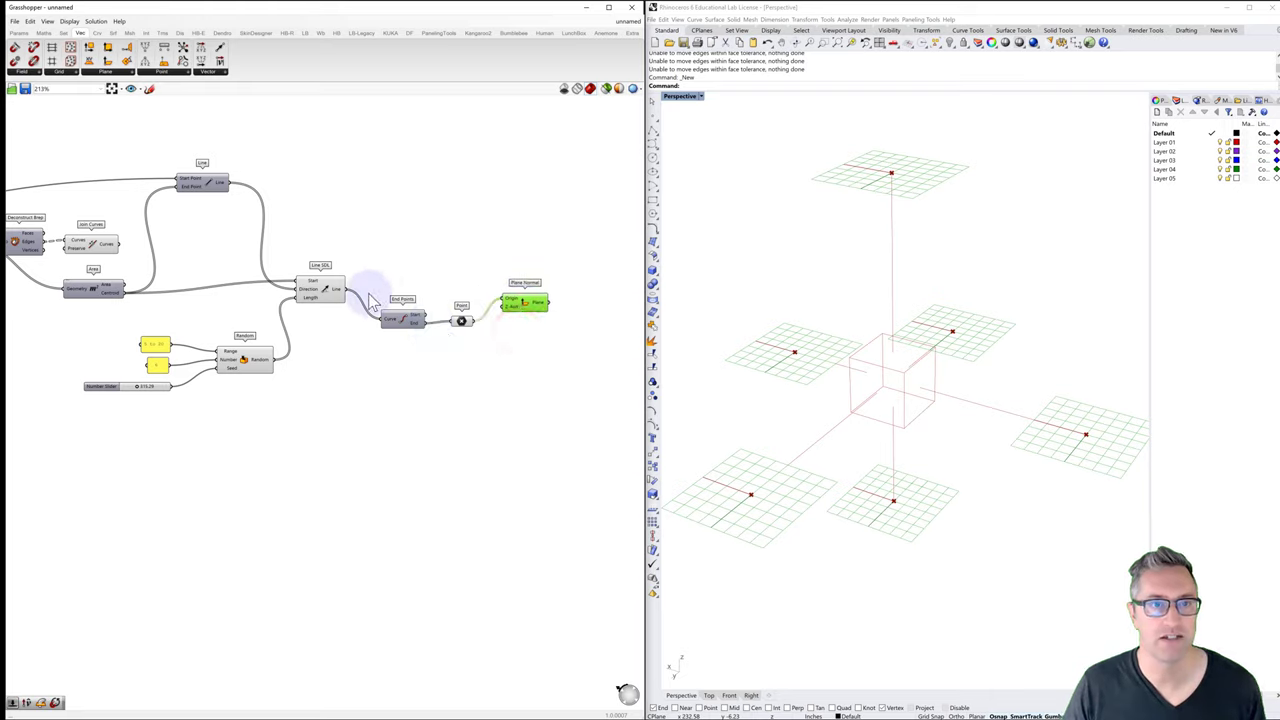
Step: Connect the Line SDL output to the Z-Axis input of Plane Normal to orient the planes along the lines
left_click_drag(340, 289, 505, 307)
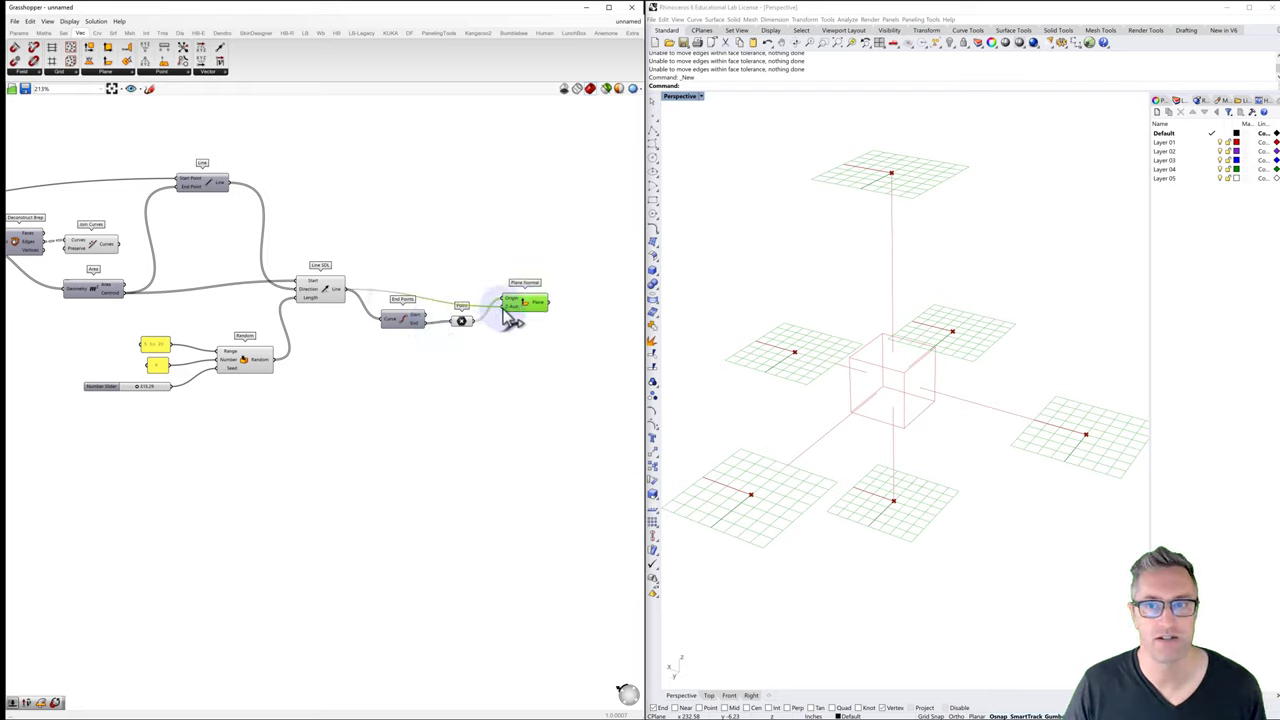
left_click(1205, 450)
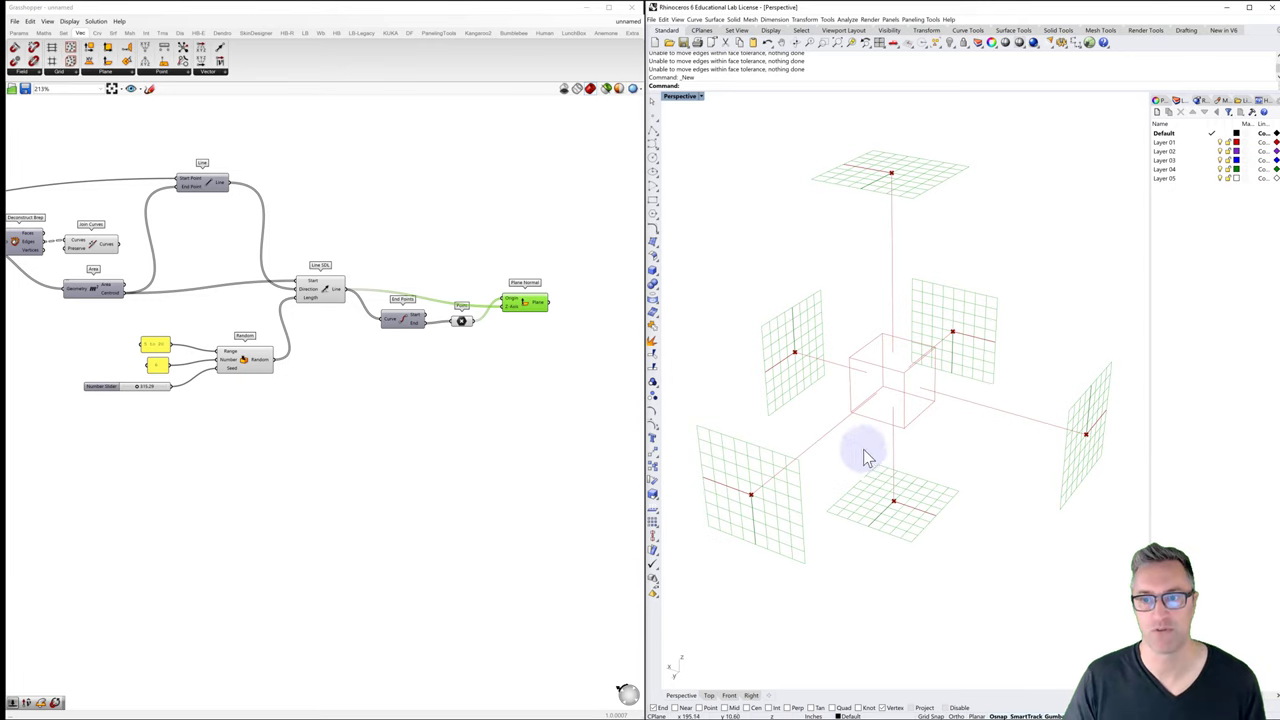
left_click(463, 322)
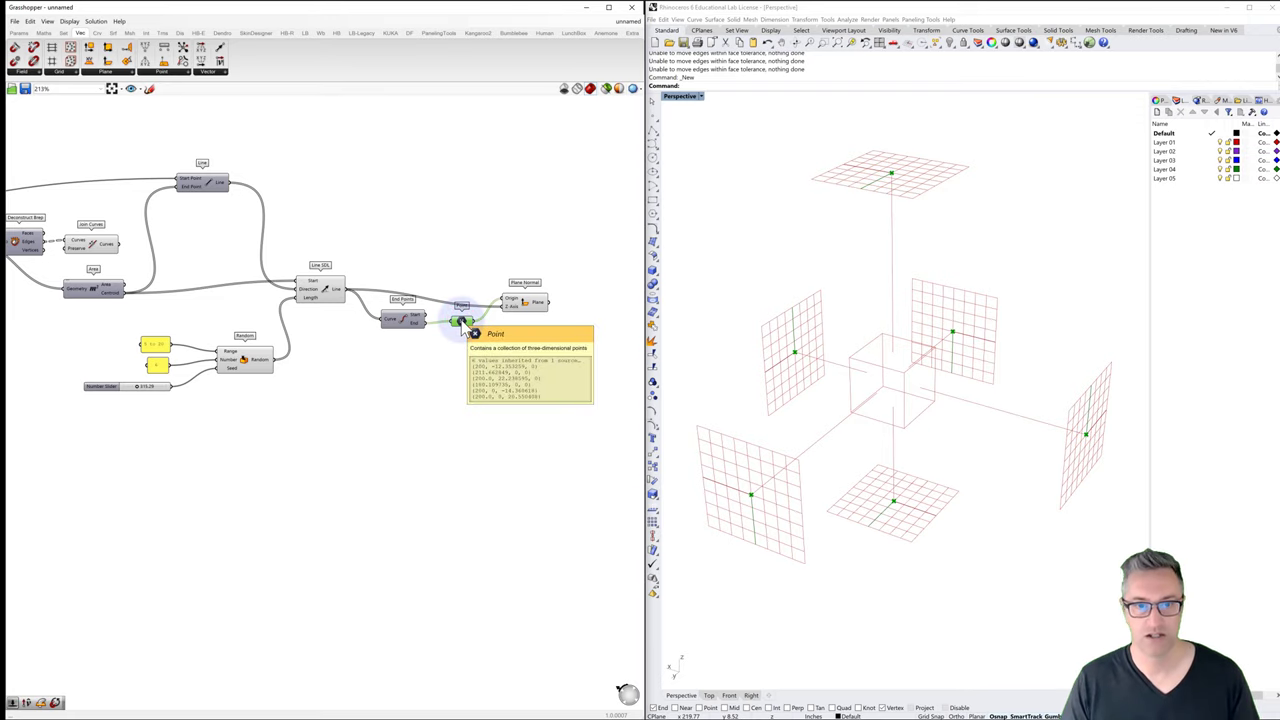
left_click(408, 363)
left_click(318, 283)
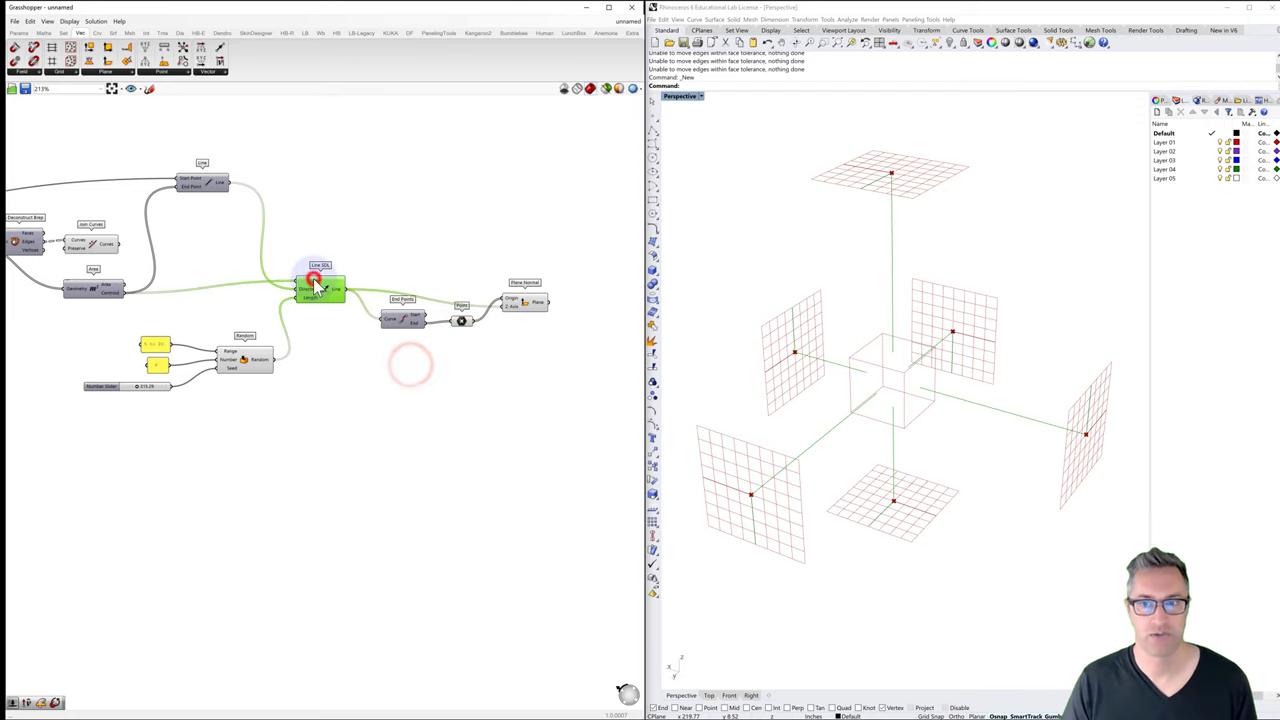
scroll(375, 358, "down", 3)
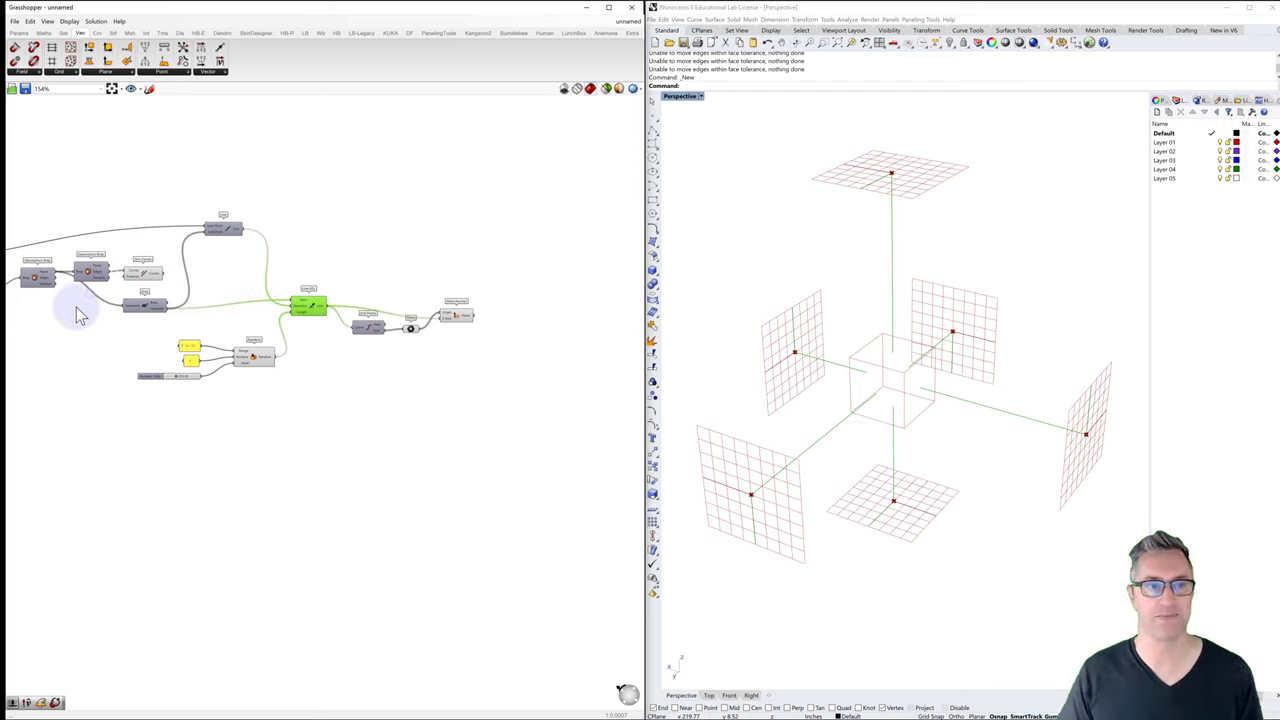
left_click_drag(188, 352, 250, 342)
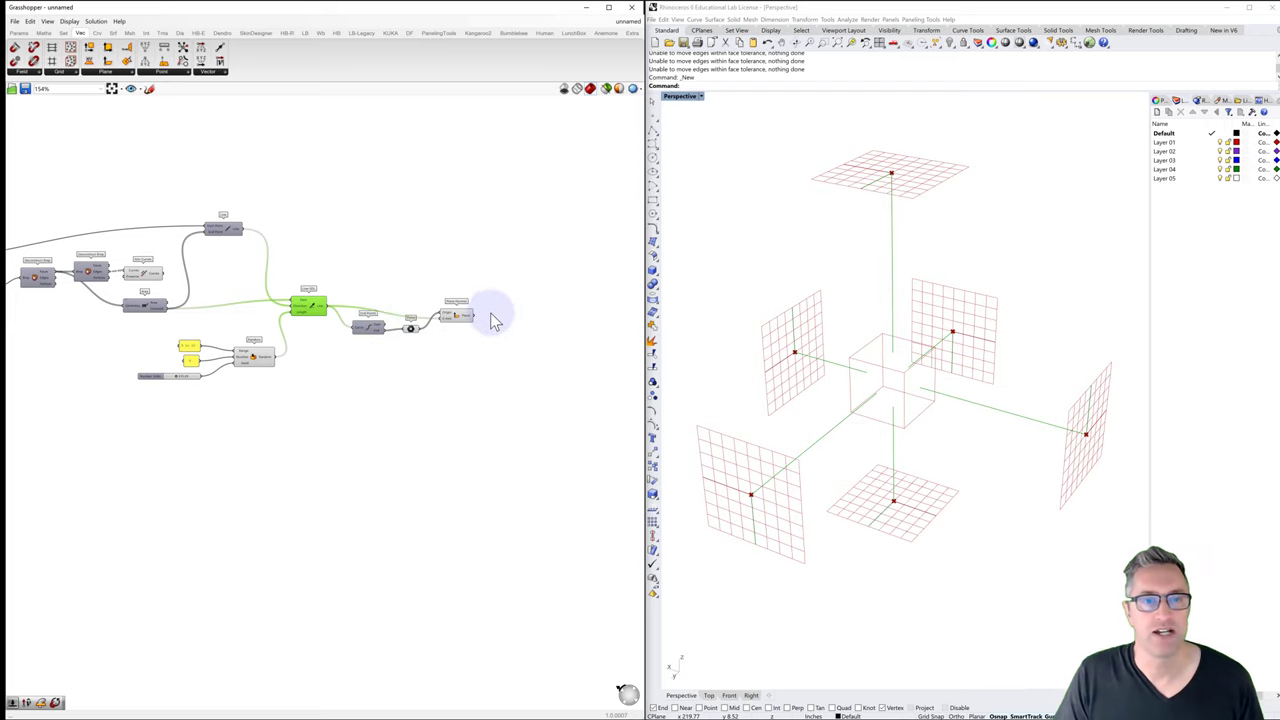
Step: Add a Circle CNR component after the Plane Normal component
scroll(492, 318, "up", 1)
right_click_drag(502, 317, 462, 307)
left_click(414, 306)
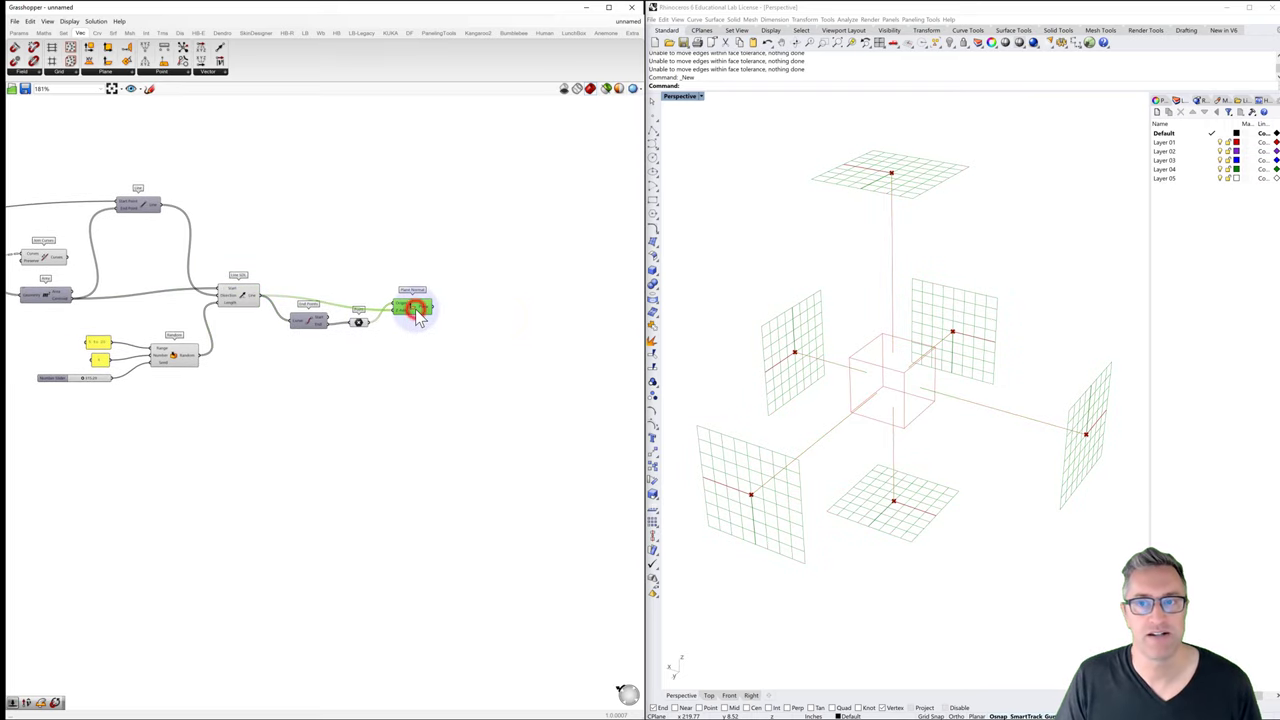
double_click(478, 311)
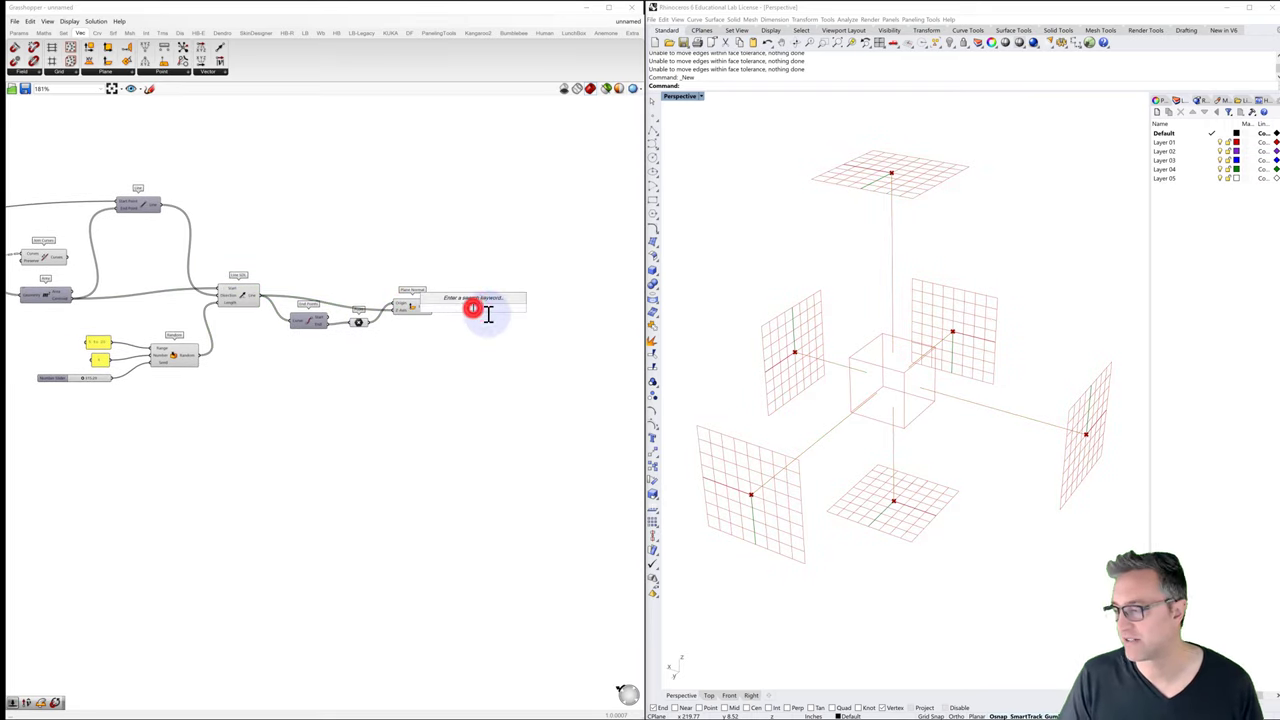
type("circle")
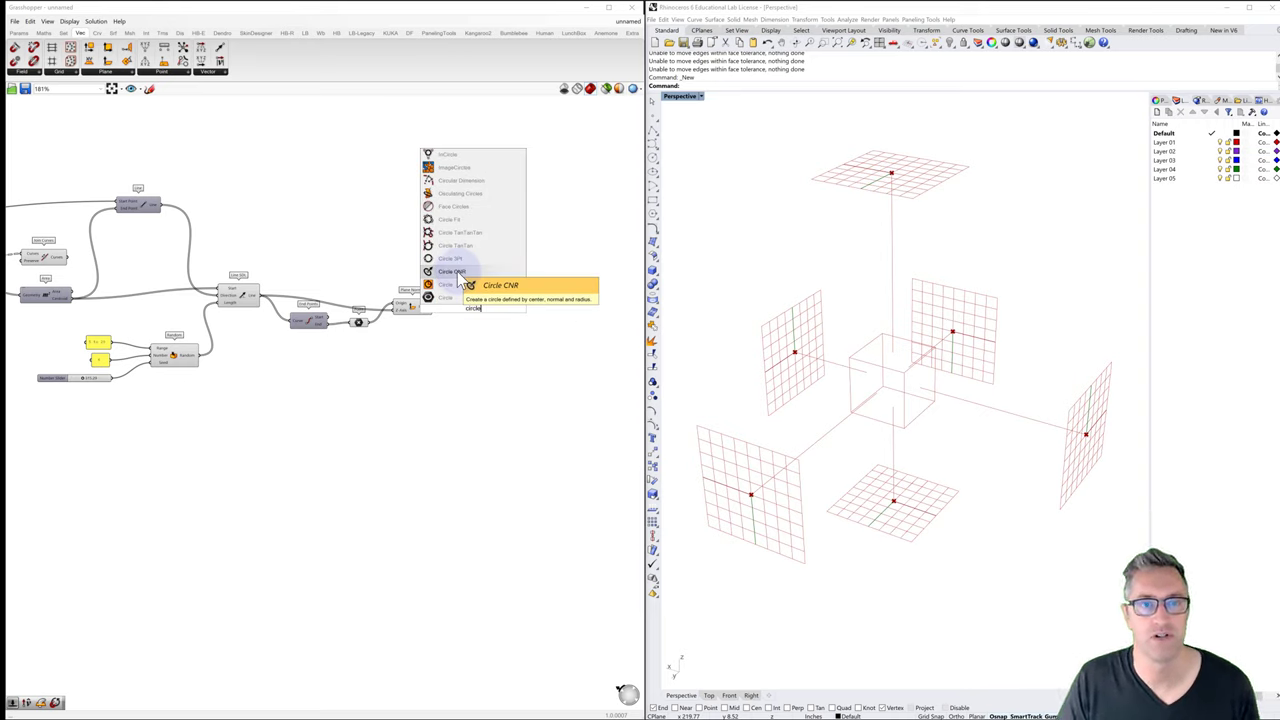
left_click(459, 277)
Step: Connect the Plane Normal output to the Normal input of Circle CNR and the end points to its Center input
mouse_move(472, 306)
left_mouse_down()
mouse_move(498, 314)
mouse_move(434, 306)
mouse_move(480, 309)
mouse_move(472, 322)
left_mouse_up()
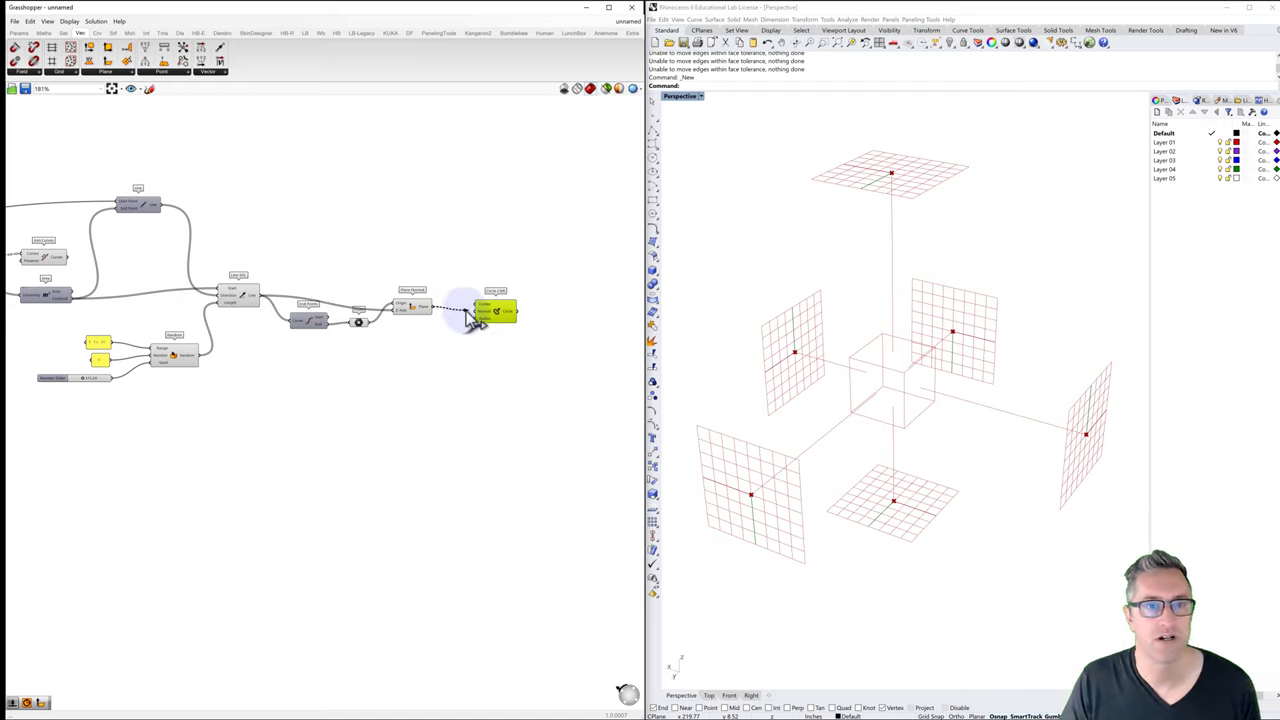
left_click_drag(472, 322, 479, 314)
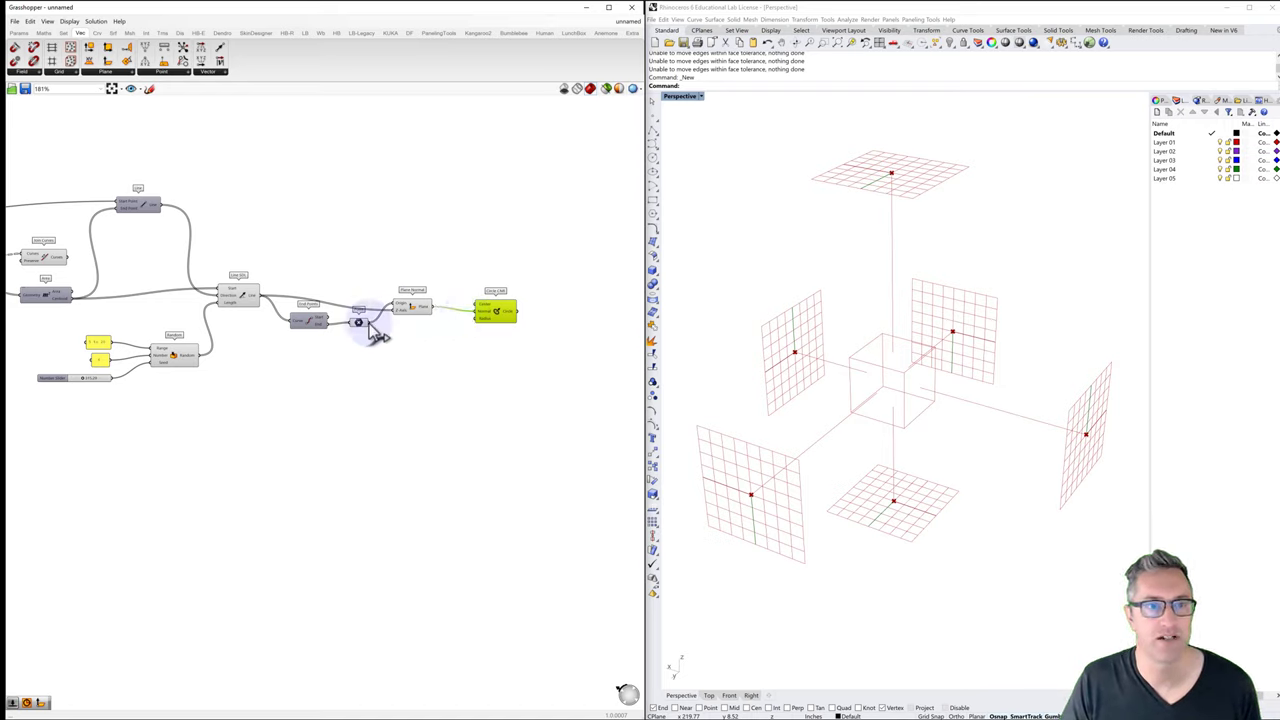
left_click_drag(366, 322, 500, 325)
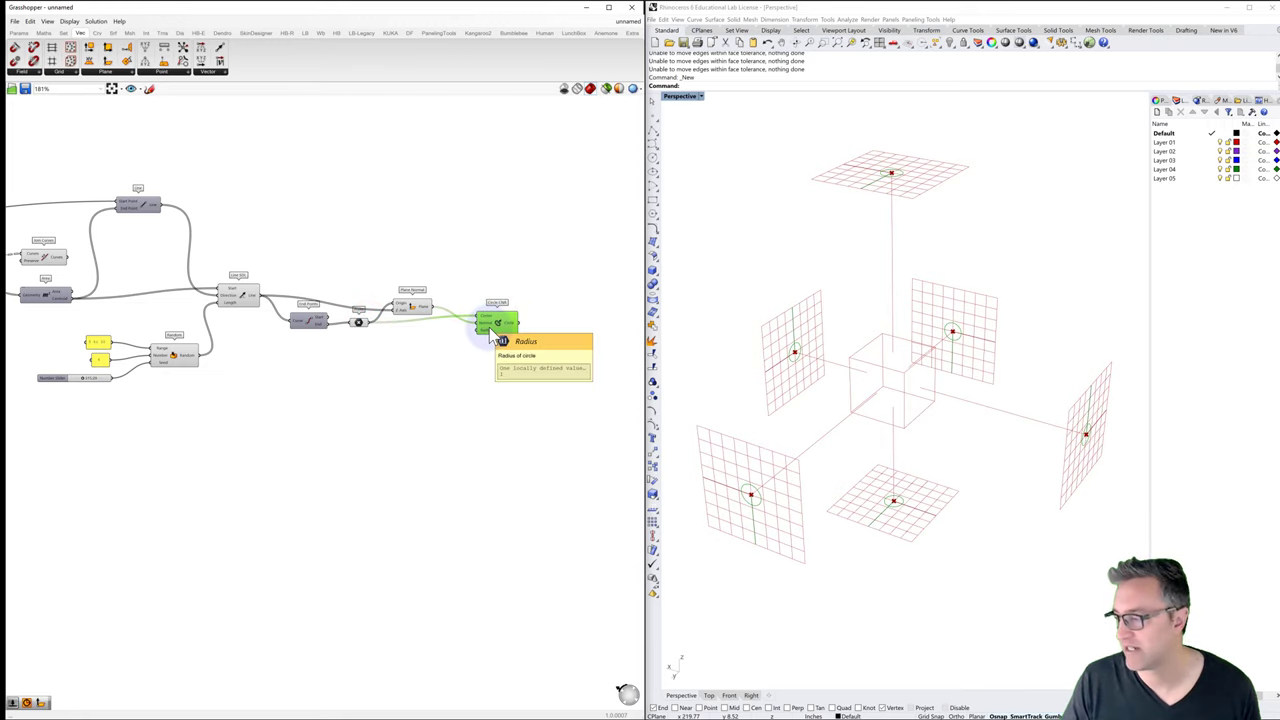
Step: Duplicate the Random component with its range panel below Circle CNR, keeping the original count panel and seed slider connected
right_click_drag(420, 366, 473, 316)
left_click_drag(286, 352, 82, 284)
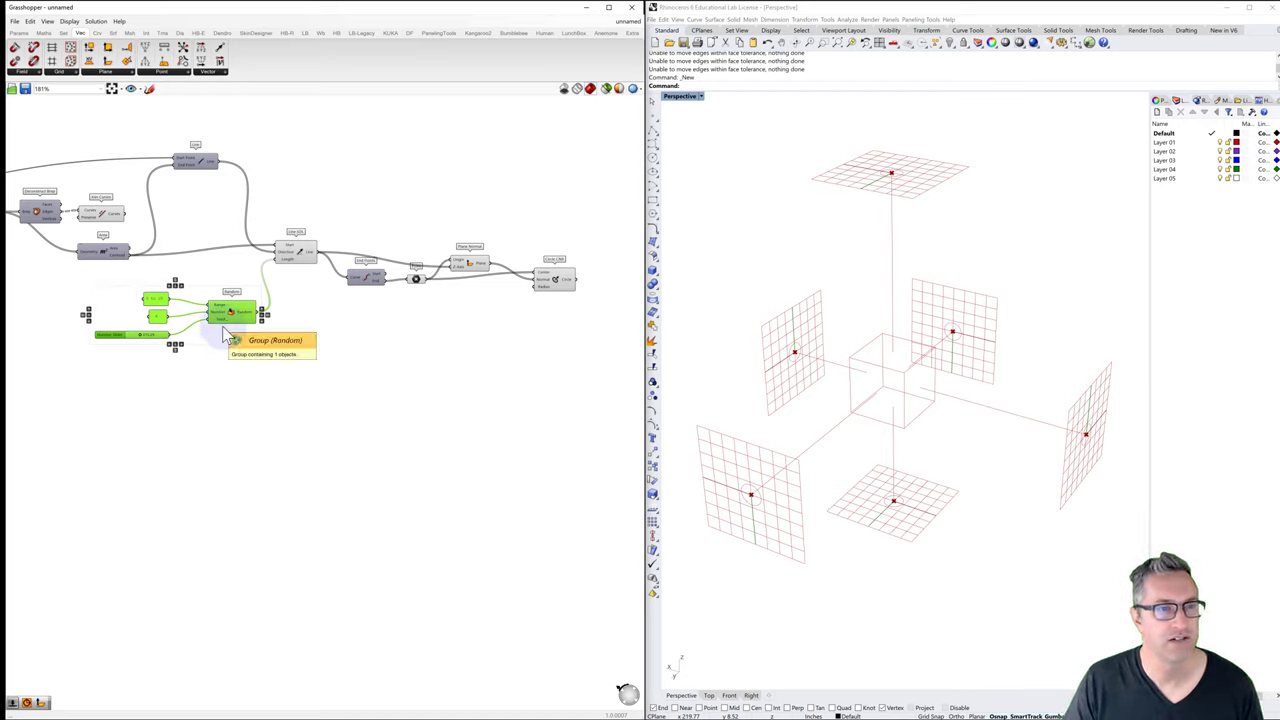
left_click(277, 357)
left_click(230, 311)
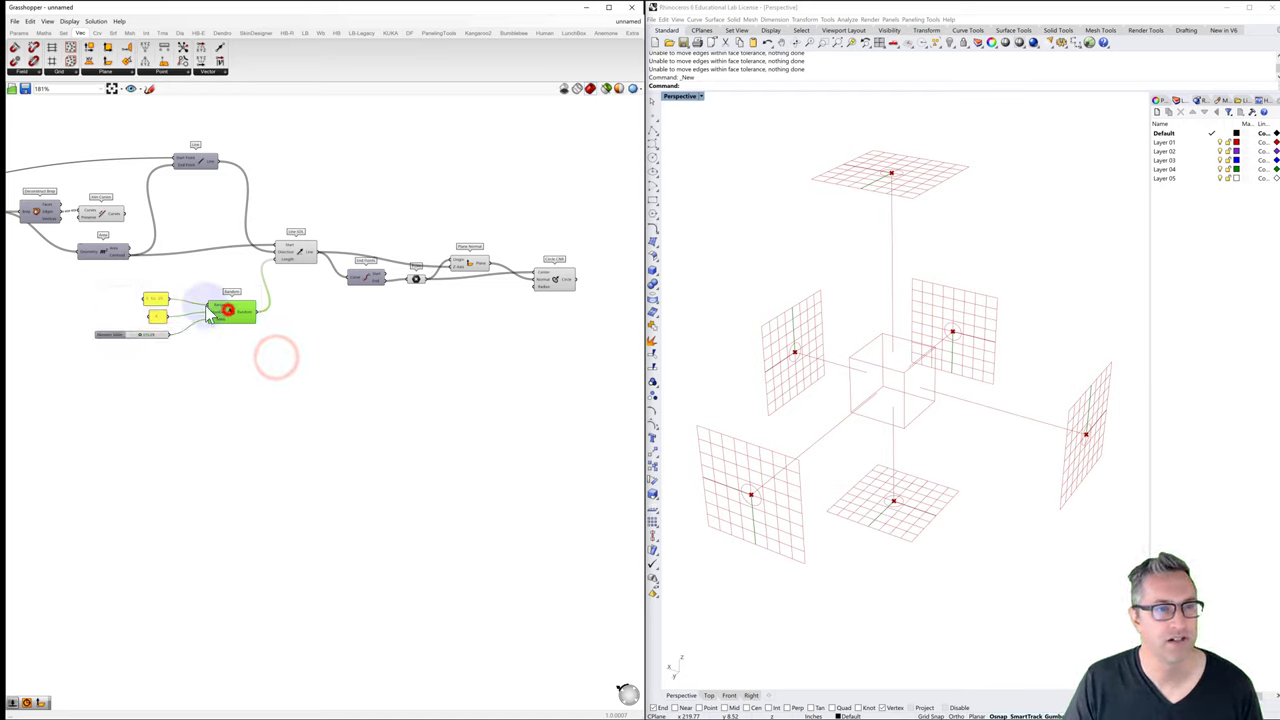
left_click(157, 305, "shift")
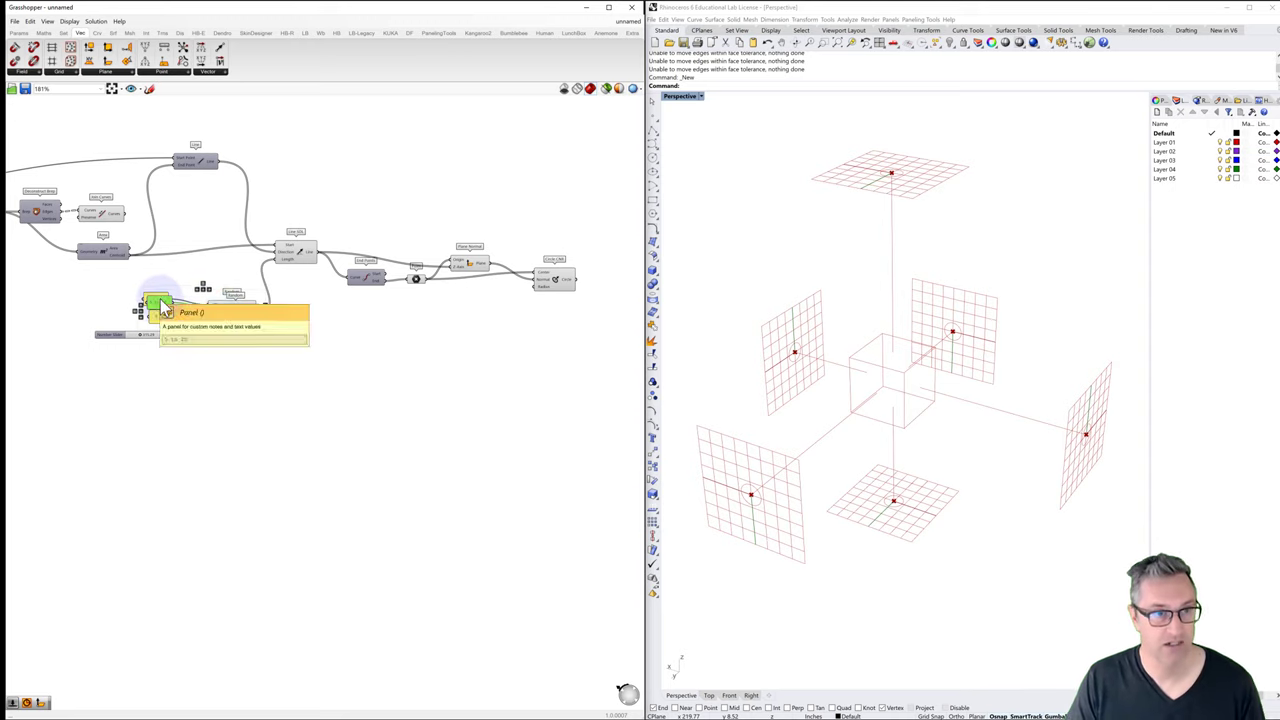
left_click_drag(226, 316, 514, 334, "alt")
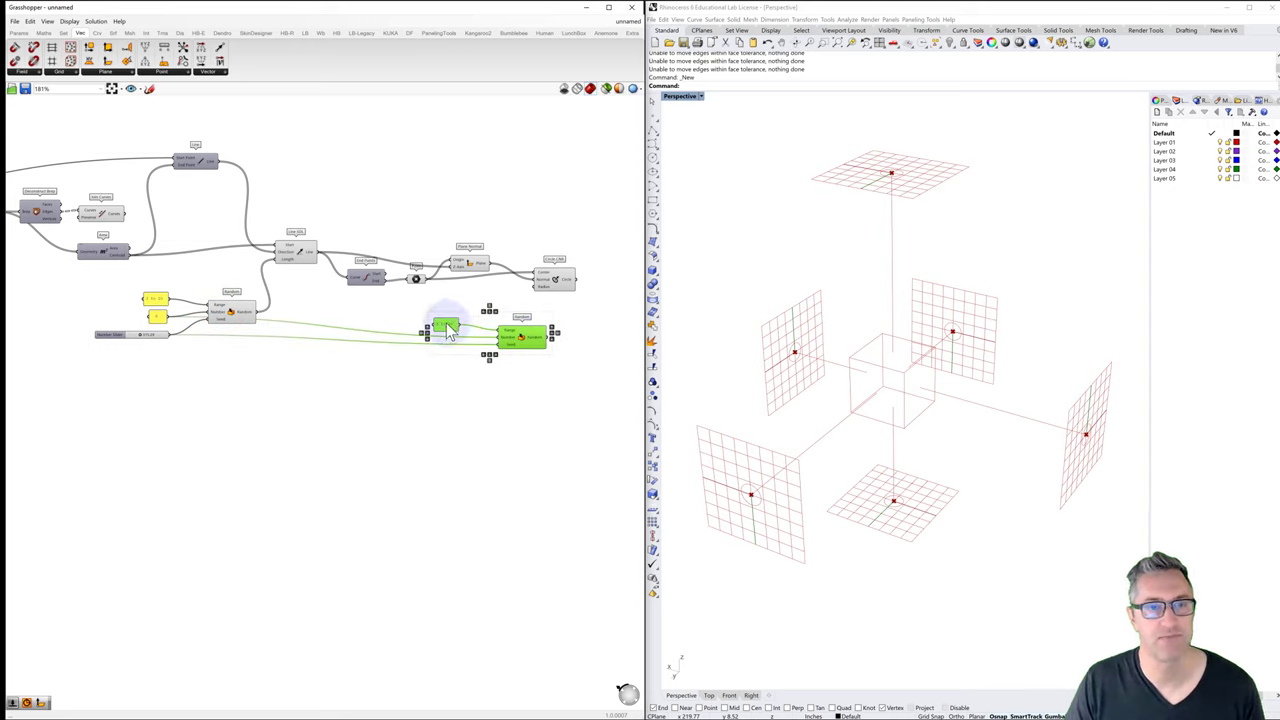
left_click(523, 364)
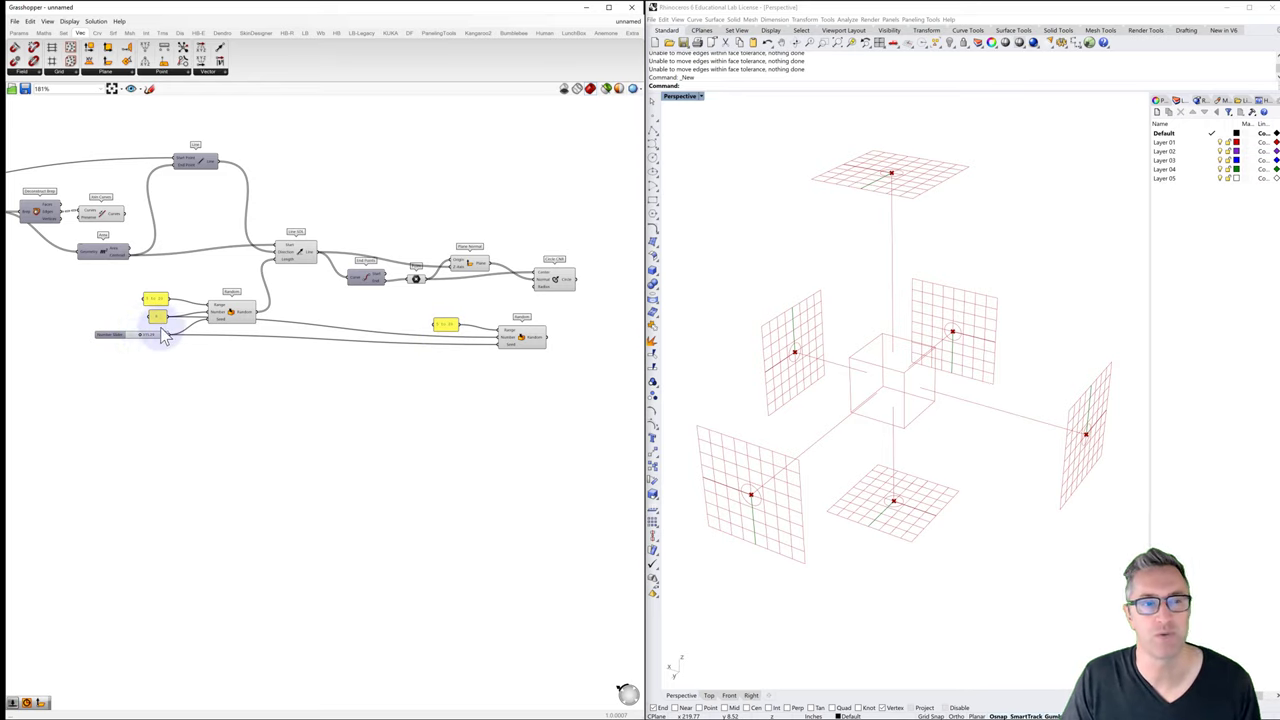
Step: Edit the copied panel's range to start at 1 and connect the duplicated Random output to the Radius input of Circle CNR
double_click(446, 328)
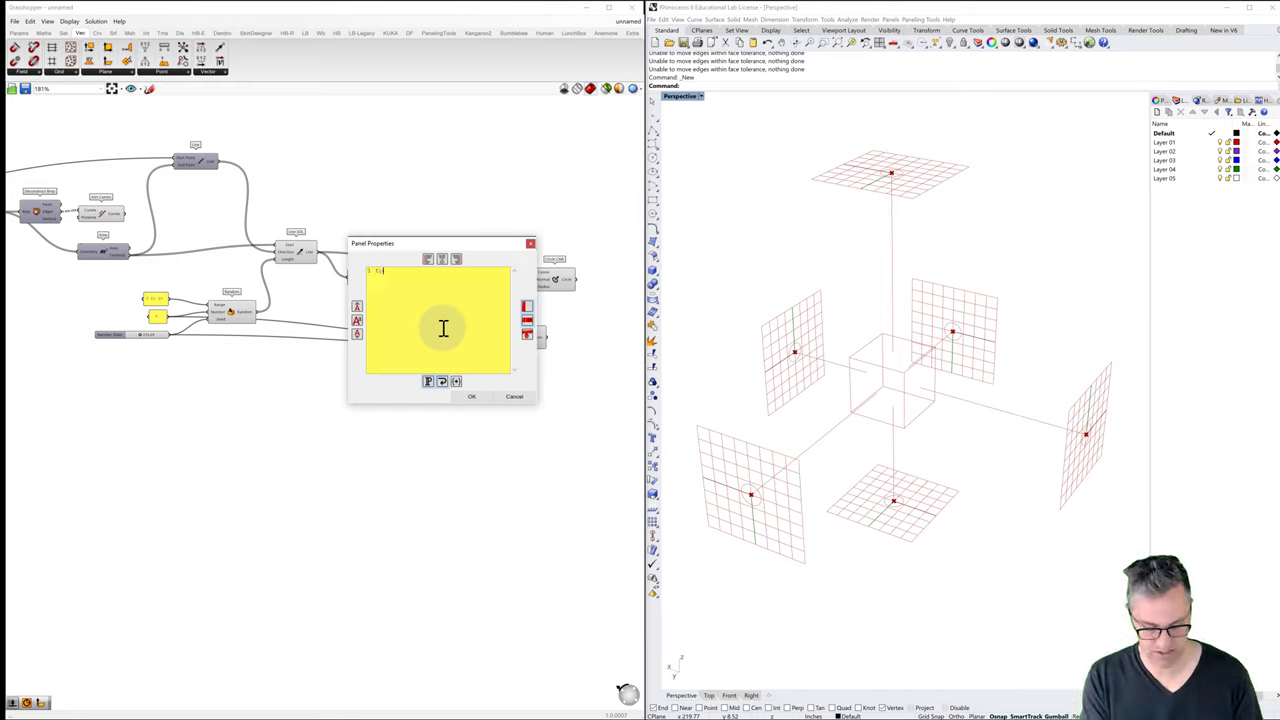
left_click(476, 398)
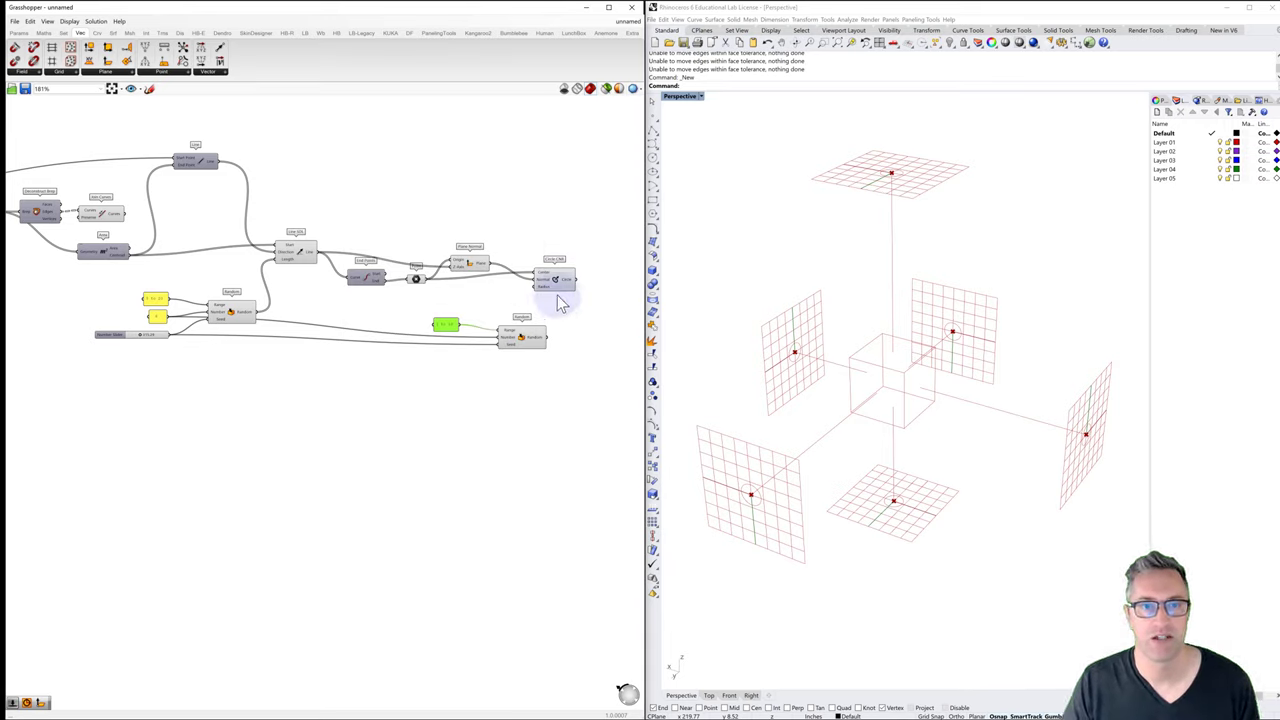
left_click_drag(558, 282, 588, 280)
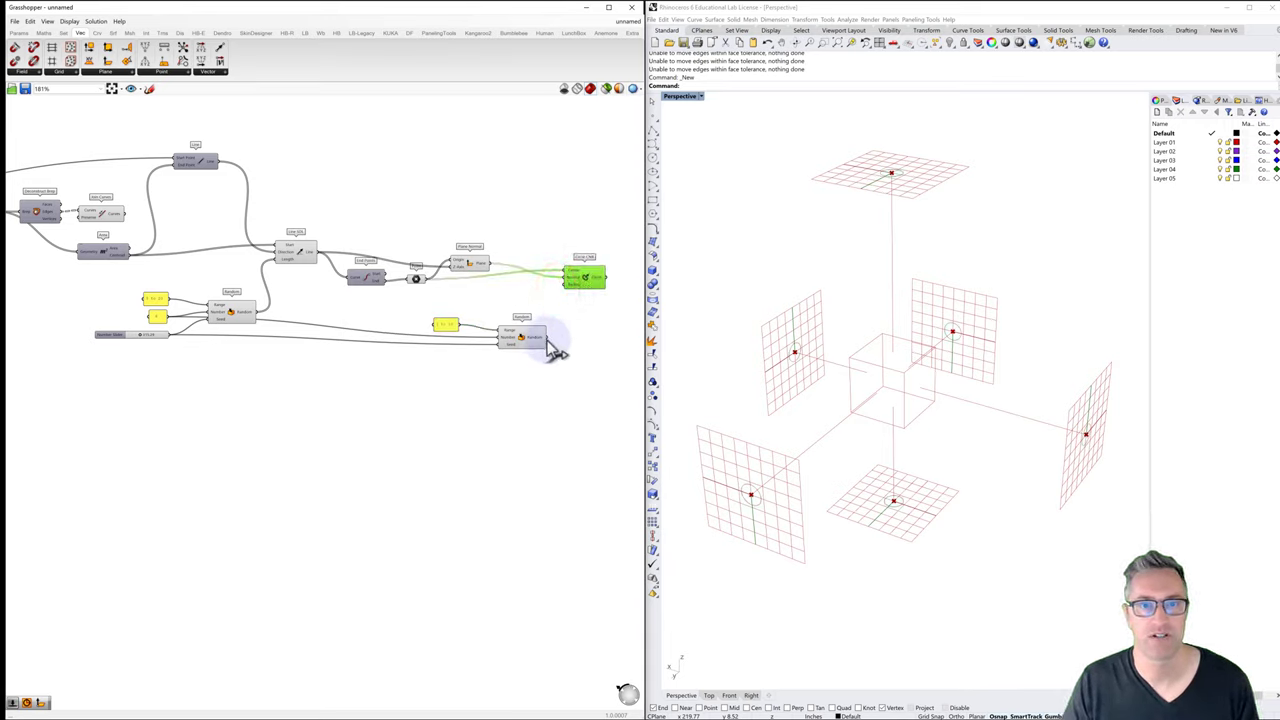
left_click_drag(546, 338, 565, 285)
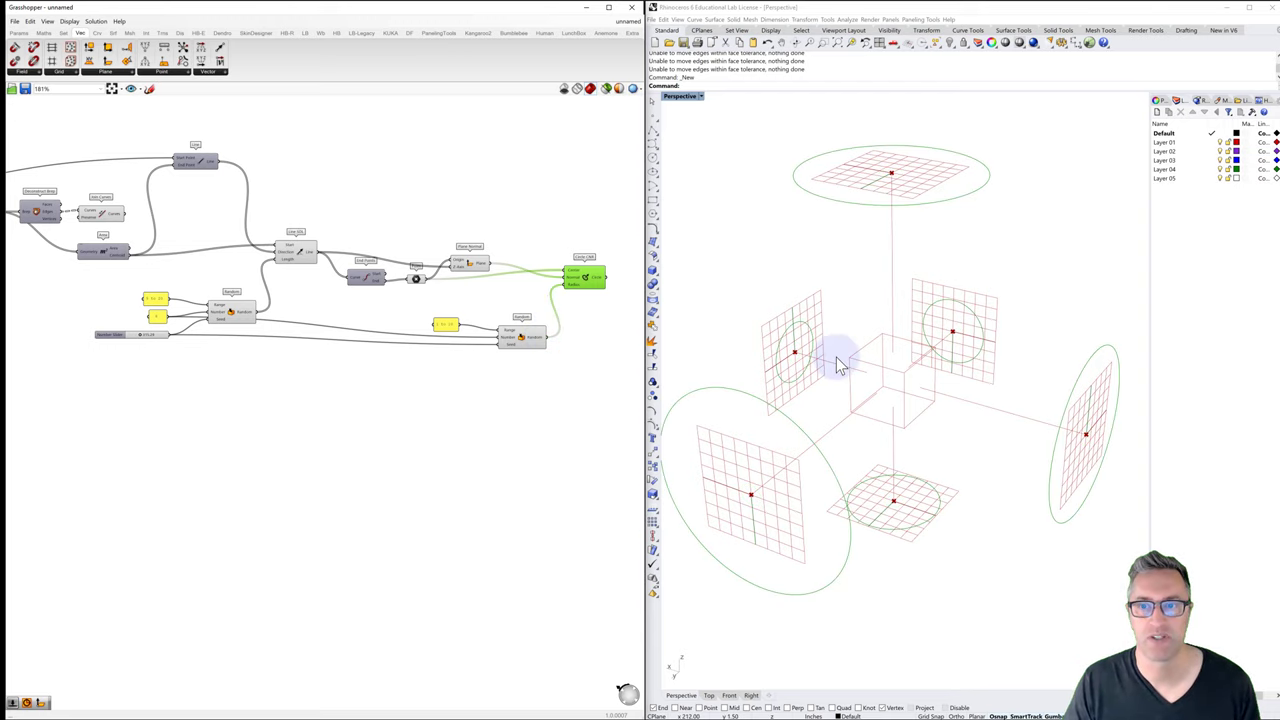
Step: Turn off the previews of the Plane Normal component and the Point parameter that feeds it
right_click_drag(840, 365, 1008, 394)
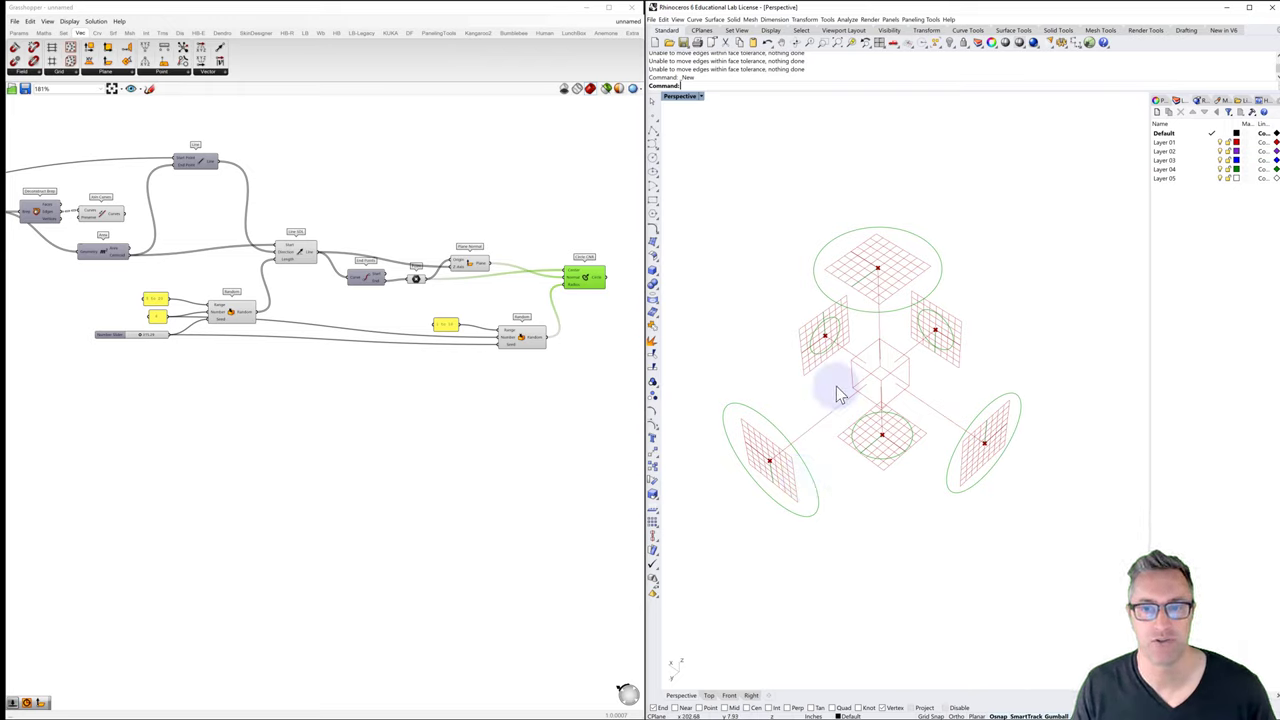
right_click_drag(840, 393, 915, 378)
left_click(476, 378)
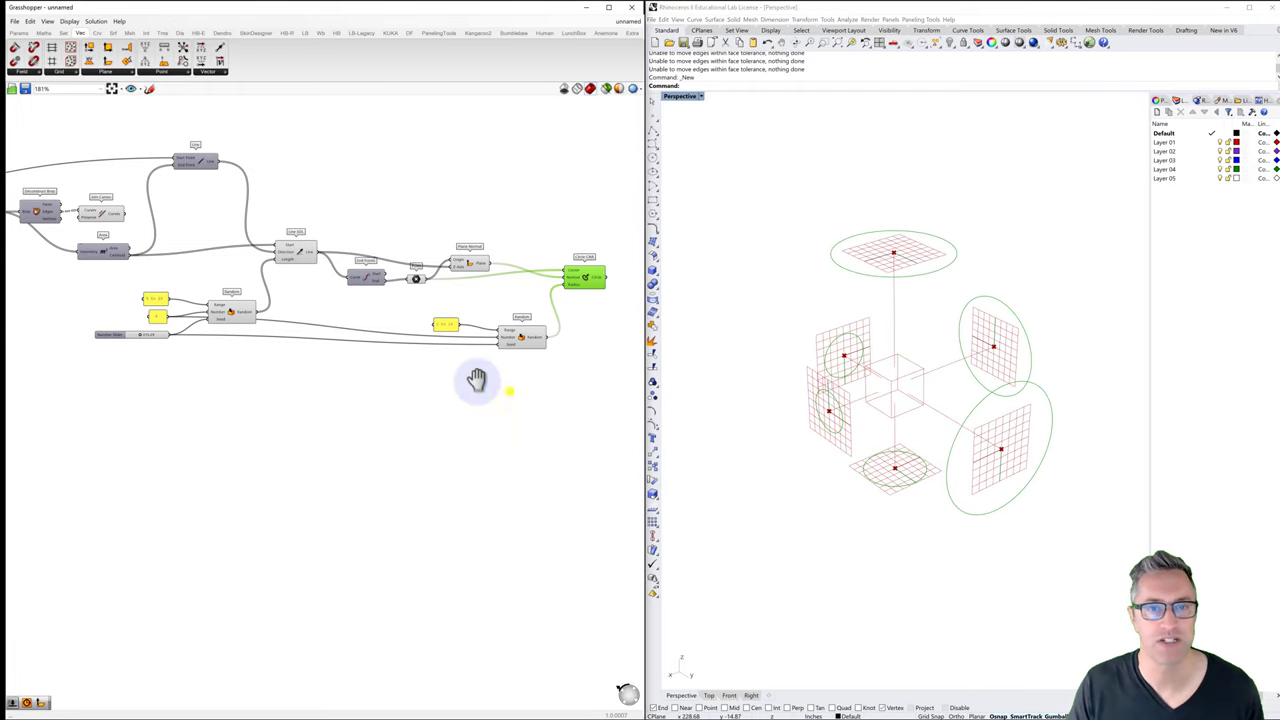
right_click_drag(476, 378, 449, 371)
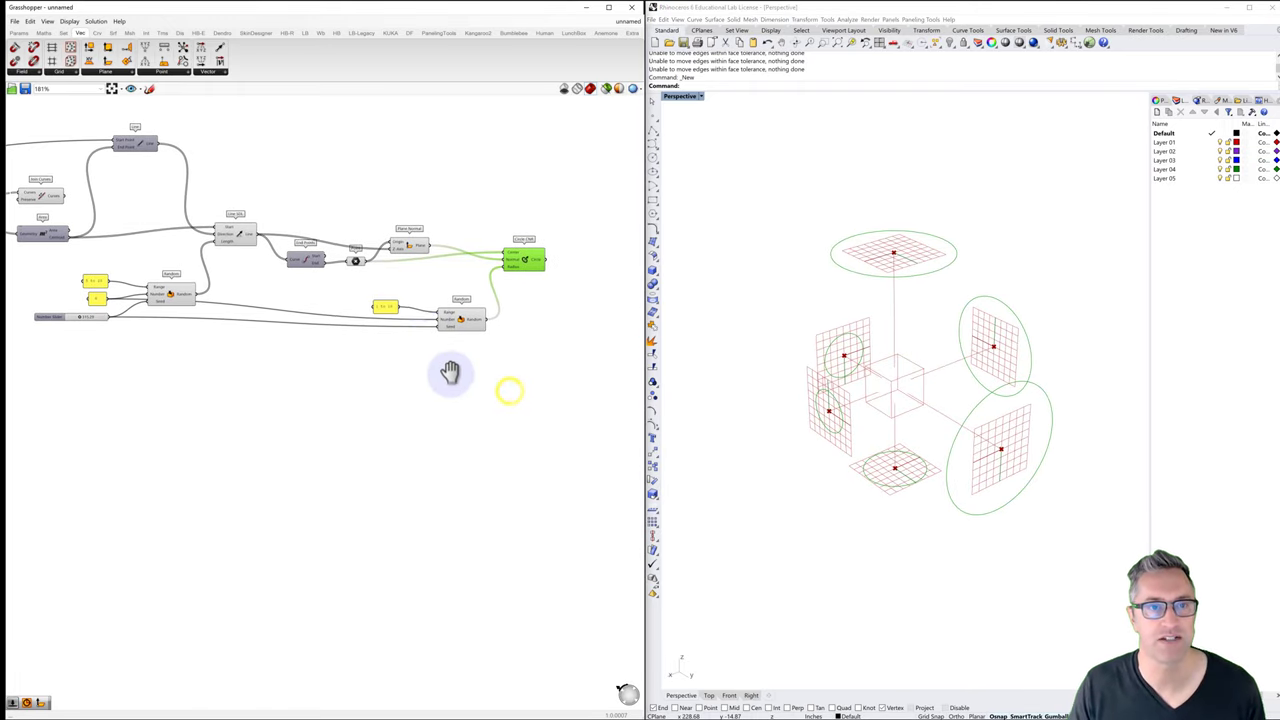
left_click(412, 246)
key("ctrl+q")
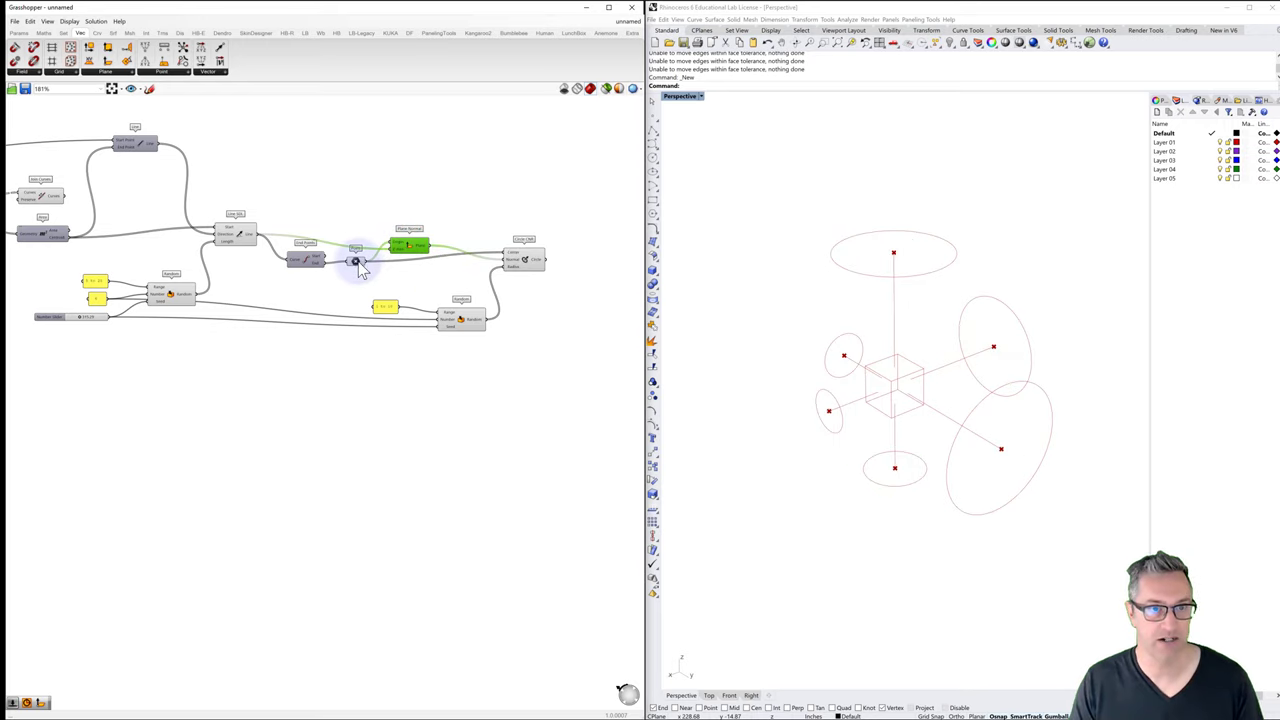
left_click(357, 262)
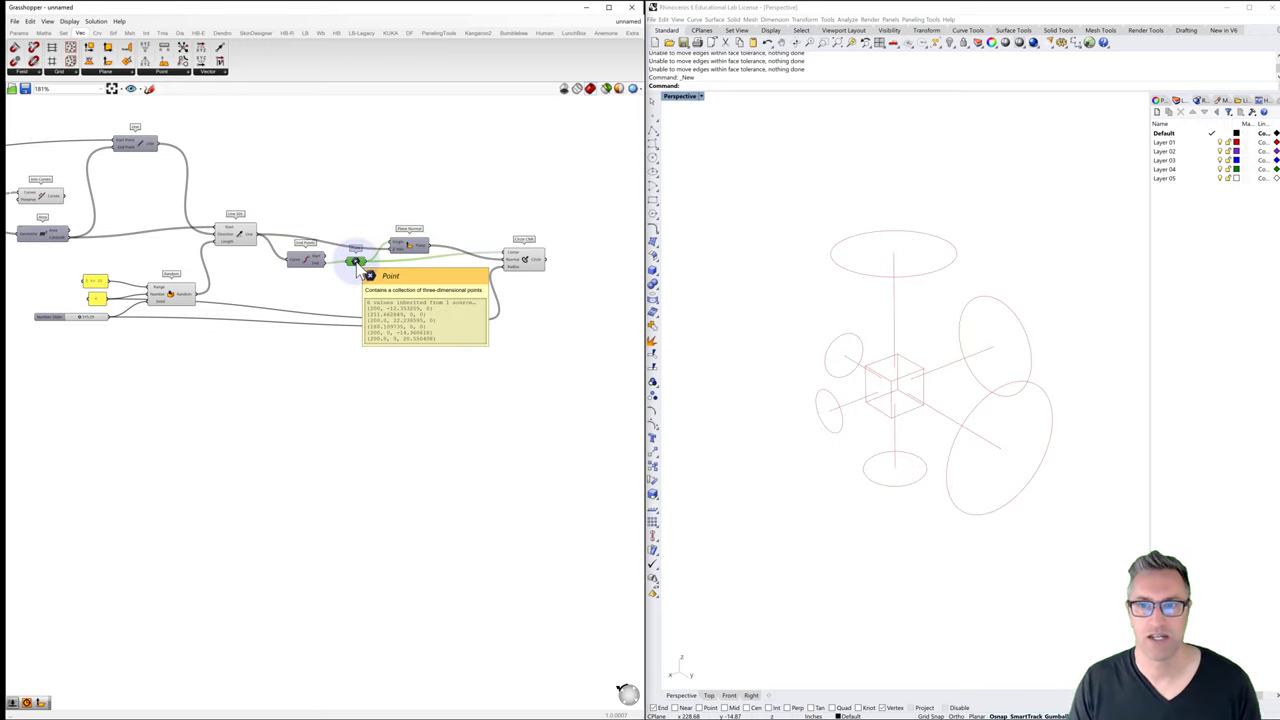
Step: Add an End Points component after Circle CNR and connect the circles to its Curve input
right_click_drag(455, 292, 390, 286)
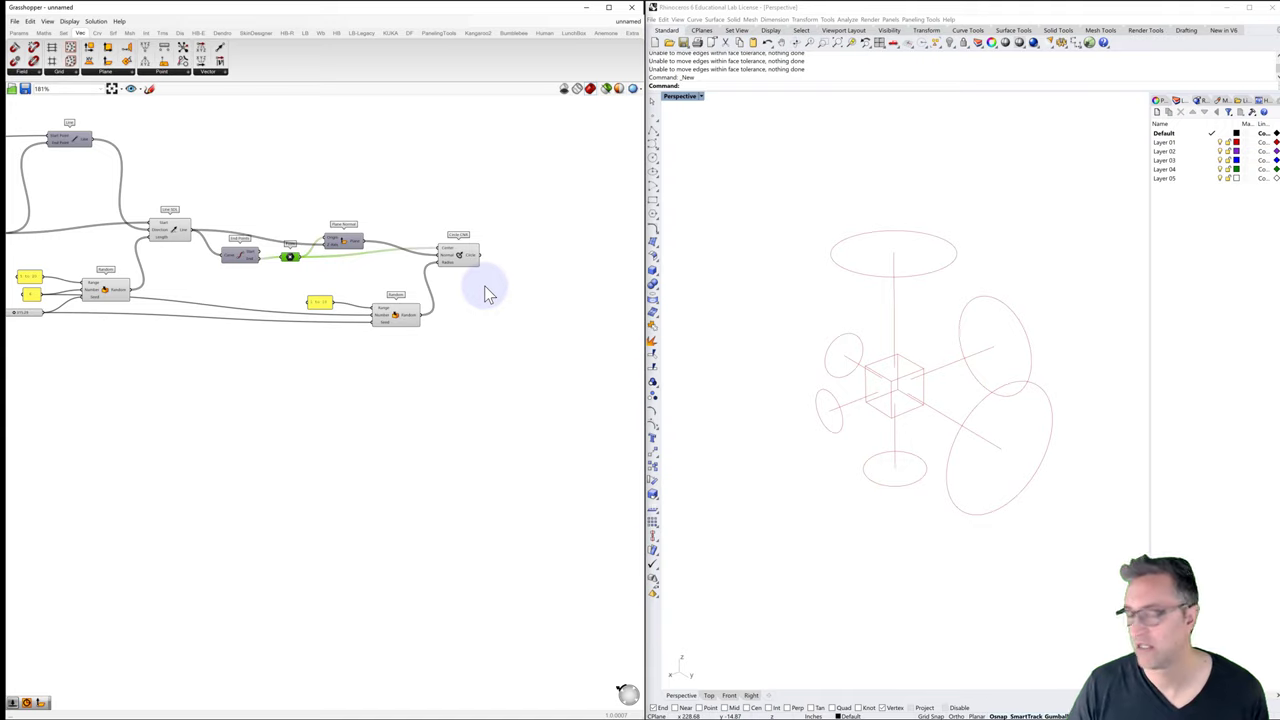
right_click_drag(522, 290, 455, 276)
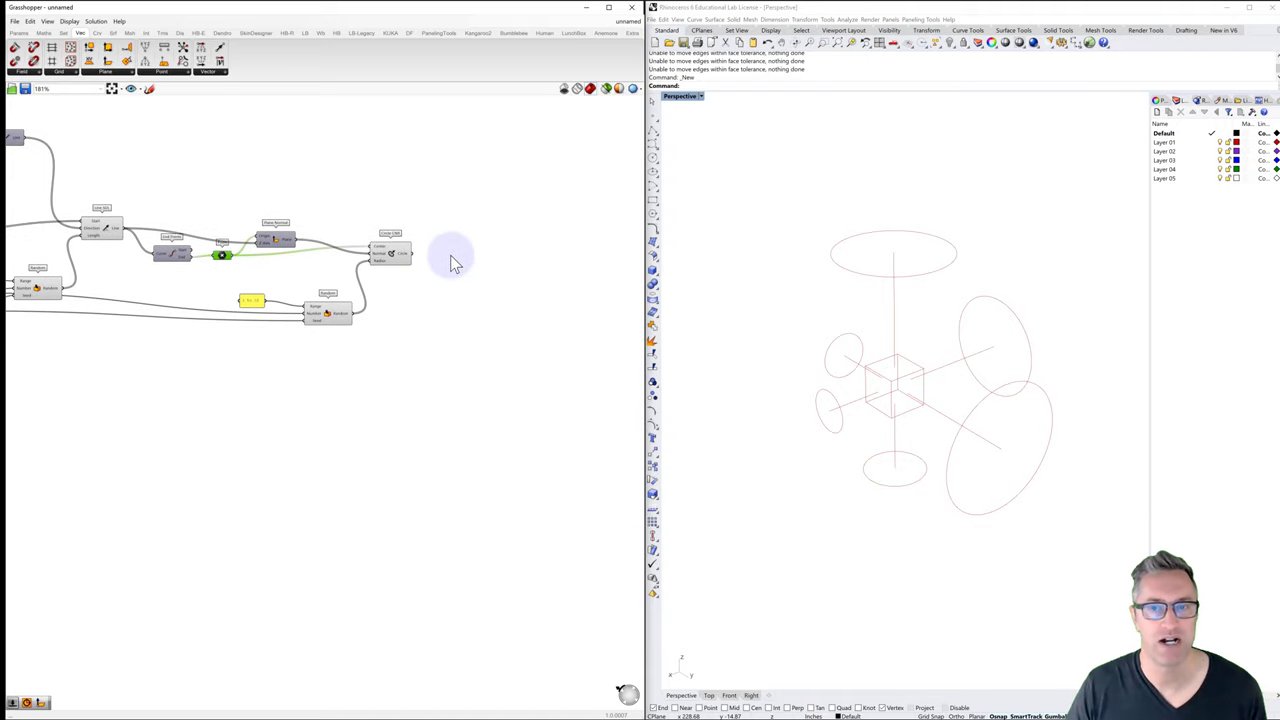
double_click(450, 256)
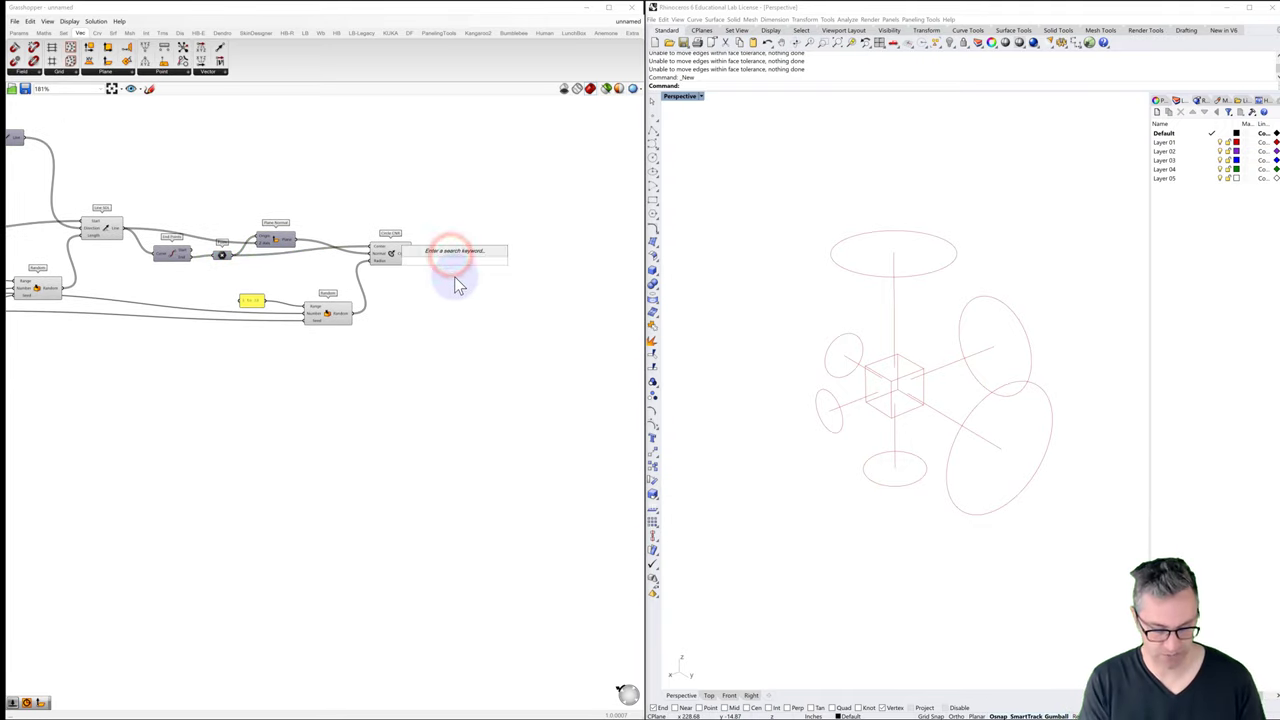
type("end")
key("Return")
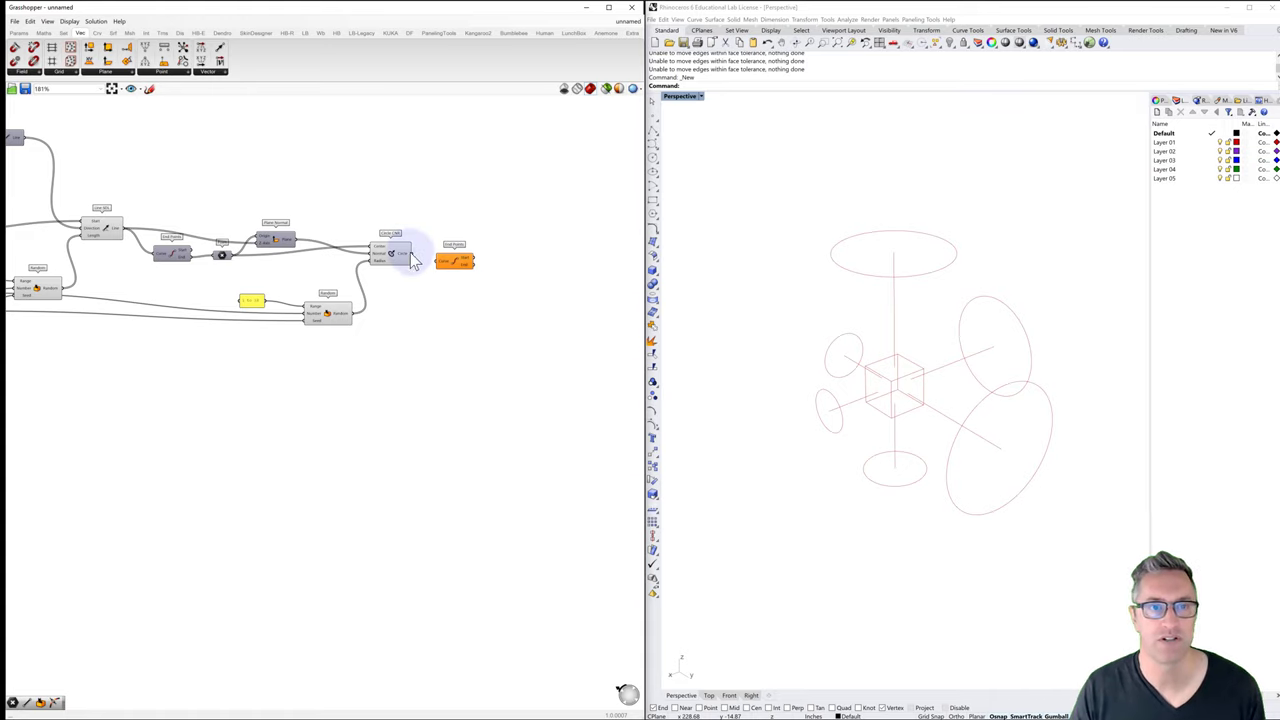
left_click_drag(410, 253, 439, 261)
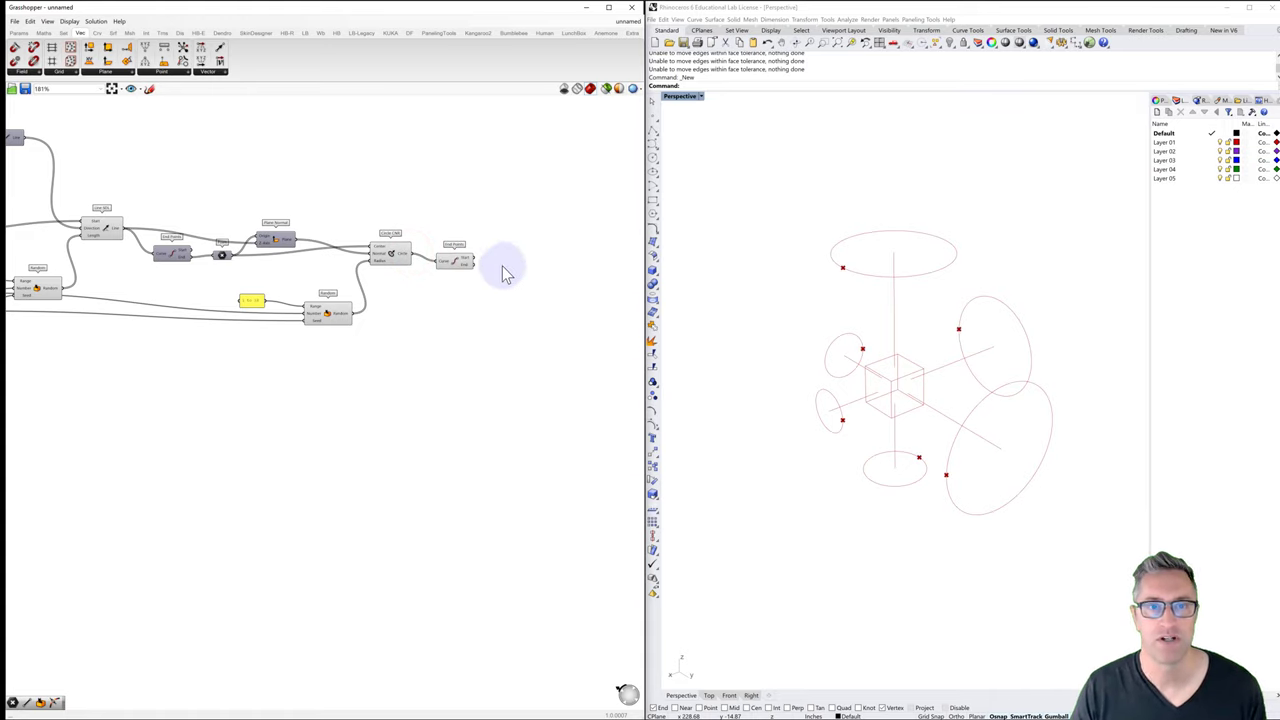
Step: Add a Point parameter fed by the End output of the circles' End Points component, and turn off that component's preview
double_click(497, 268)
type("point")
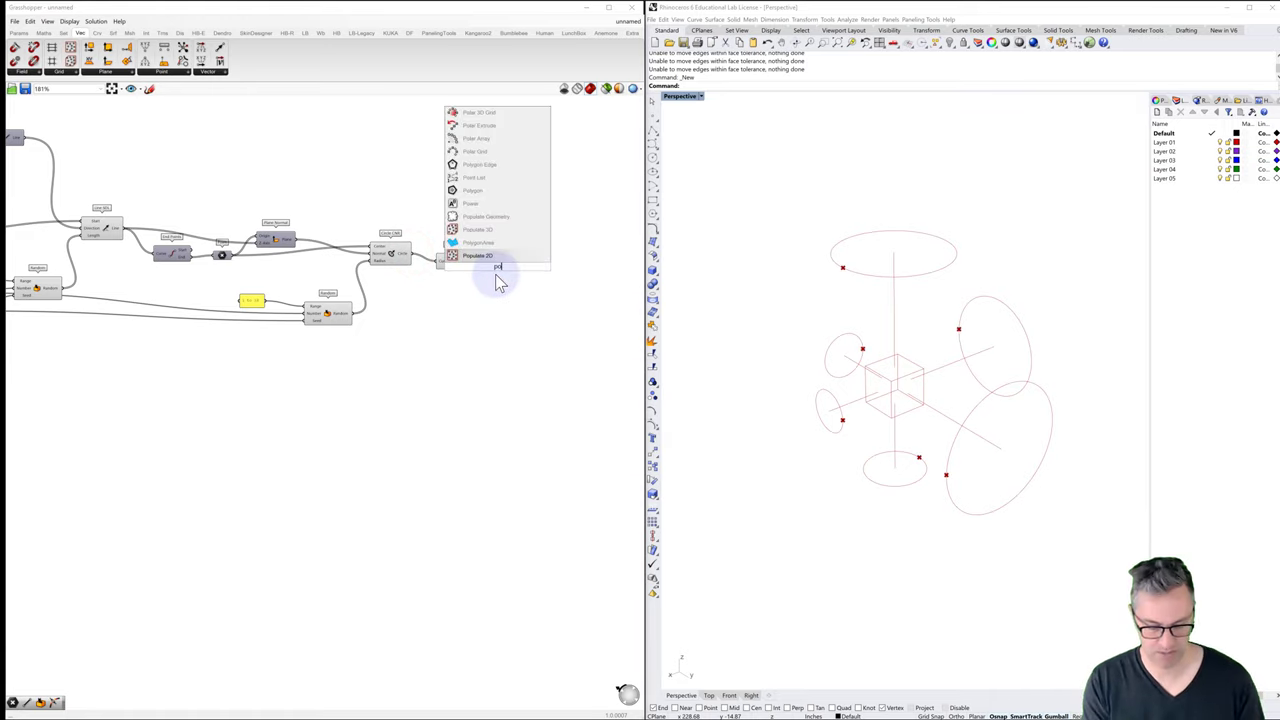
left_click(477, 259)
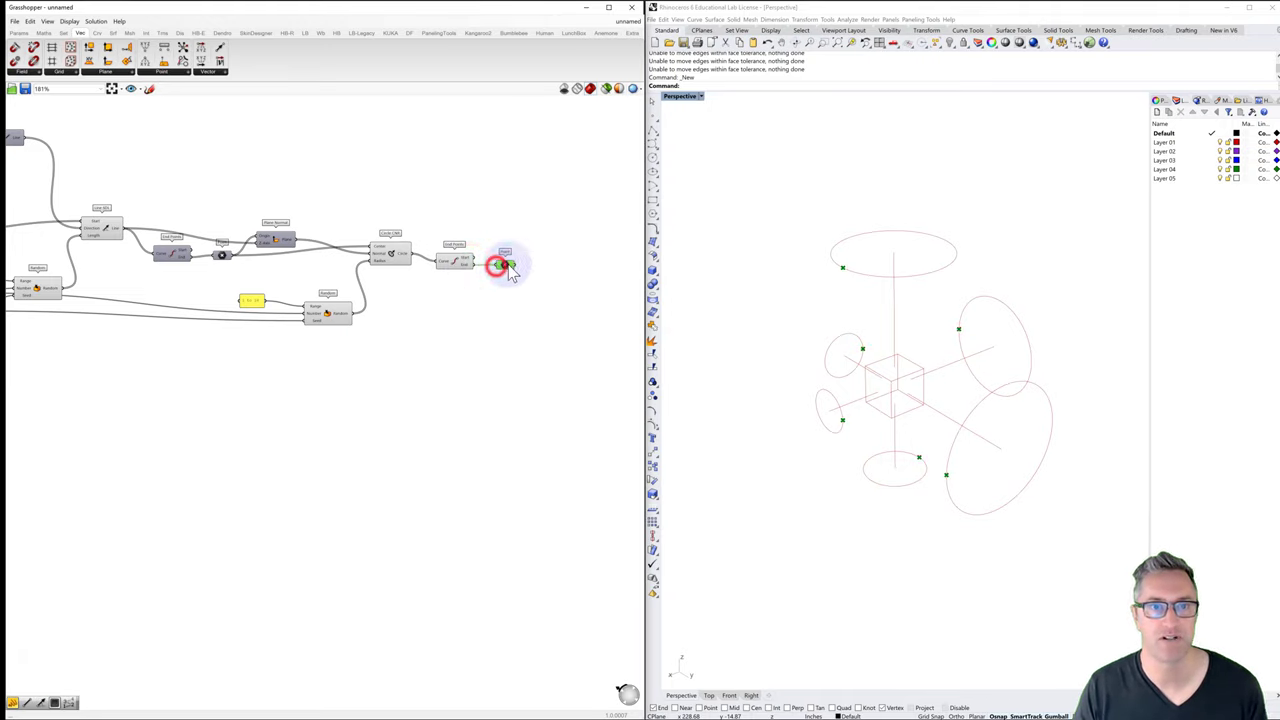
left_click_drag(499, 266, 465, 268)
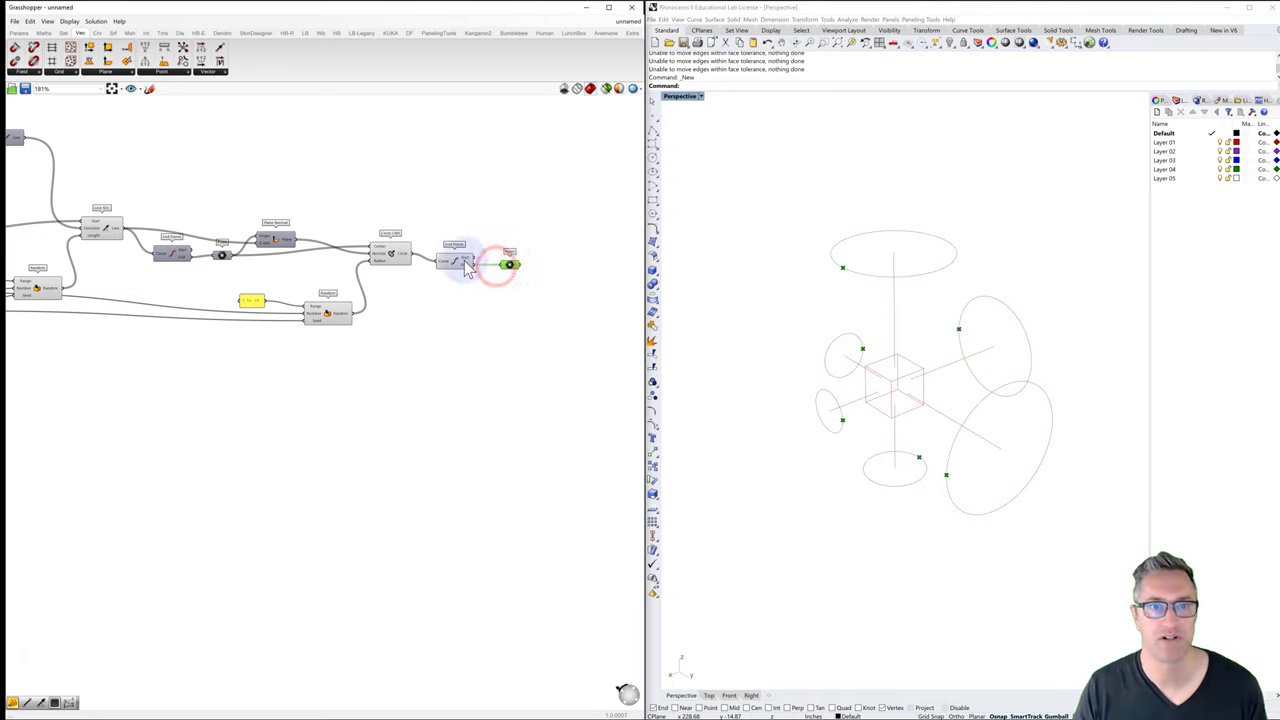
left_click(412, 282)
left_click(392, 256)
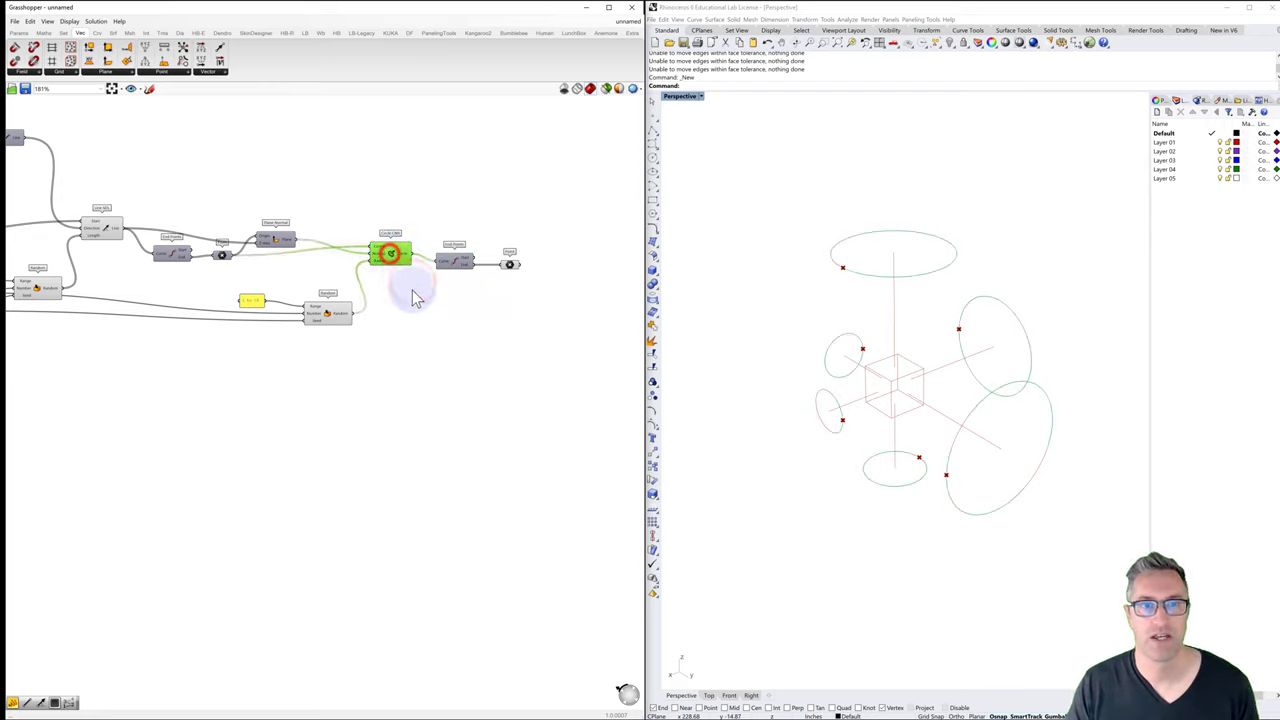
left_click(438, 311)
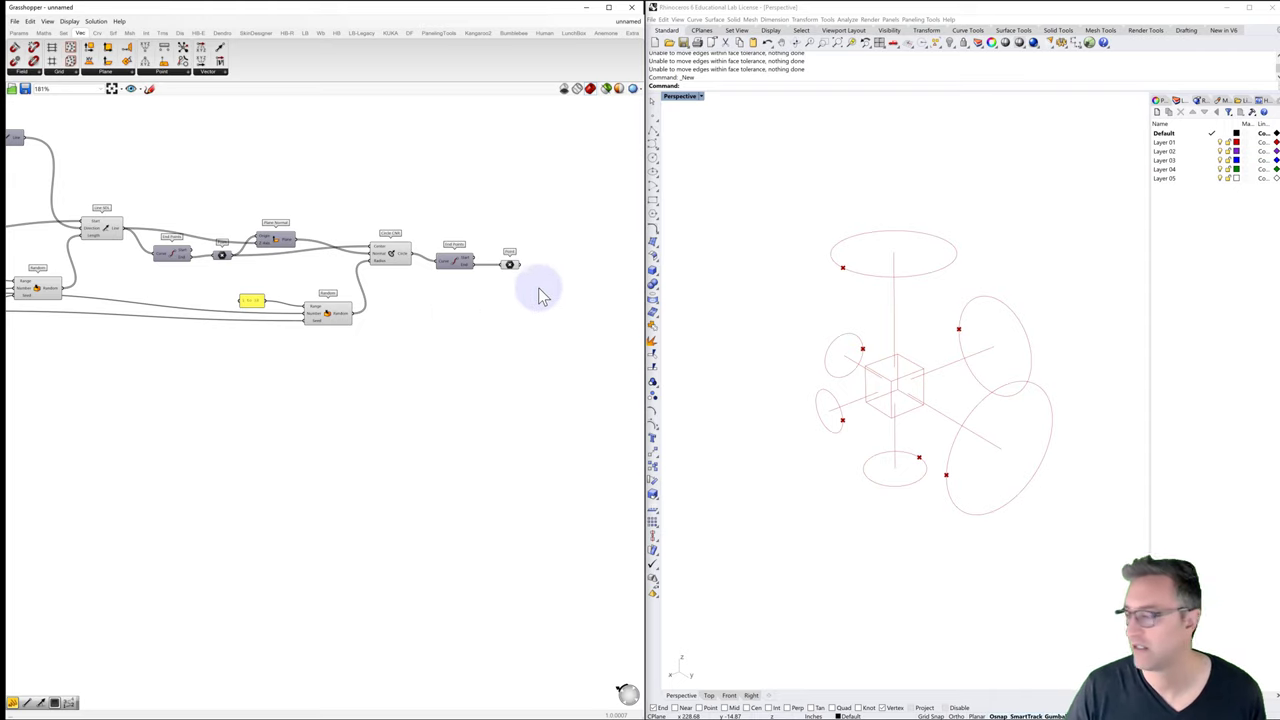
Step: Add a Rotate component after the circle Point parameter and connect the points to its Geometry input
right_click_drag(543, 292, 457, 281)
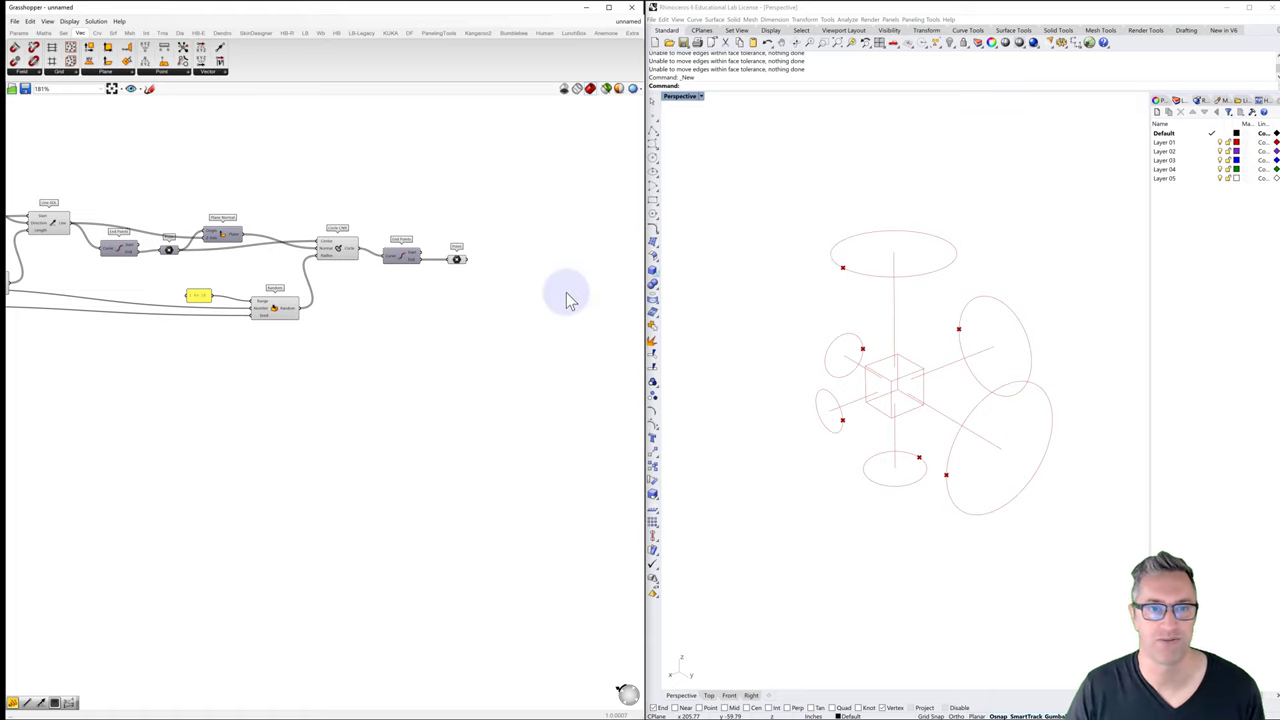
double_click(514, 259)
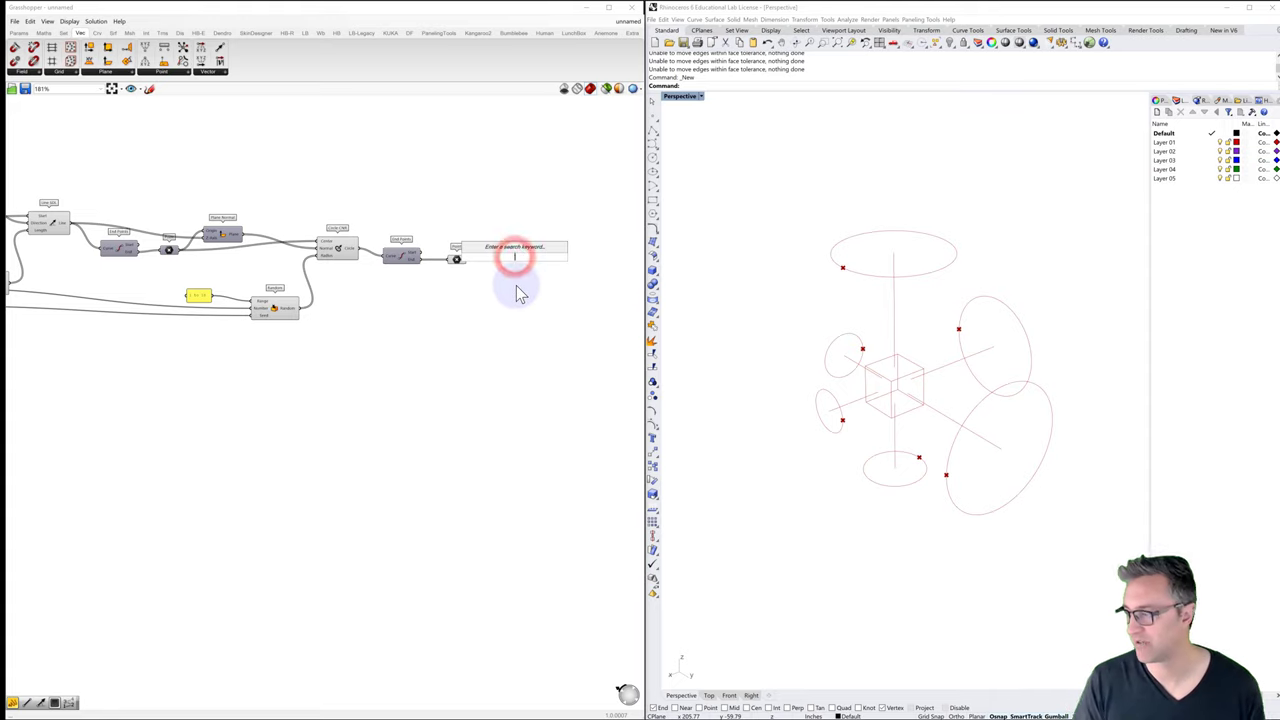
type("rotat")
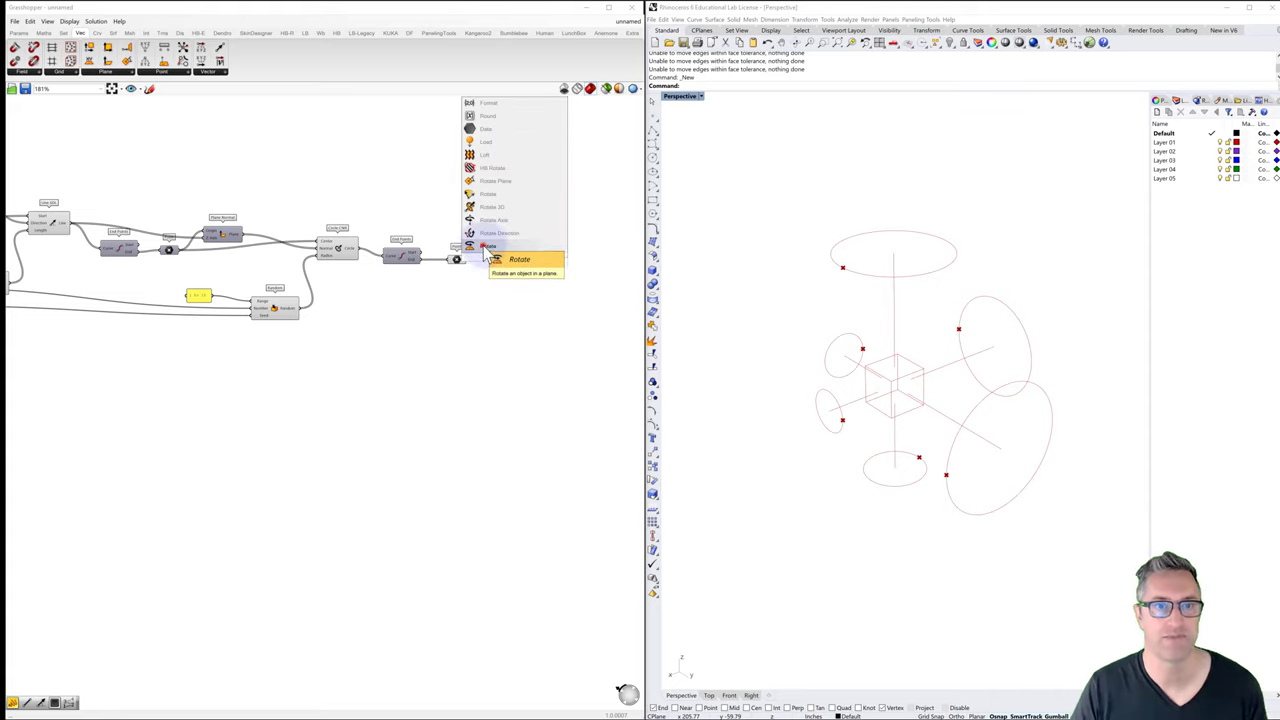
key("Return")
mouse_move(527, 270)
left_mouse_down()
mouse_move(506, 258)
mouse_move(532, 272)
left_mouse_up()
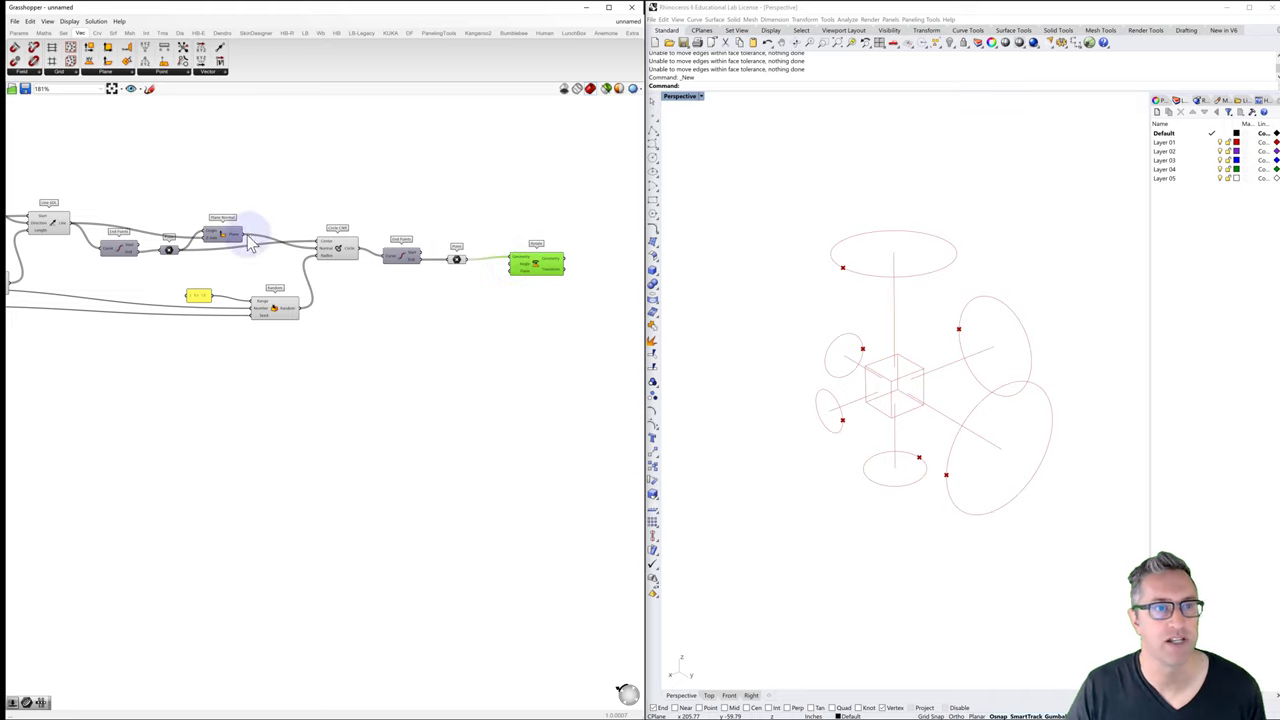
Step: Connect the Plane Normal component's Plane output to the Rotate component's Plane input
left_click_drag(244, 238, 538, 235)
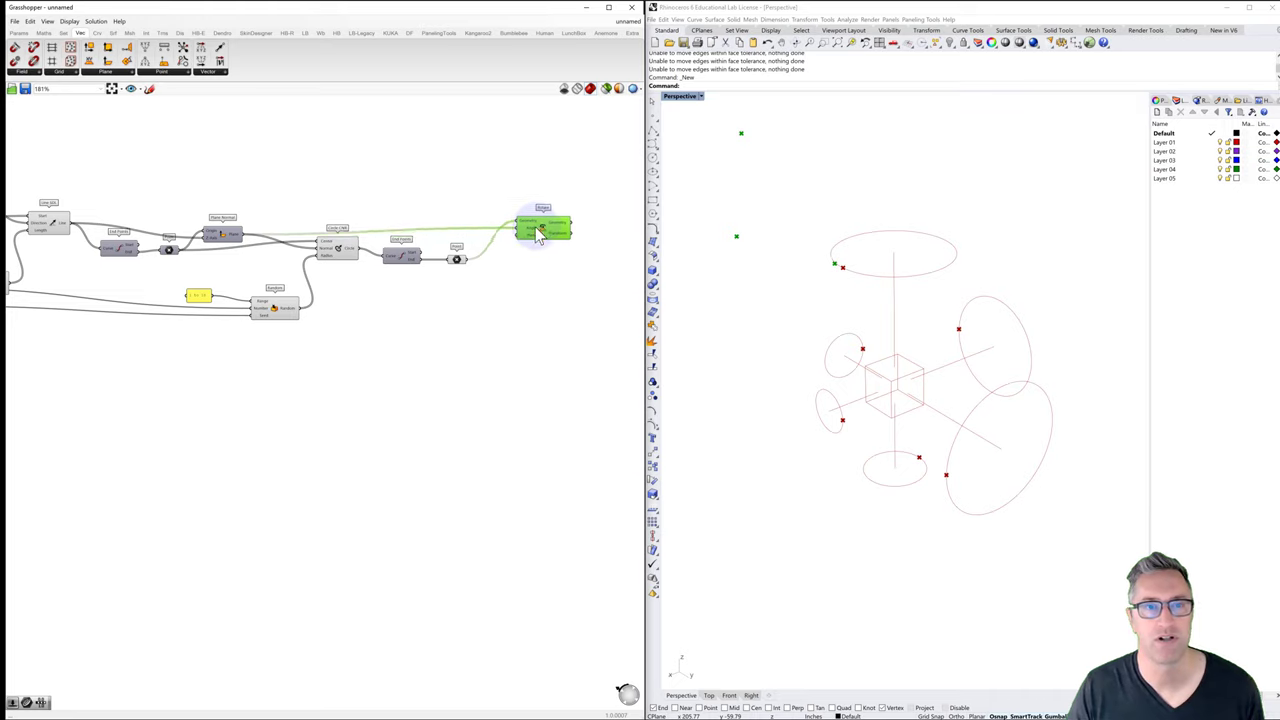
mouse_move(749, 309)
right_mouse_down()
mouse_move(757, 300)
mouse_move(751, 309)
right_mouse_up()
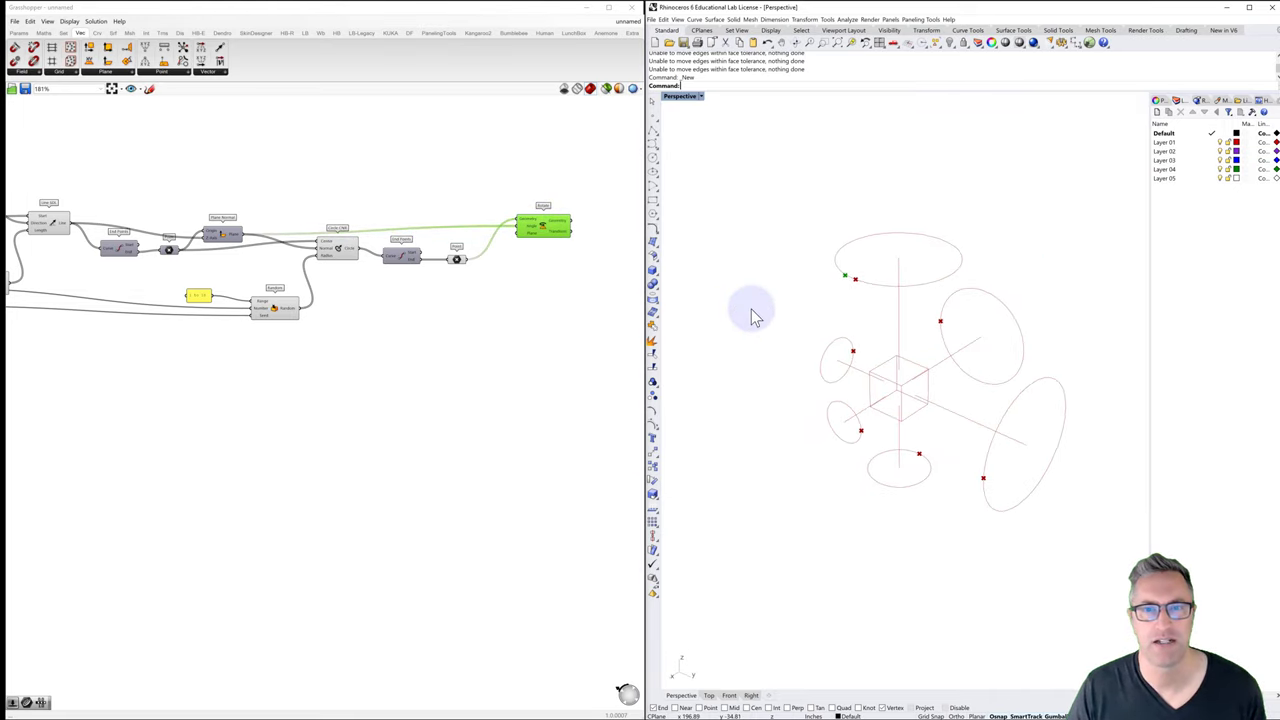
scroll(751, 309, "down", 2)
scroll(751, 309, "up", 2)
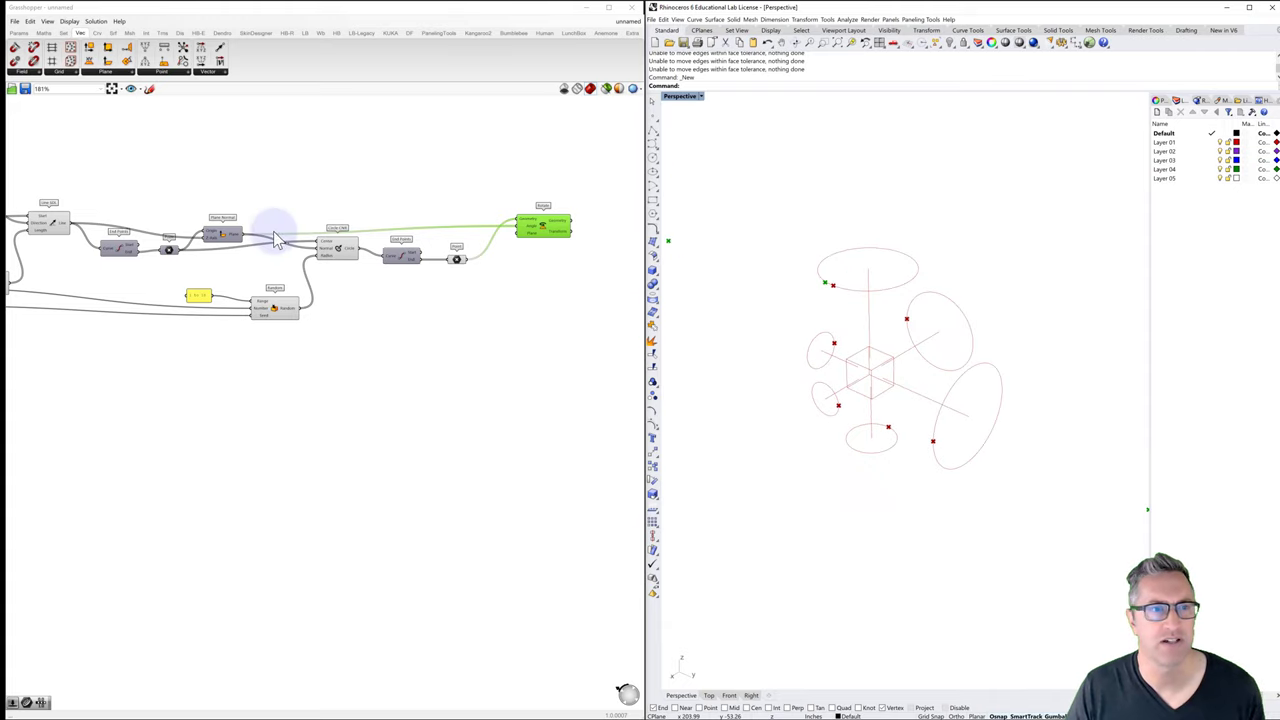
left_click_drag(244, 234, 517, 232)
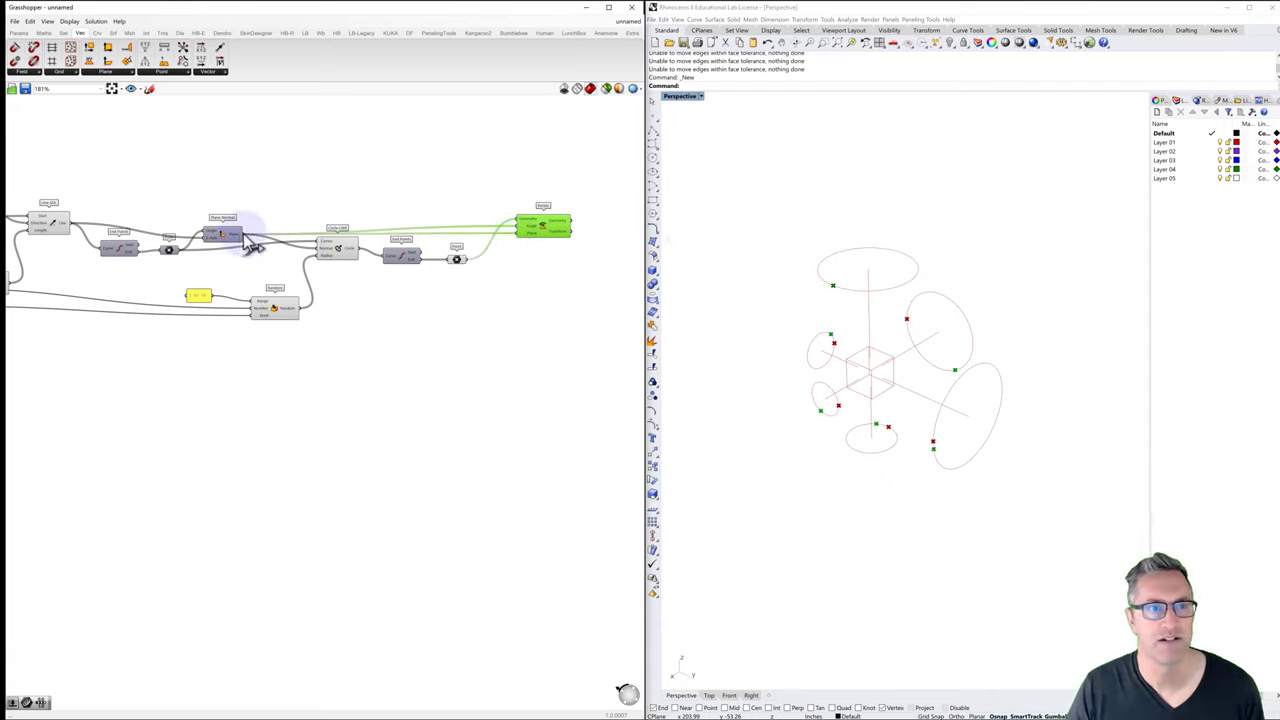
left_click_drag(243, 233, 518, 231)
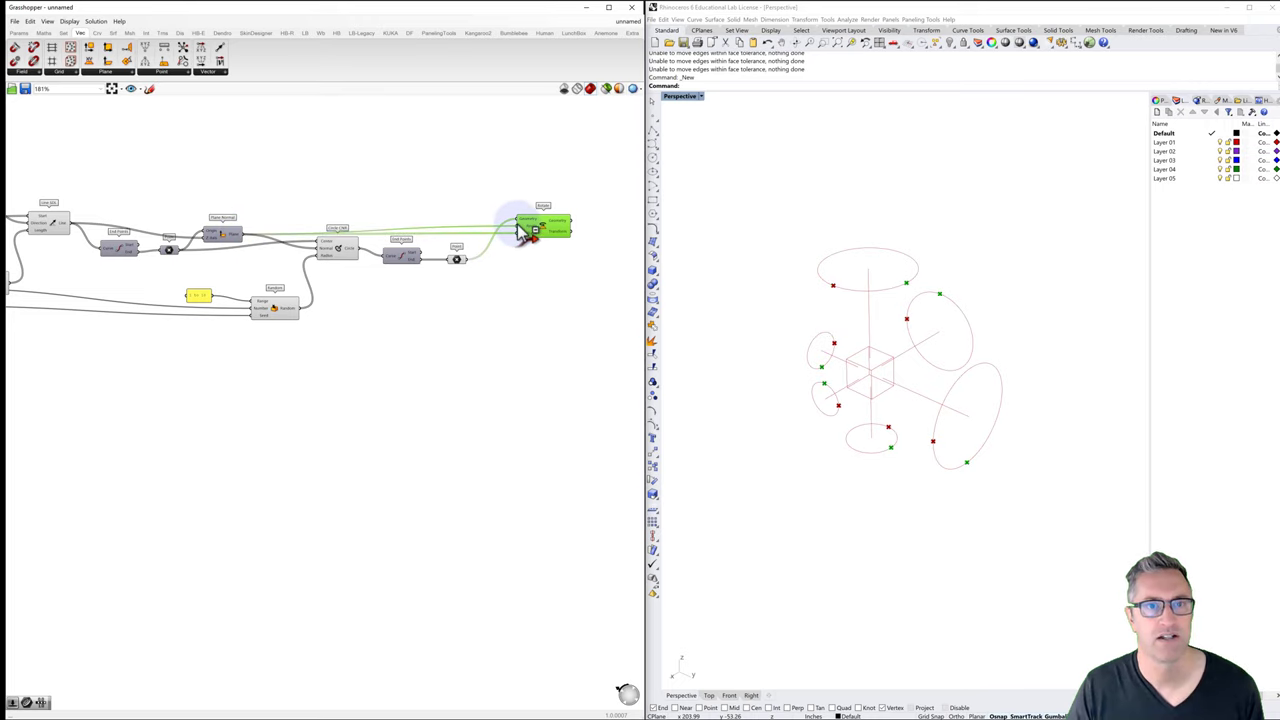
left_click(526, 253)
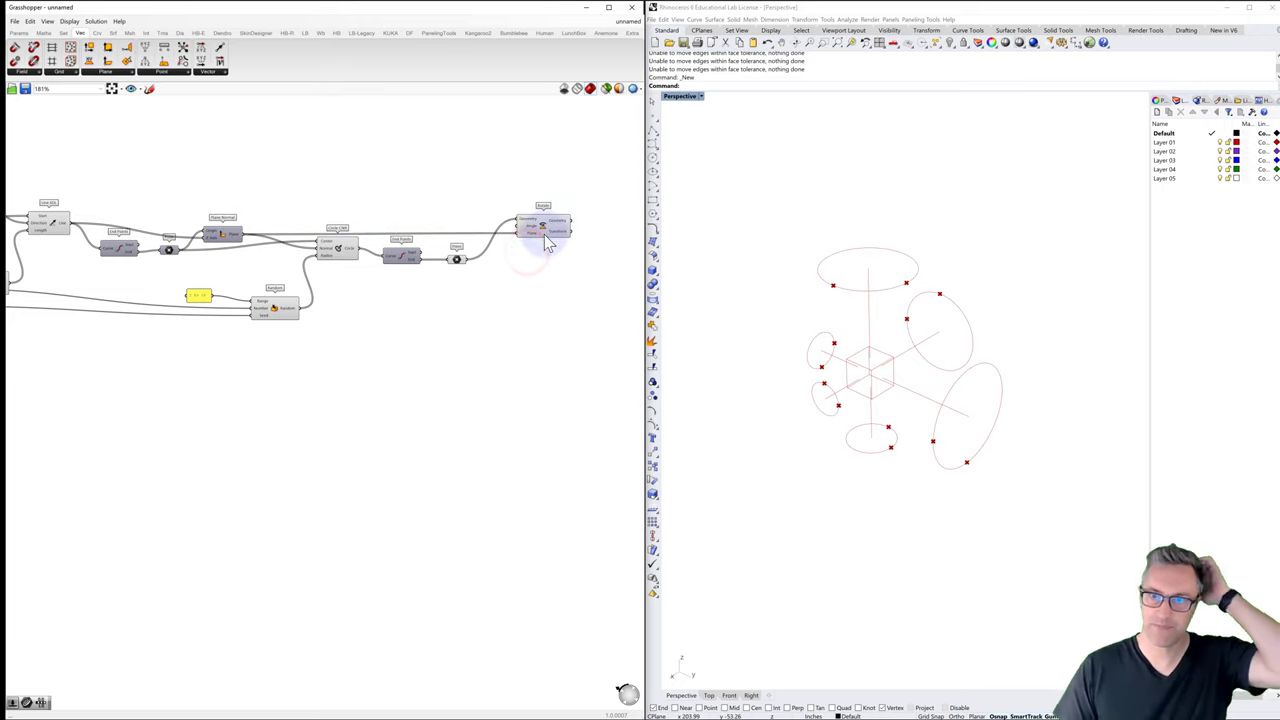
left_click(457, 261)
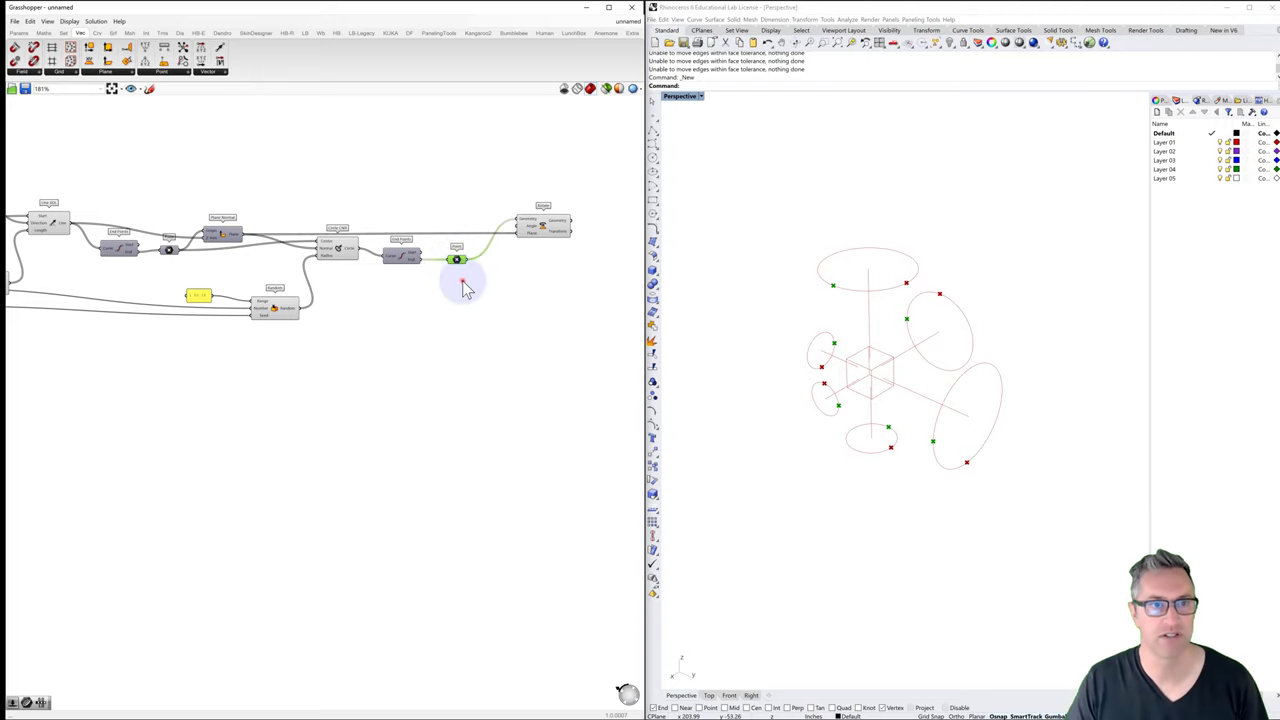
left_click(460, 278)
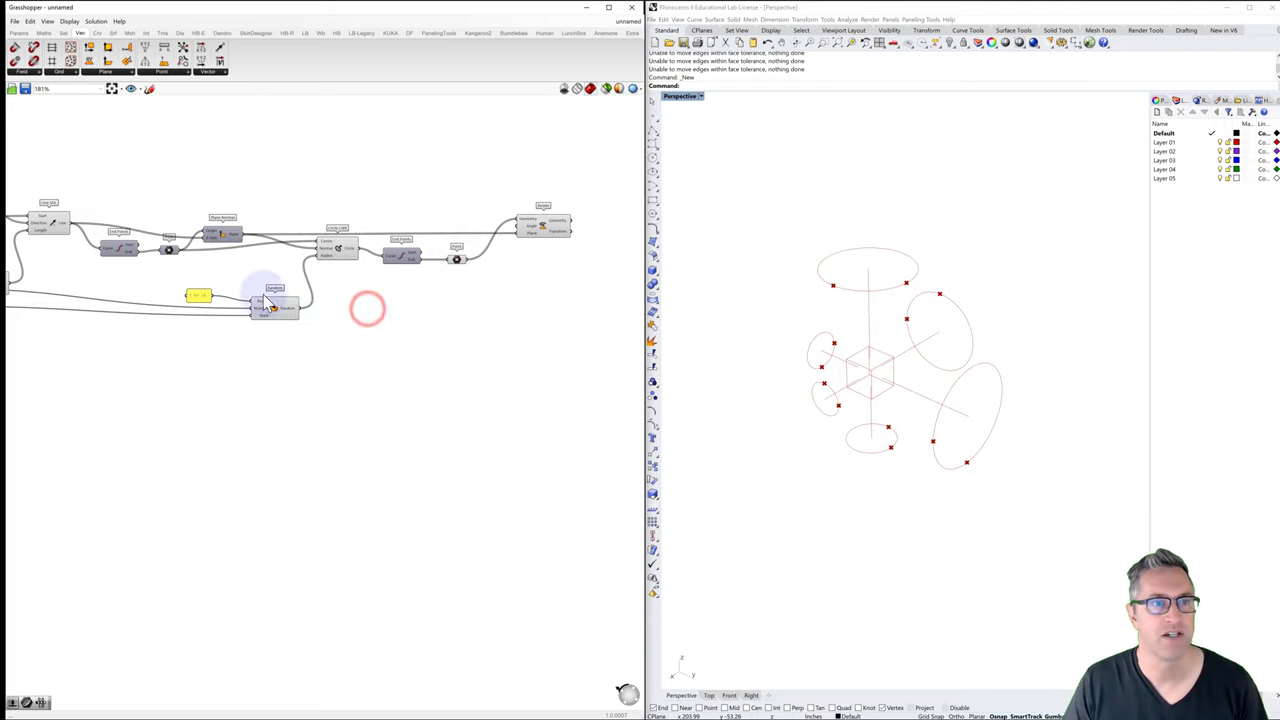
Step: Duplicate the circle-radius Random component and its range panel below Rotate, and set the copied panel to 0 to 360
left_click_drag(168, 284, 314, 352)
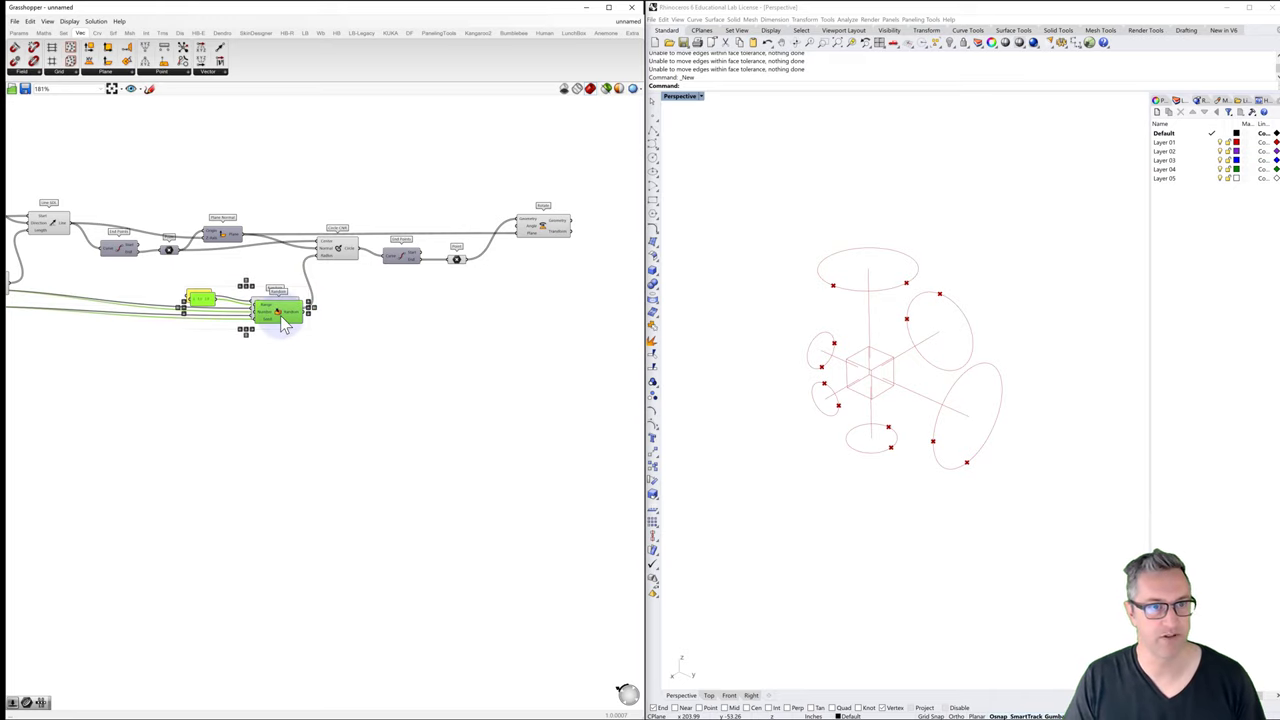
left_click_drag(282, 312, 560, 332, "alt")
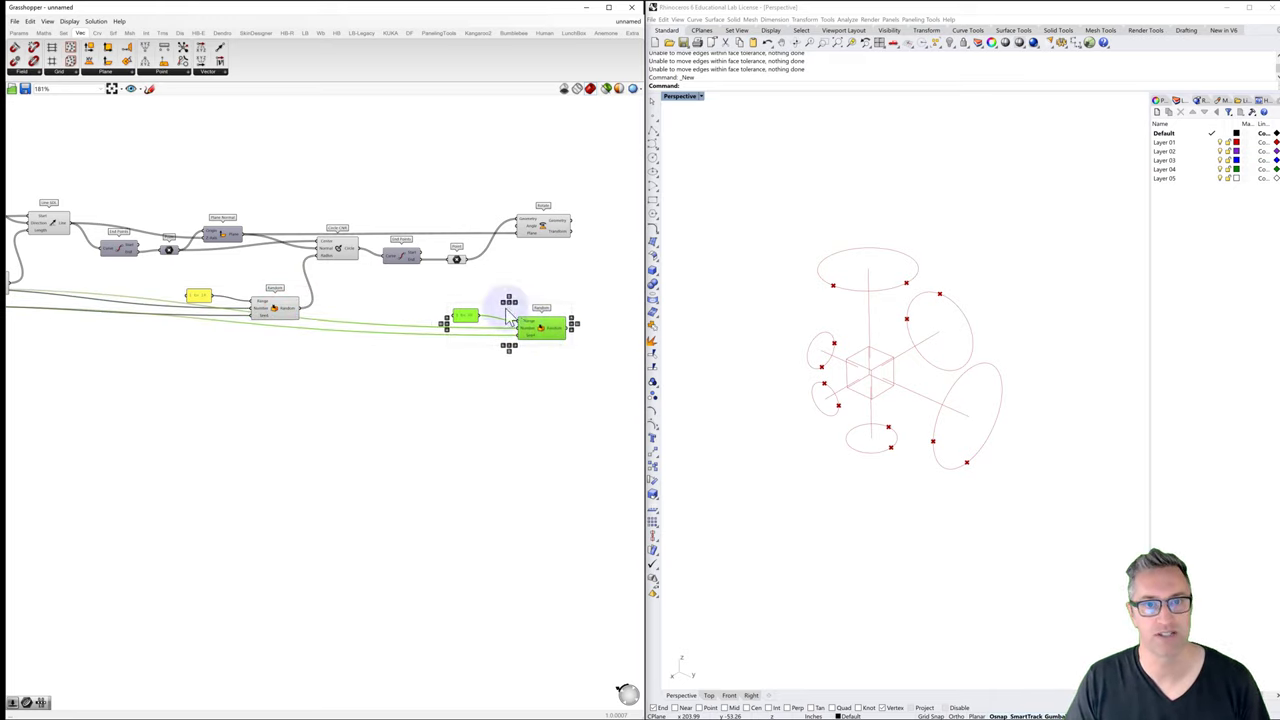
left_click_drag(475, 322, 430, 322)
left_click(420, 292)
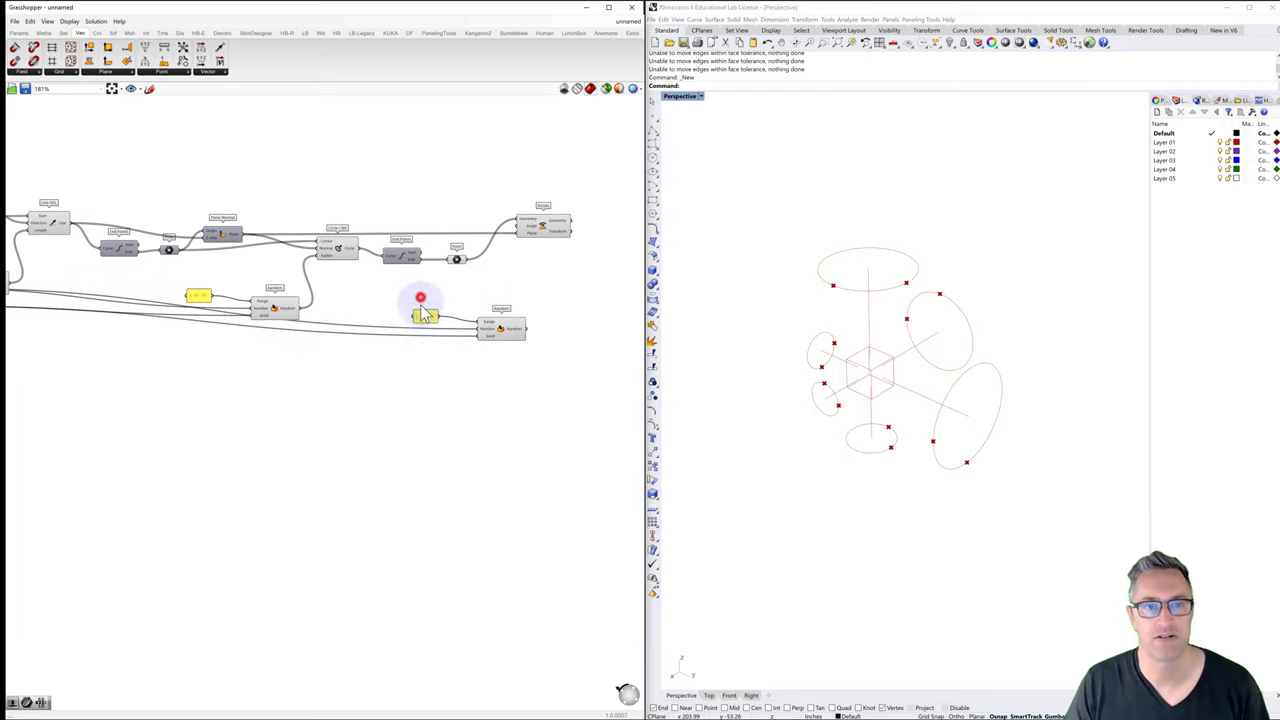
double_click(425, 315)
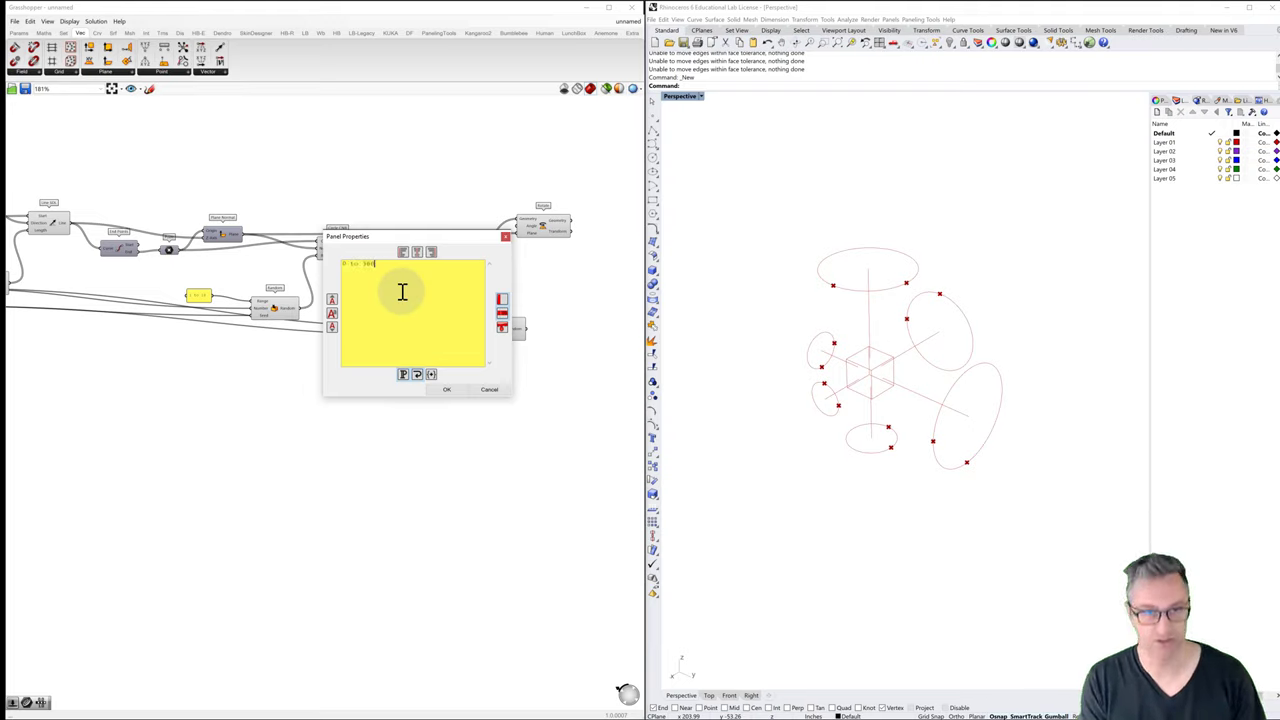
left_click(447, 393)
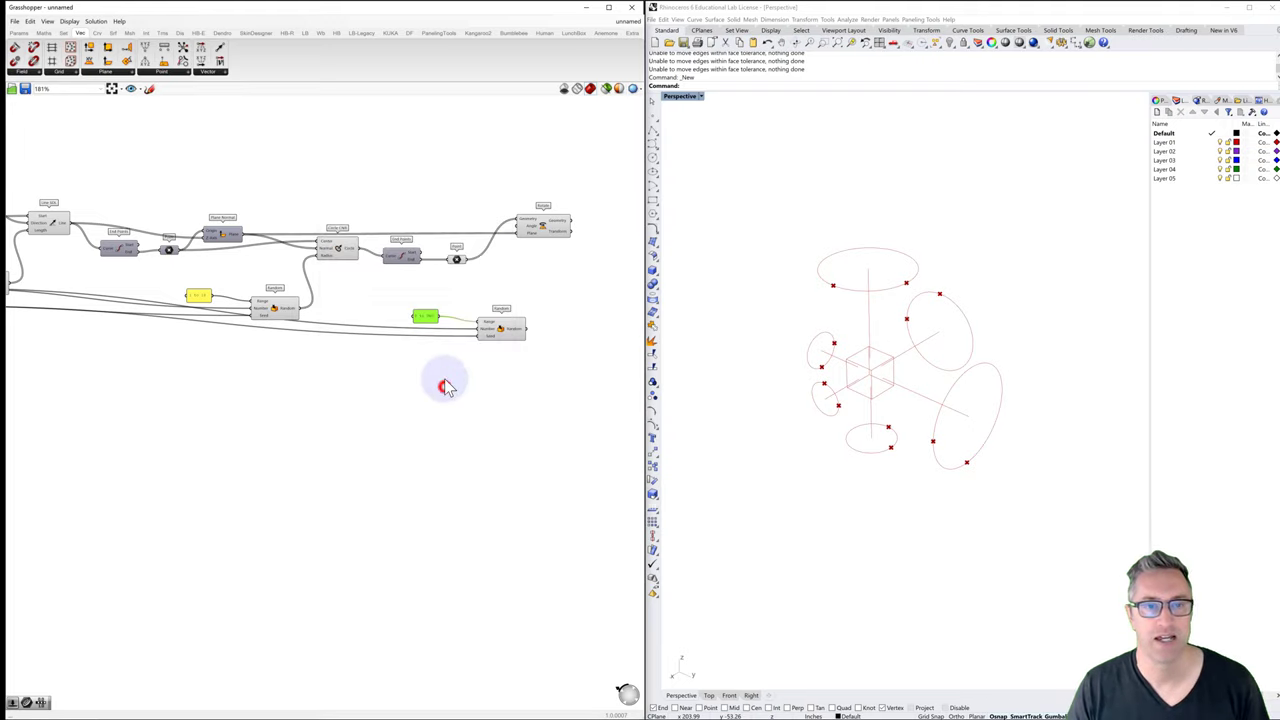
Step: Set the Rotate component's Angle input to degrees and feed it from the duplicated Random component's output
right_click(531, 229)
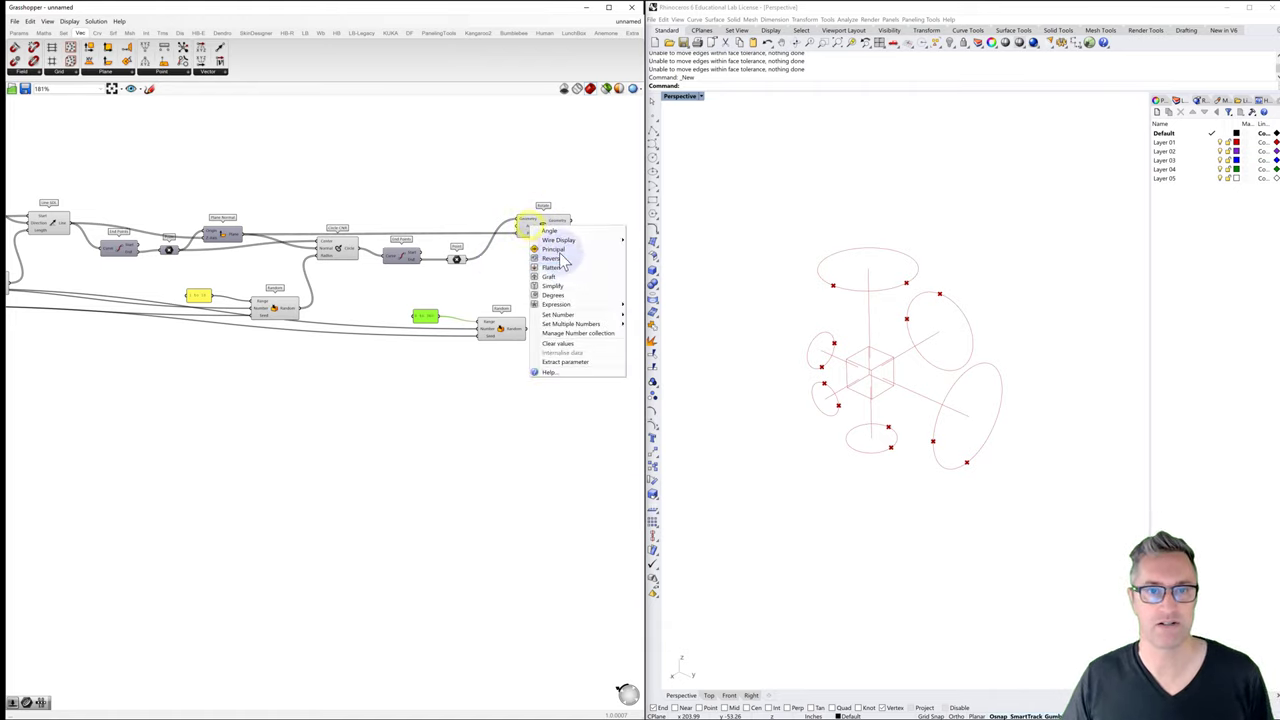
left_click(554, 297)
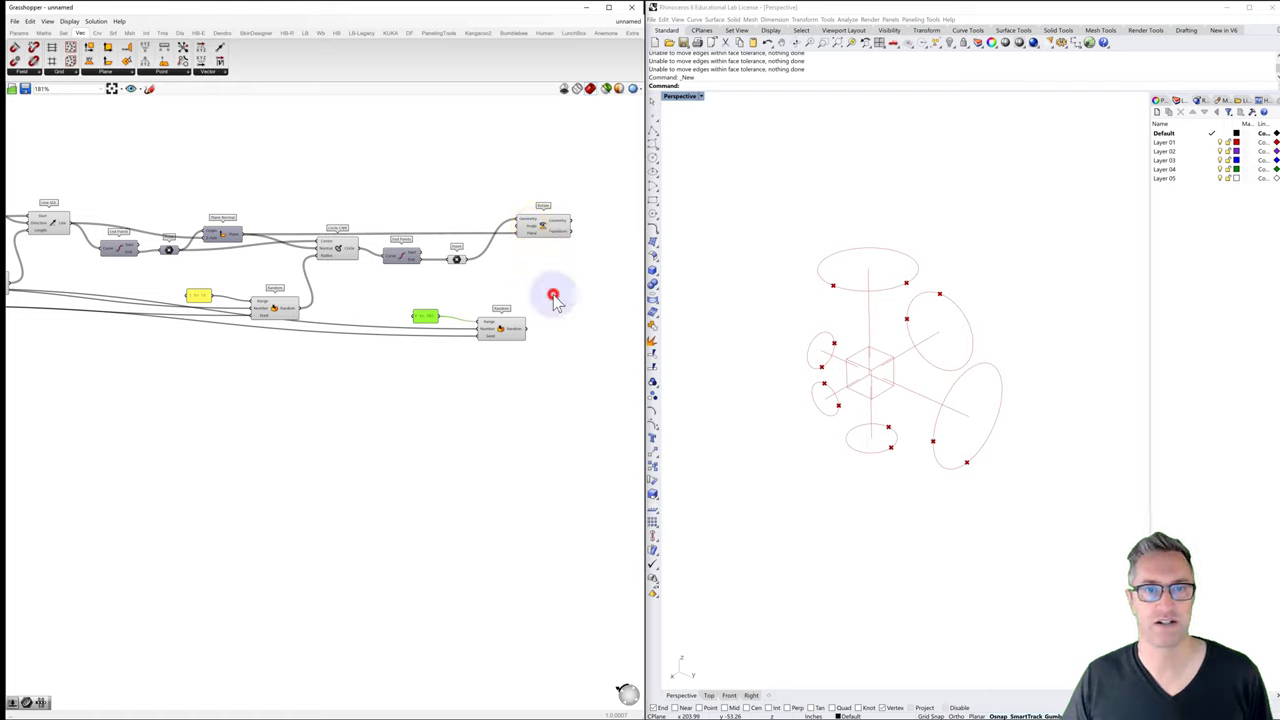
left_click_drag(526, 328, 520, 232)
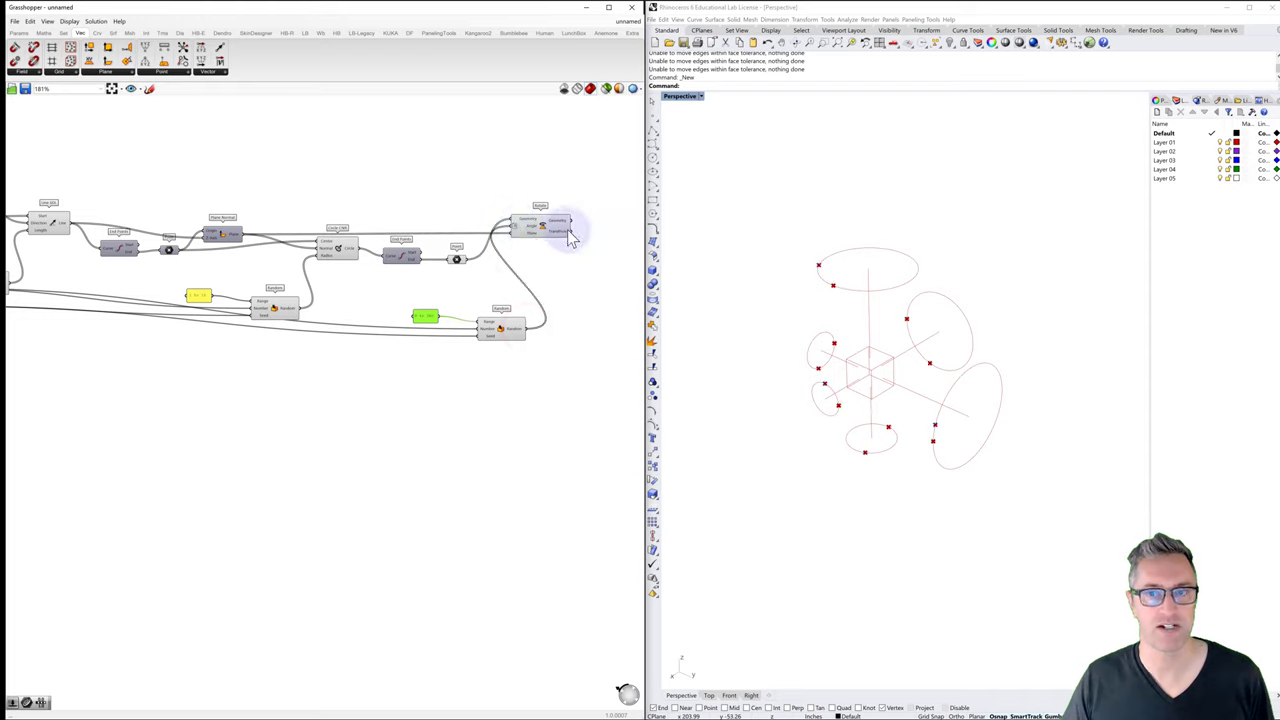
right_click_drag(820, 375, 894, 381)
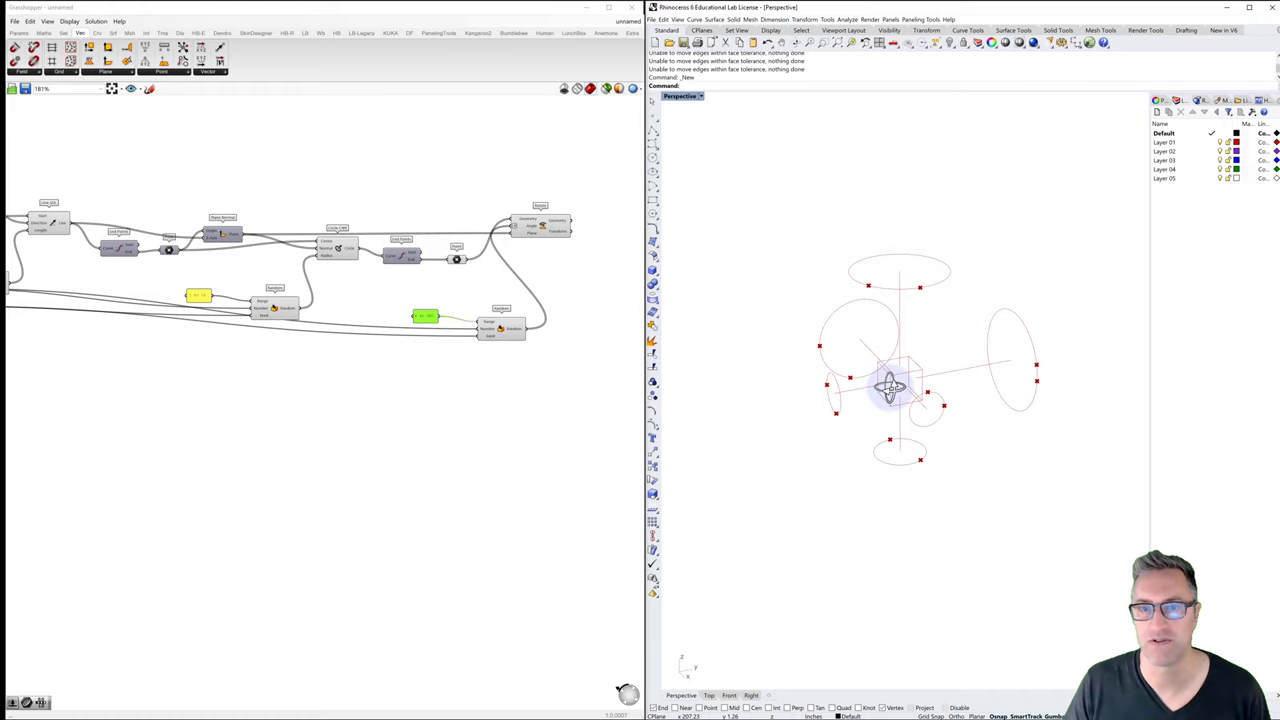
Step: Inspect the random angle values by attaching an enlarged Panel to the duplicated Random component's output, and delete that panel
right_click_drag(568, 376, 516, 362)
double_click(519, 350)
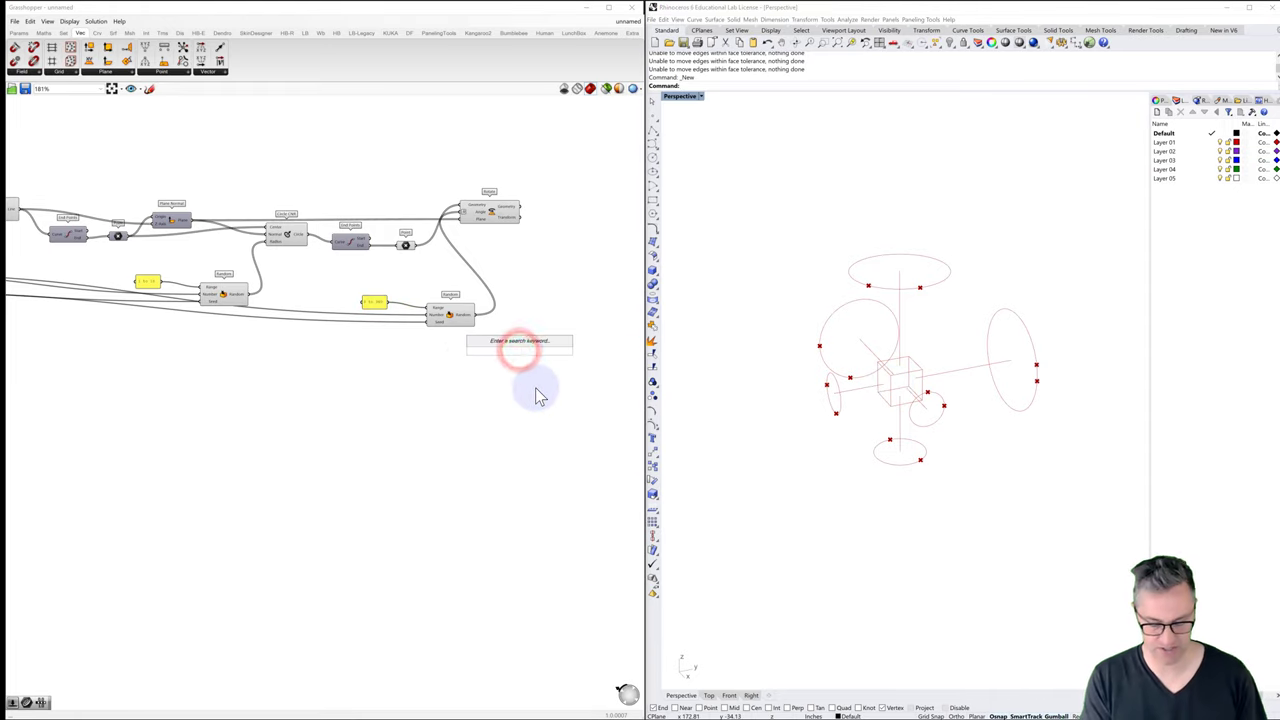
type("p")
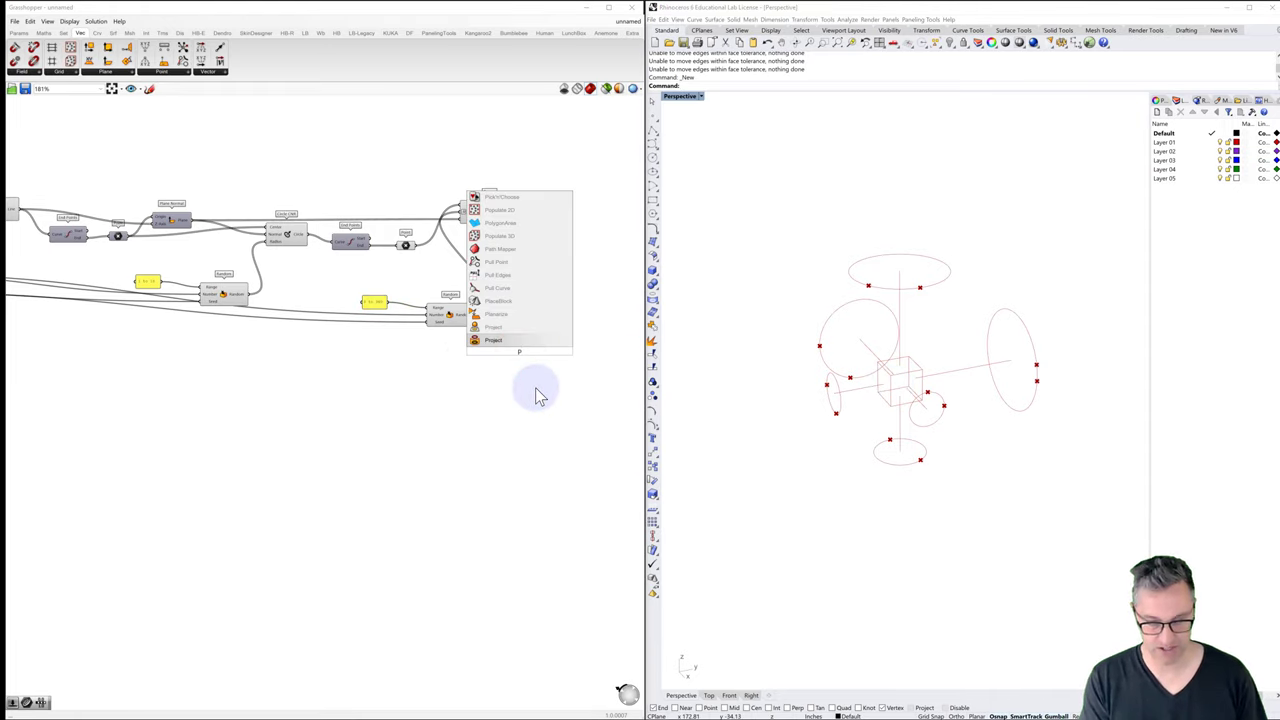
key("BackSpace")
type("panel")
key("Return")
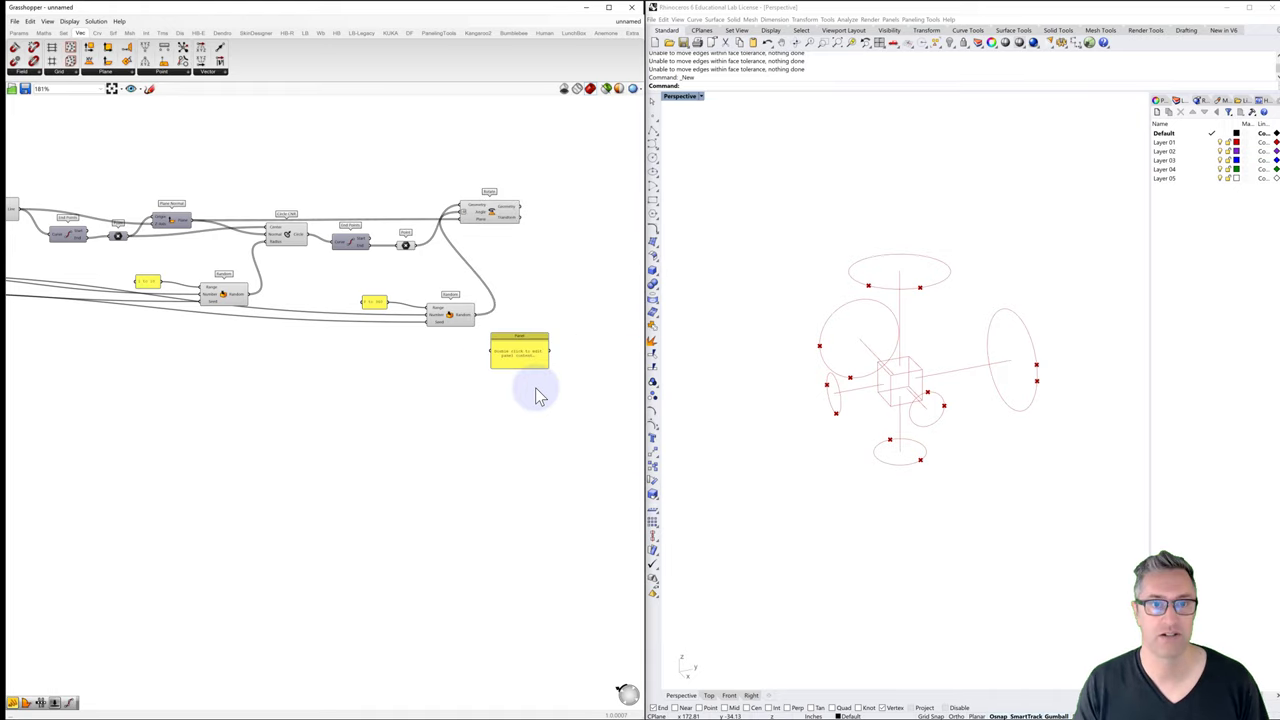
left_click_drag(478, 316, 484, 350)
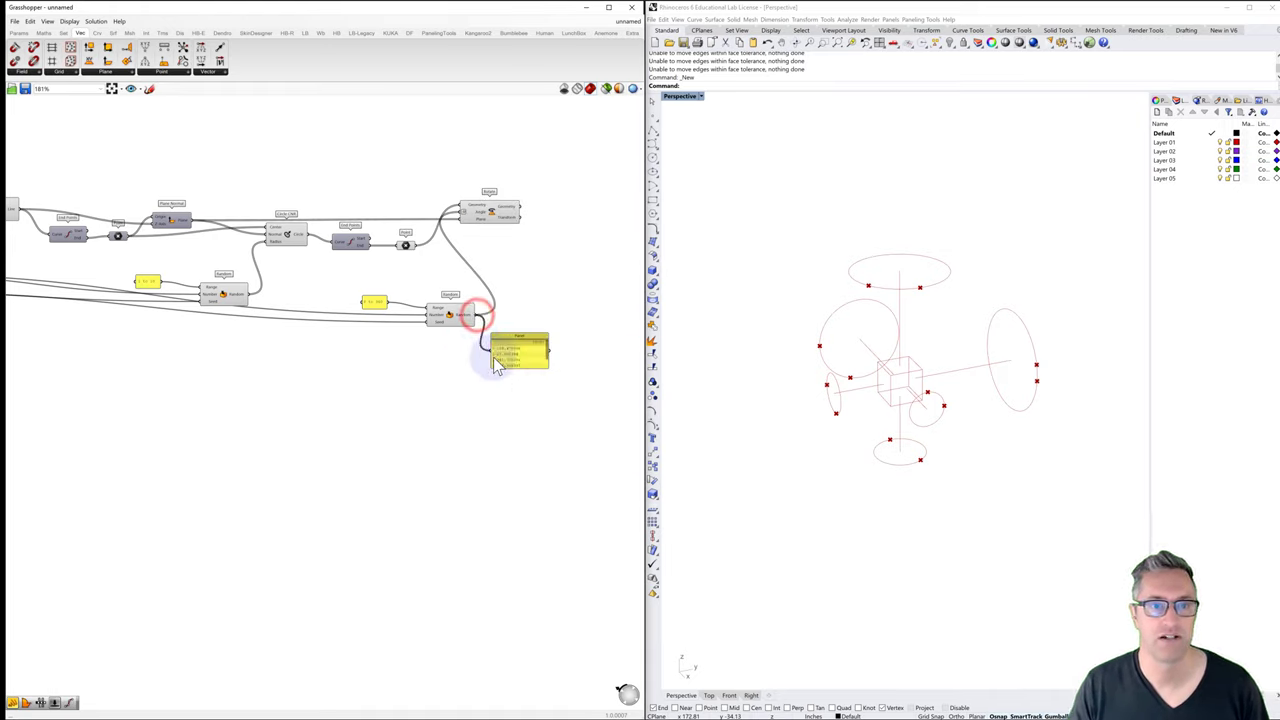
left_click_drag(510, 369, 526, 440)
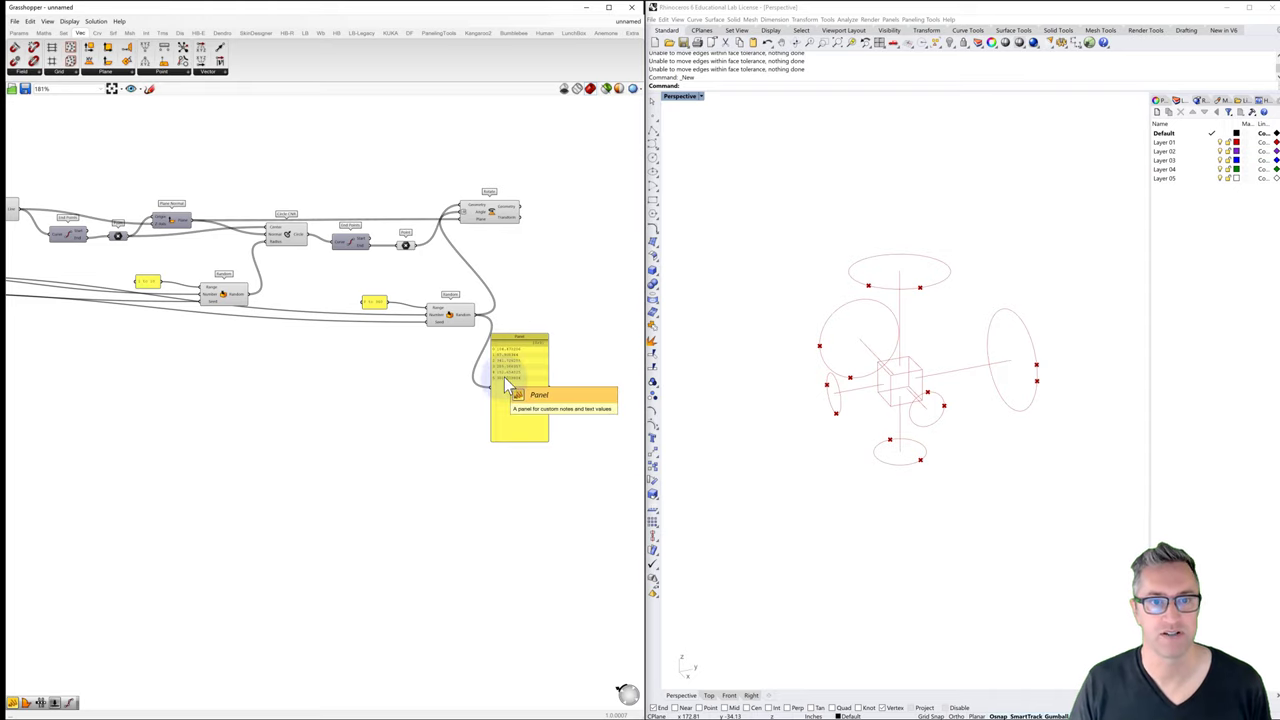
left_click_drag(503, 337, 526, 333)
key("Delete")
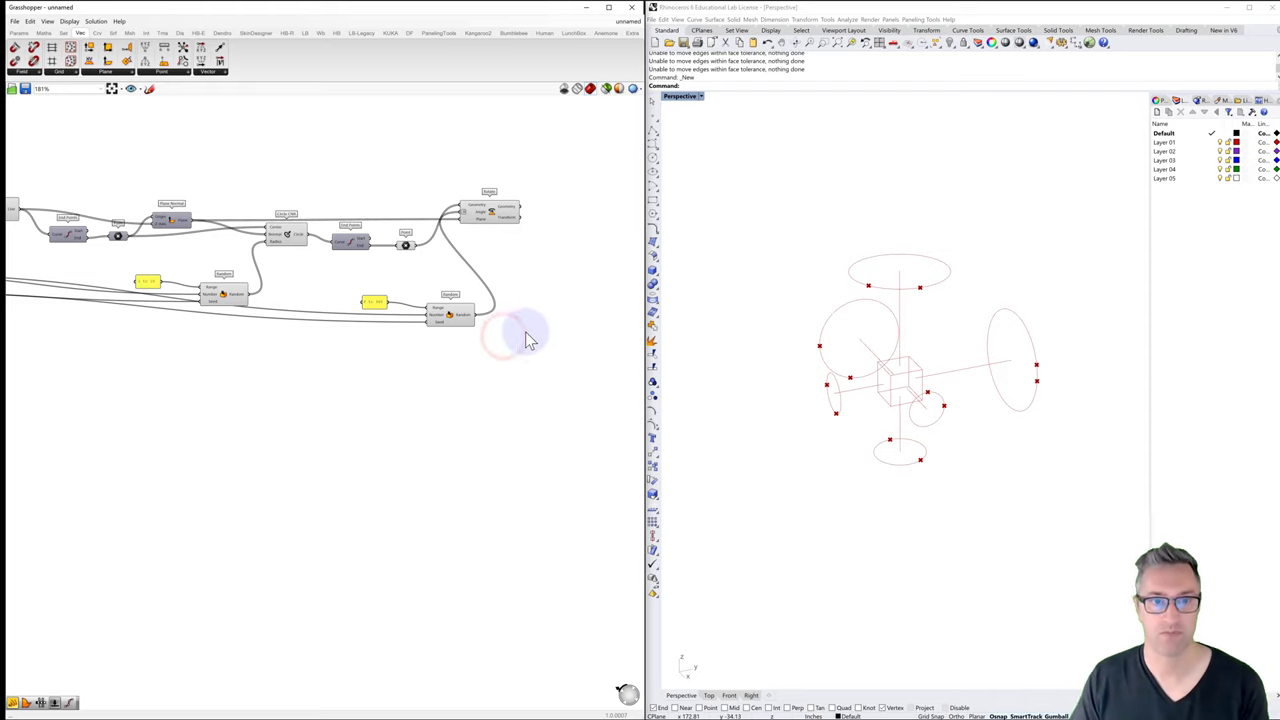
Step: Hide the previews of the circle end Point, Circle CNR and Line SDL components, leaving only the box and rotated points displayed
right_click_drag(388, 277, 420, 280)
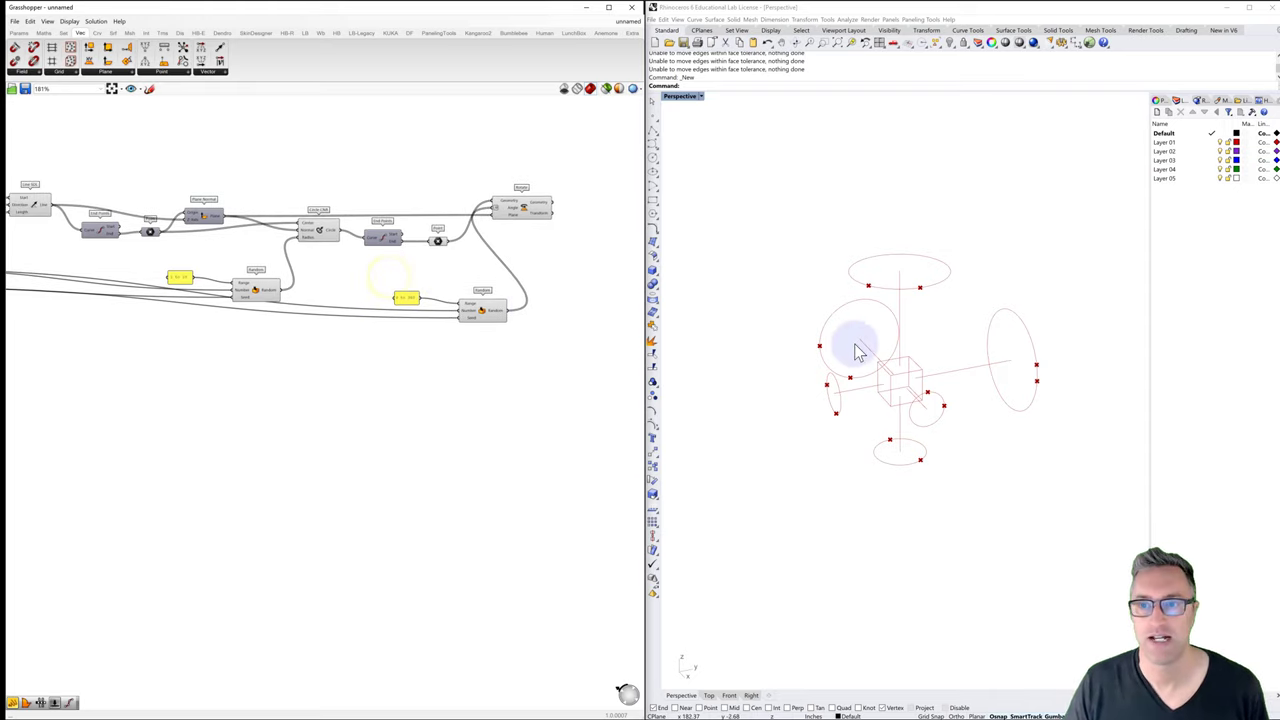
mouse_move(443, 248)
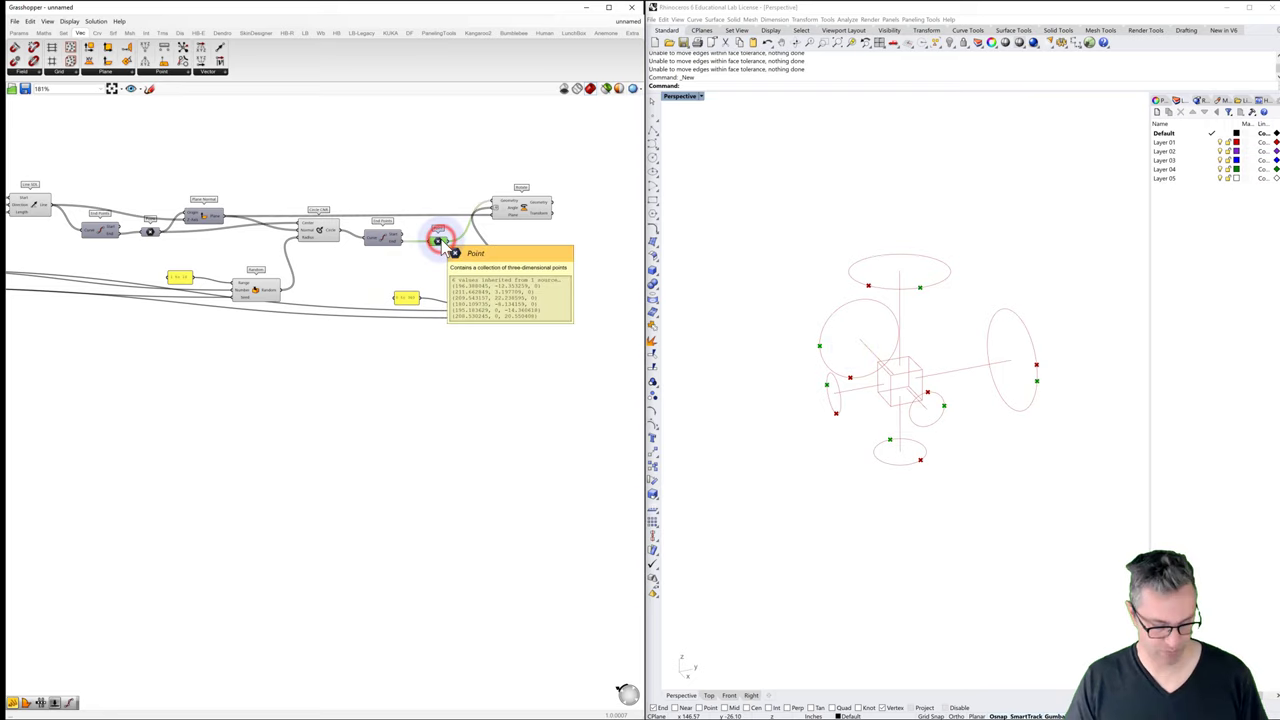
right_click_drag(328, 243, 363, 243)
left_click(359, 233)
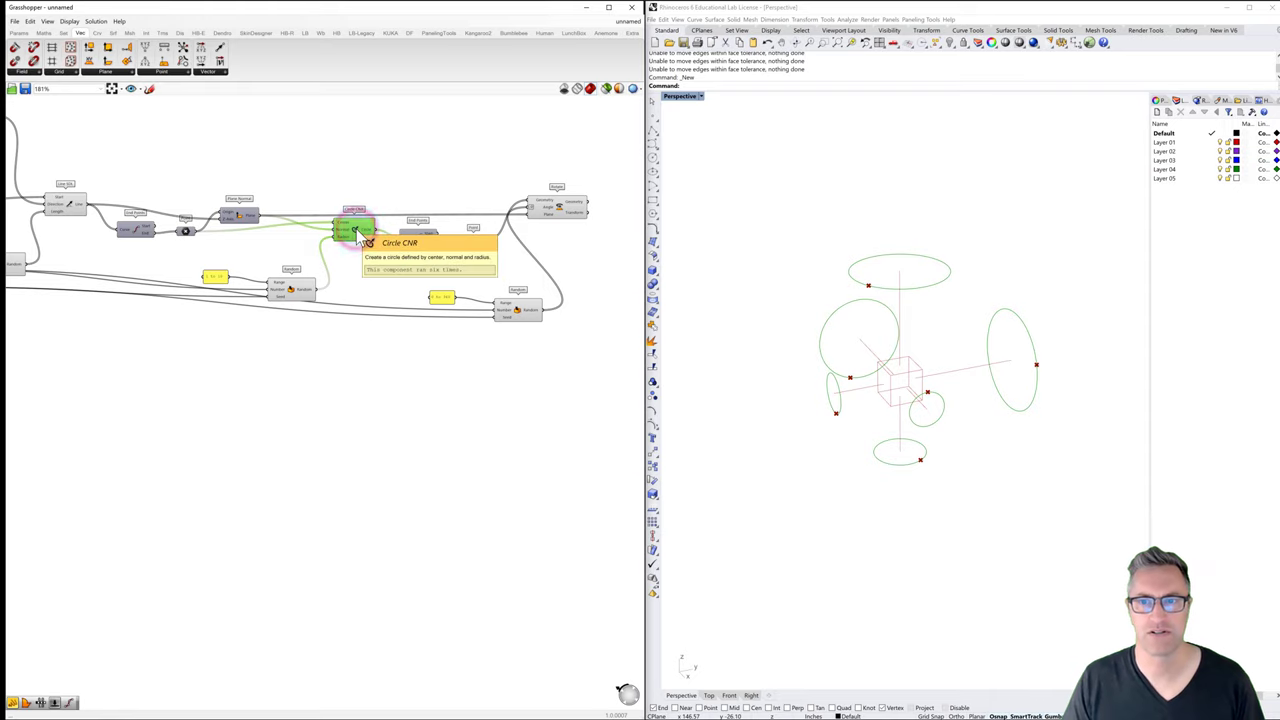
key("ctrl+q")
right_click_drag(316, 237, 413, 239)
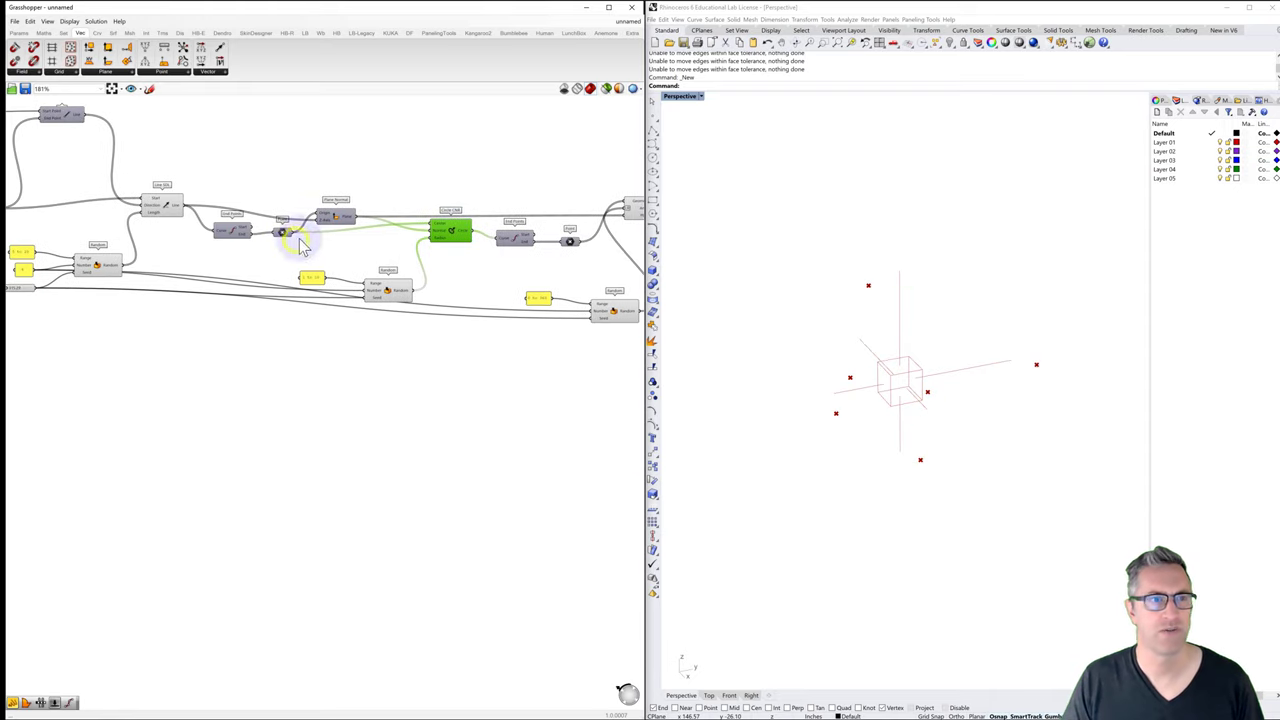
left_click(166, 205)
key("ctrl+q")
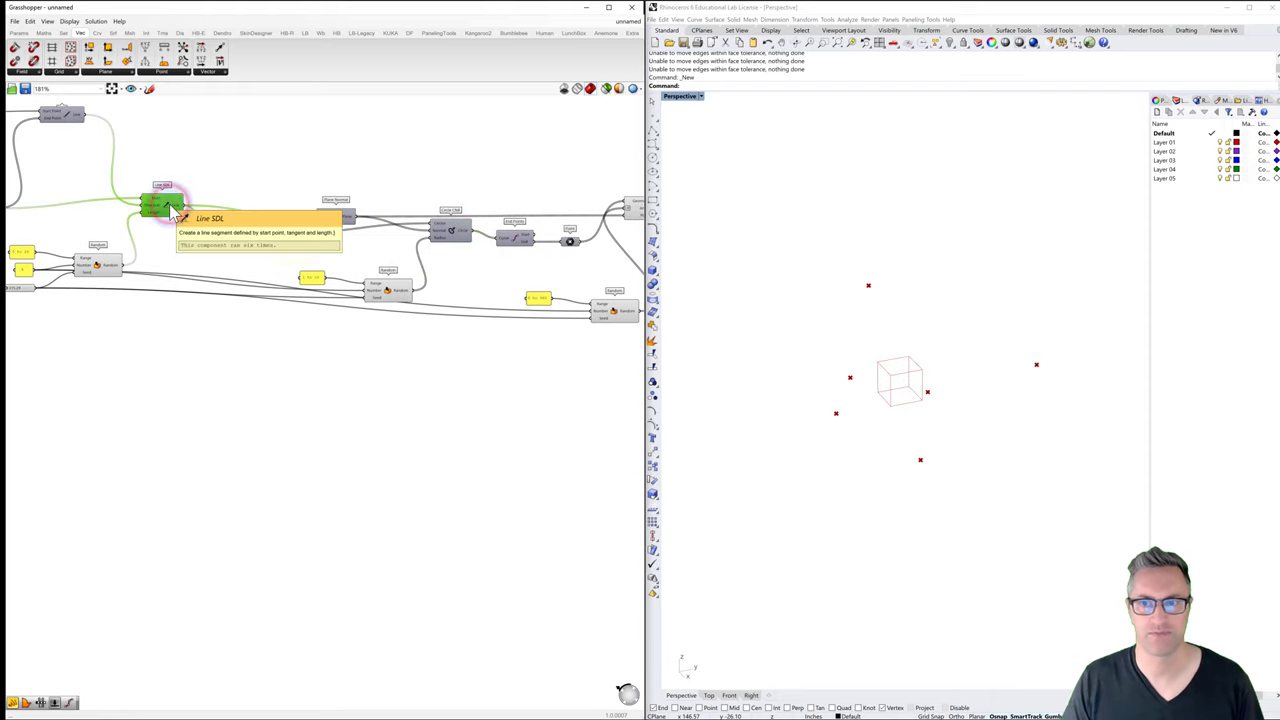
right_click_drag(816, 362, 893, 434)
right_click_drag(828, 368, 912, 398)
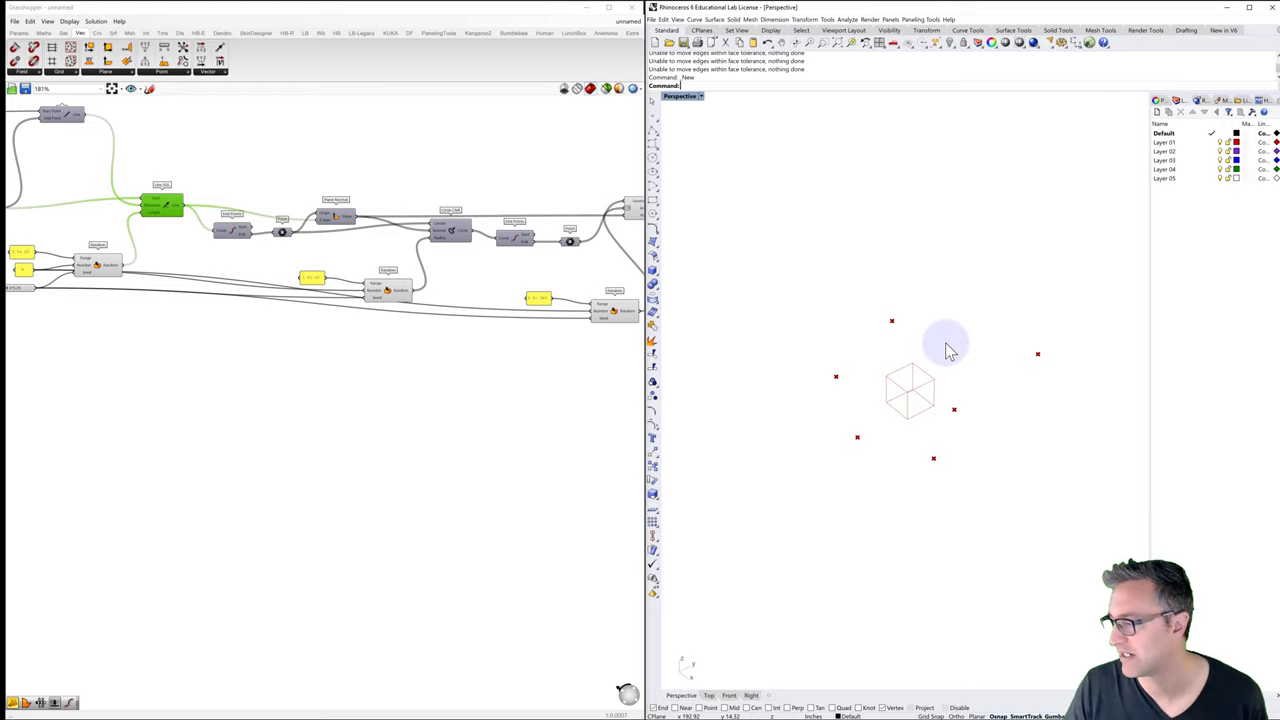
left_click(912, 372)
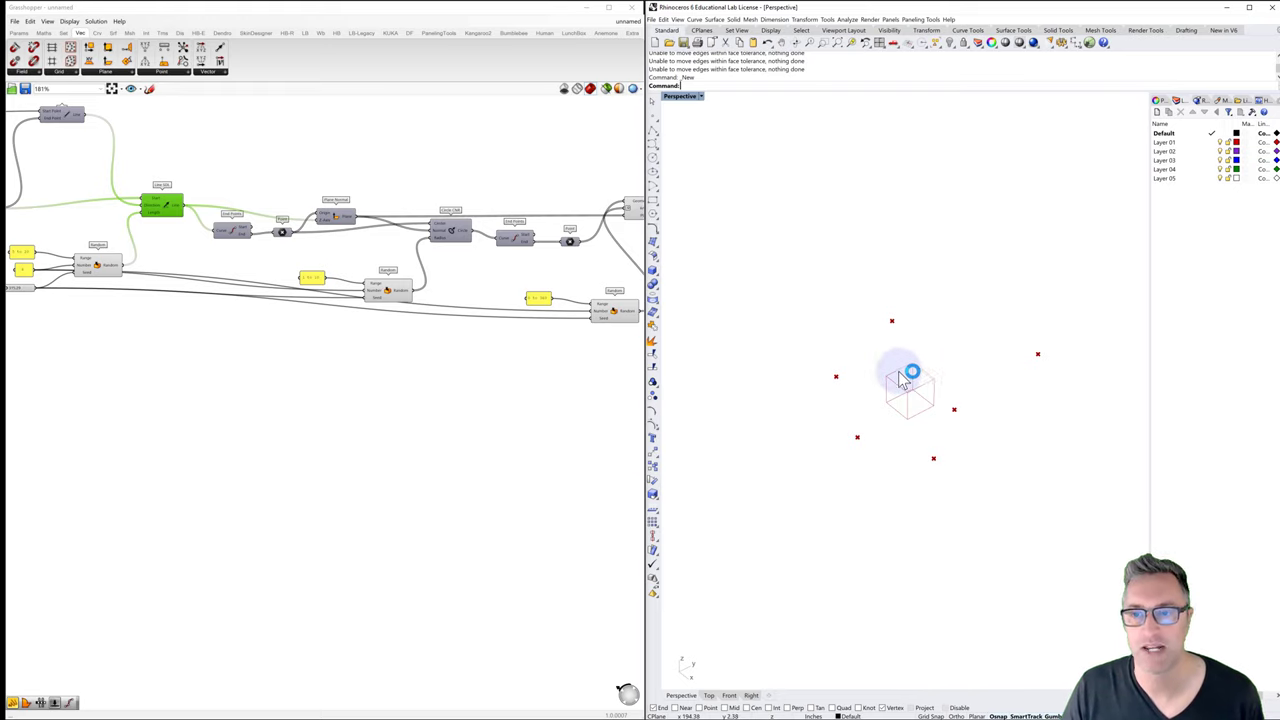
Step: Add a two-point Line component after Rotate and connect Rotate's Geometry output to its End Point input
right_click_drag(546, 354, 303, 351)
scroll(476, 297, "down", 2)
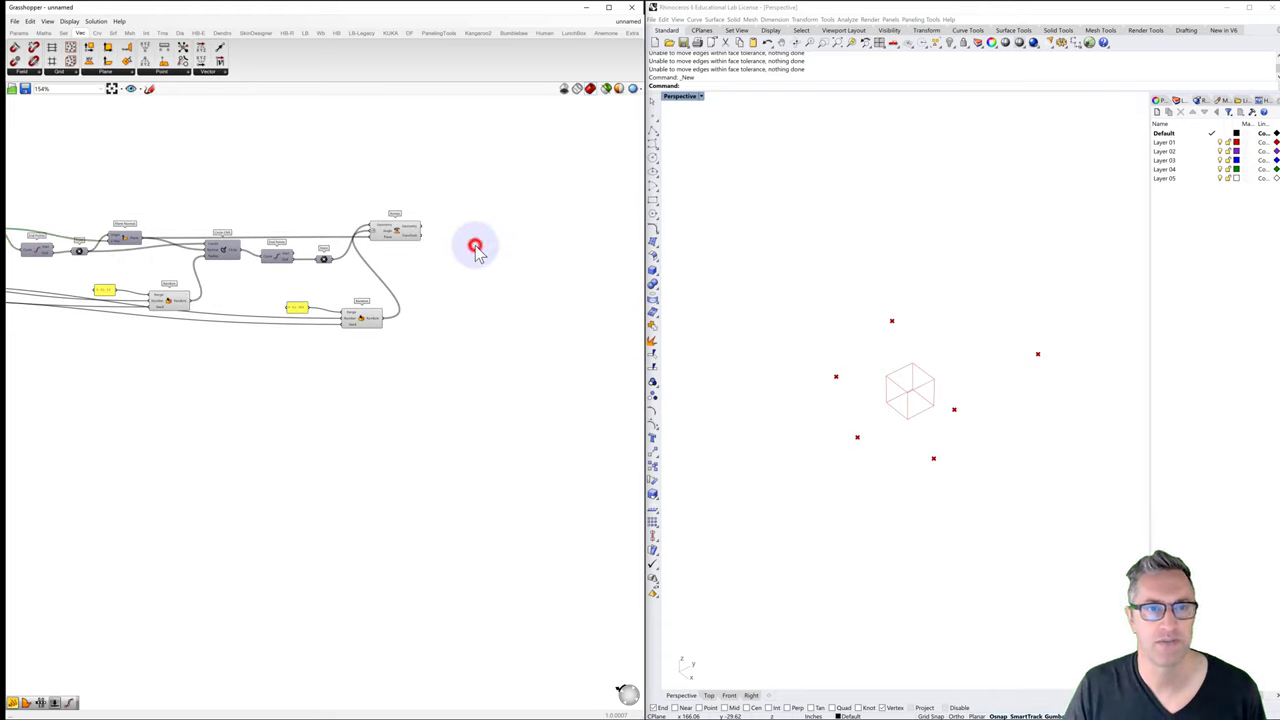
double_click(476, 250)
type("line")
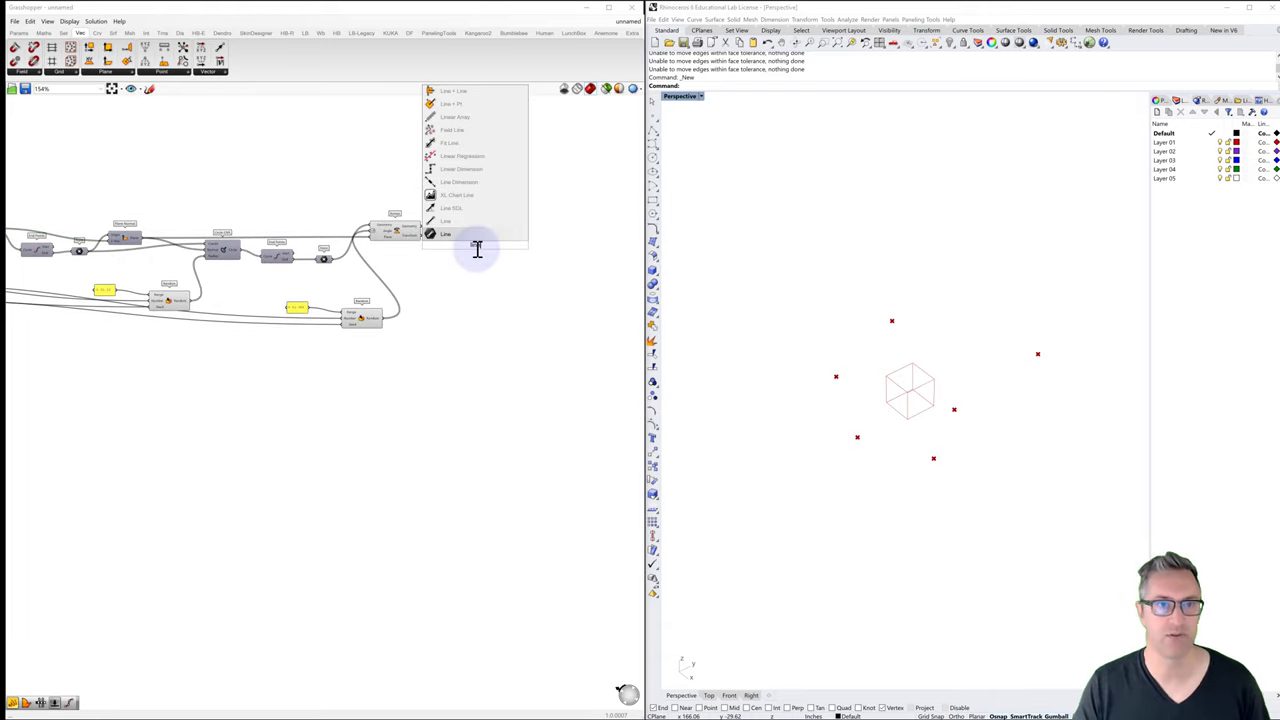
left_click(447, 224)
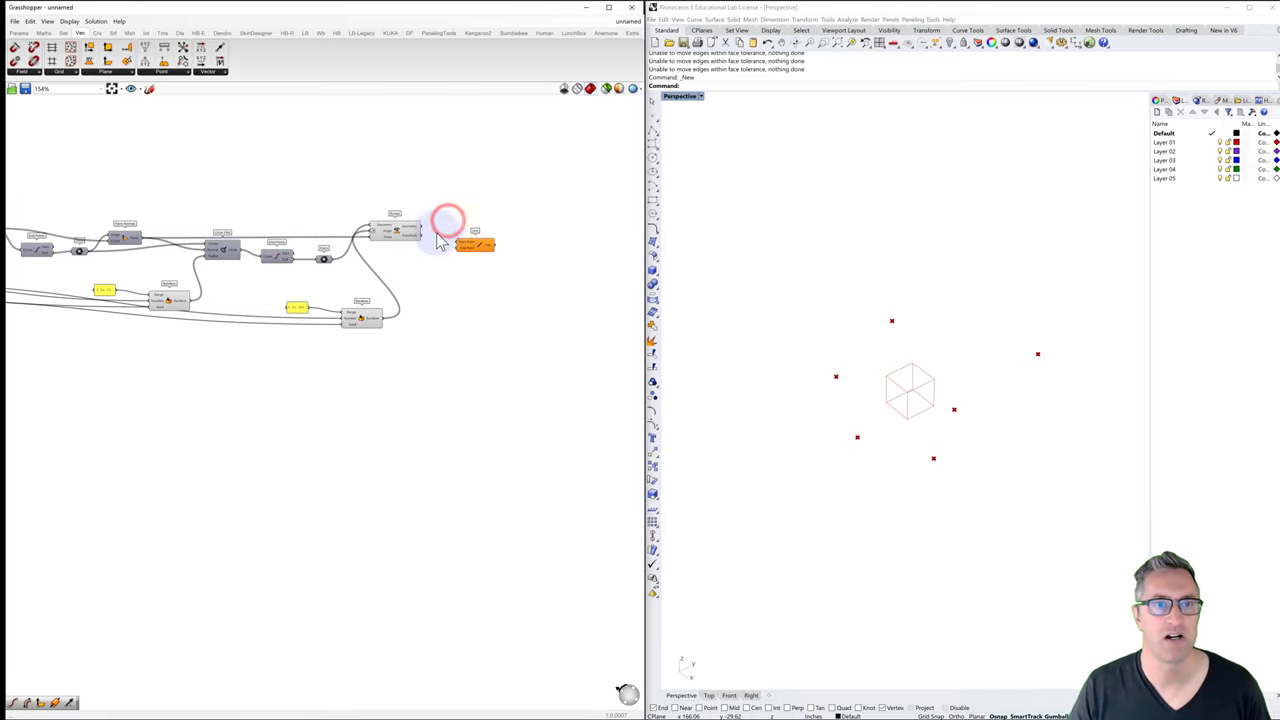
left_click_drag(421, 230, 455, 250)
left_click(405, 229)
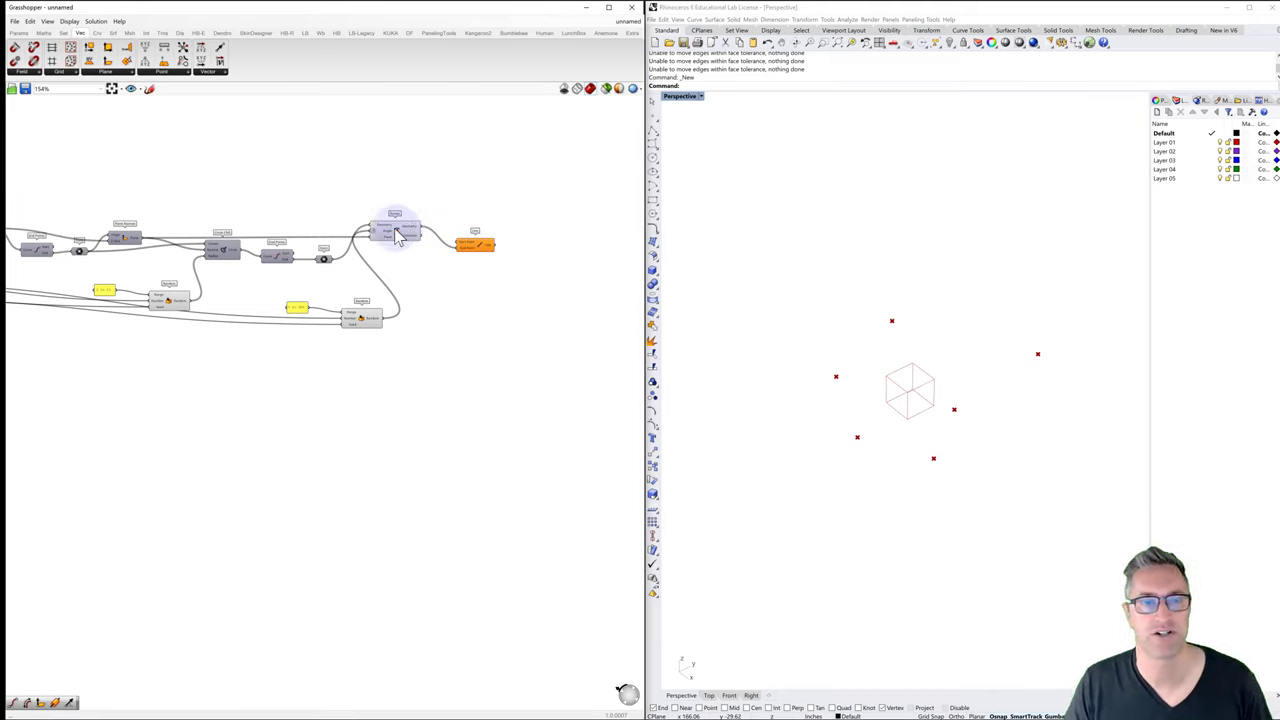
right_click_drag(391, 245, 451, 242)
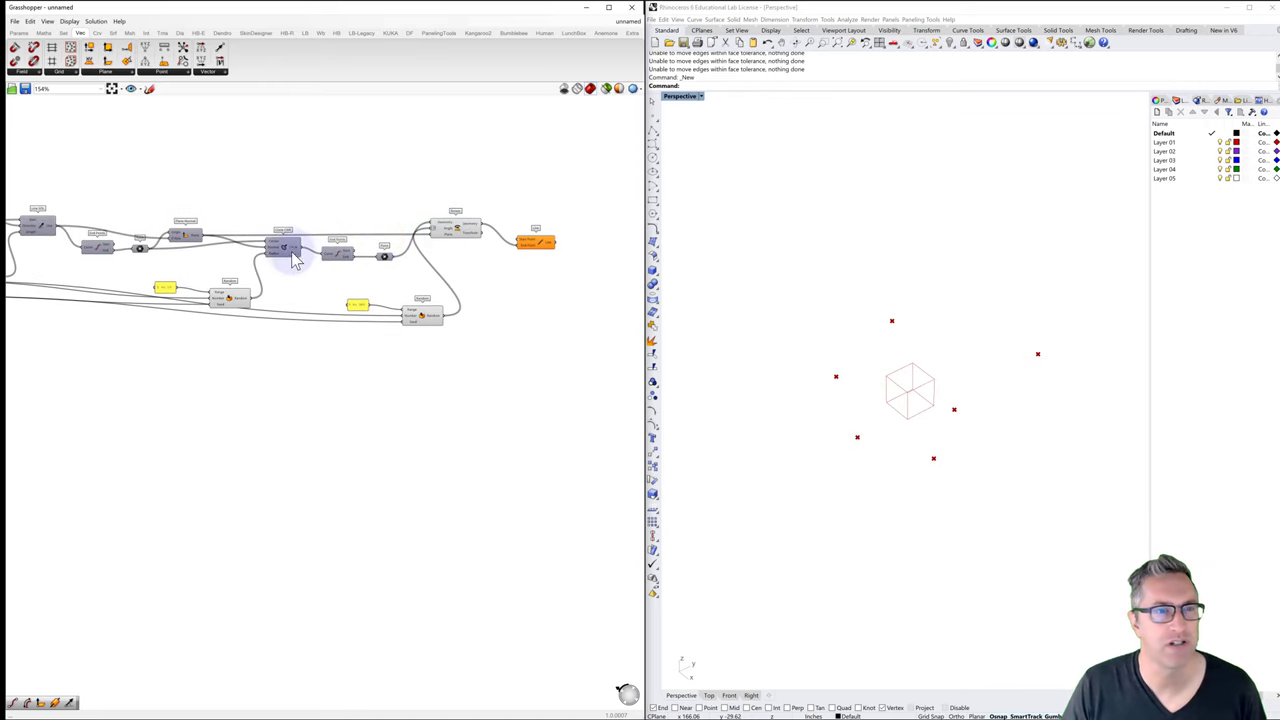
Step: Connect the Area component's Centroid output to the Start Point input of the new Line component and check the resulting lines around the box
right_click_drag(194, 246, 316, 229)
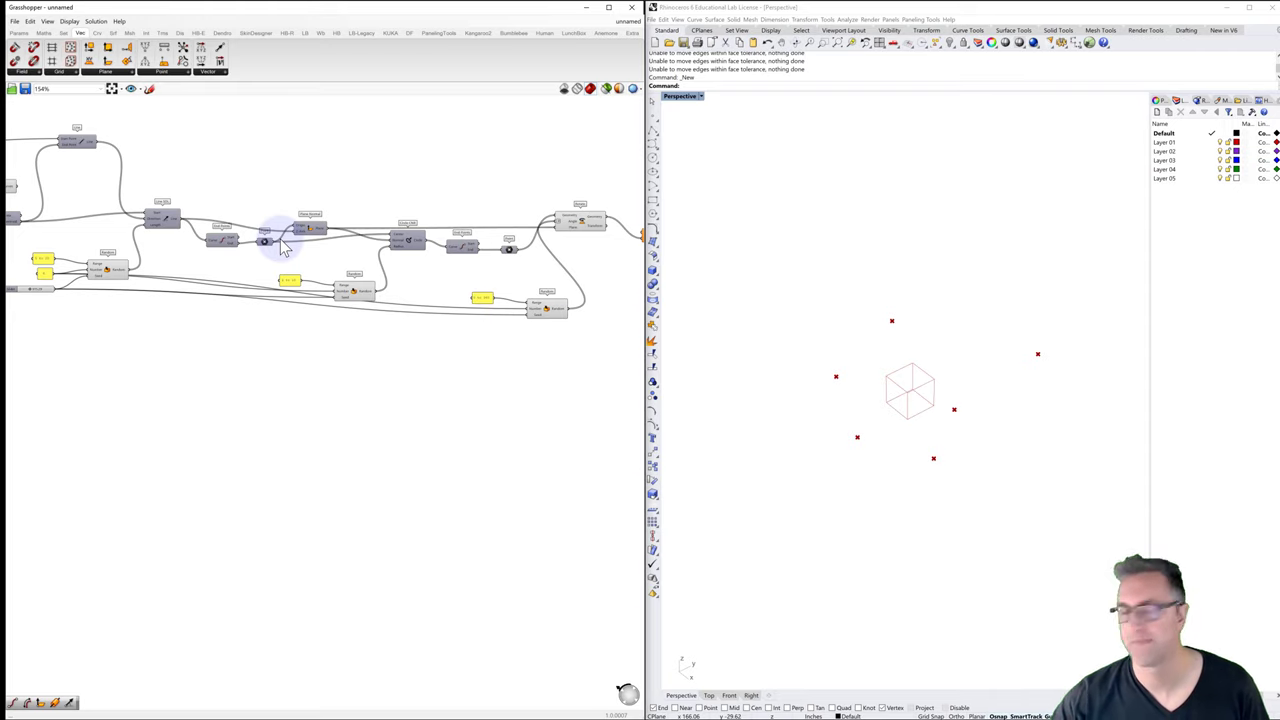
right_click_drag(94, 251, 114, 211)
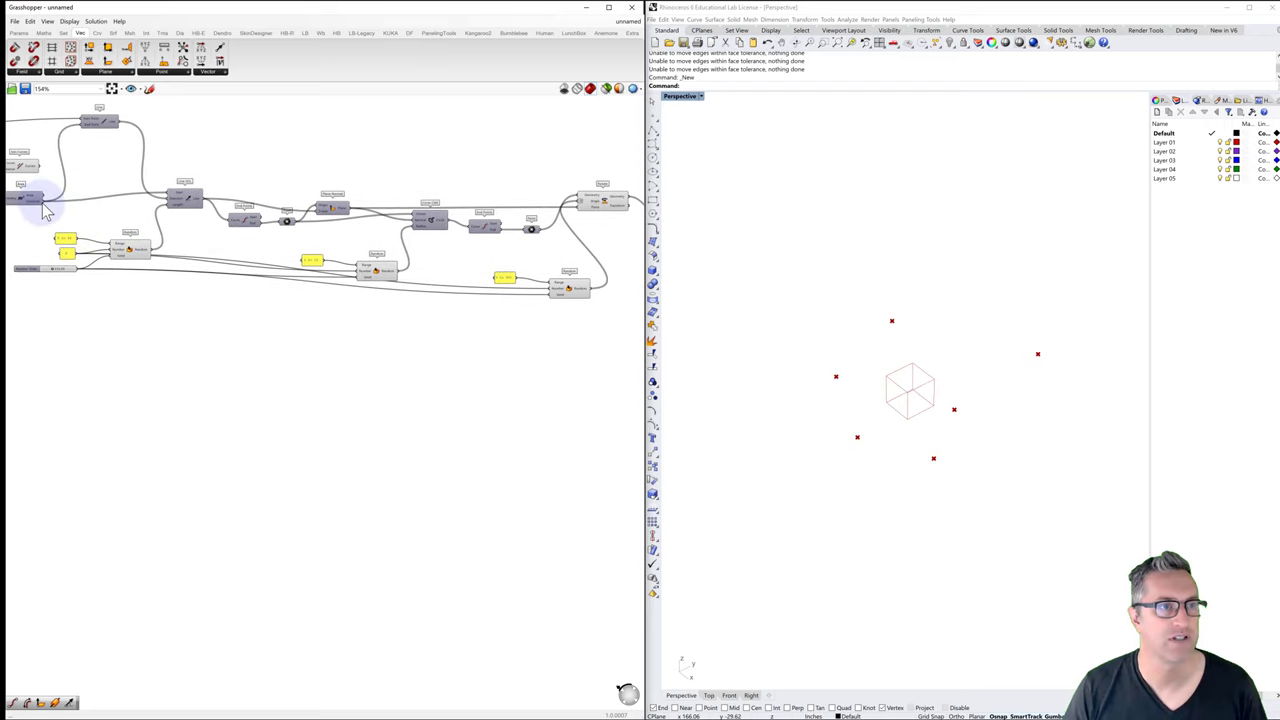
left_click_drag(40, 199, 534, 163)
right_click_drag(553, 205, 446, 230)
right_click_drag(857, 386, 845, 392)
mouse_move(818, 376)
right_mouse_down()
mouse_move(789, 371)
mouse_move(766, 391)
mouse_move(757, 434)
mouse_move(700, 377)
mouse_move(674, 374)
mouse_move(726, 363)
mouse_move(808, 390)
right_mouse_up()
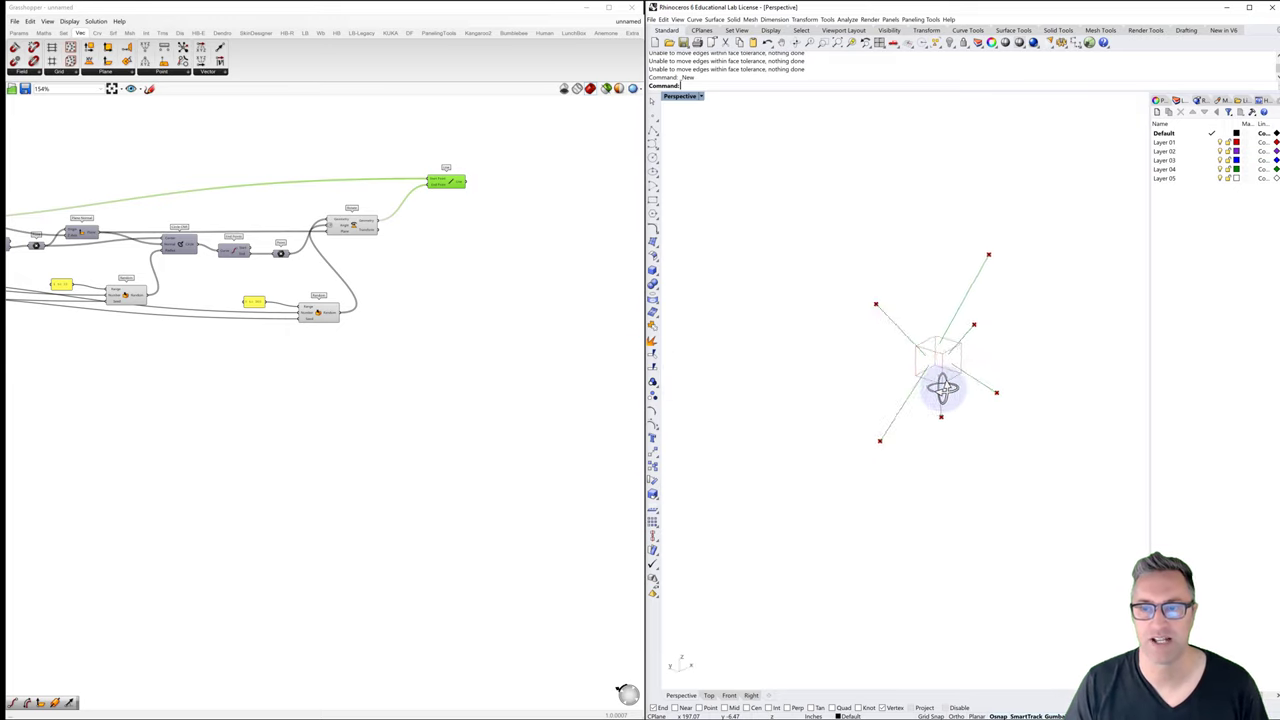
right_click_drag(924, 370, 814, 394)
scroll(480, 226, "up", 2)
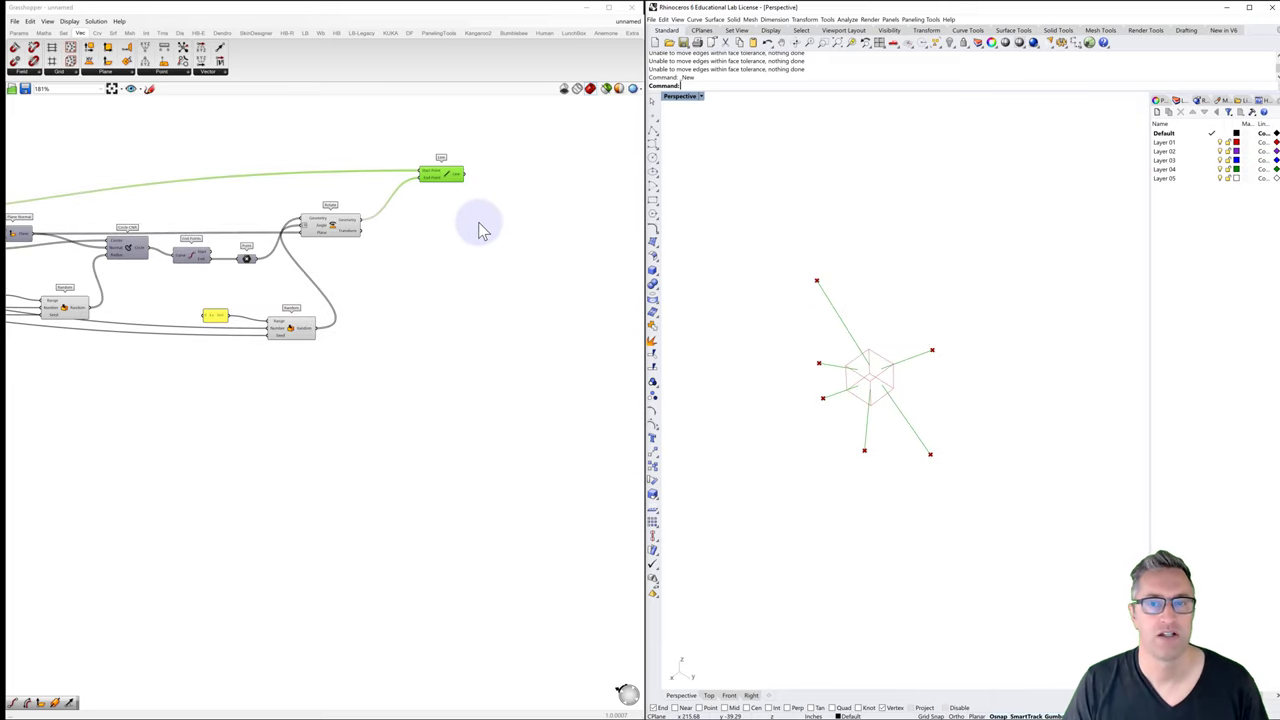
Step: Set the seed Number Slider feeding the Random components to 636.08 and inspect the changed lines around the box
scroll(478, 229, "down", 2)
right_click_drag(391, 277, 265, 307)
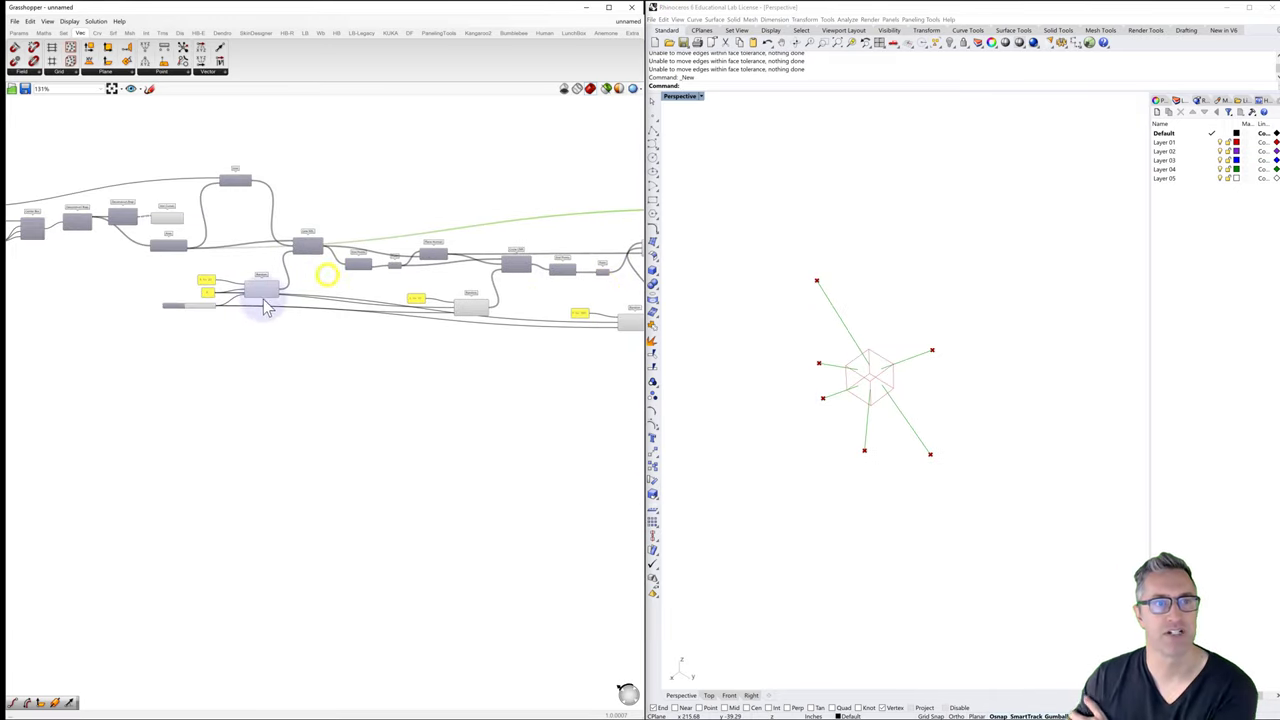
scroll(194, 308, "up", 5)
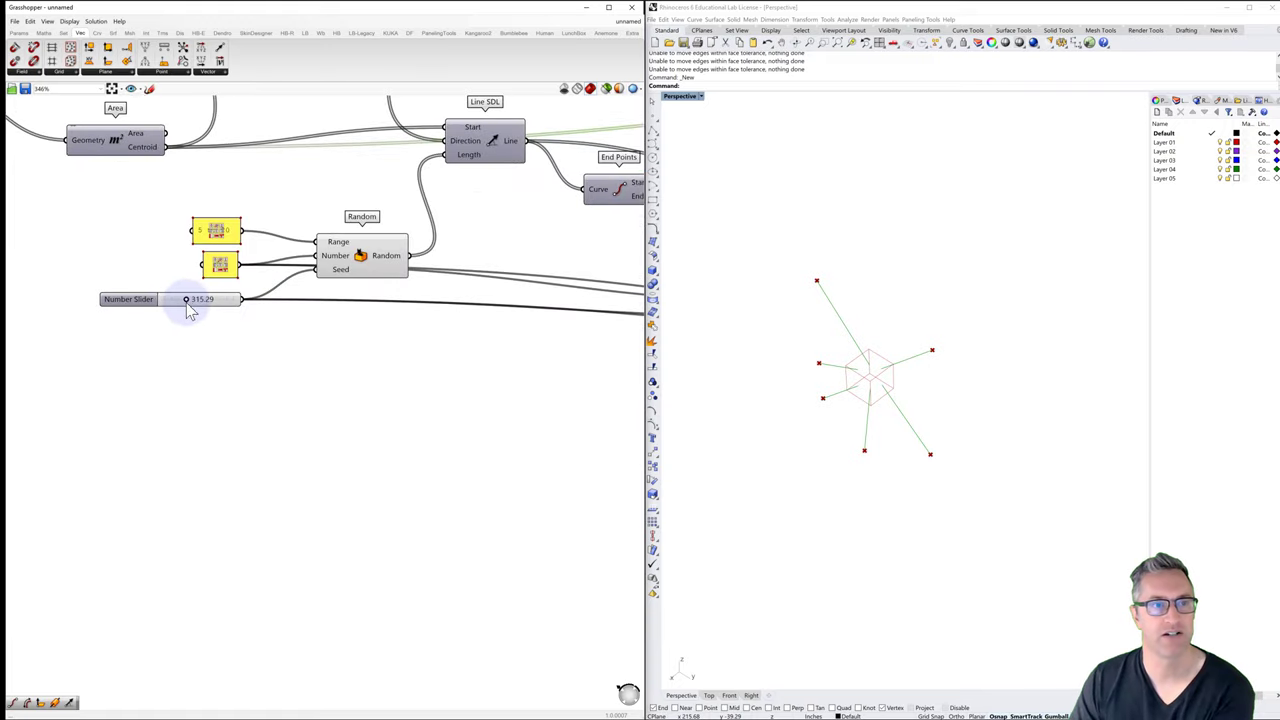
mouse_move(187, 305)
left_mouse_down()
mouse_move(240, 304)
mouse_move(208, 303)
left_mouse_up()
right_click_drag(880, 405, 929, 357)
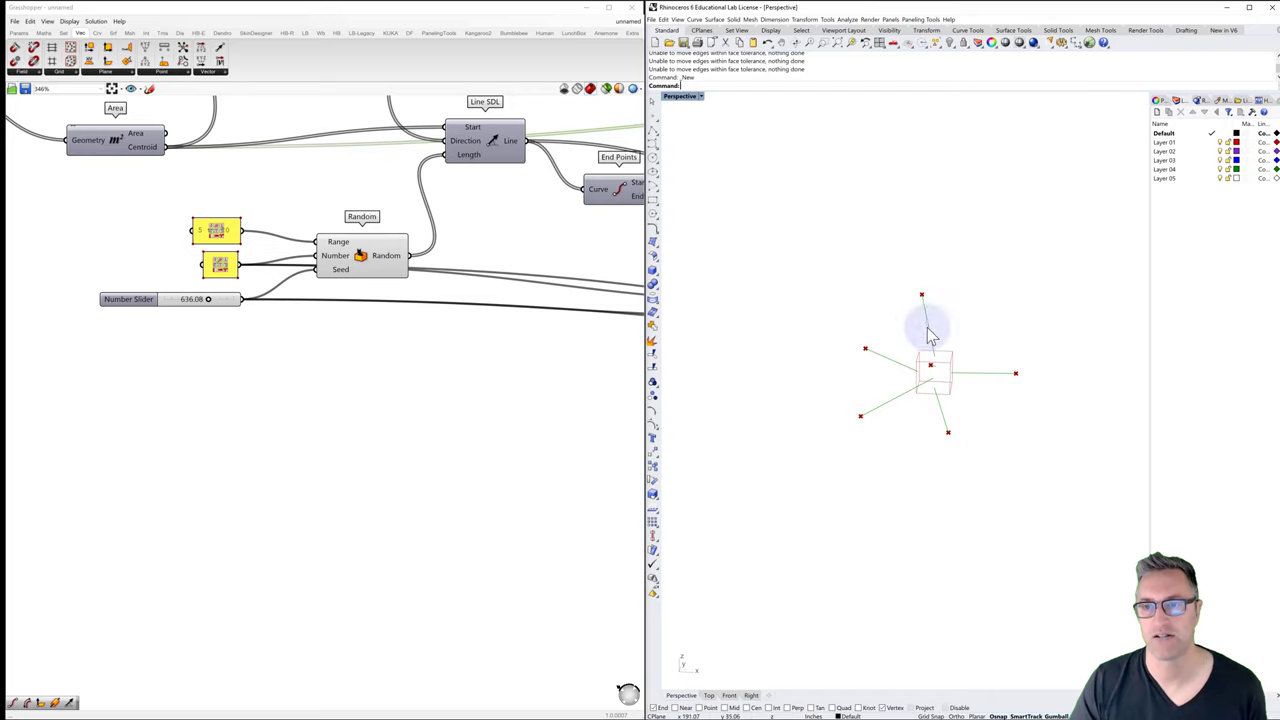
right_click_drag(951, 340, 894, 334)
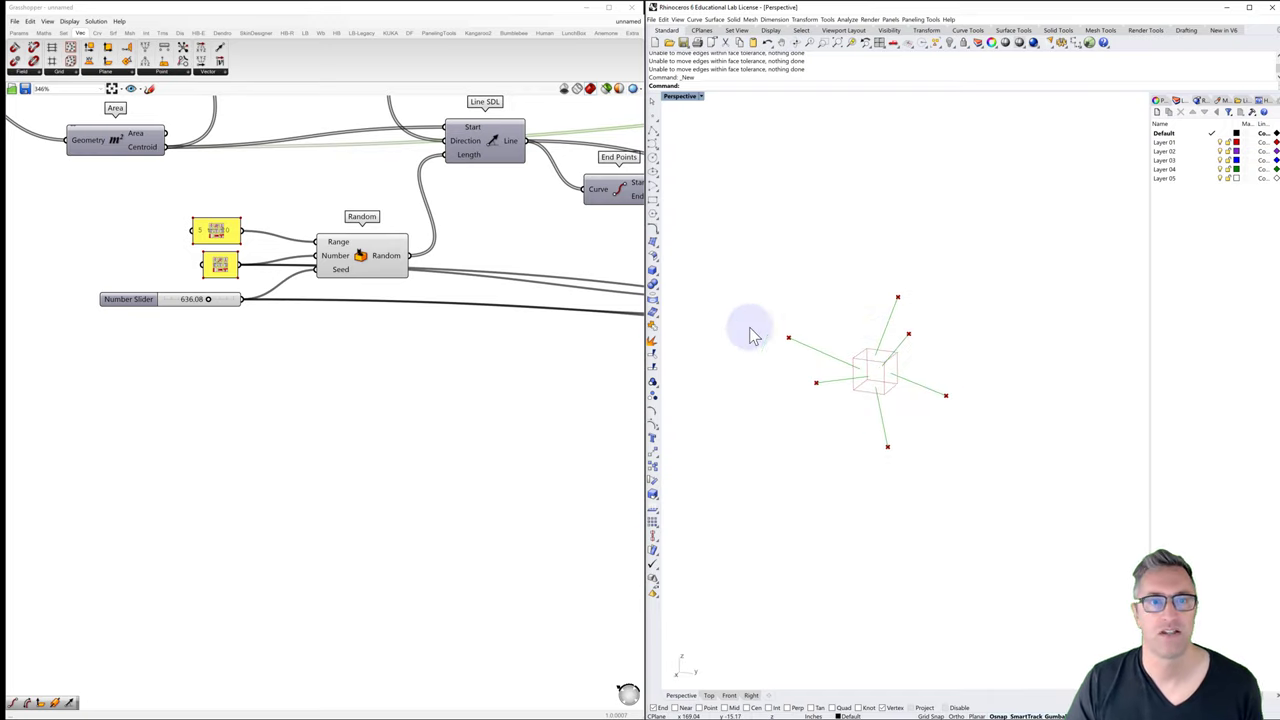
Step: Add an Extrude Point component after the two-point Line component at the end of the definition
left_click(534, 349)
scroll(534, 349, "down", 3)
scroll(443, 363, "down", 2)
right_click_drag(443, 363, 372, 282)
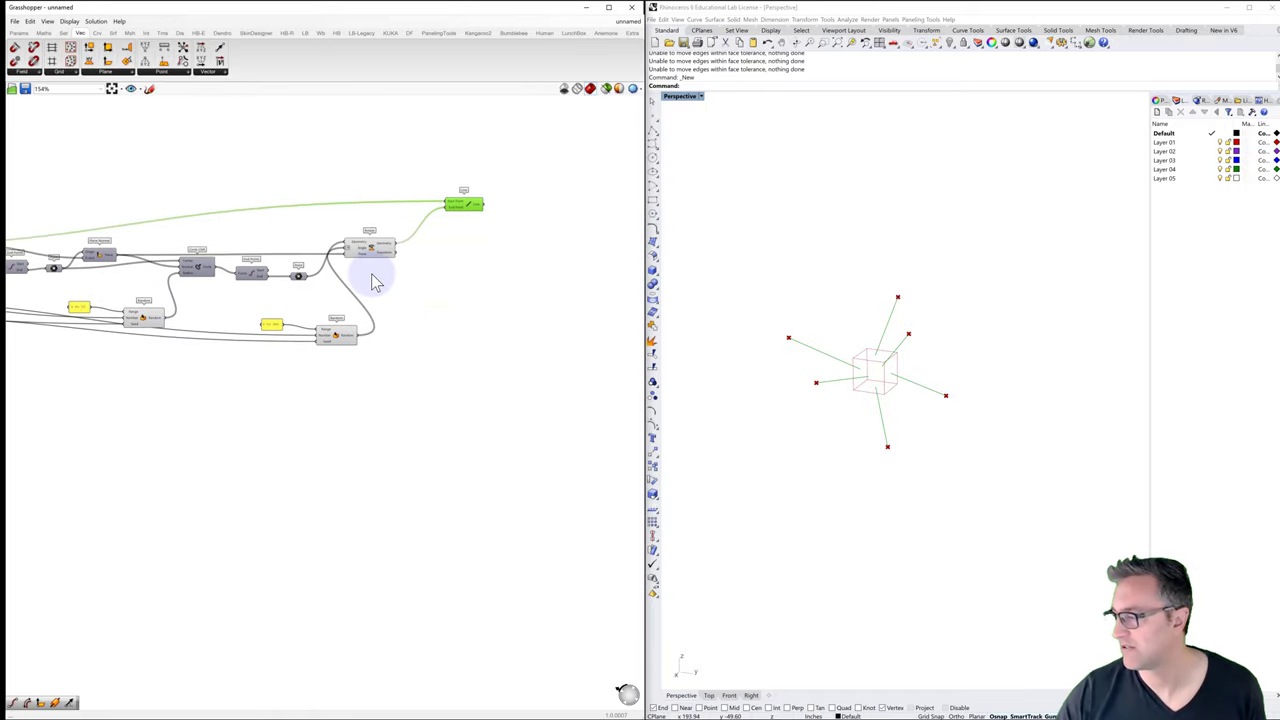
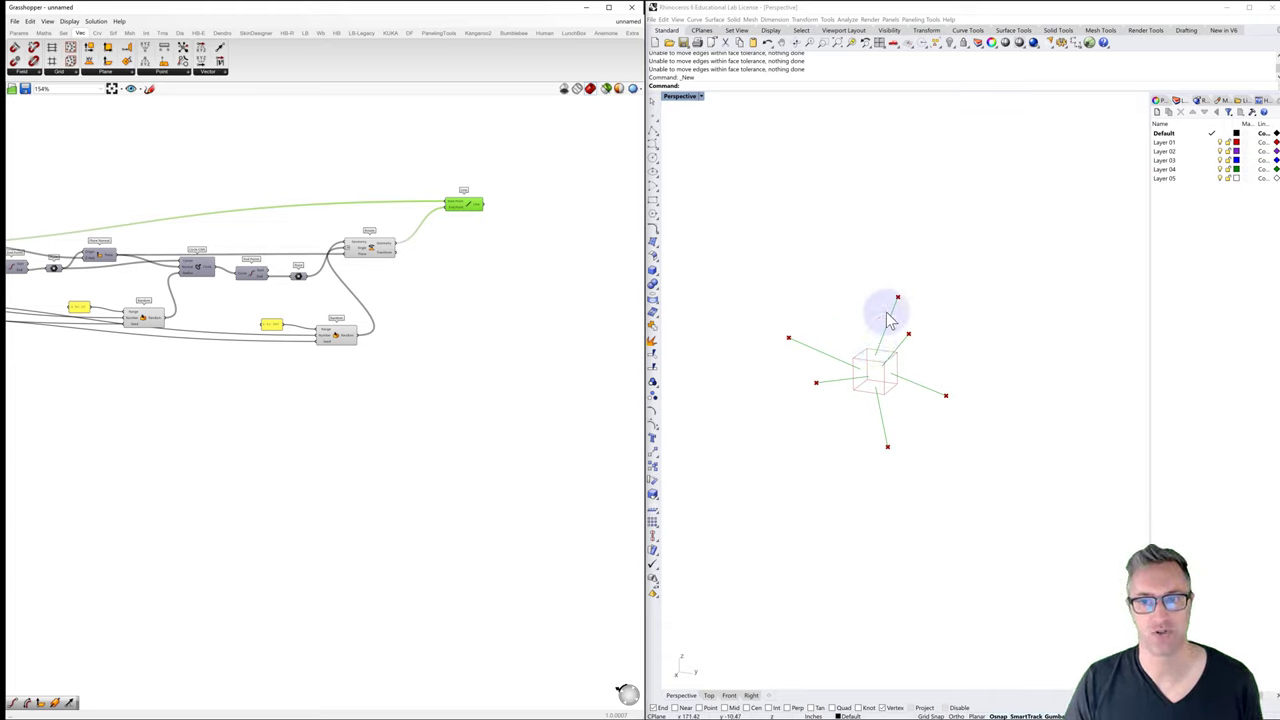
right_click_drag(534, 234, 489, 249)
left_click(487, 241)
double_click(488, 240)
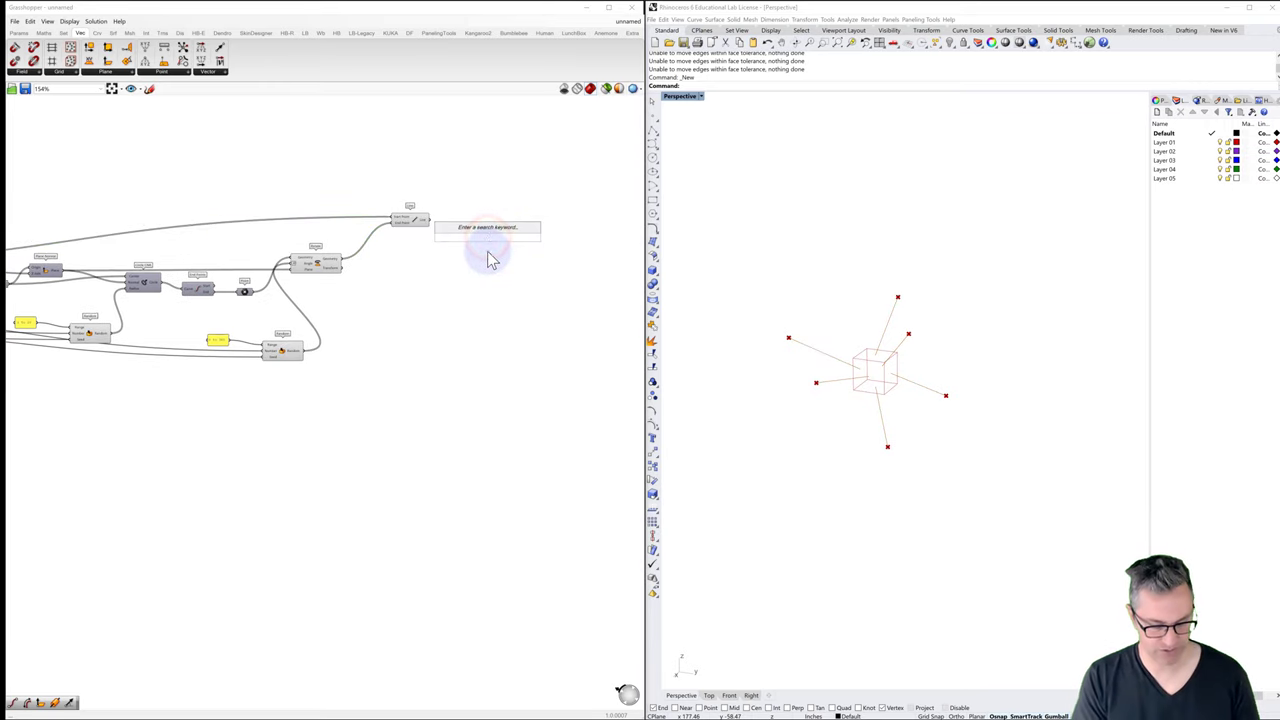
type("extru")
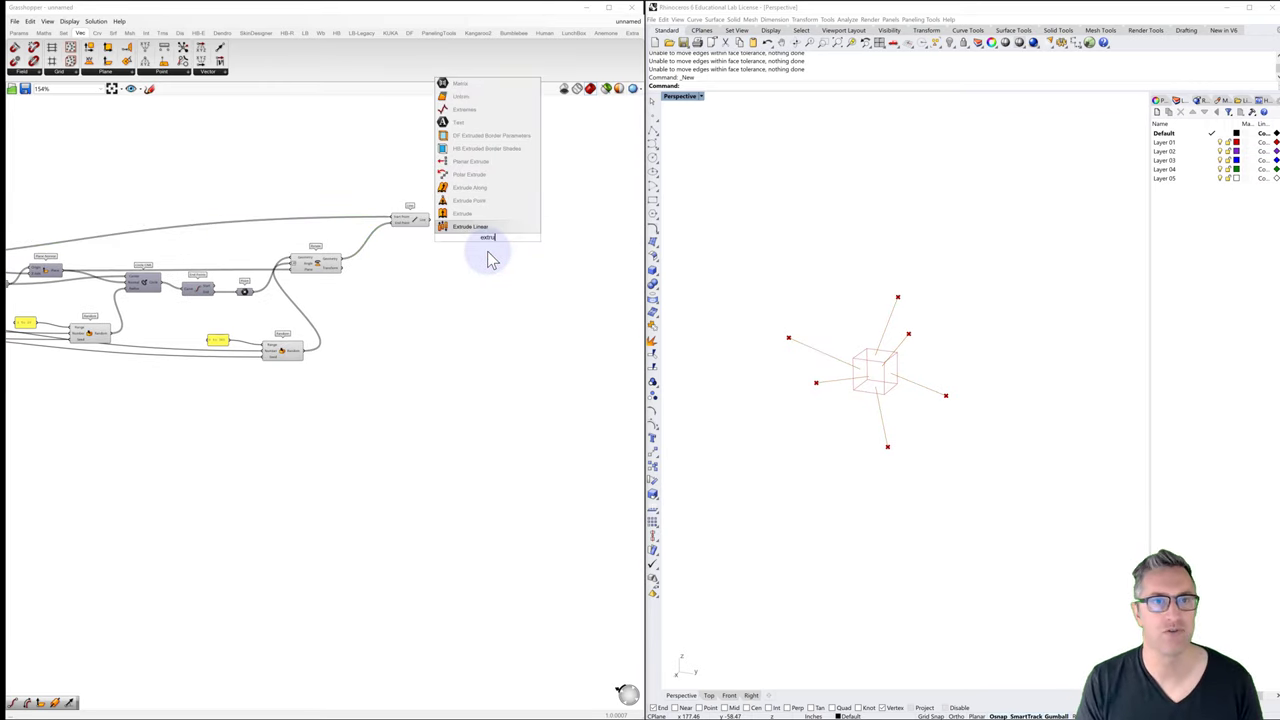
left_click(467, 201)
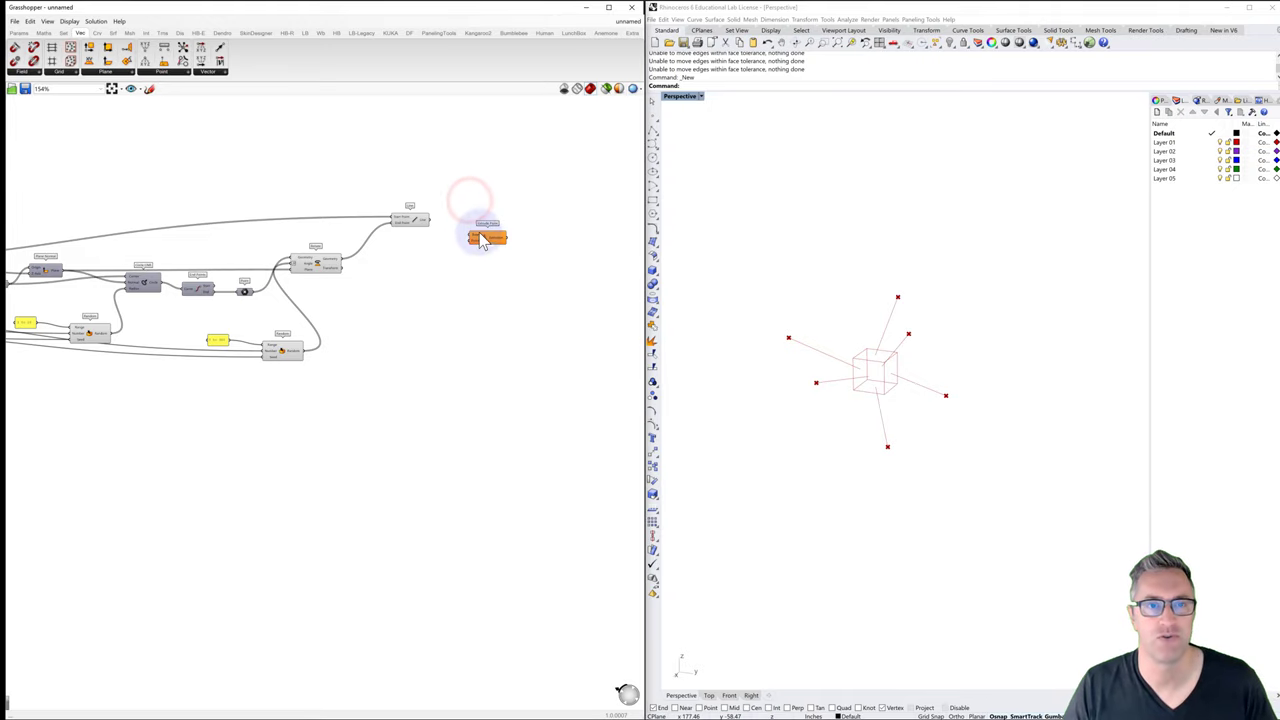
Step: Feed Extrude Point's Point input from Rotate's Geometry output and its Base input from the Join Curves output
scroll(482, 240, "up", 2)
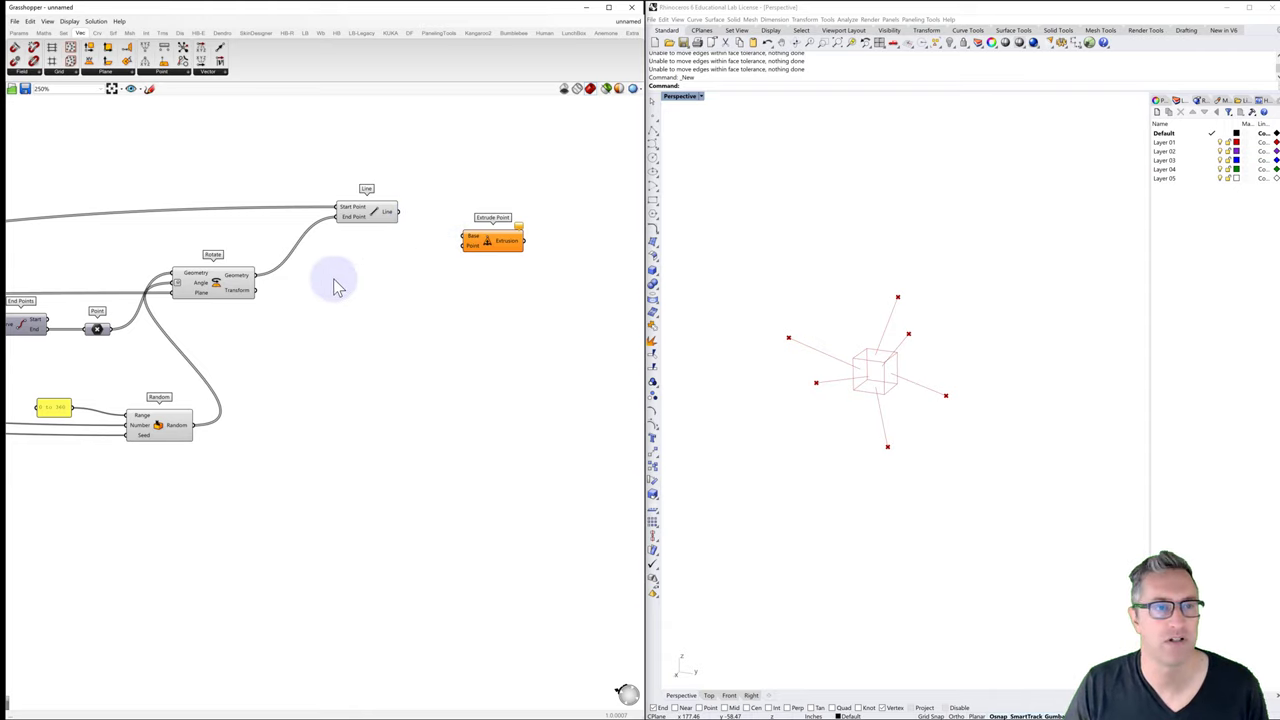
left_click(235, 288)
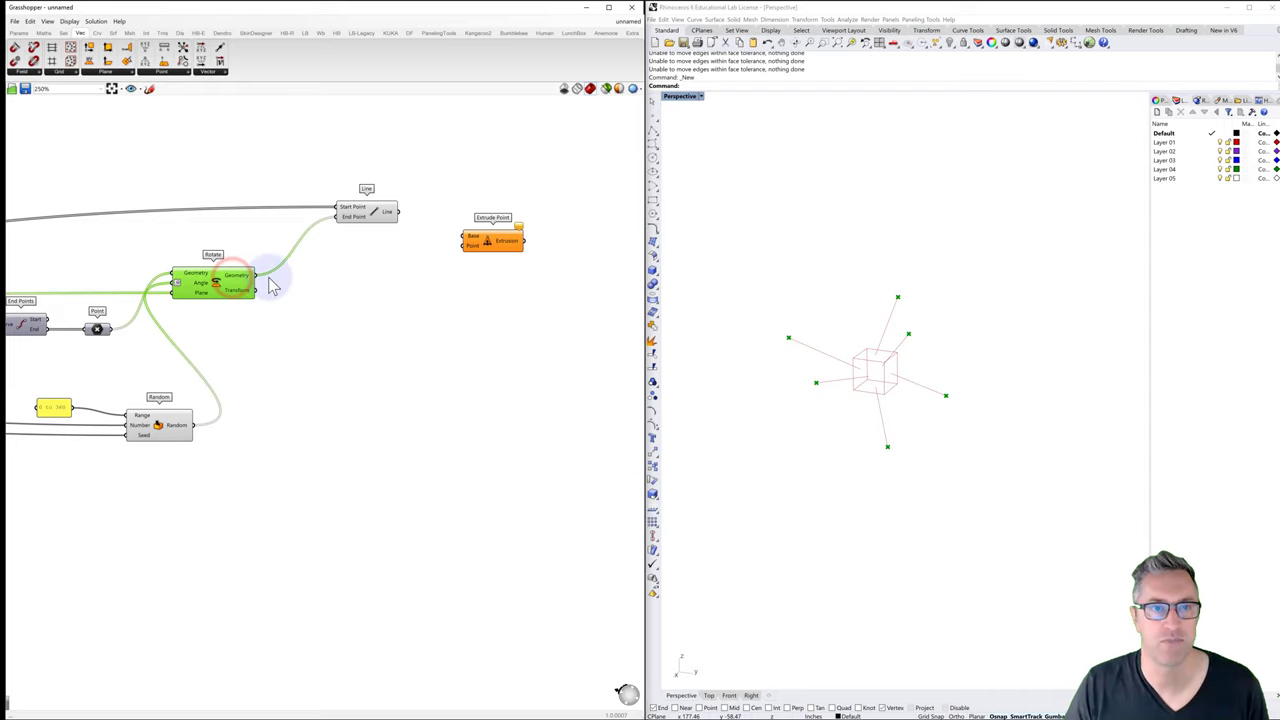
left_click_drag(270, 288, 477, 251)
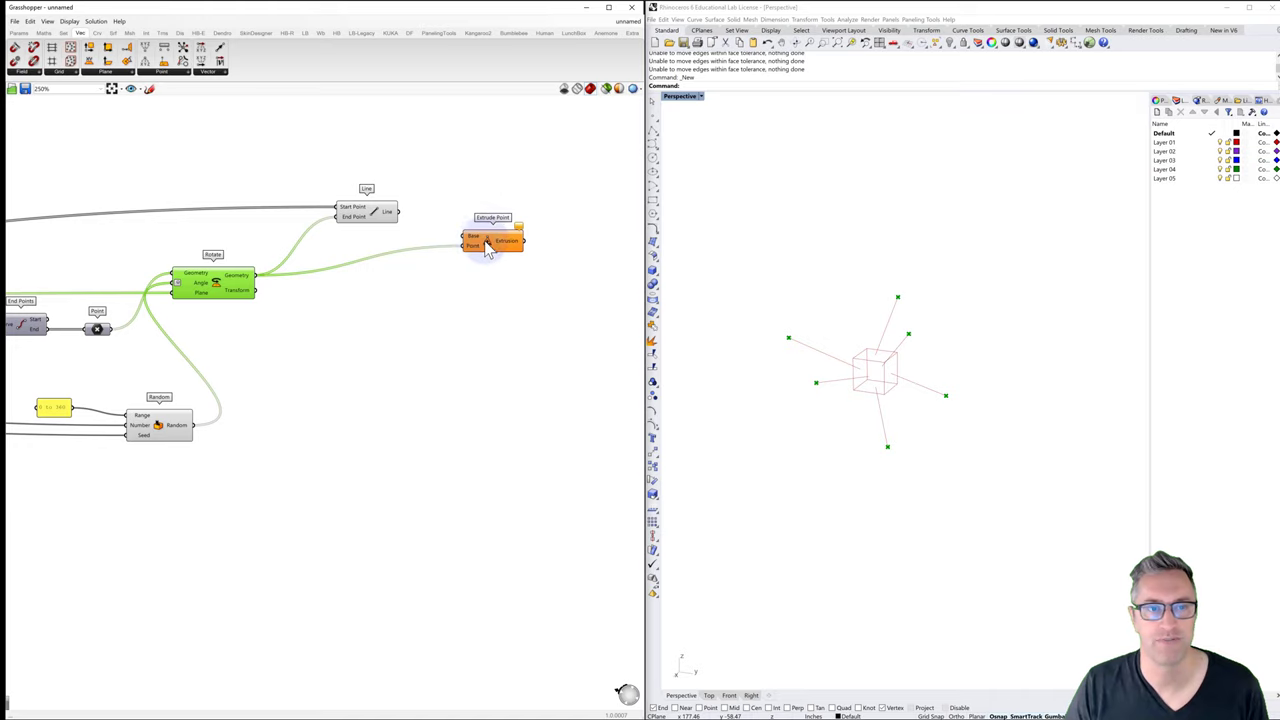
scroll(487, 250, "down", 5)
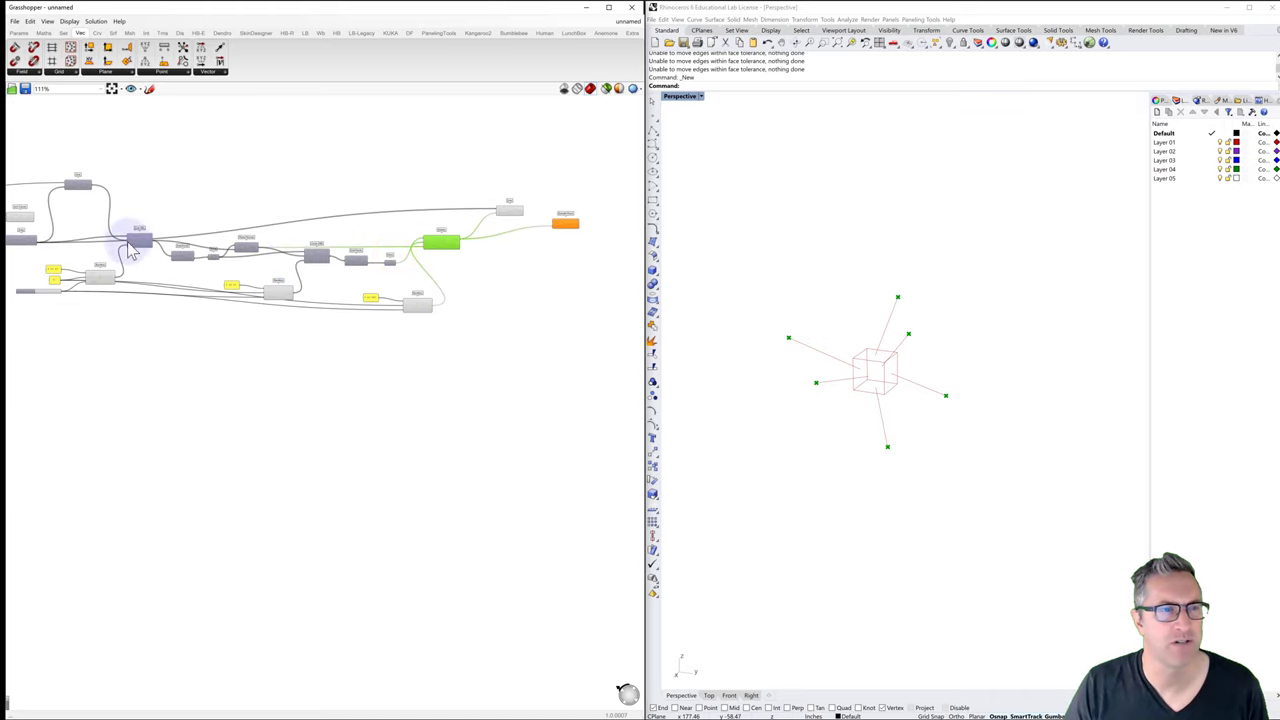
scroll(130, 250, "up", 5)
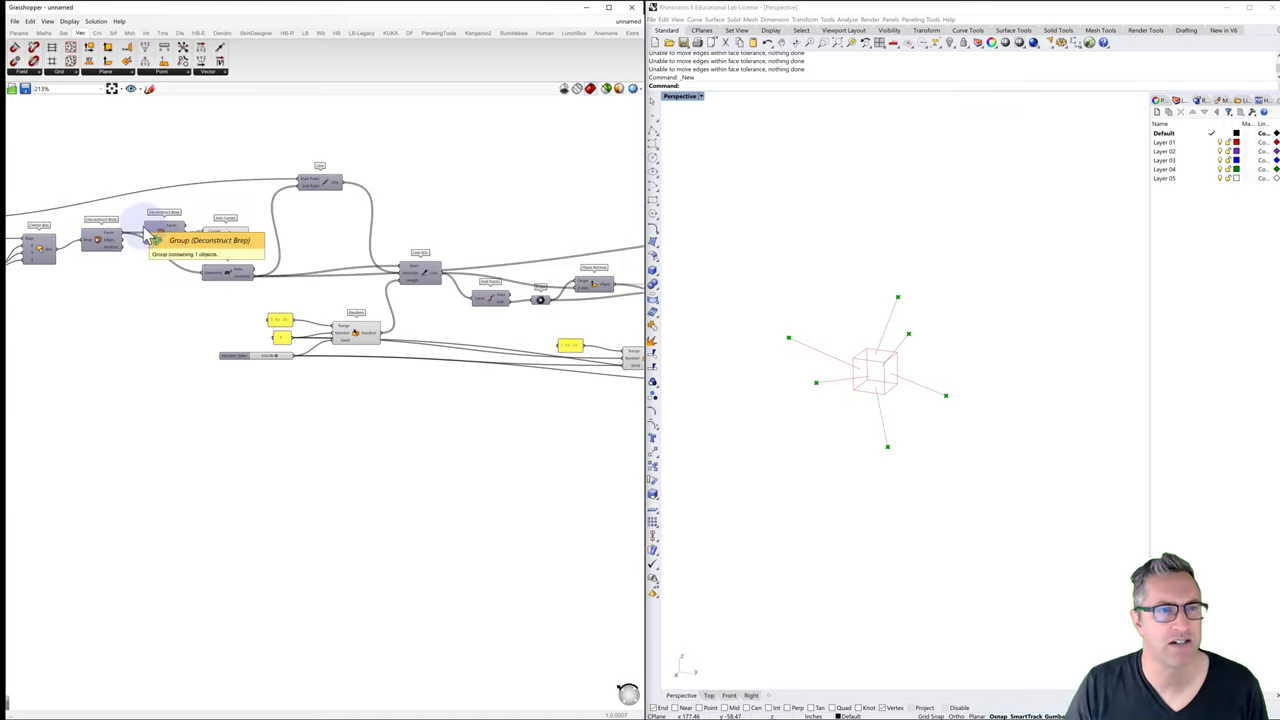
scroll(148, 233, "up", 1)
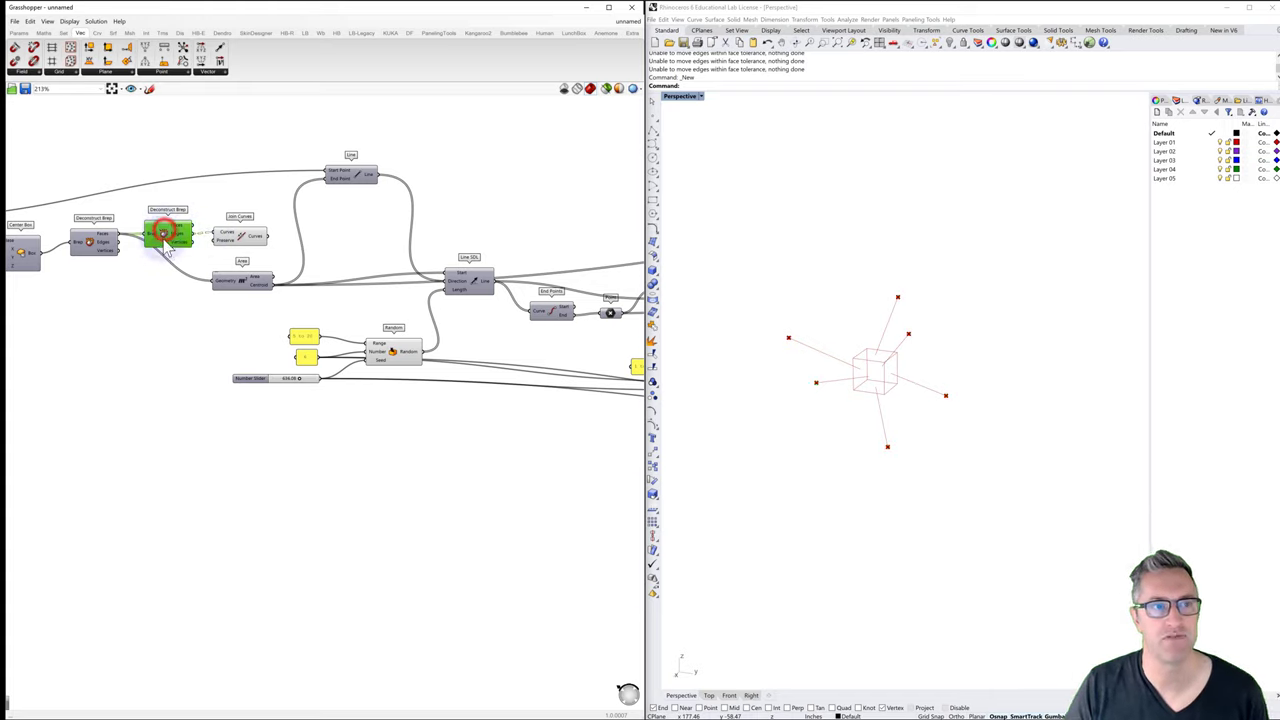
left_click_drag(166, 246, 214, 234)
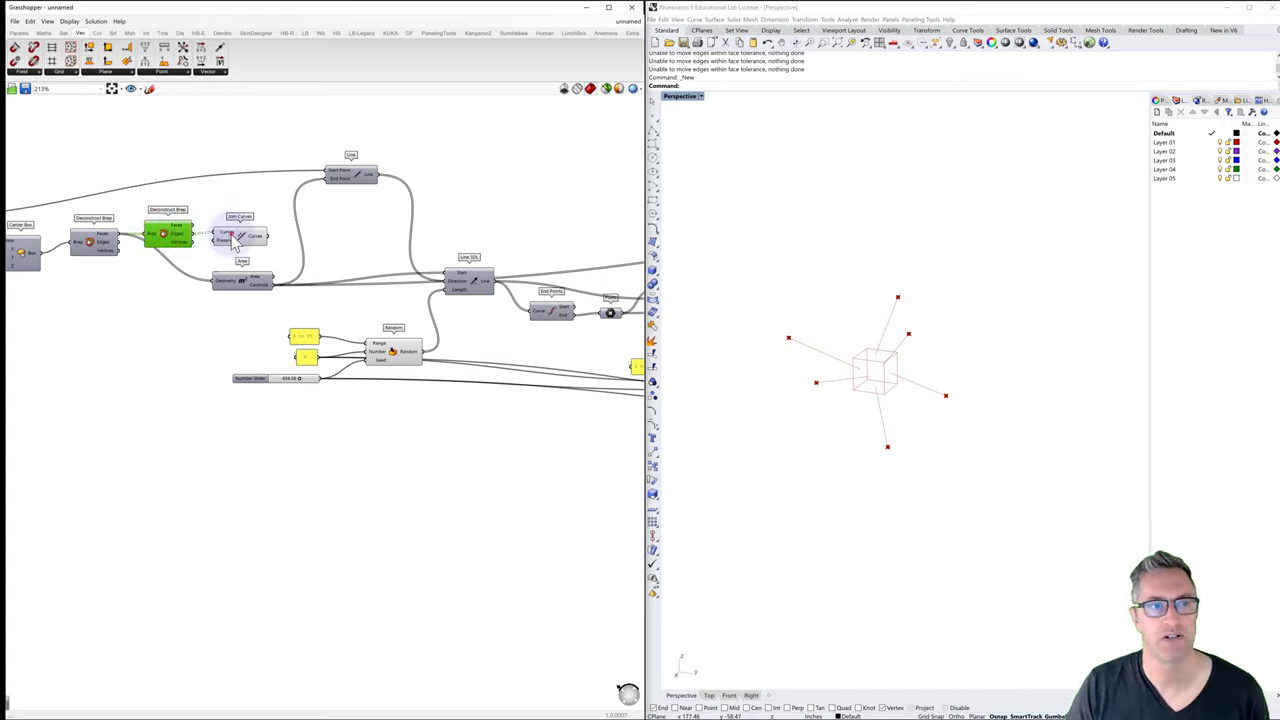
left_click(231, 236)
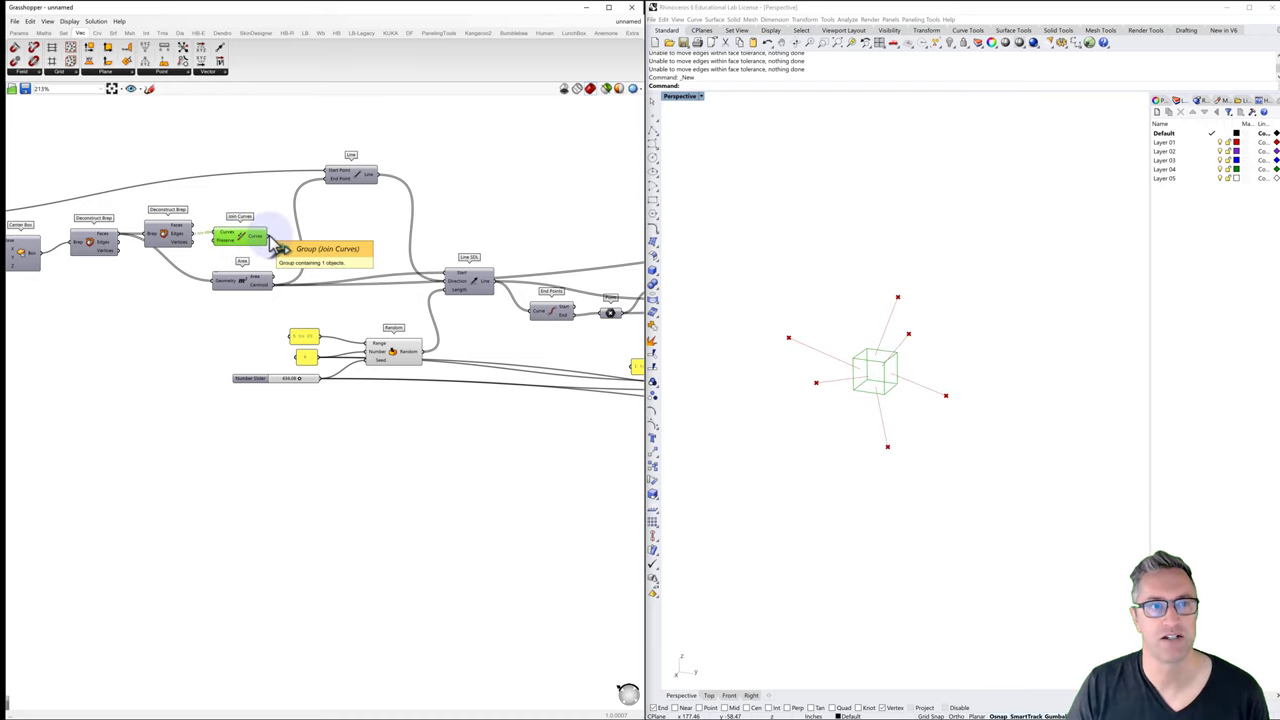
left_click_drag(268, 237, 423, 251)
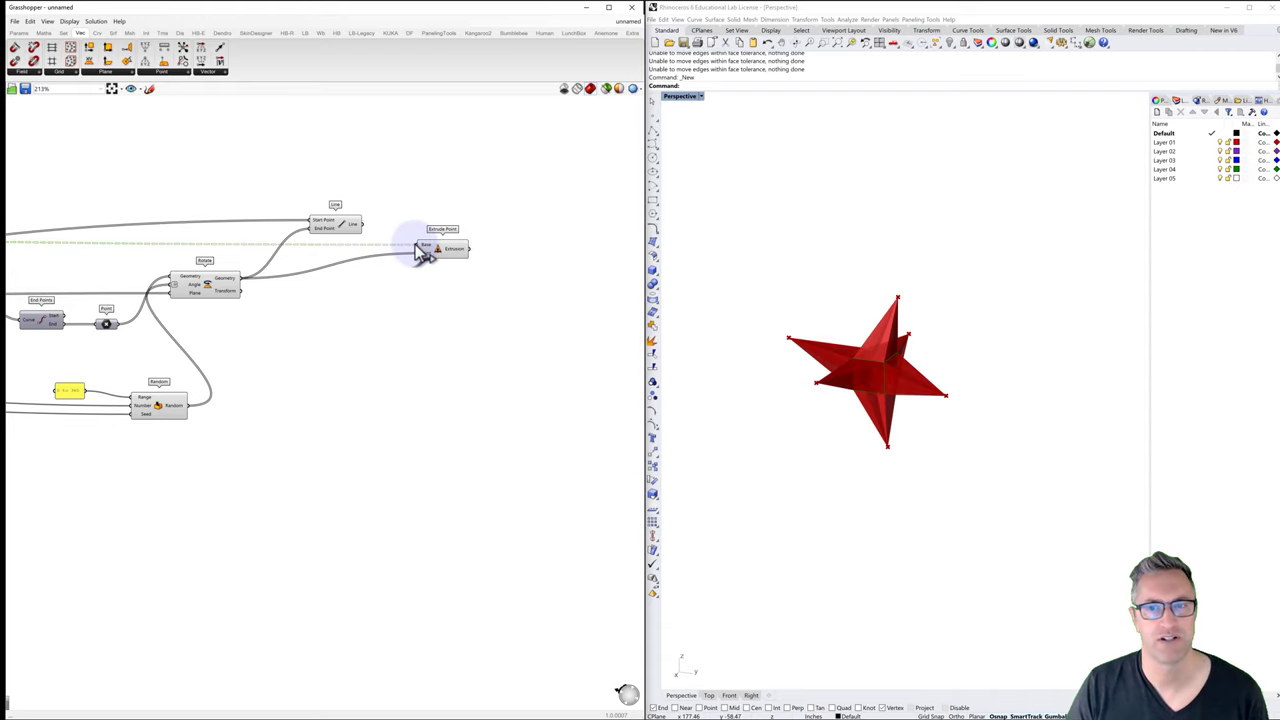
Step: Hide the previews of the Join Curves and Rotate components and inspect the extruded spikes from several angles
right_click_drag(302, 288, 510, 268)
scroll(510, 268, "down", 2)
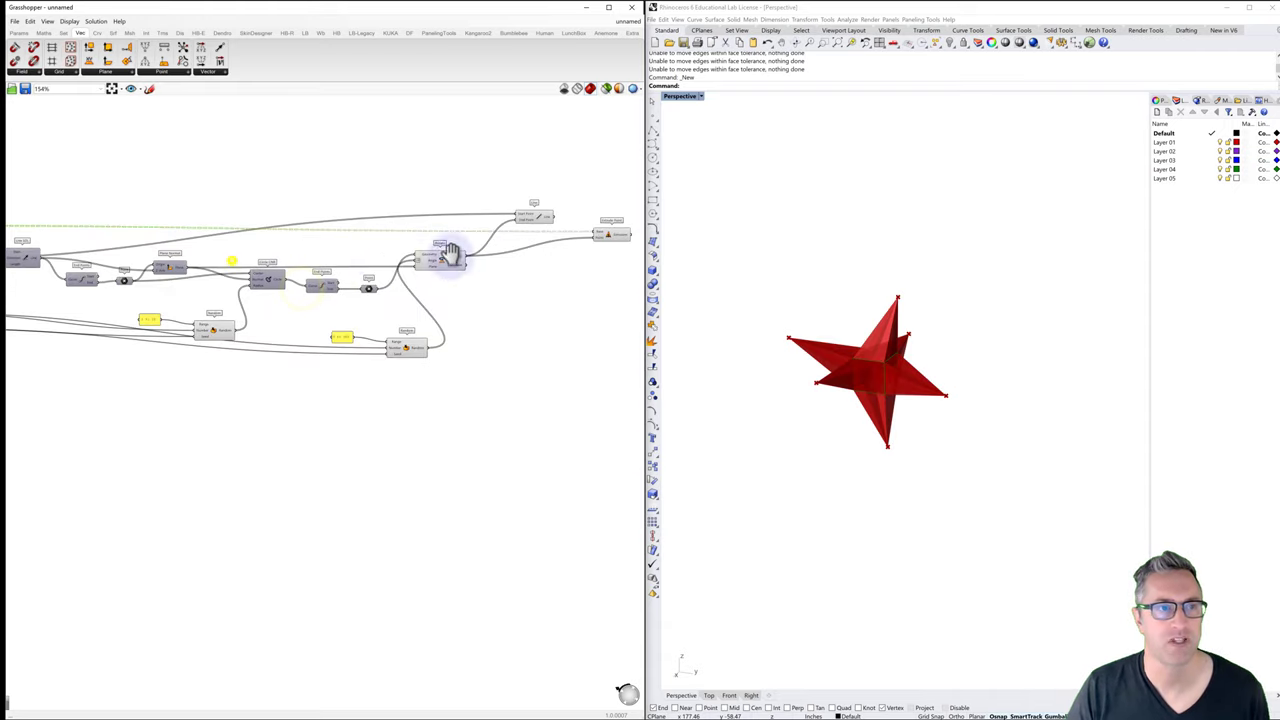
scroll(443, 257, "up", 1)
right_click_drag(215, 253, 200, 205)
left_click(194, 182)
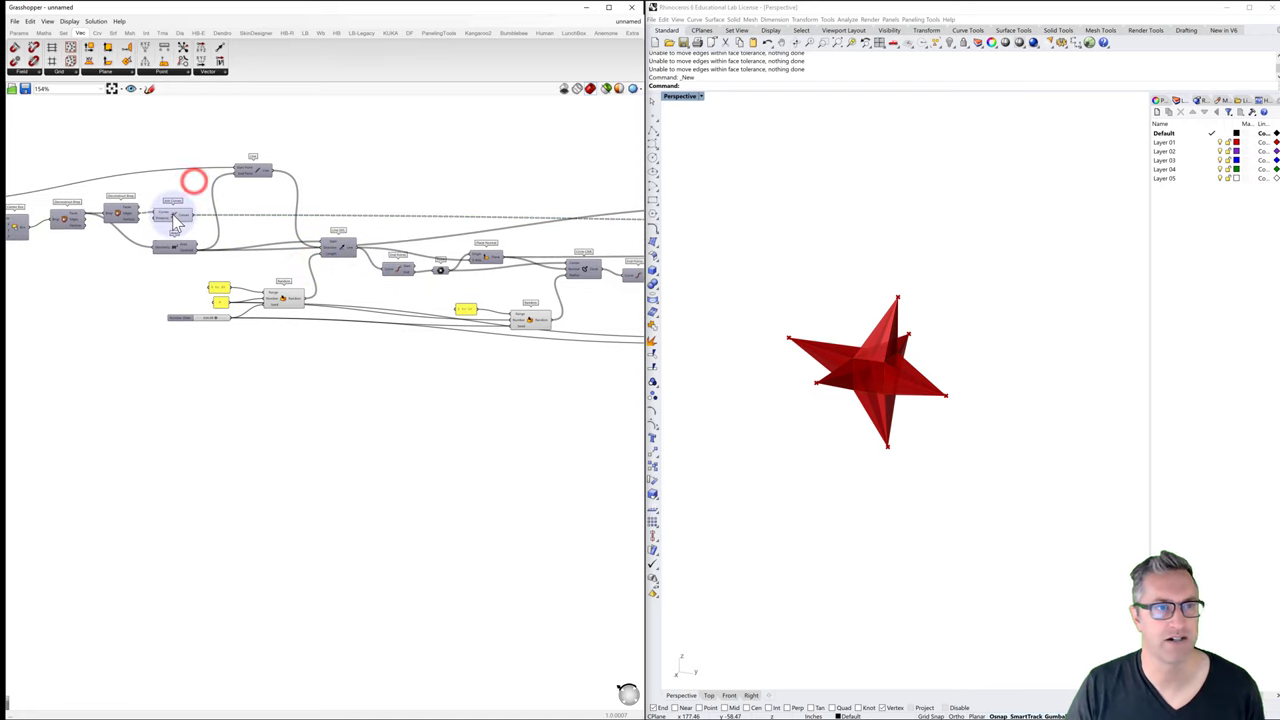
left_click(171, 211)
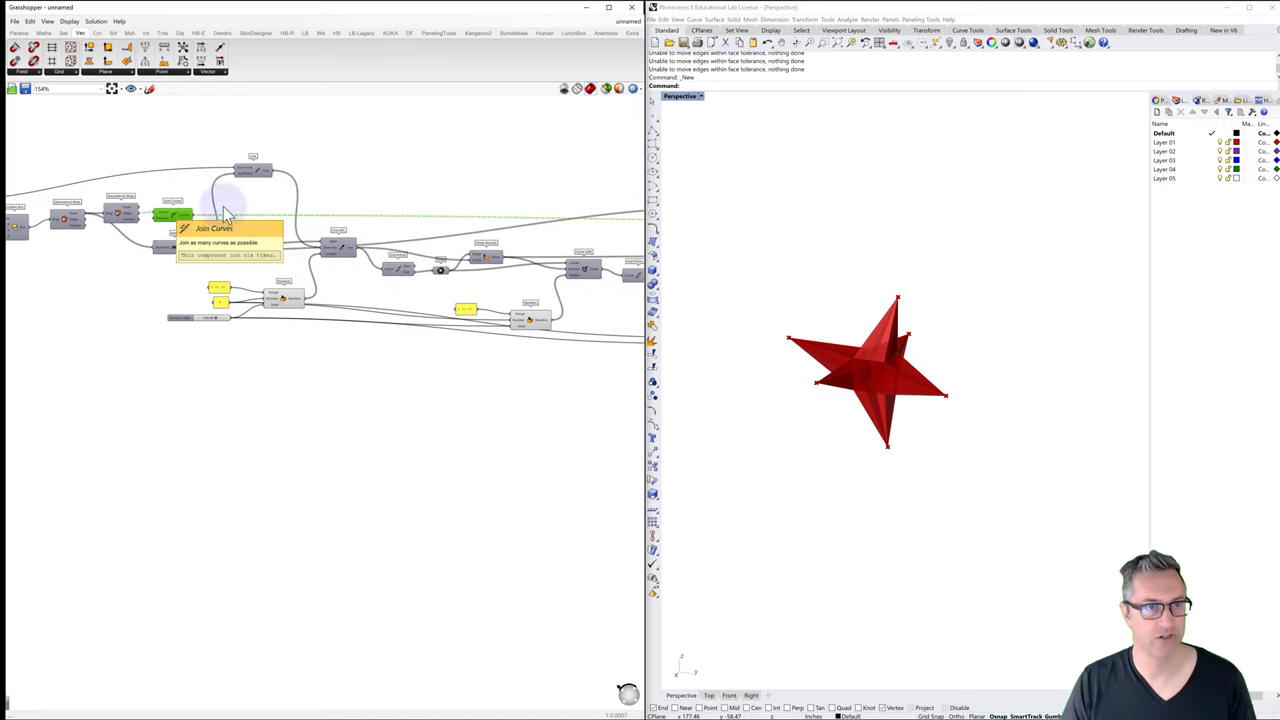
left_click(251, 186)
right_click_drag(280, 214, 323, 229)
scroll(333, 240, "up", 1)
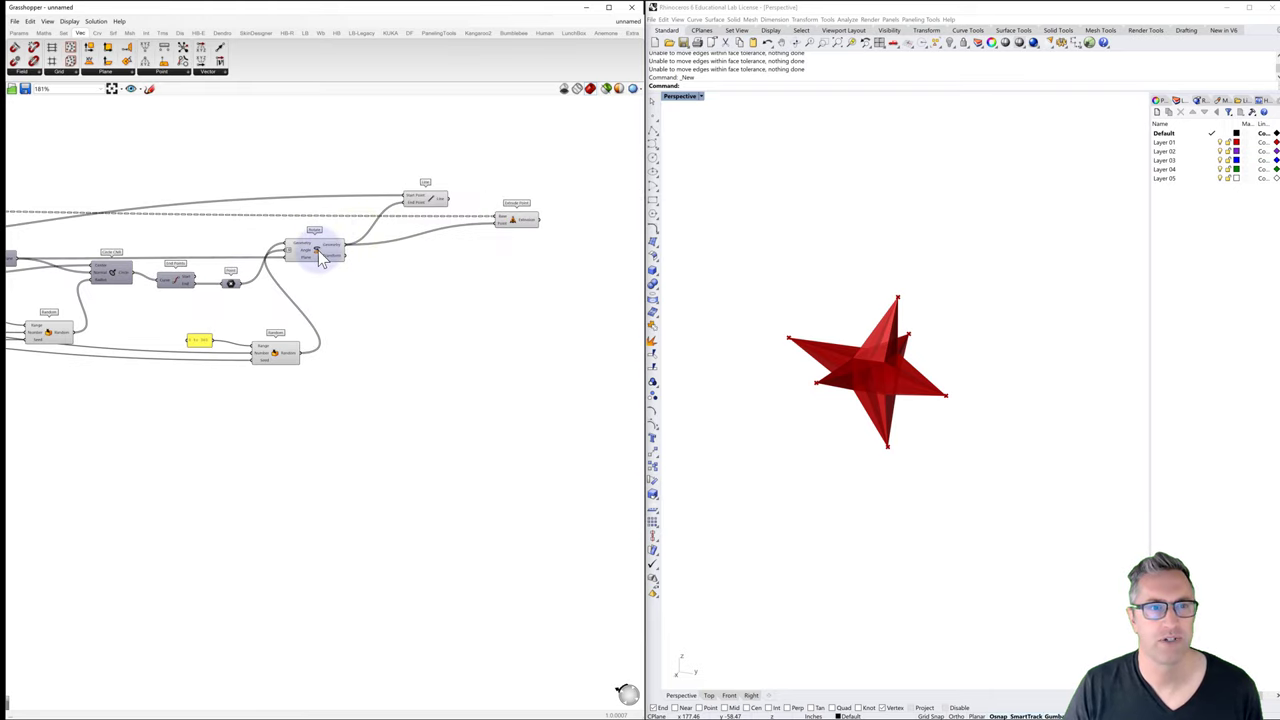
left_click(320, 250)
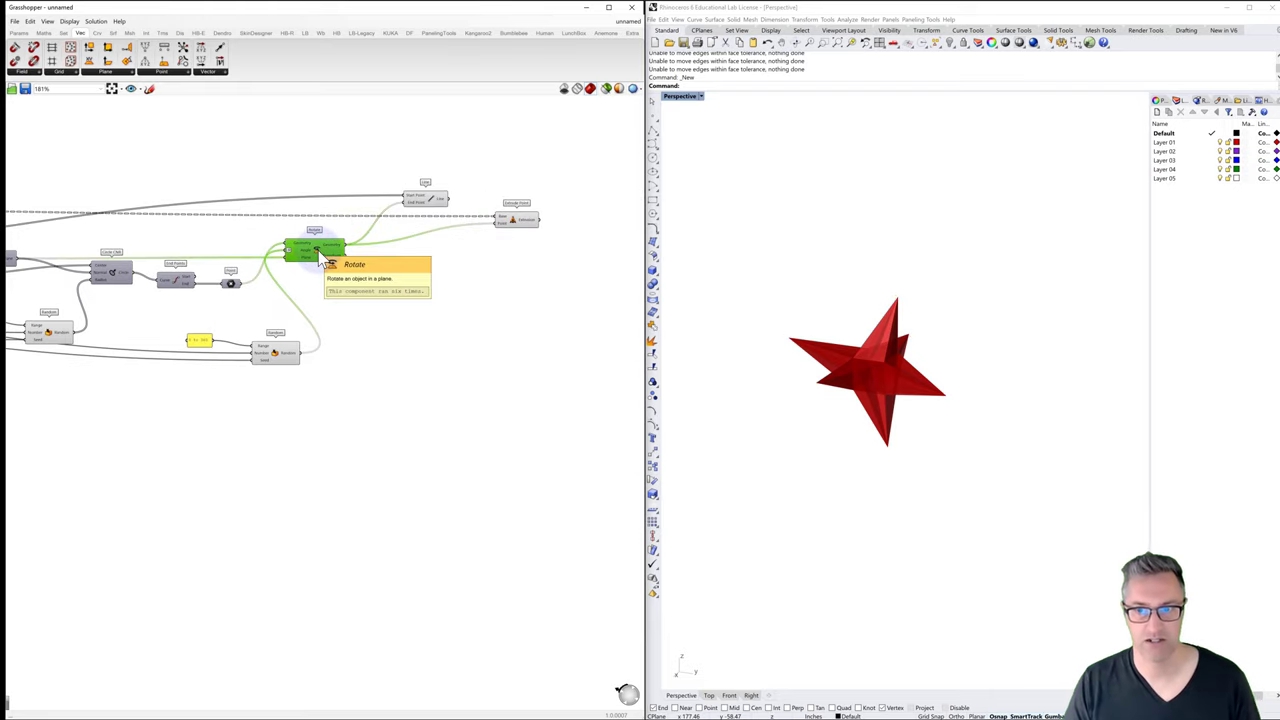
right_click_drag(467, 210, 385, 195)
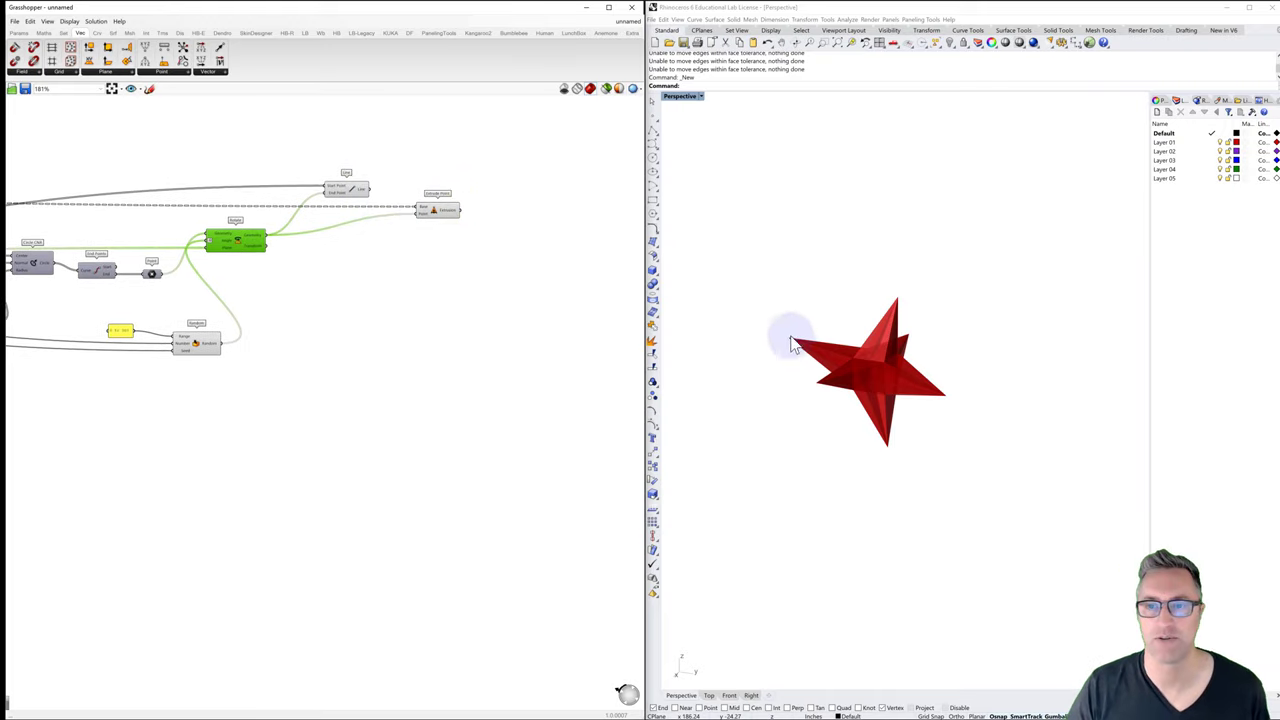
right_click_drag(897, 298, 849, 391)
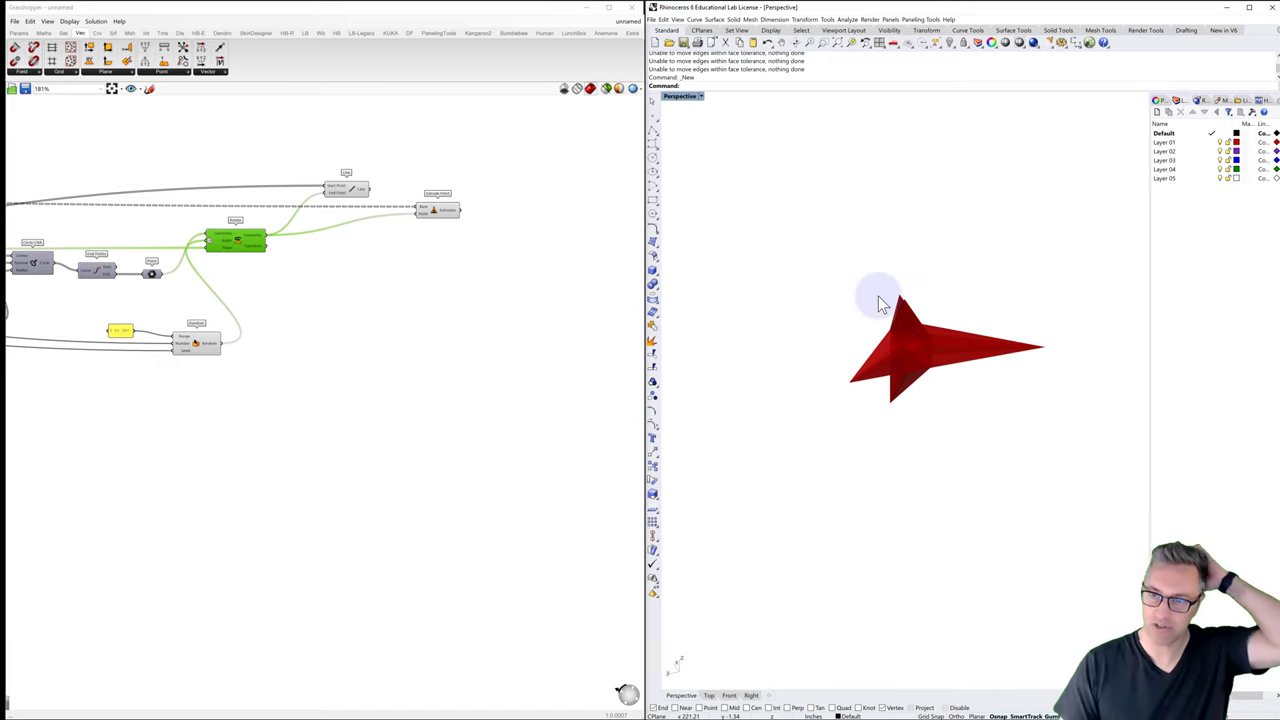
right_click_drag(943, 340, 869, 323)
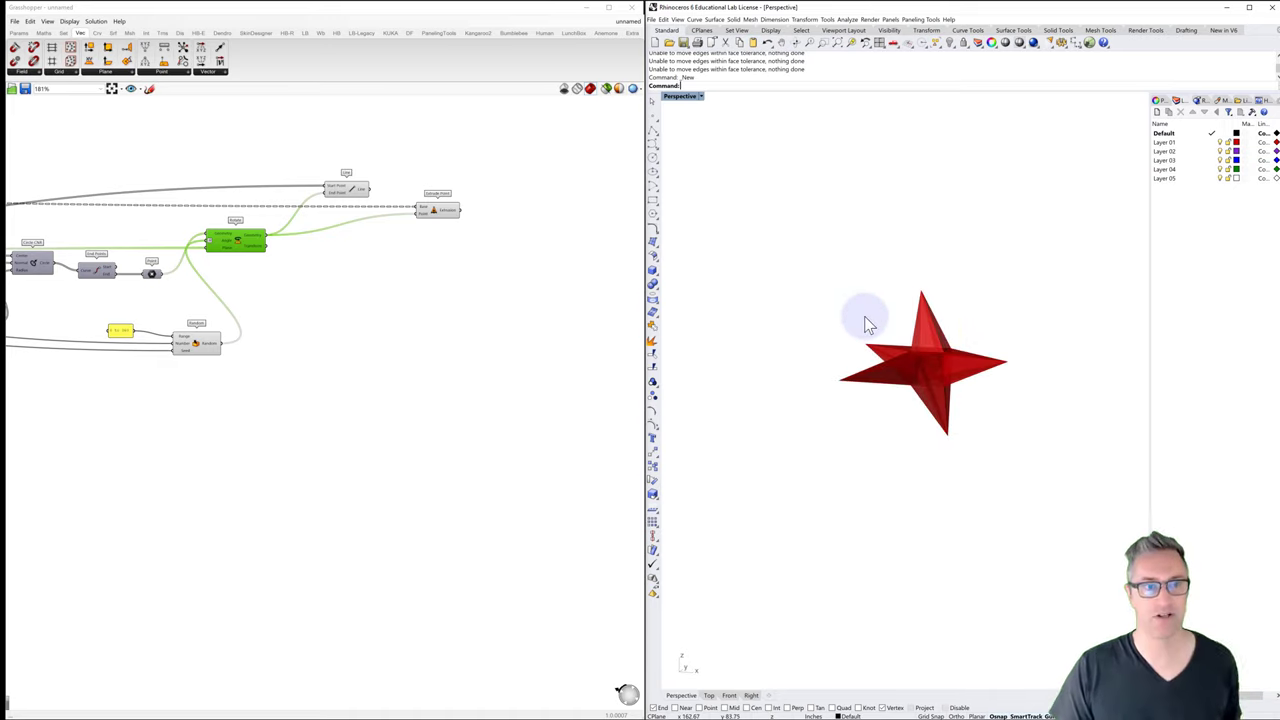
Step: Duplicate the angle Random component with its range panel below Extrude Point, and add a Perp Frame component beside the copy
left_click_drag(95, 309, 451, 378)
left_click(353, 317)
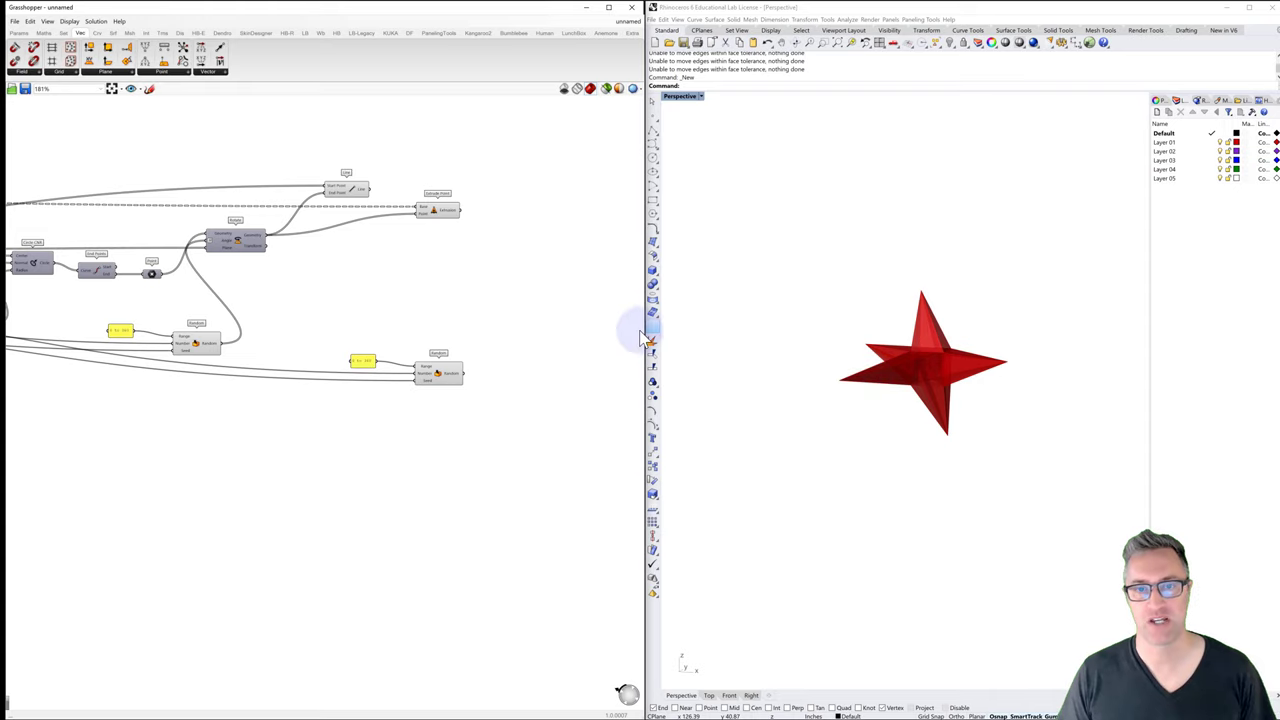
double_click(514, 368)
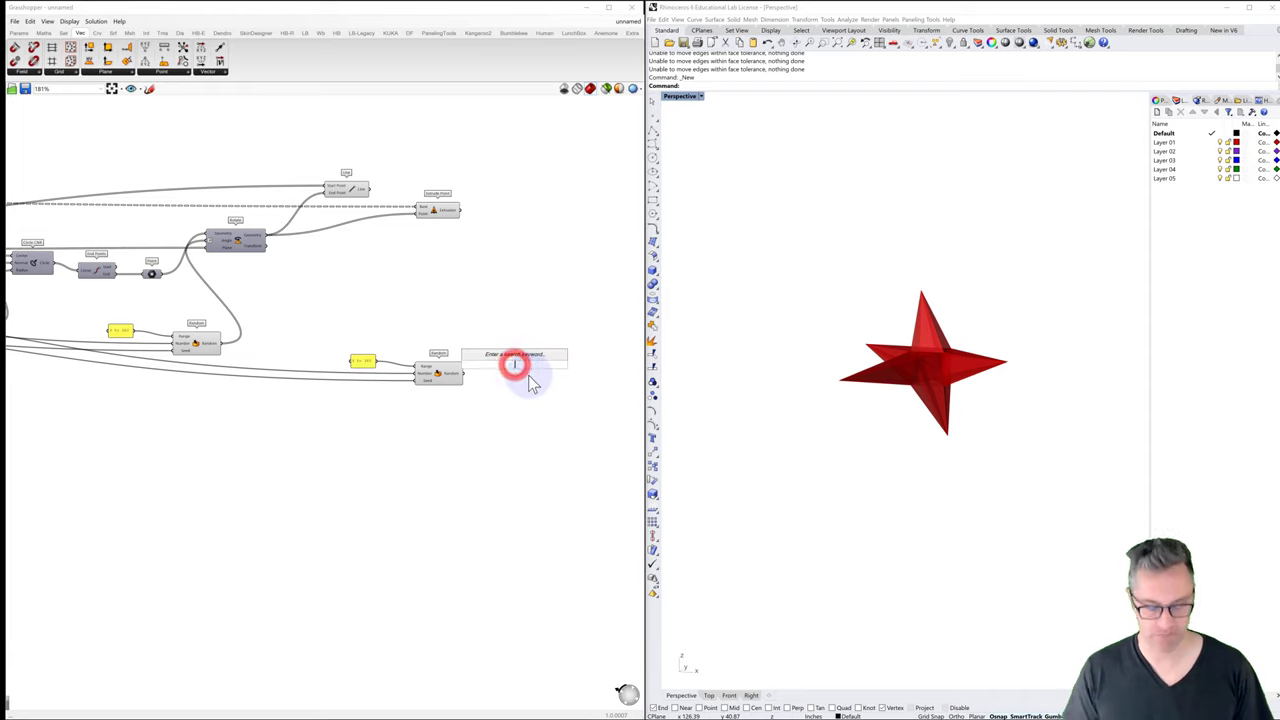
type("perp")
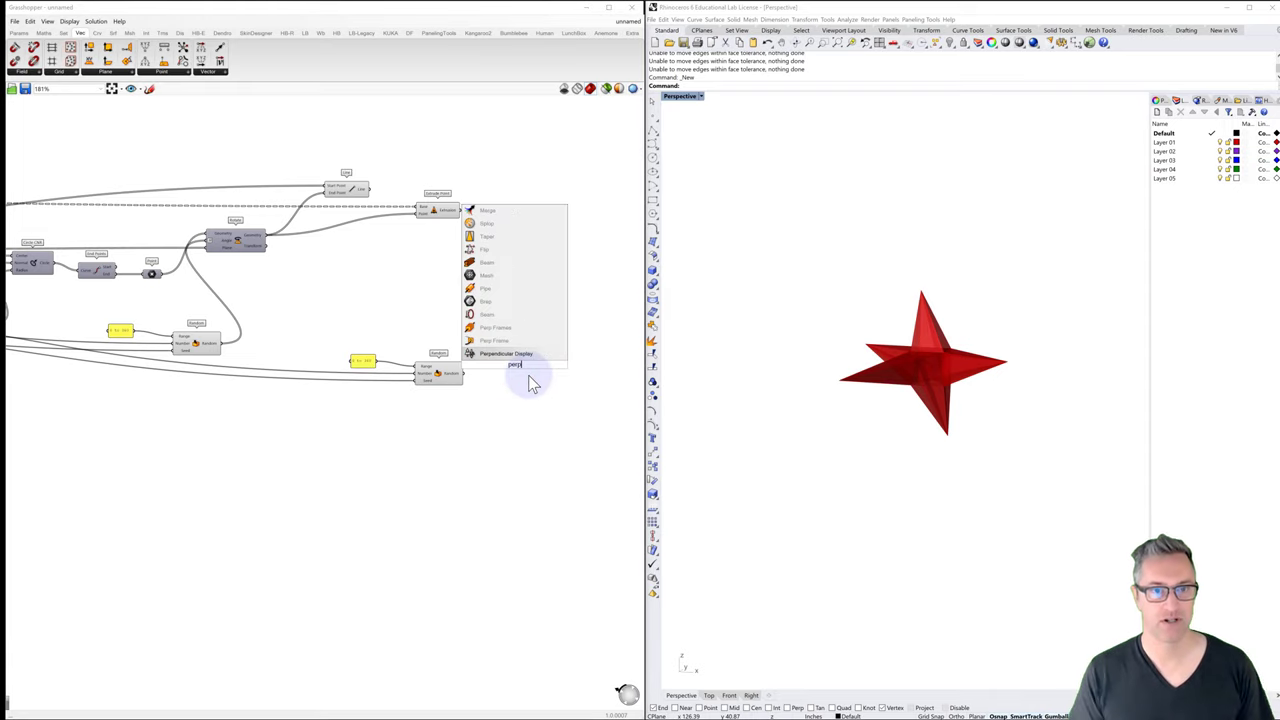
left_click(489, 341)
left_click_drag(500, 366, 505, 317)
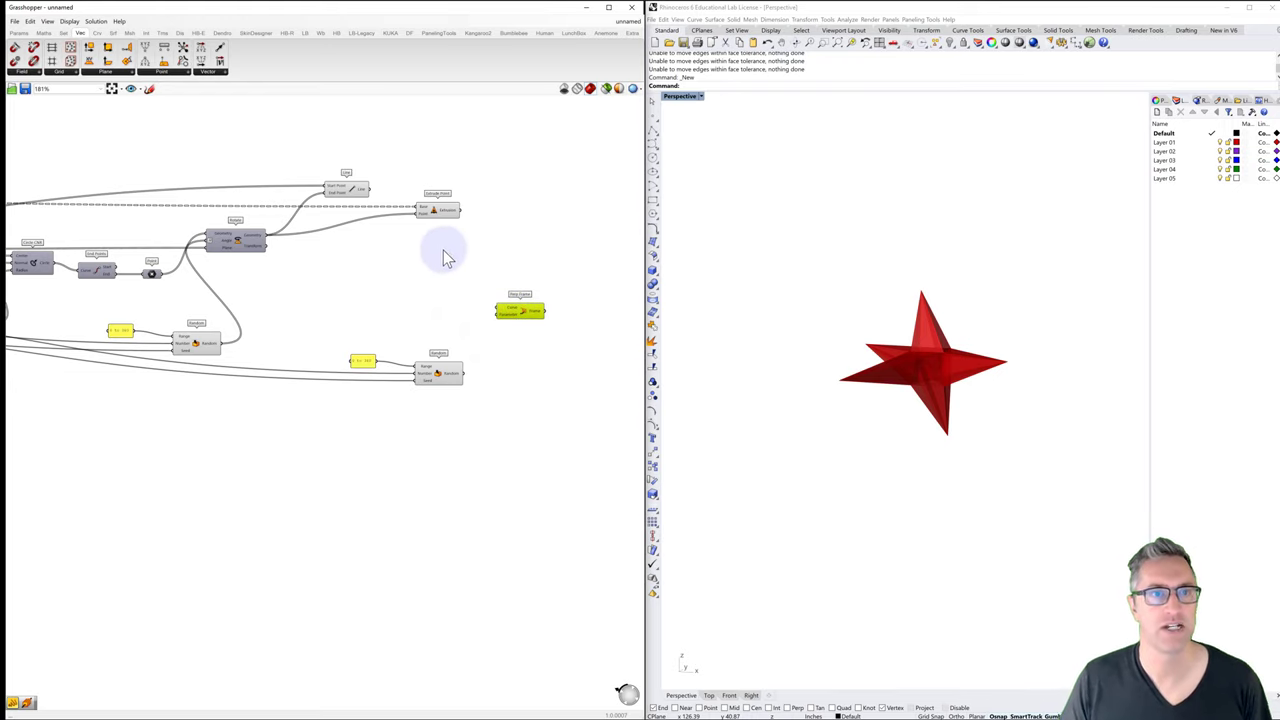
Step: Feed Perp Frame's Curve input from the Line component's output
left_click(352, 190)
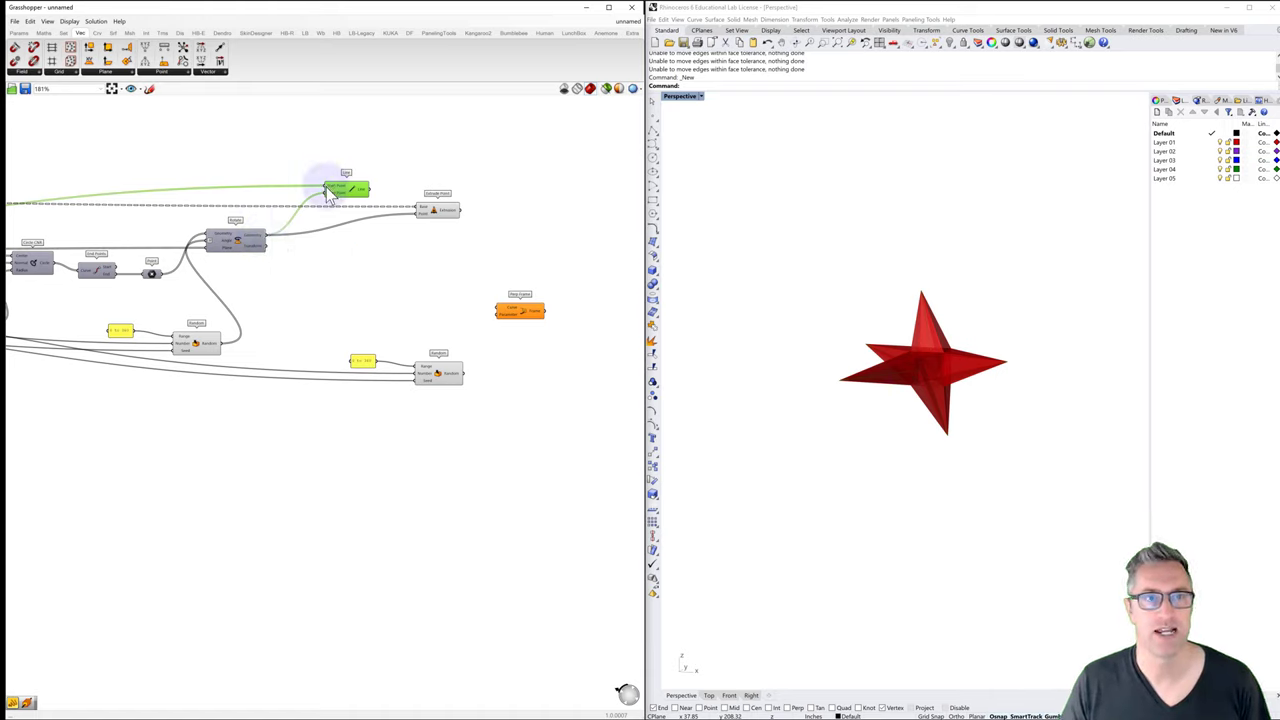
mouse_move(333, 190)
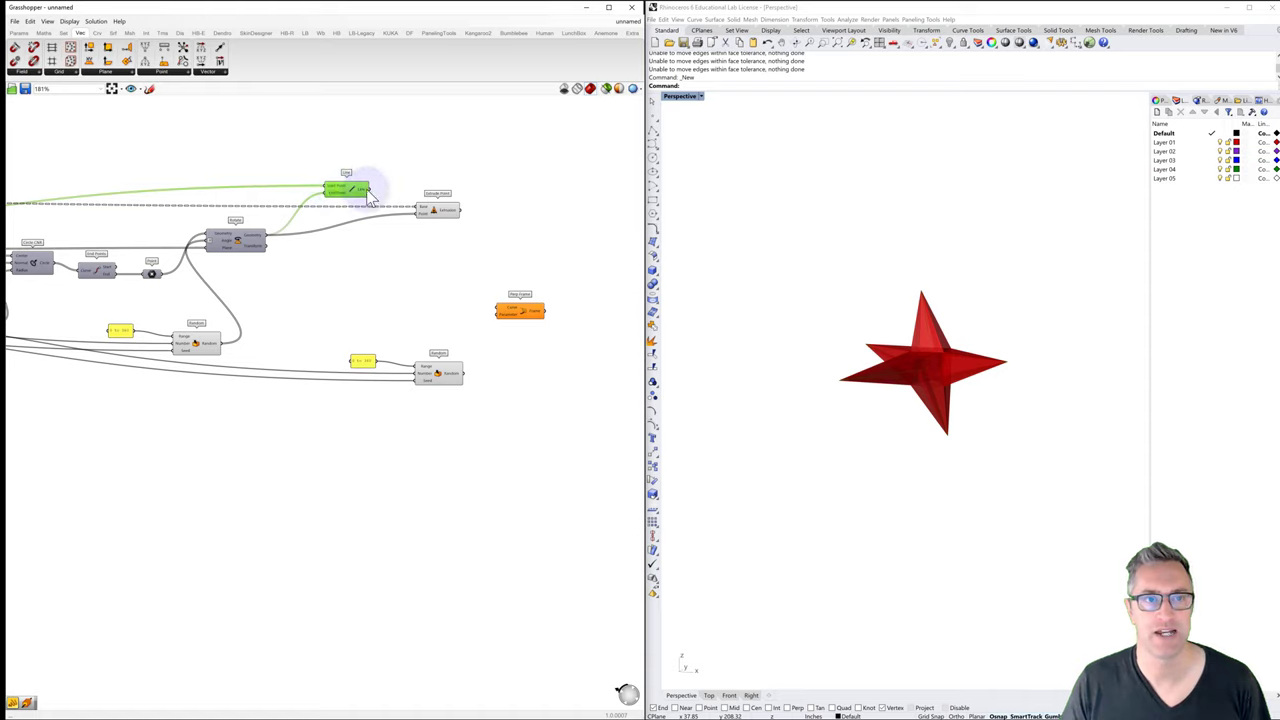
left_click_drag(380, 197, 503, 312)
left_click(503, 270)
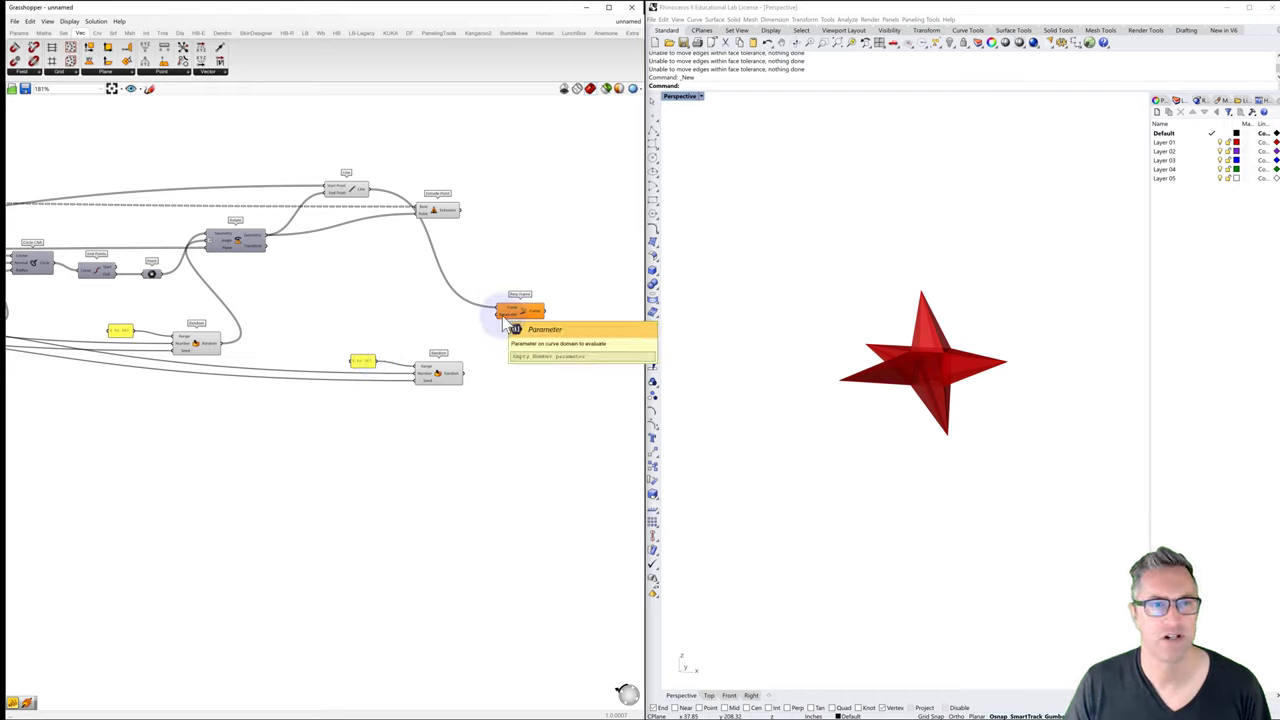
Step: Reparameterize the Curve input of the Perp Frame component
right_click(361, 190)
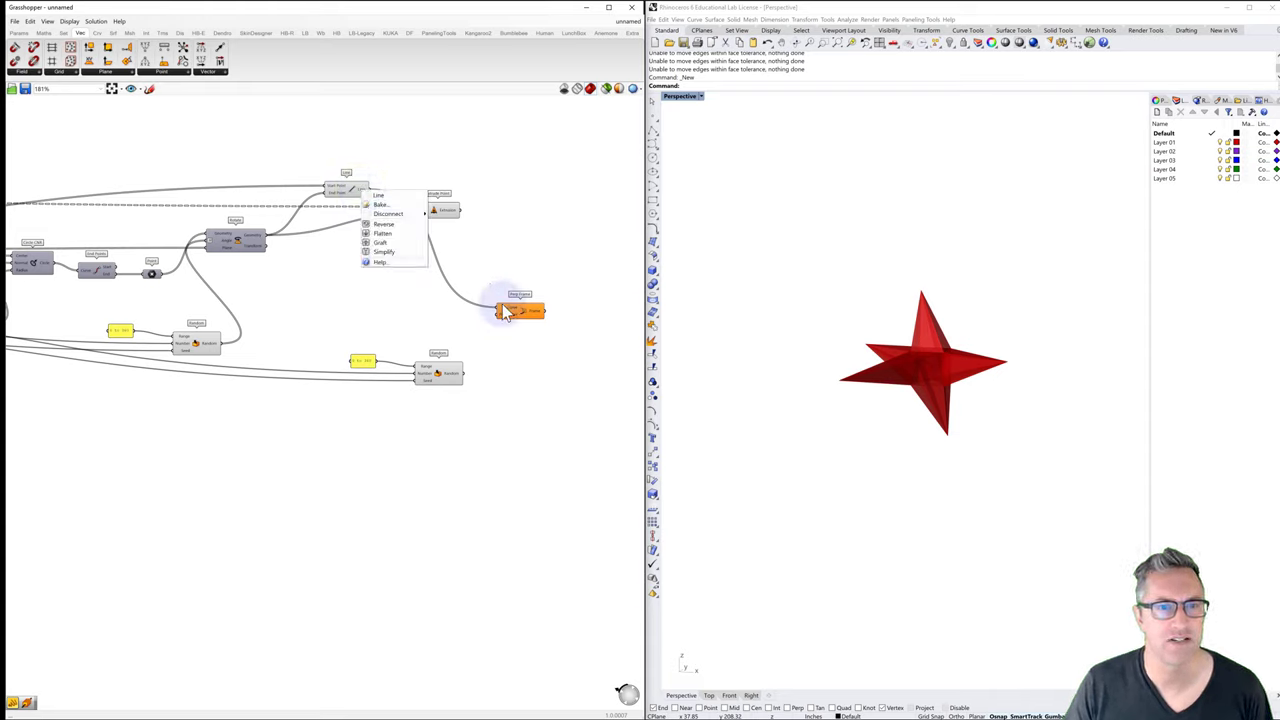
right_click(510, 312)
right_click(507, 309)
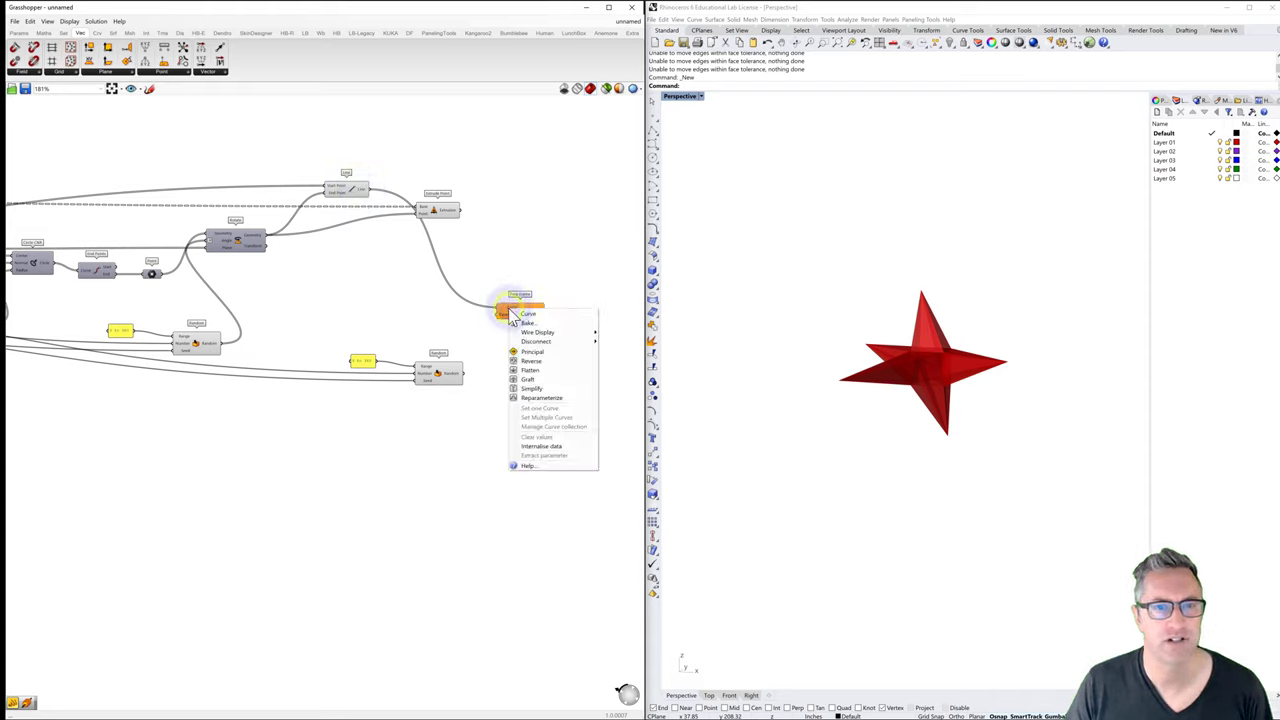
left_click(533, 397)
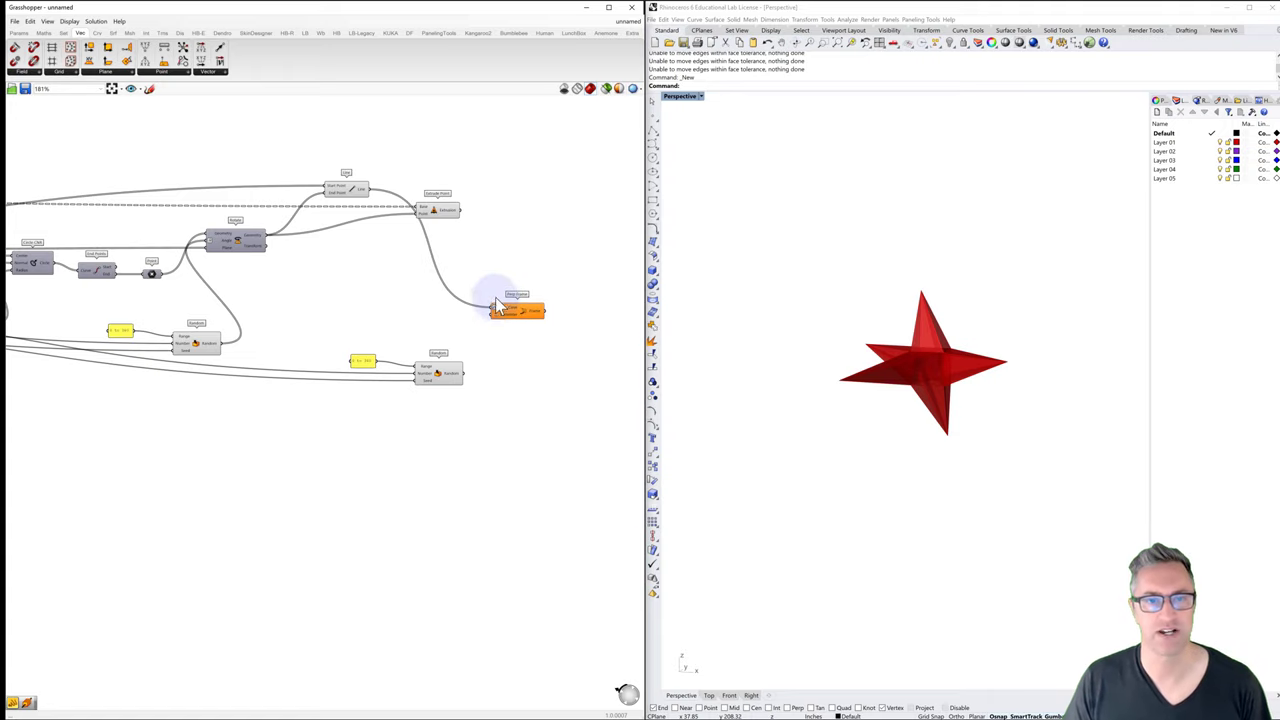
left_click_drag(510, 315, 488, 348)
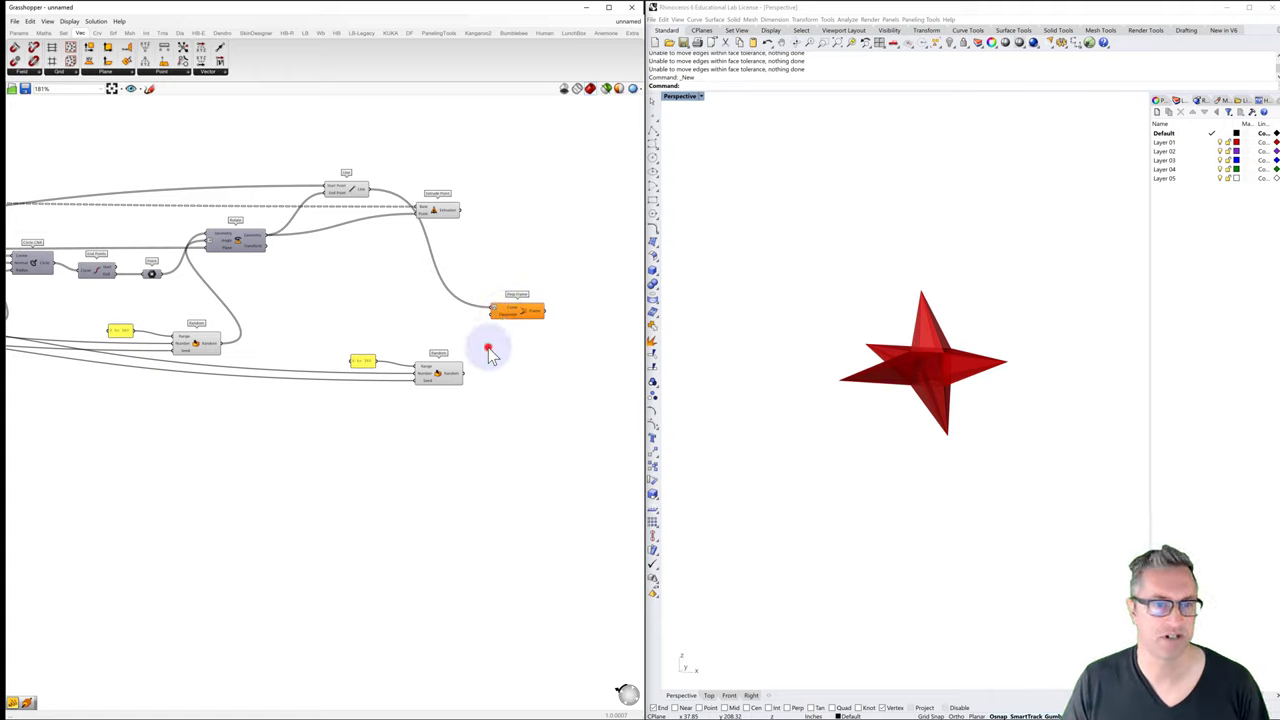
Step: Set the range panel of the duplicated Random component to ".333 to .9"
double_click(360, 359)
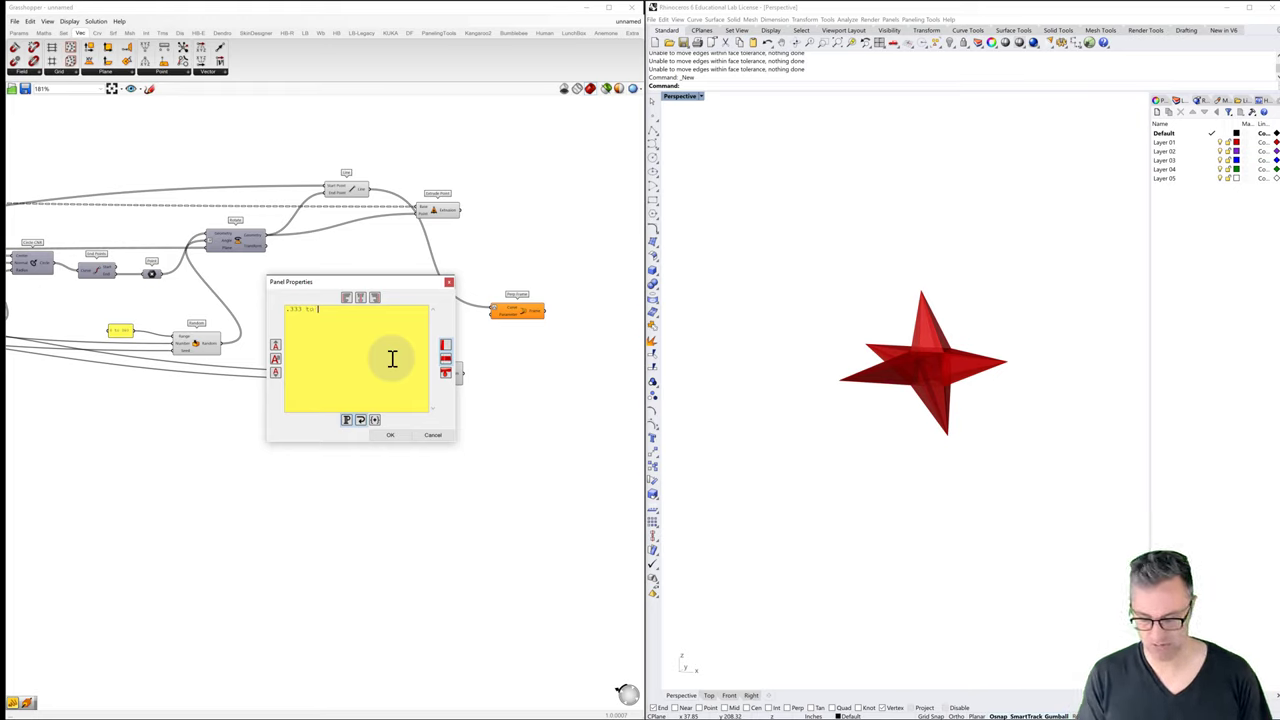
type(".333 to .6")
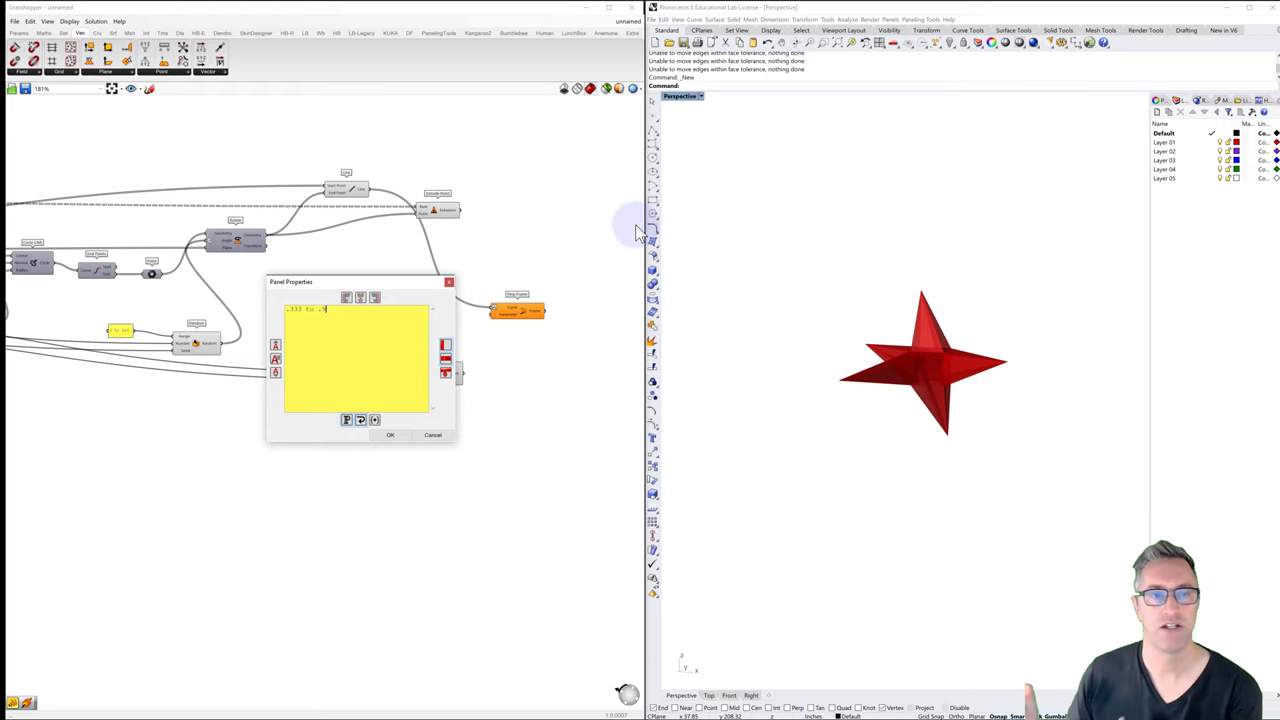
left_click(389, 437)
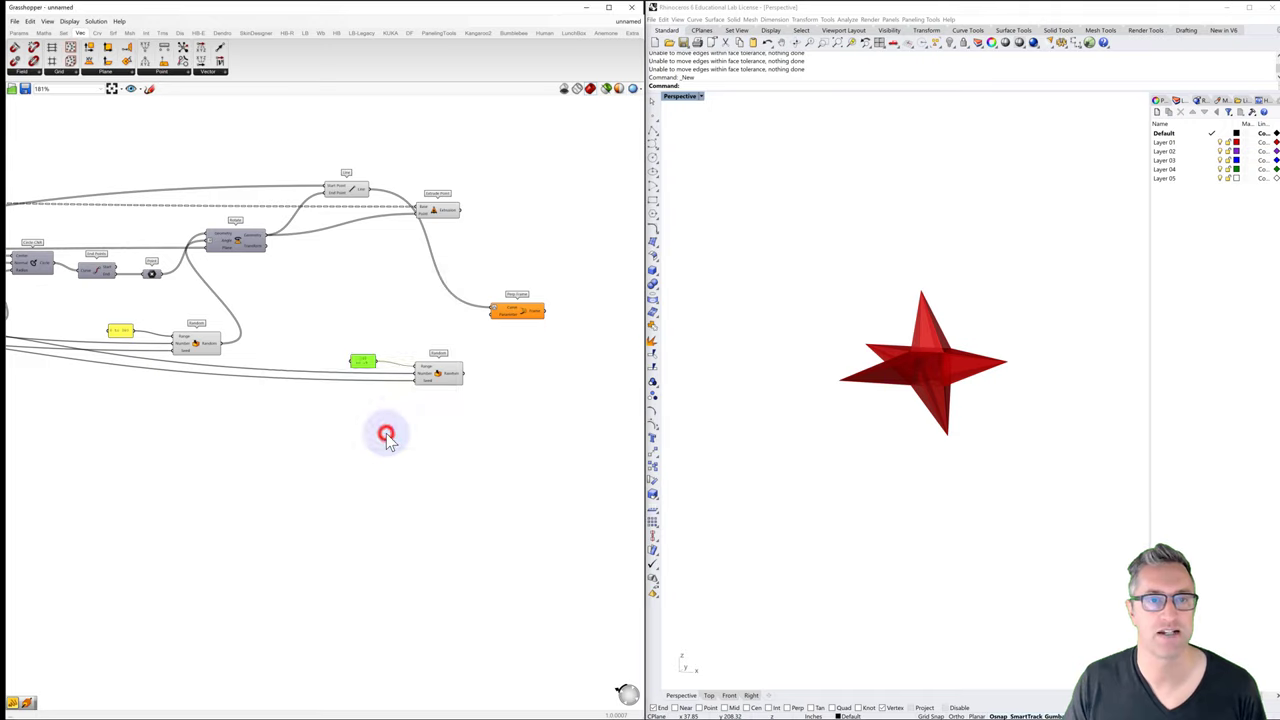
Step: Check the duplicated Random component's output values in a temporary panel, and delete that panel
double_click(489, 384)
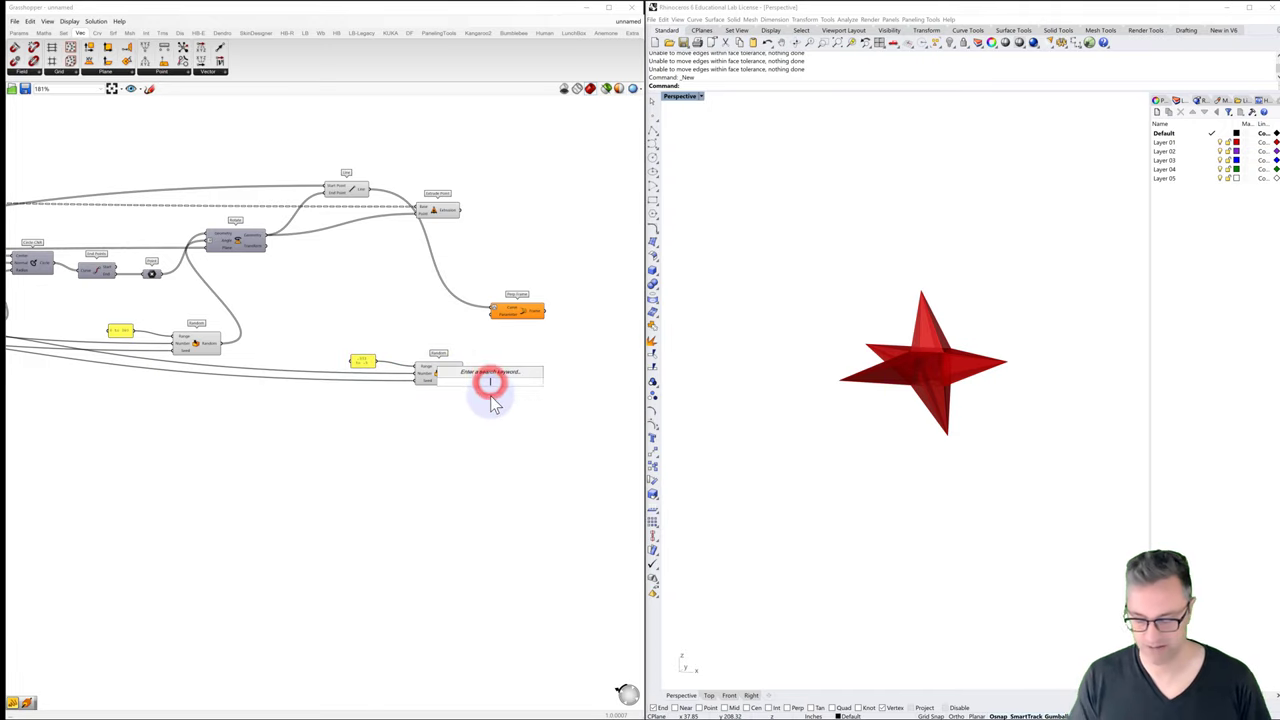
type("panel")
key("Return")
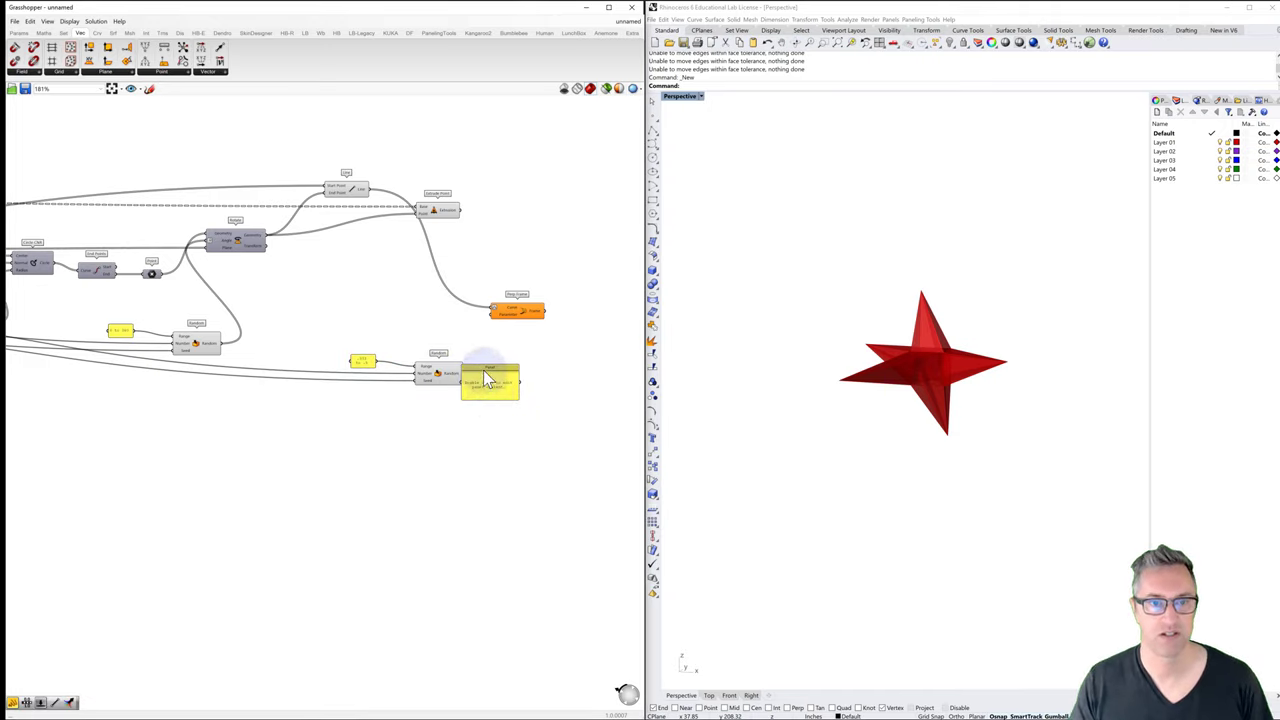
left_click_drag(483, 370, 514, 460)
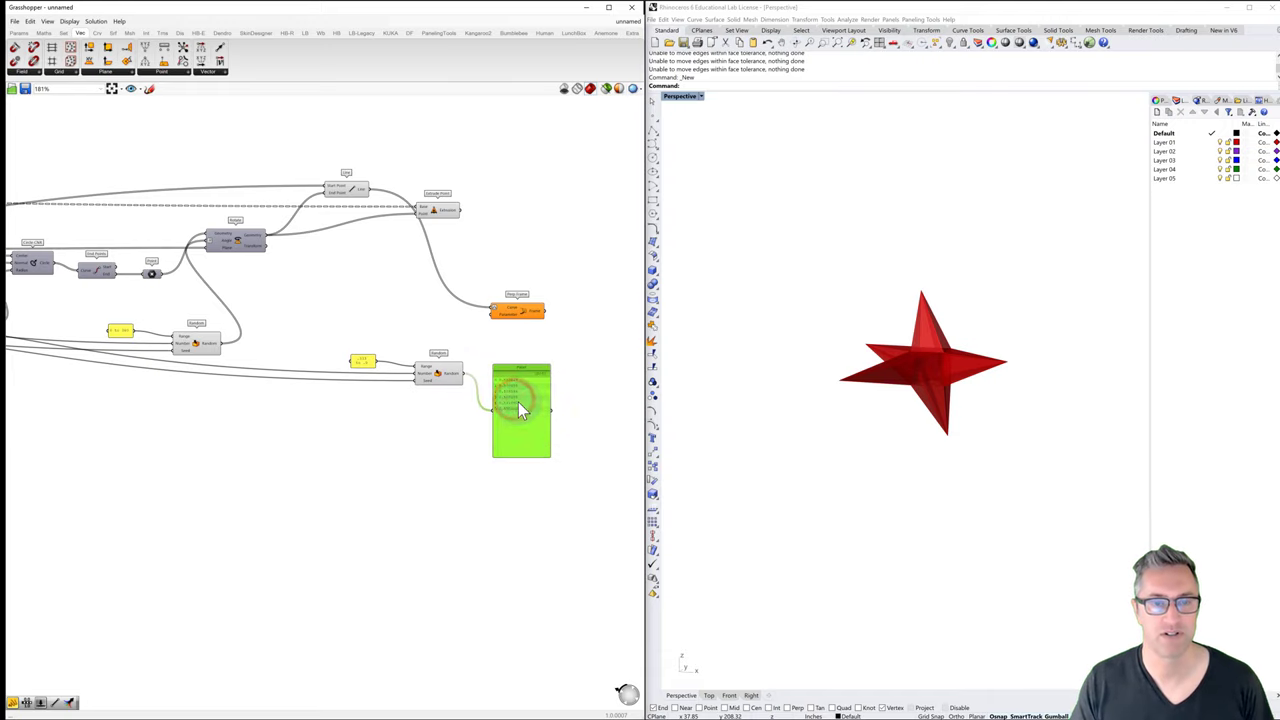
scroll(518, 402, "up", 4)
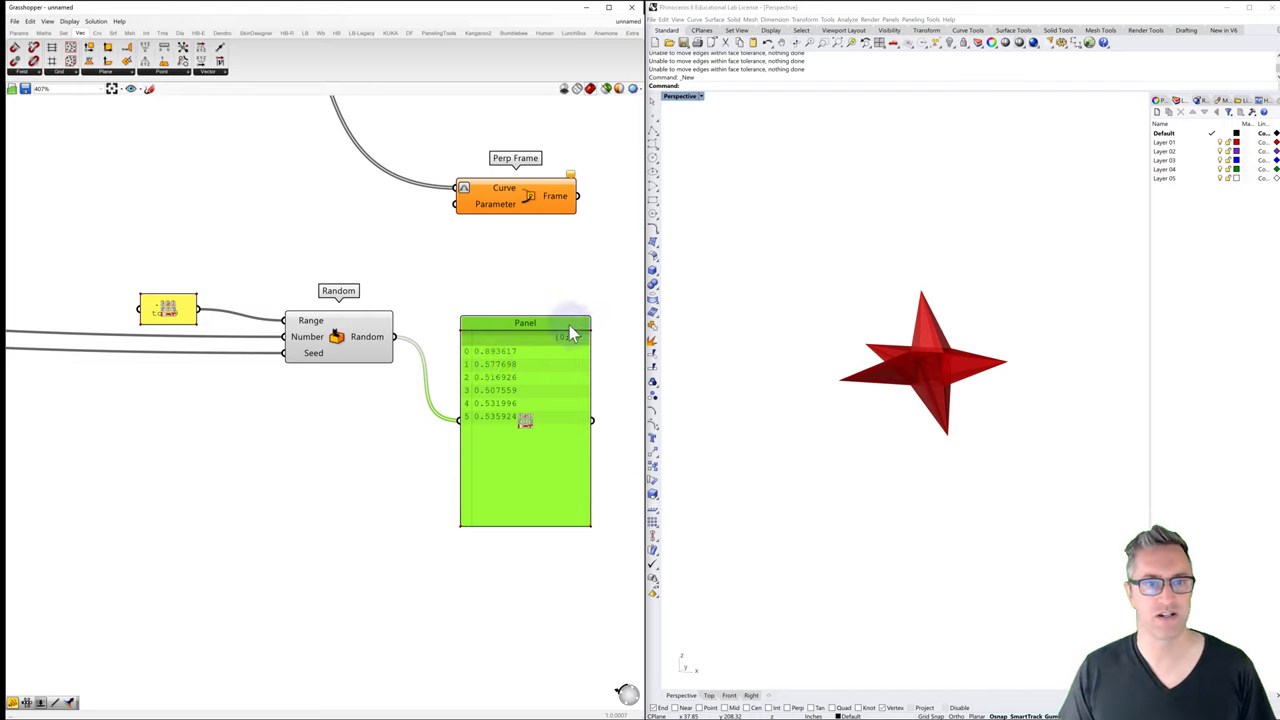
key("Delete")
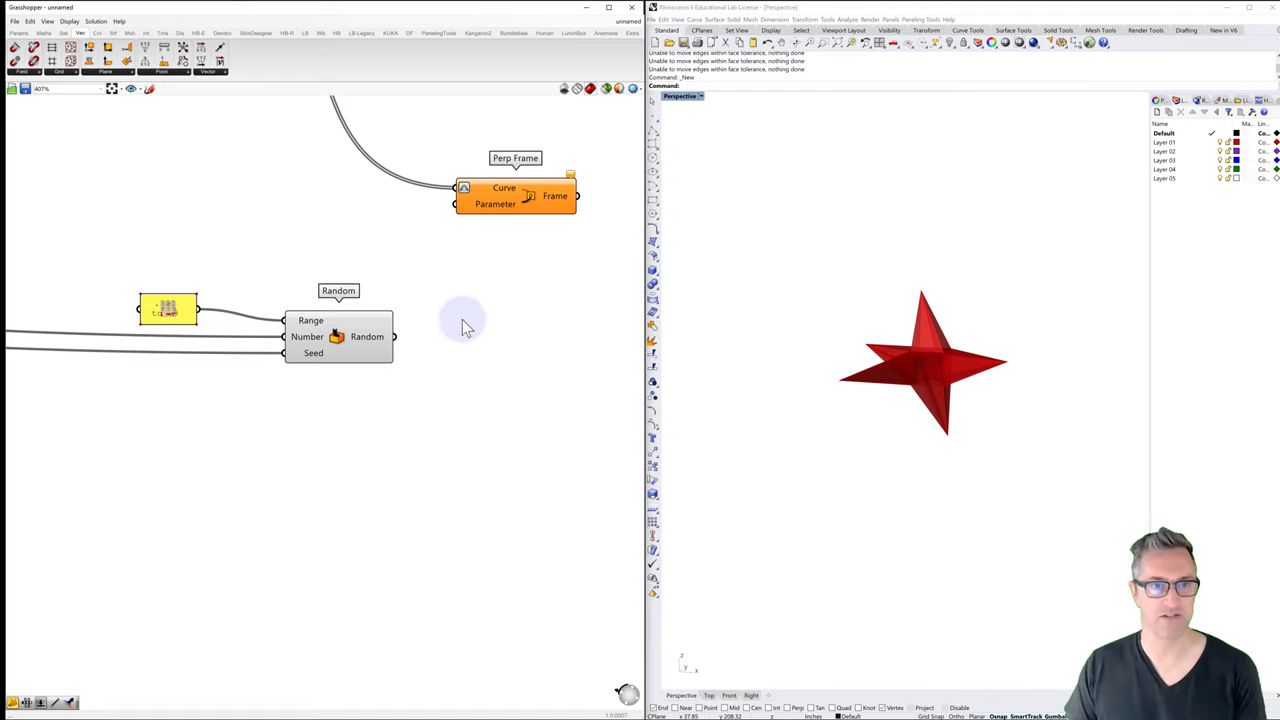
Step: Feed Perp Frame's Parameter input from the duplicated Random component's output and inspect the frames along the spikes
left_click_drag(396, 337, 462, 207)
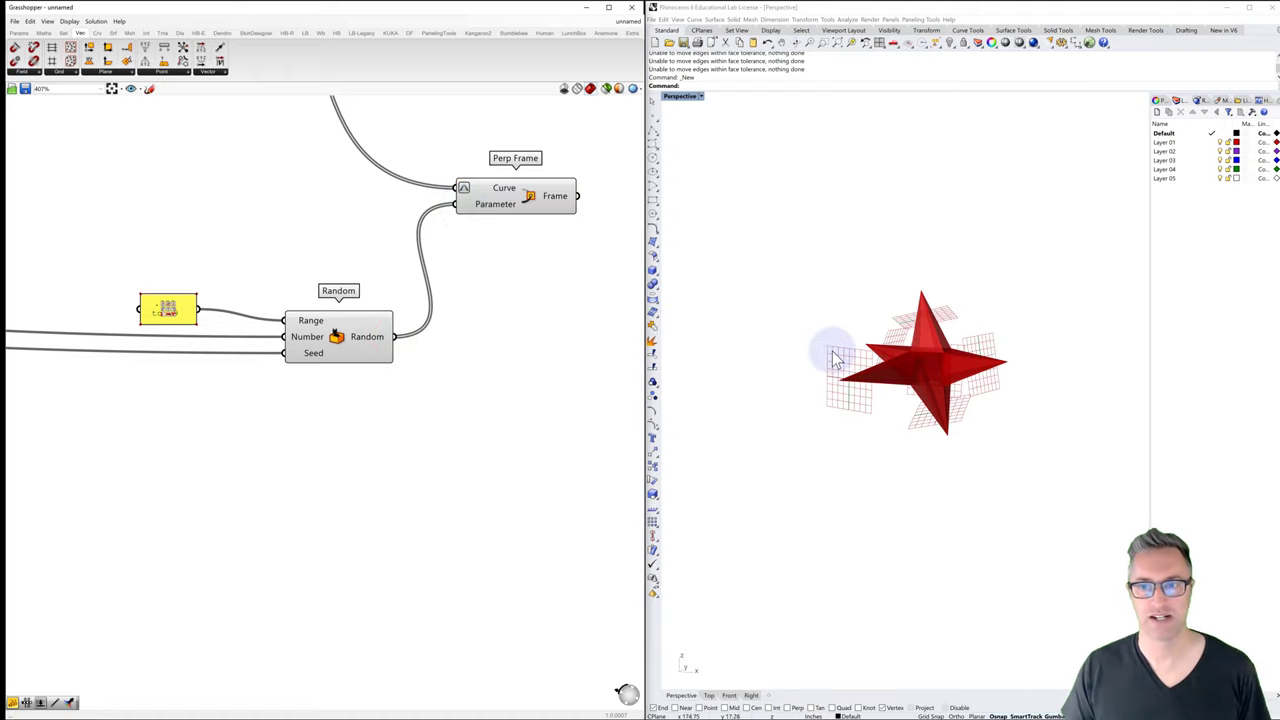
right_click_drag(894, 367, 790, 392)
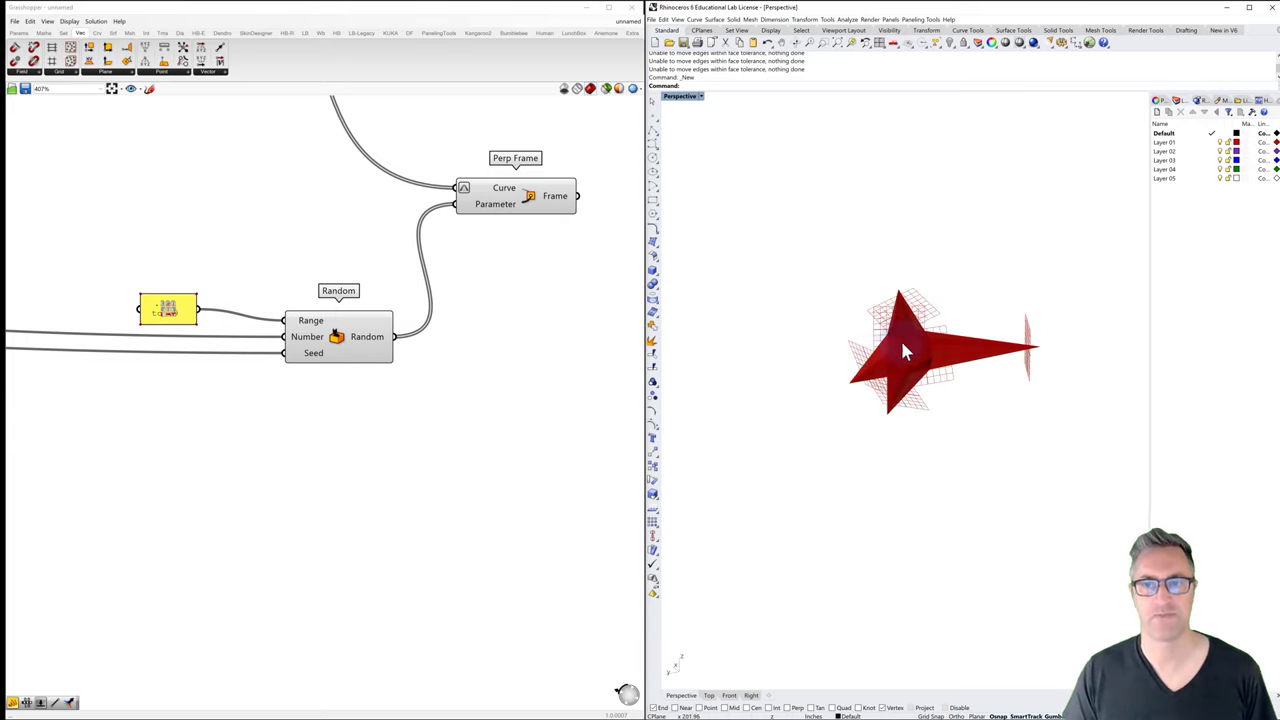
left_click(818, 374)
left_click(1050, 354)
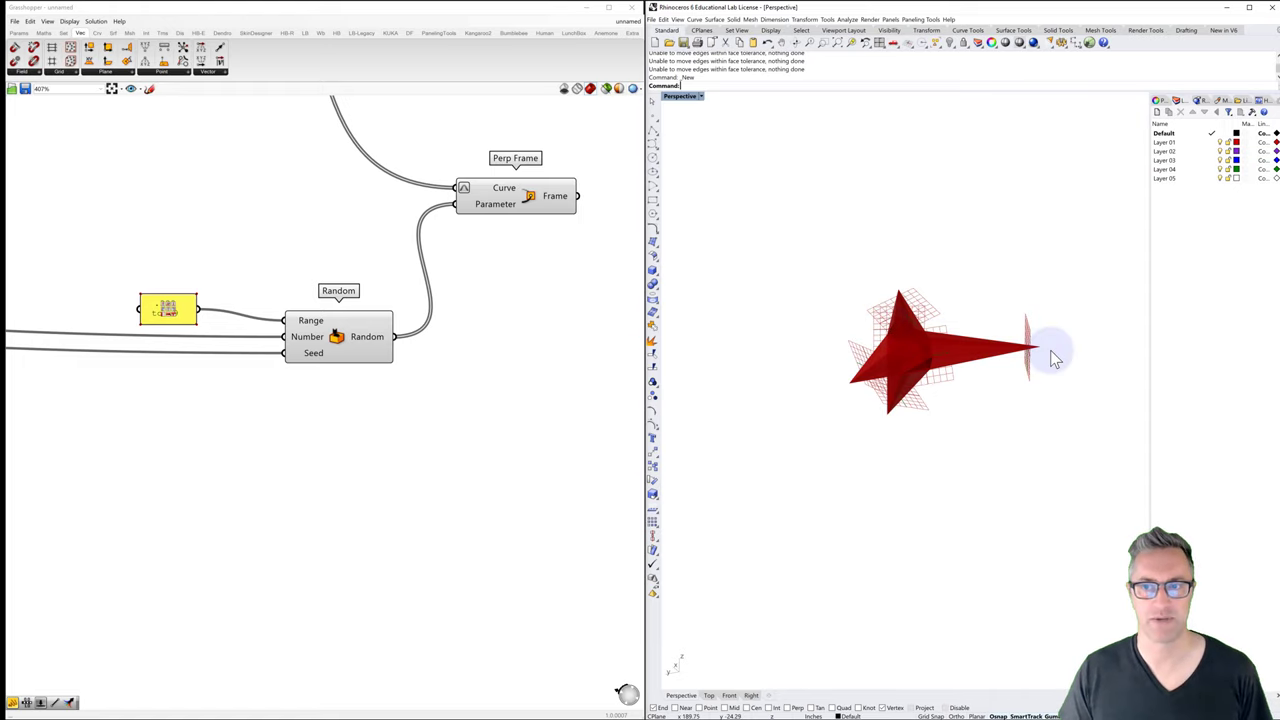
Step: Add a Brep | Plane intersection component after the Perp Frame component
scroll(523, 306, "down", 3)
right_click_drag(519, 304, 438, 372)
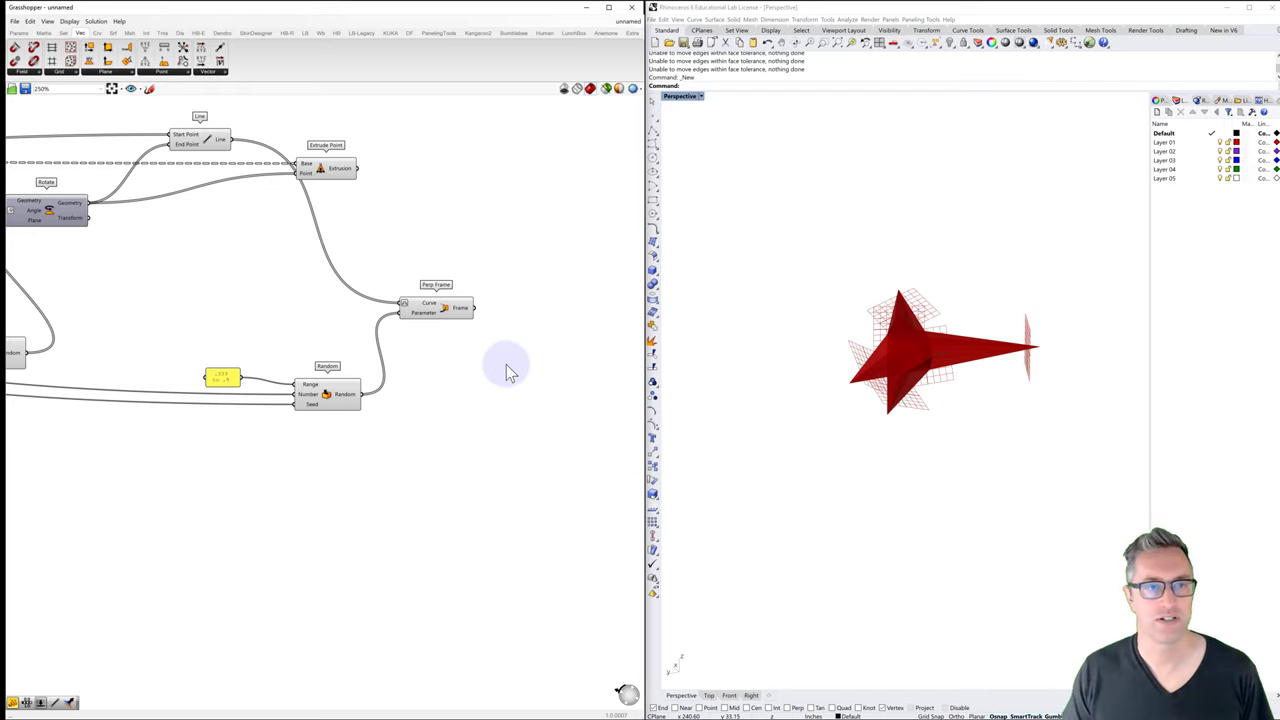
left_click(146, 33)
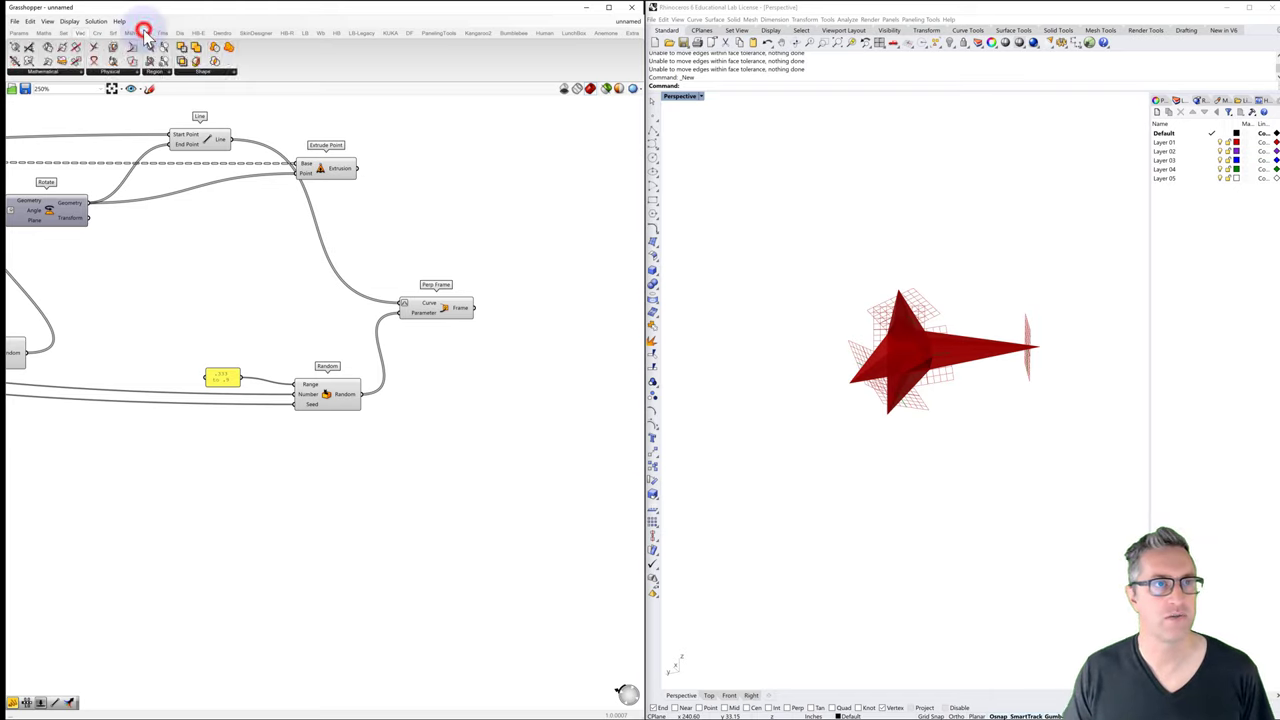
left_click(199, 70)
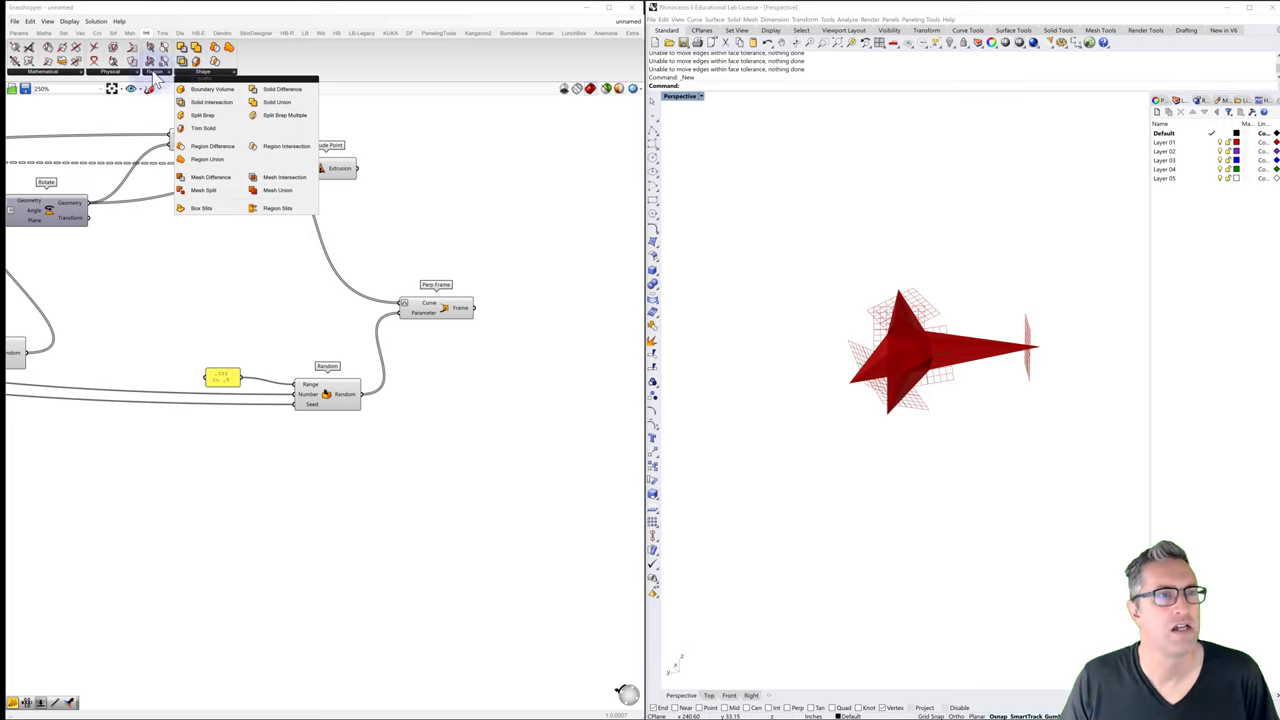
left_click(152, 71)
left_click(117, 71)
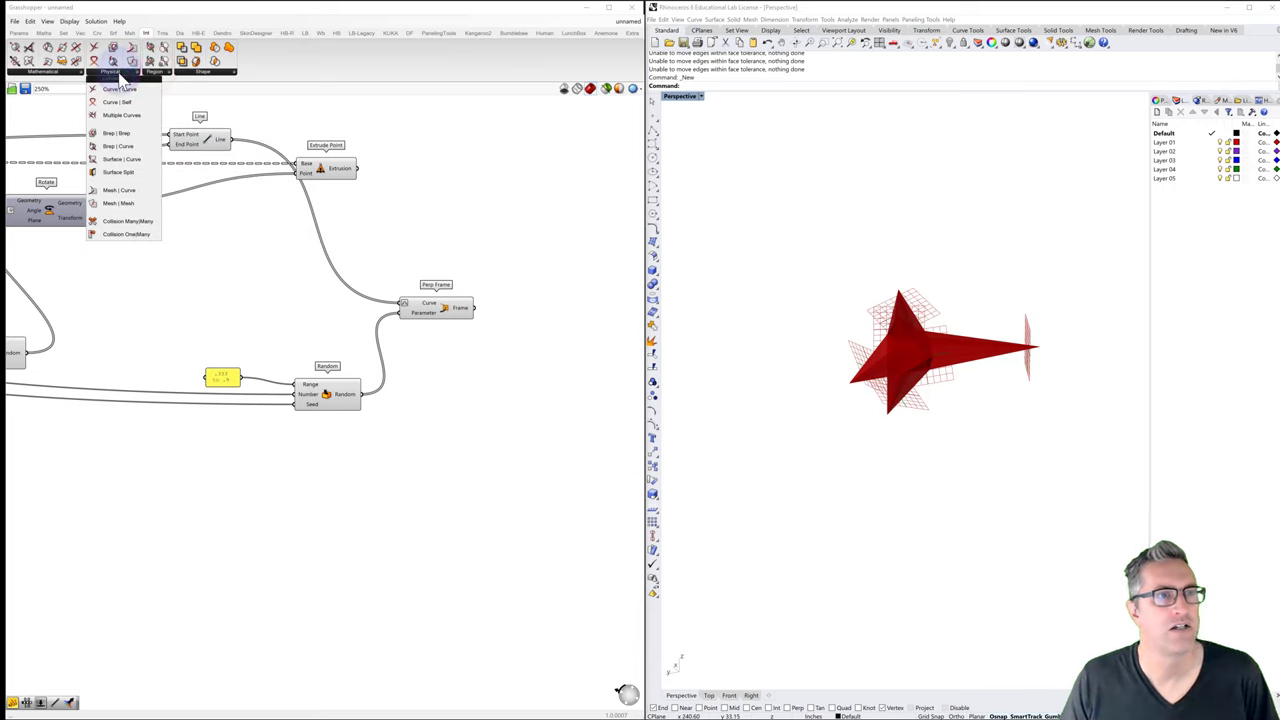
left_click(54, 73)
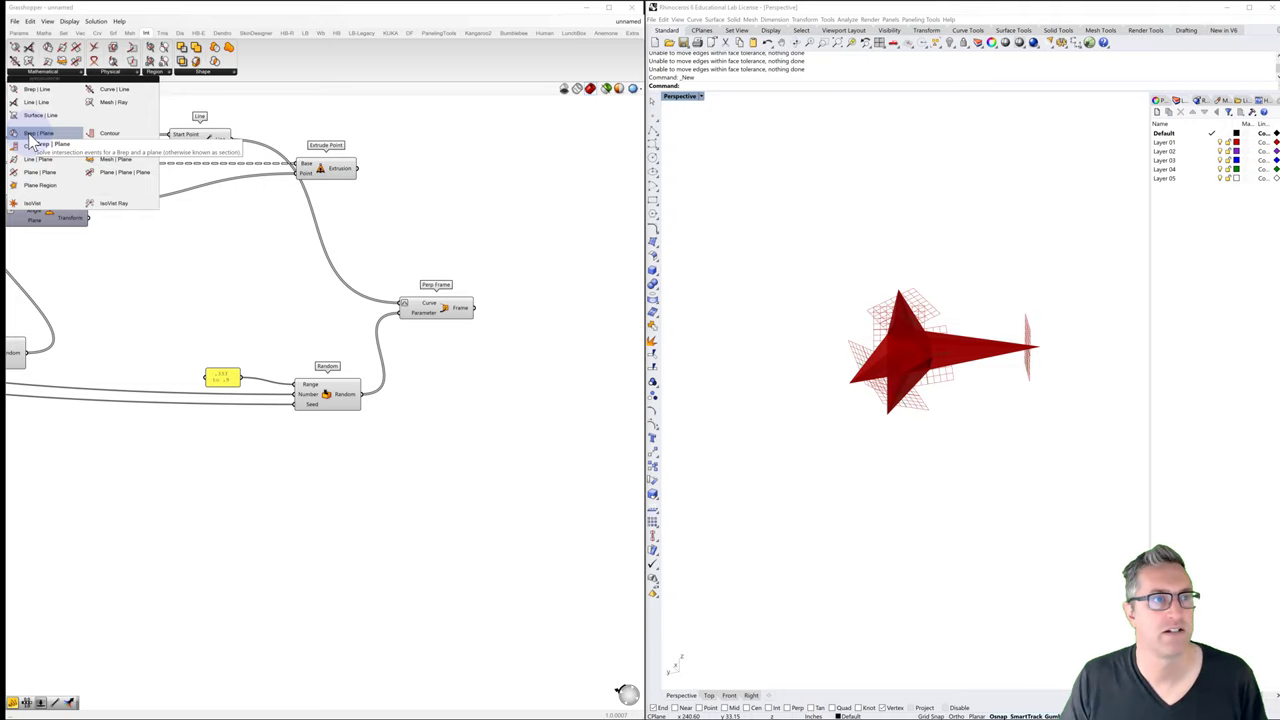
left_click_drag(30, 140, 550, 293)
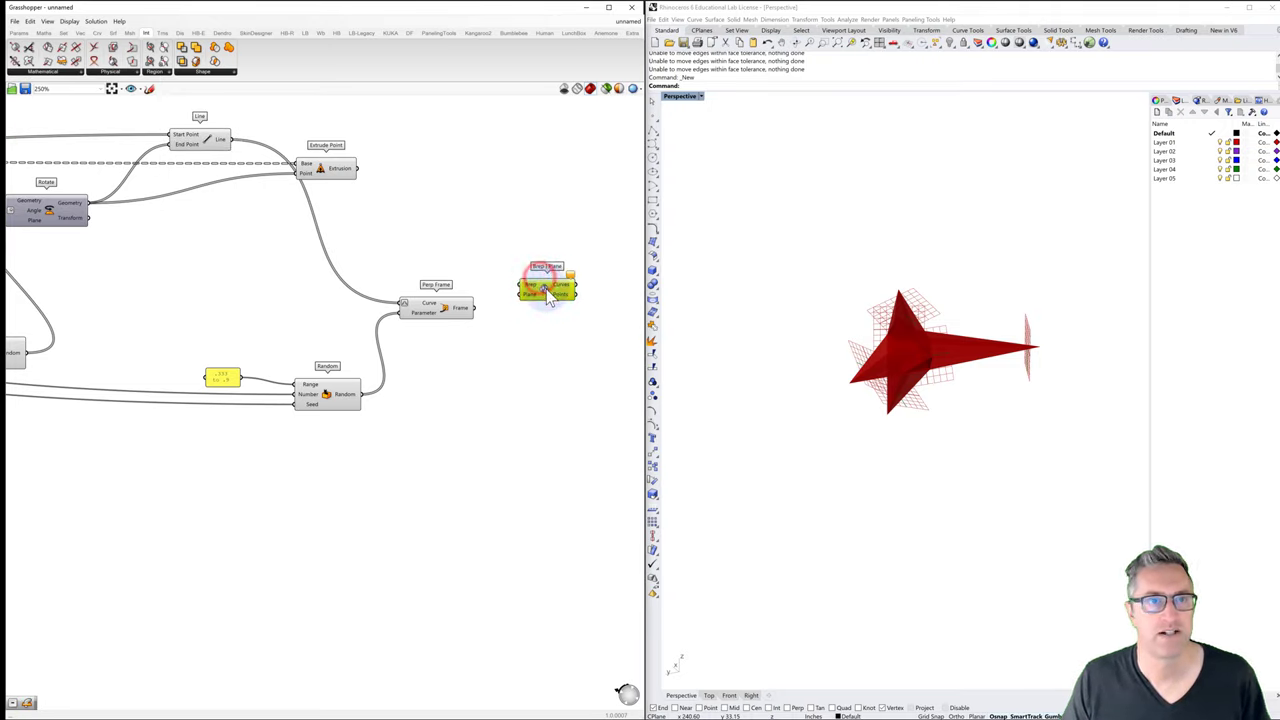
Step: Feed Brep | Plane's Brep input from Extrude Point's Extrusion output and its Plane input from Perp Frame's Frame output
left_click(341, 169)
left_click_drag(367, 180, 522, 292)
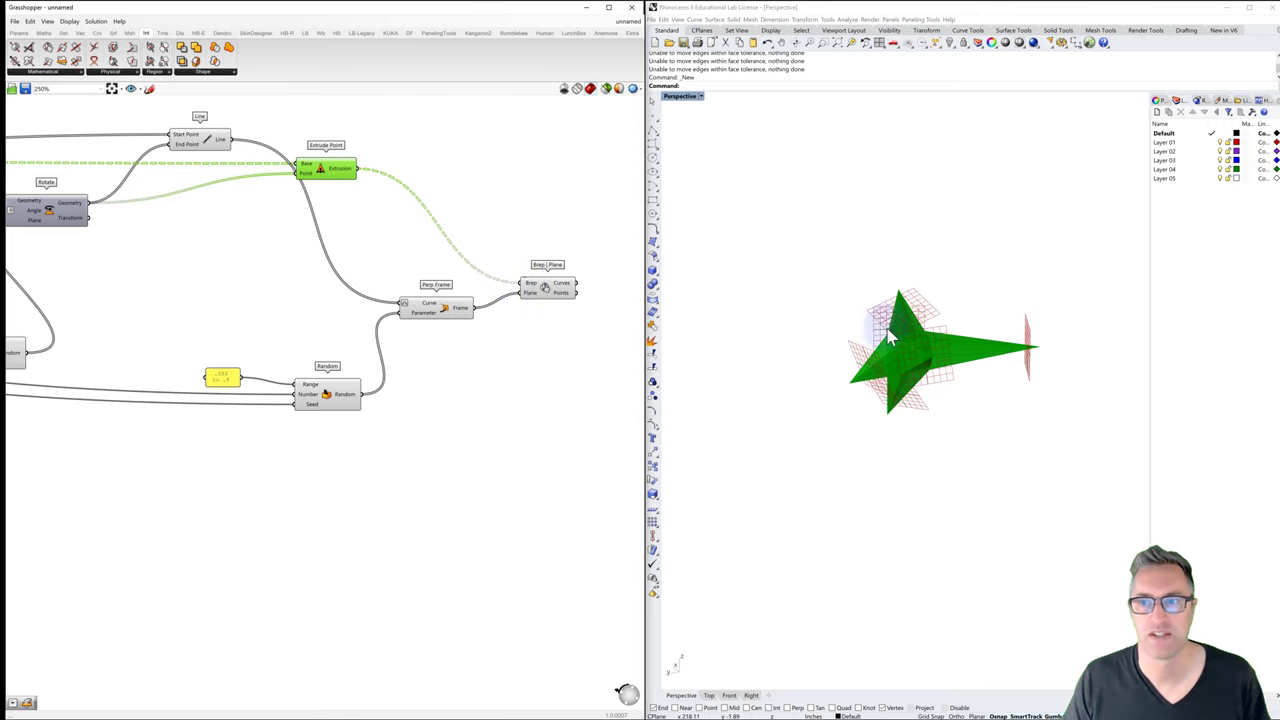
right_click_drag(863, 320, 868, 318)
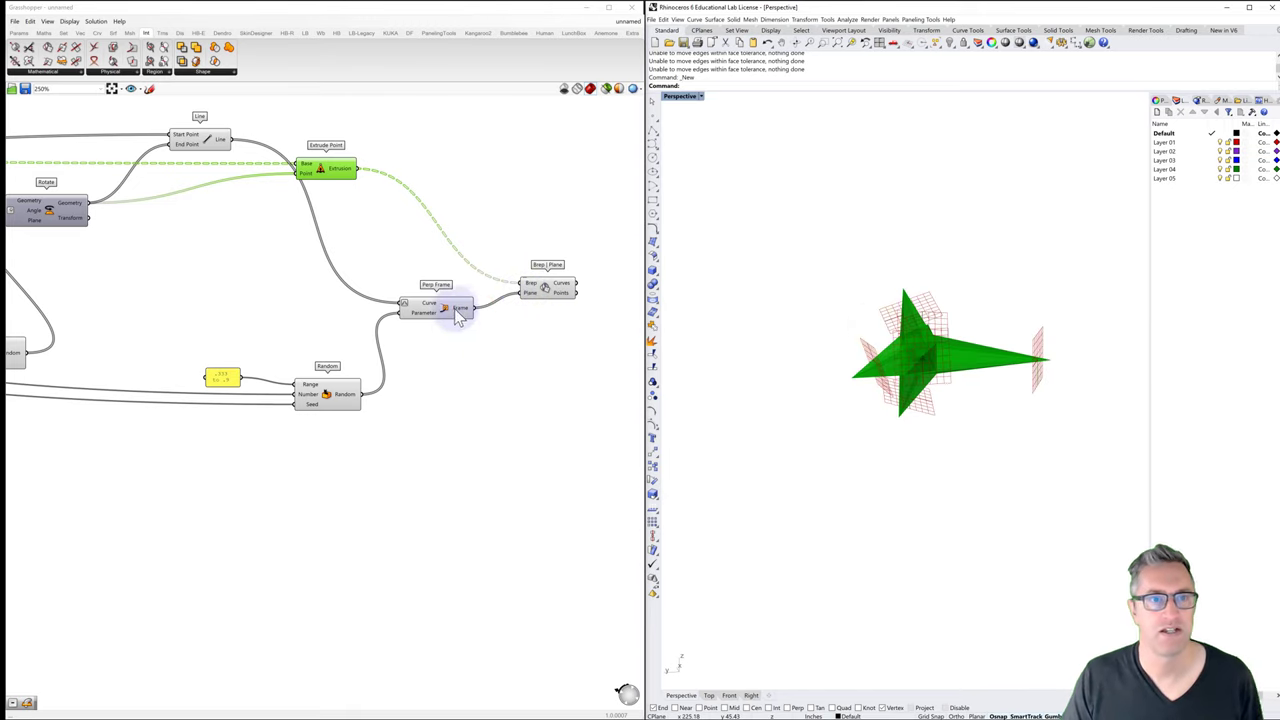
Step: Hide the Extrude Point component's preview and inspect the intersection curves on the frames up close
left_click(335, 198)
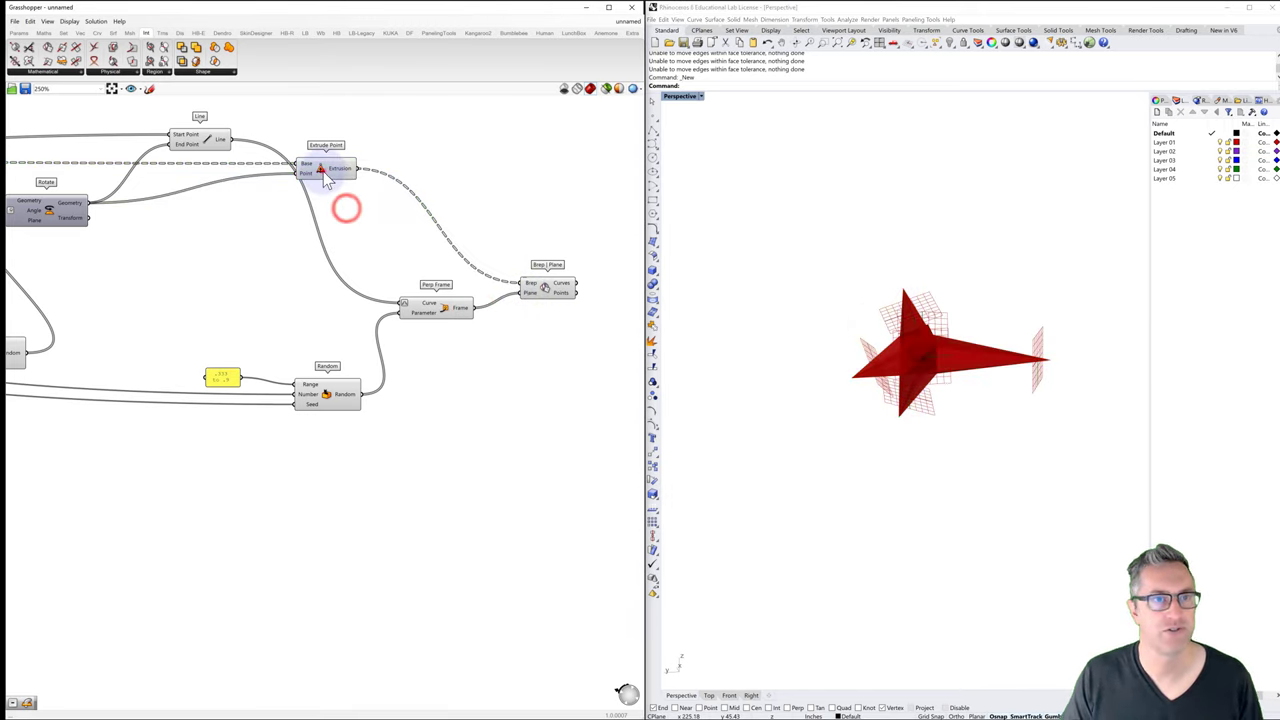
left_click(322, 170)
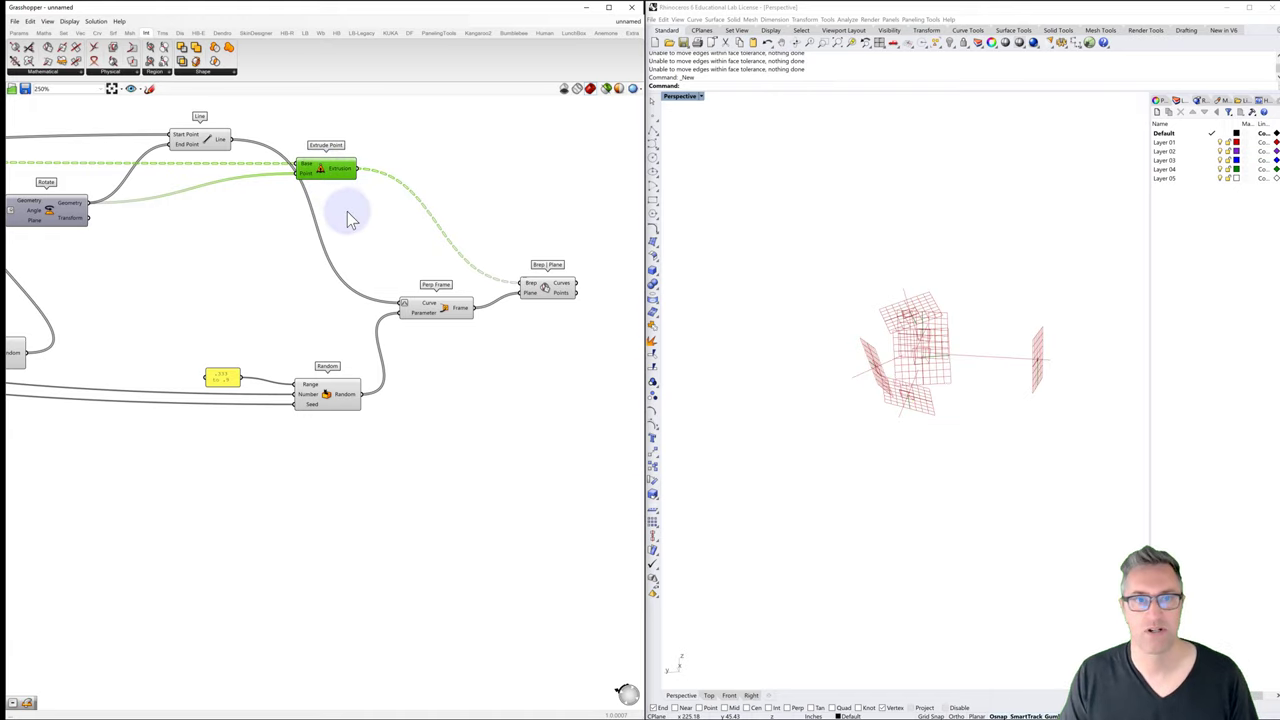
right_click_drag(946, 353, 918, 360)
scroll(1011, 396, "up", 8)
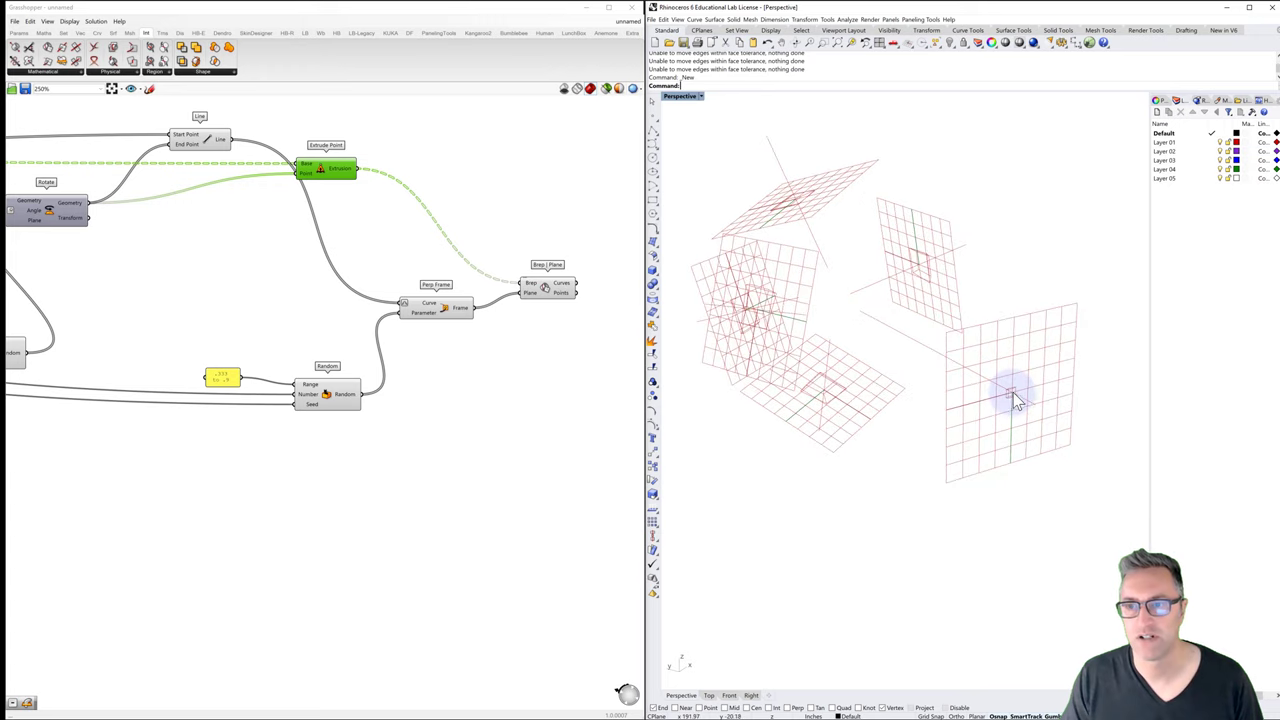
right_click_drag(1011, 397, 959, 348)
scroll(1015, 394, "down", 5)
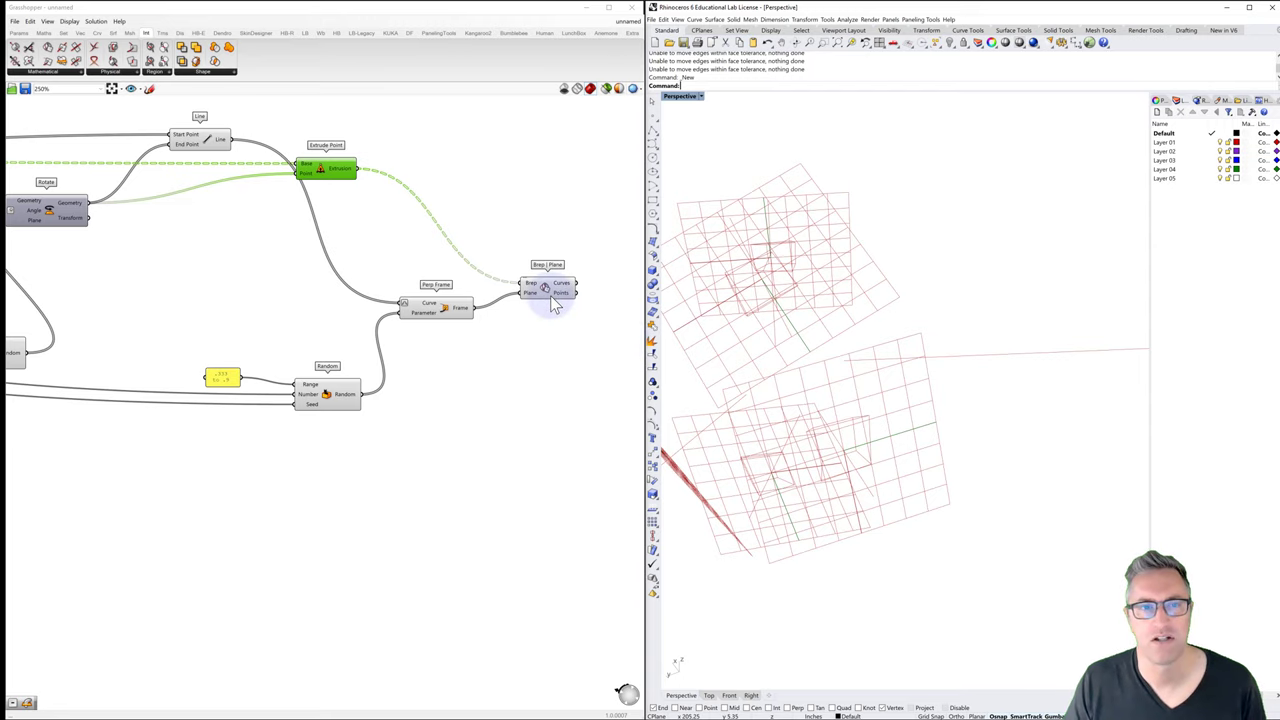
Step: Flatten Extrude Point's Extrusion output and check its effect on the Brep | Plane intersections
scroll(556, 303, "up", 1)
scroll(552, 301, "up", 1)
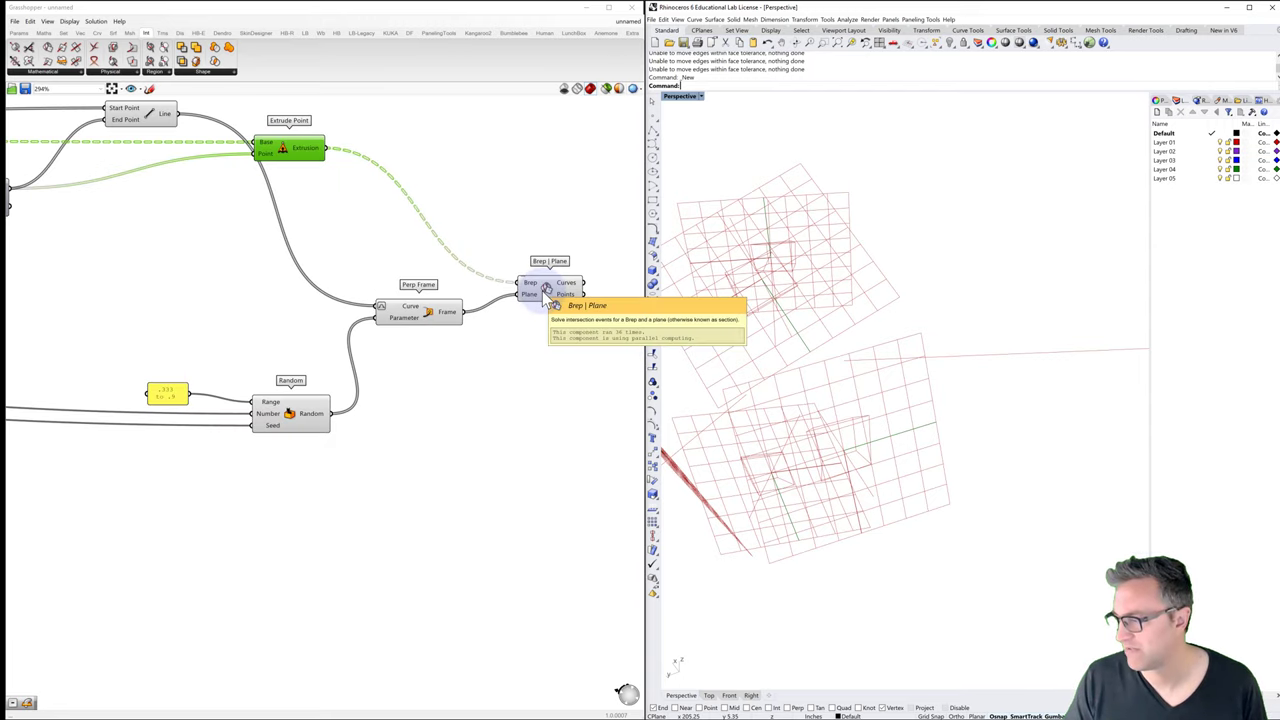
right_click(310, 152)
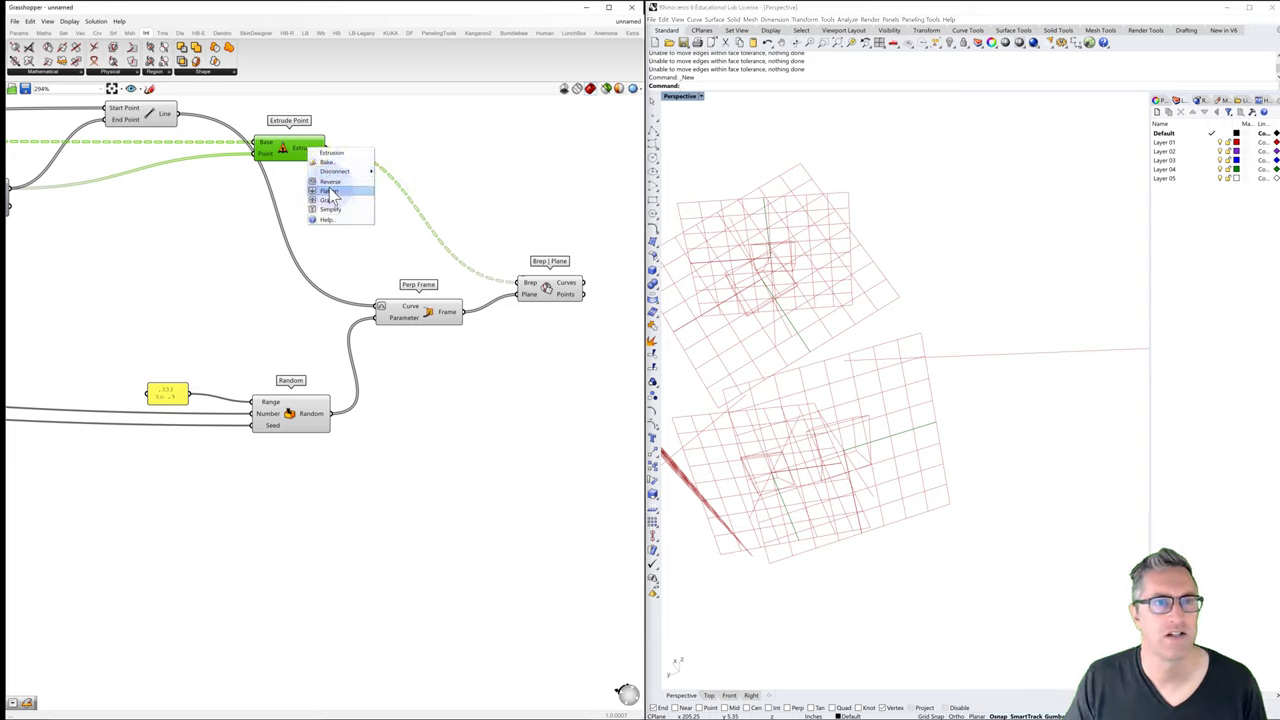
left_click(329, 188)
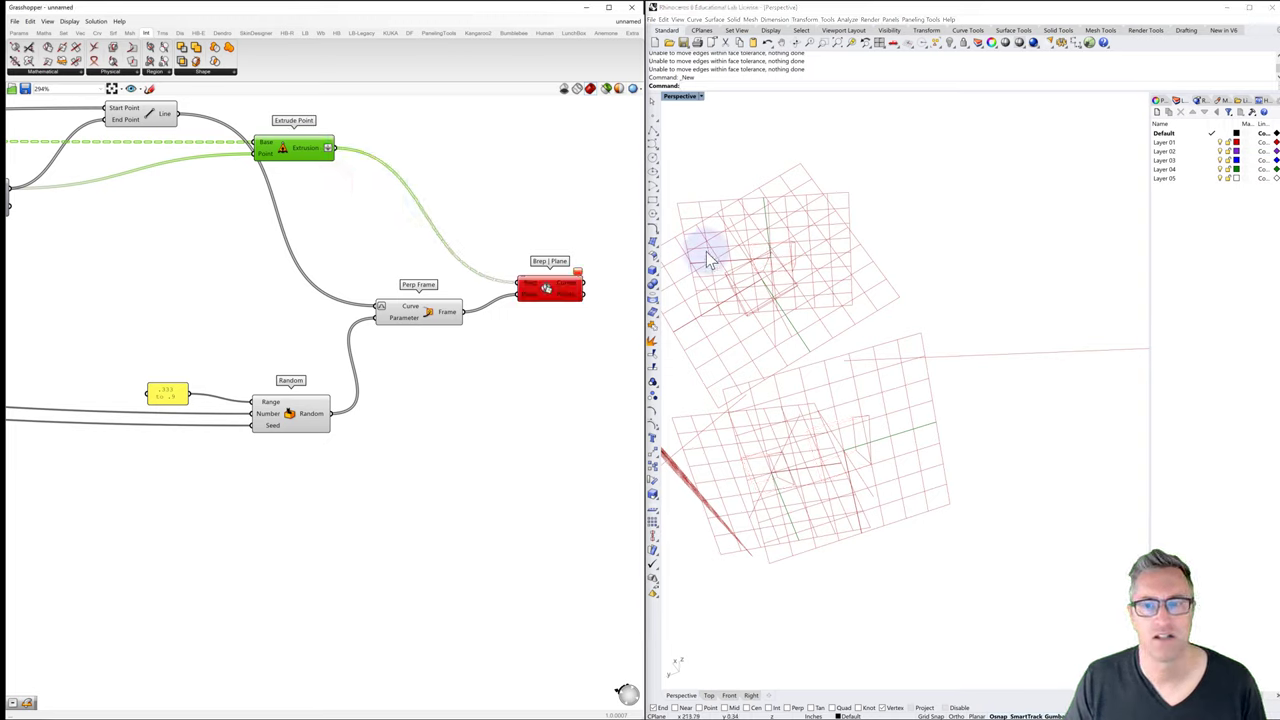
right_click_drag(700, 251, 866, 325)
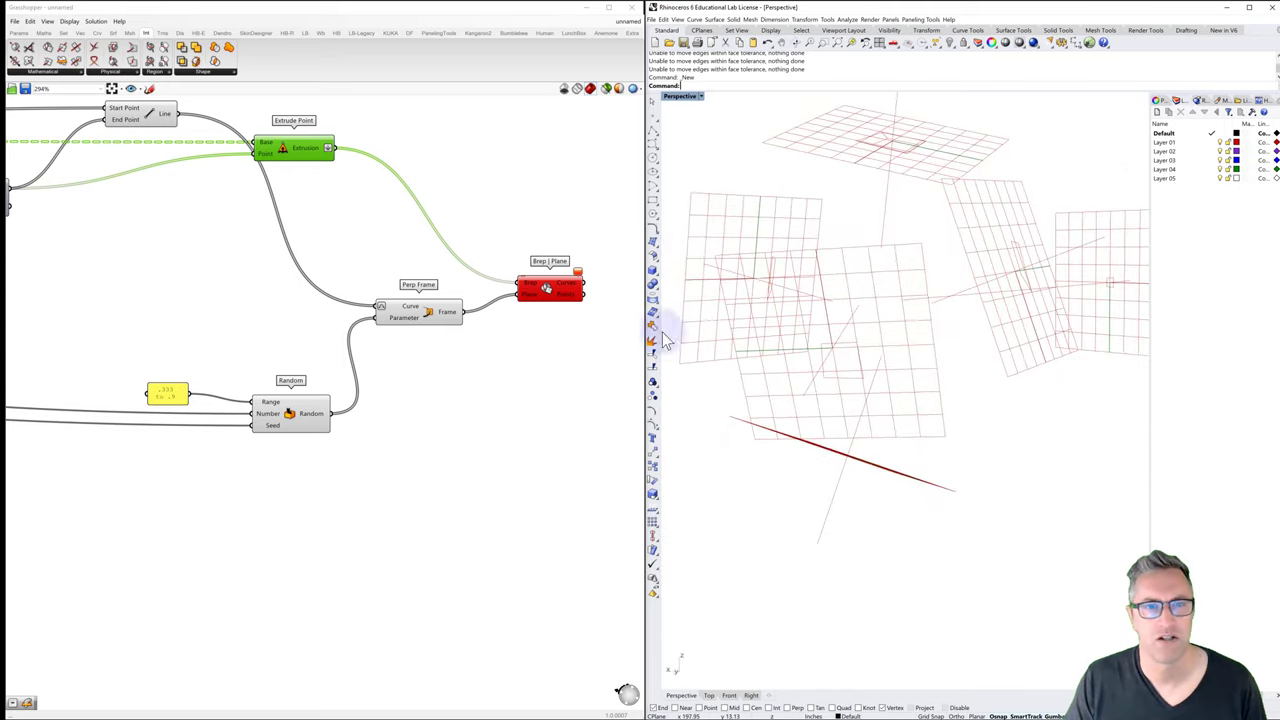
mouse_move(576, 264)
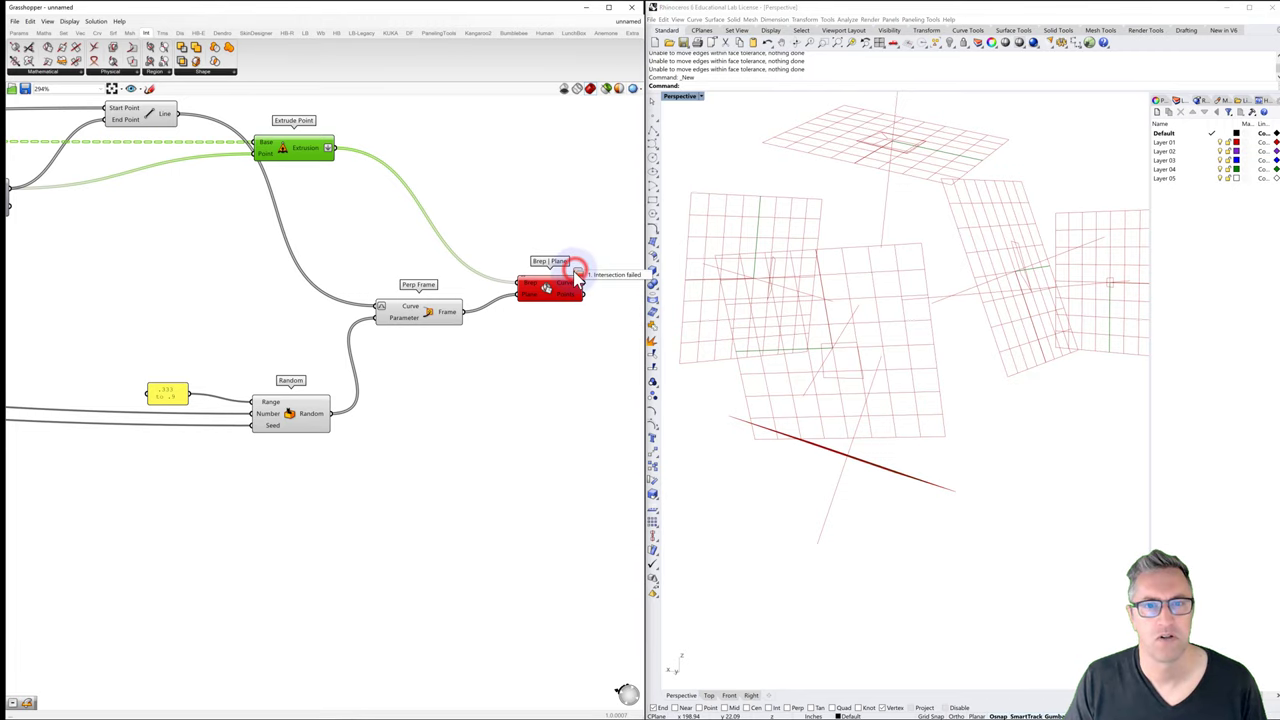
Step: Flatten the Curves output of the Join Curves component
scroll(571, 225, "down", 5)
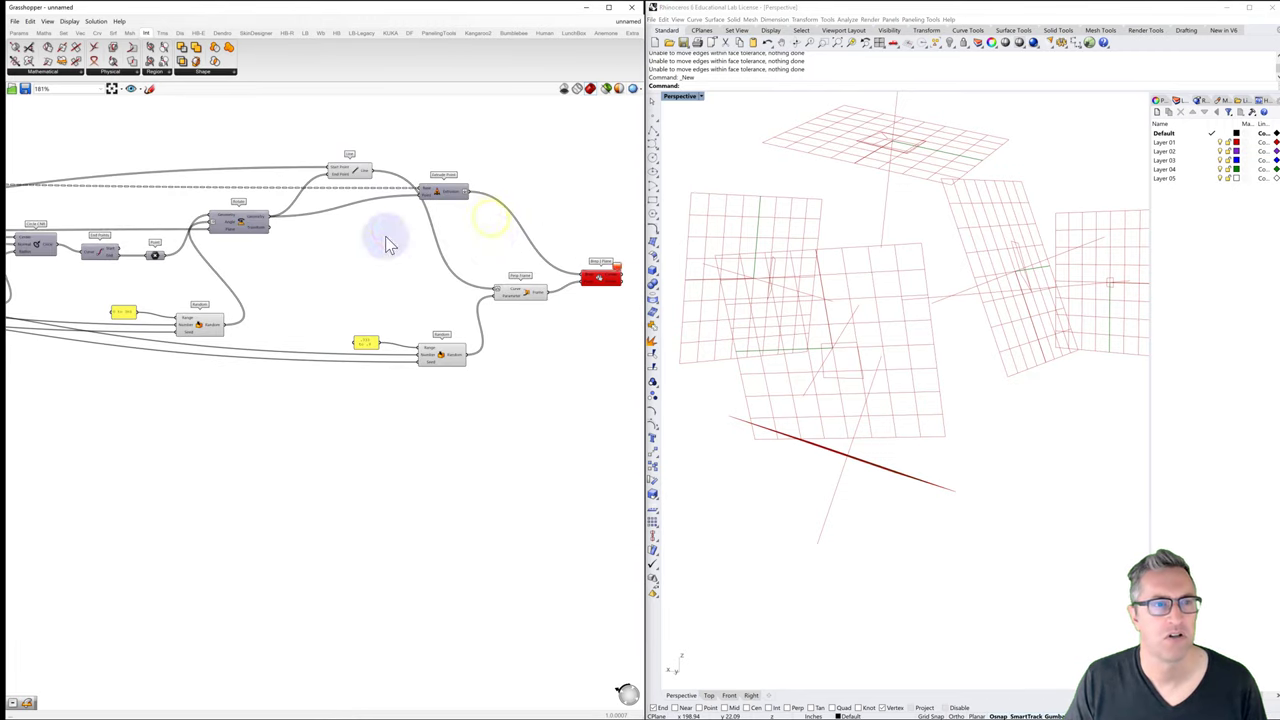
right_click_drag(462, 235, 417, 209)
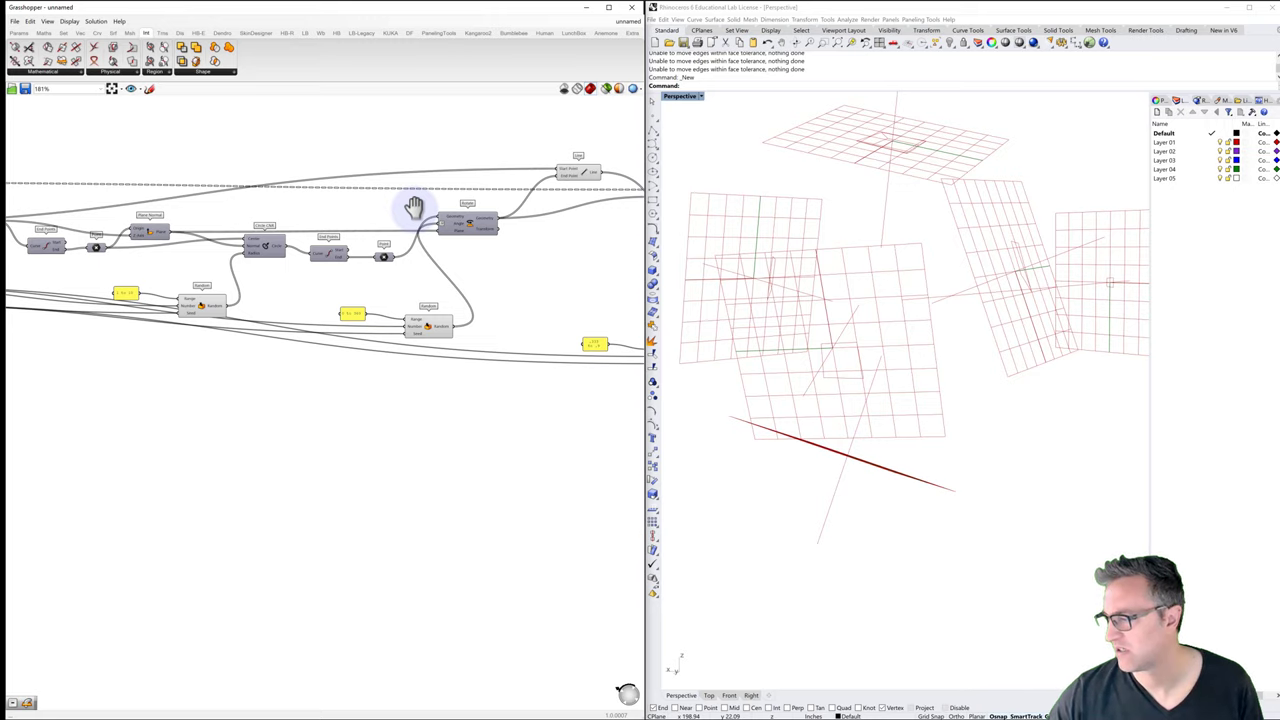
right_click_drag(109, 166, 205, 170)
scroll(125, 170, "up", 4)
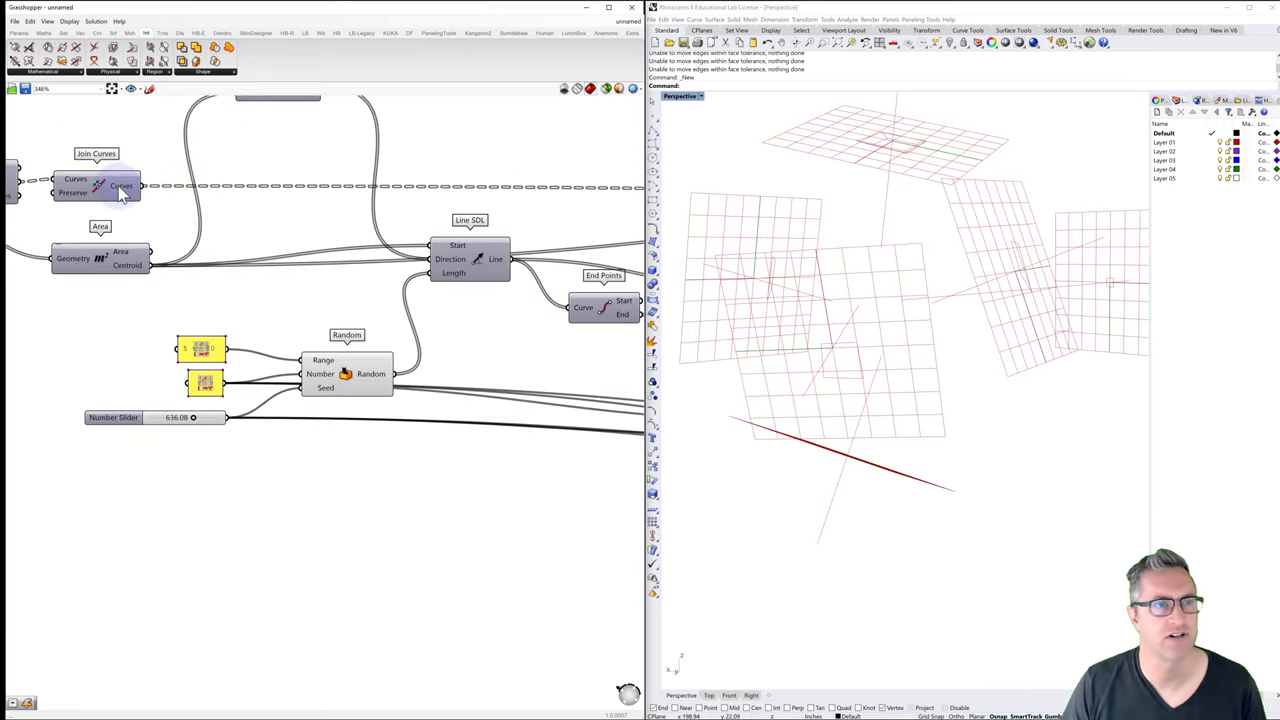
right_click(120, 193)
left_click(146, 231)
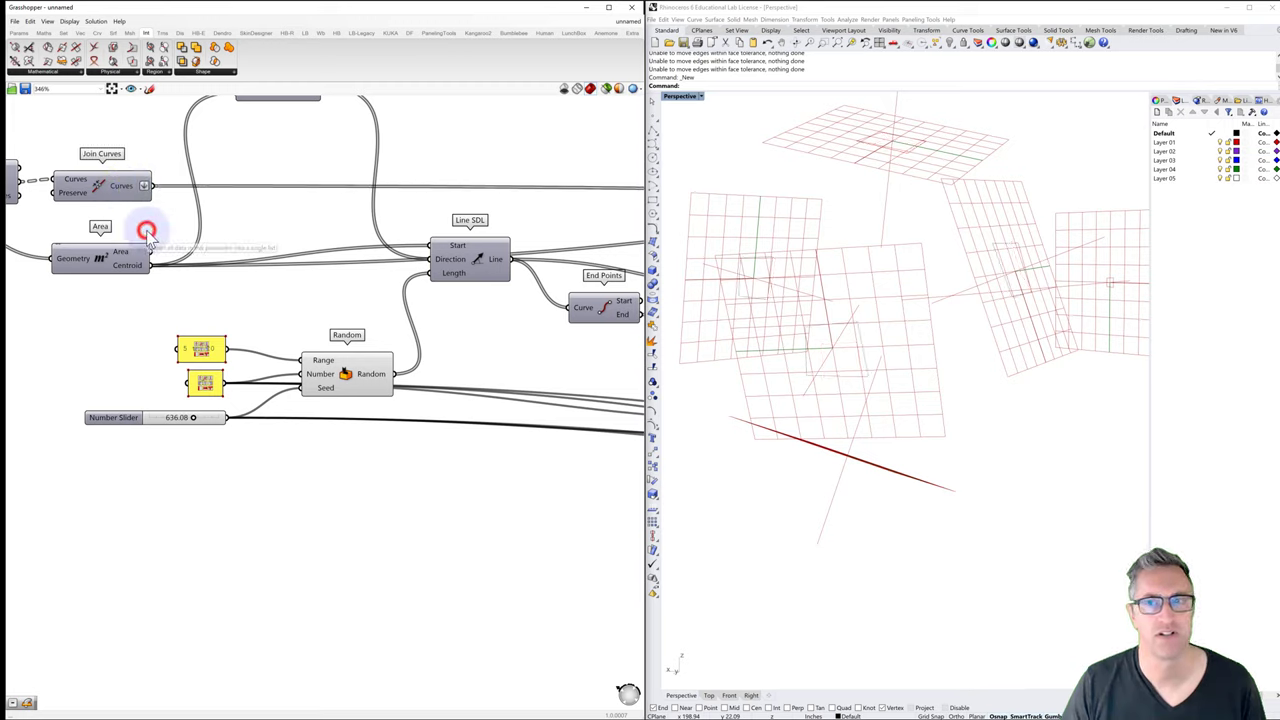
Step: Inspect the spike axes from the Line component and the Brep | Plane intersection curves on the frames
right_click_drag(733, 275, 783, 283)
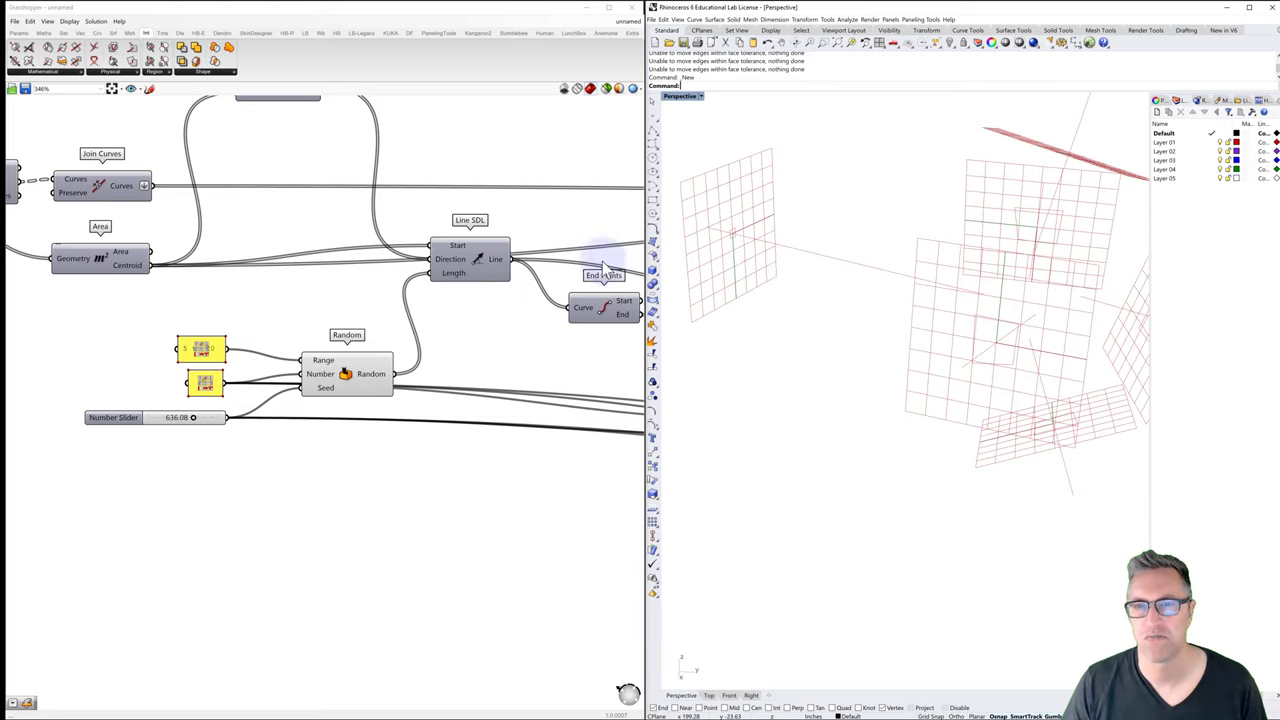
right_click_drag(603, 268, 386, 223)
scroll(434, 217, "down", 3)
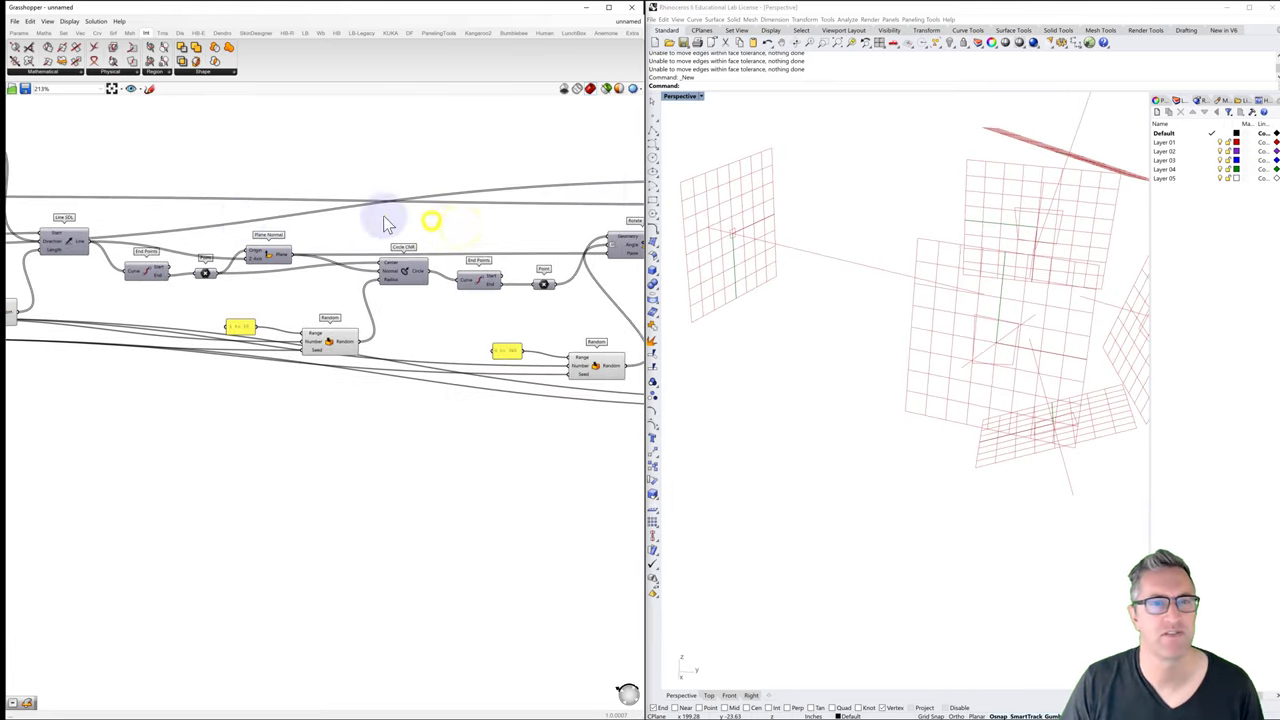
right_click_drag(557, 207, 337, 211)
right_click_drag(603, 216, 443, 209)
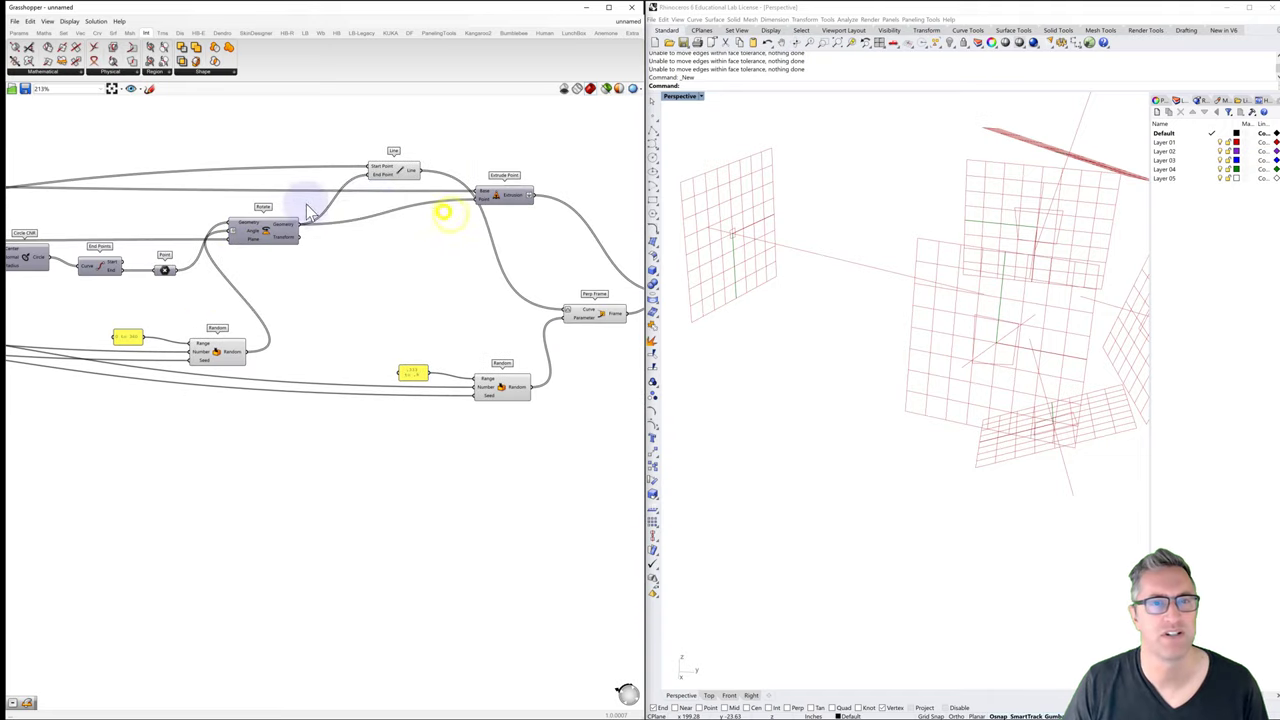
left_click(399, 171)
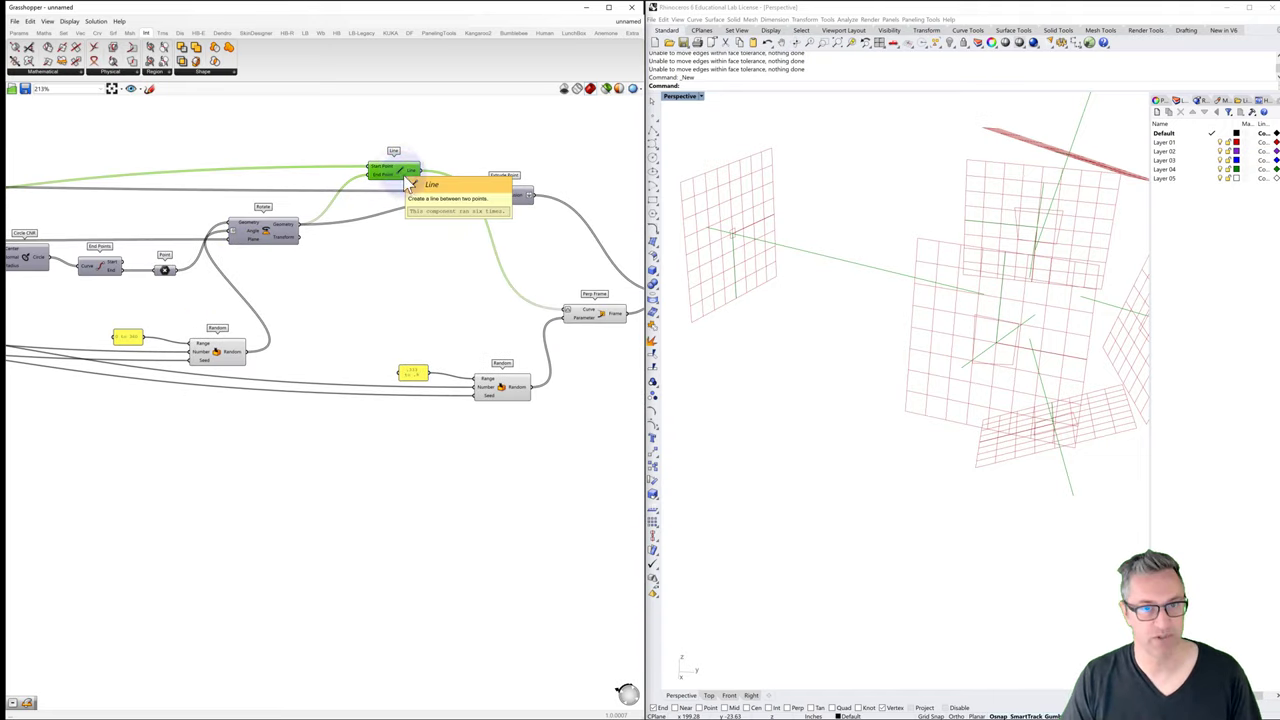
right_click_drag(386, 216, 256, 196)
right_click_drag(478, 240, 417, 220)
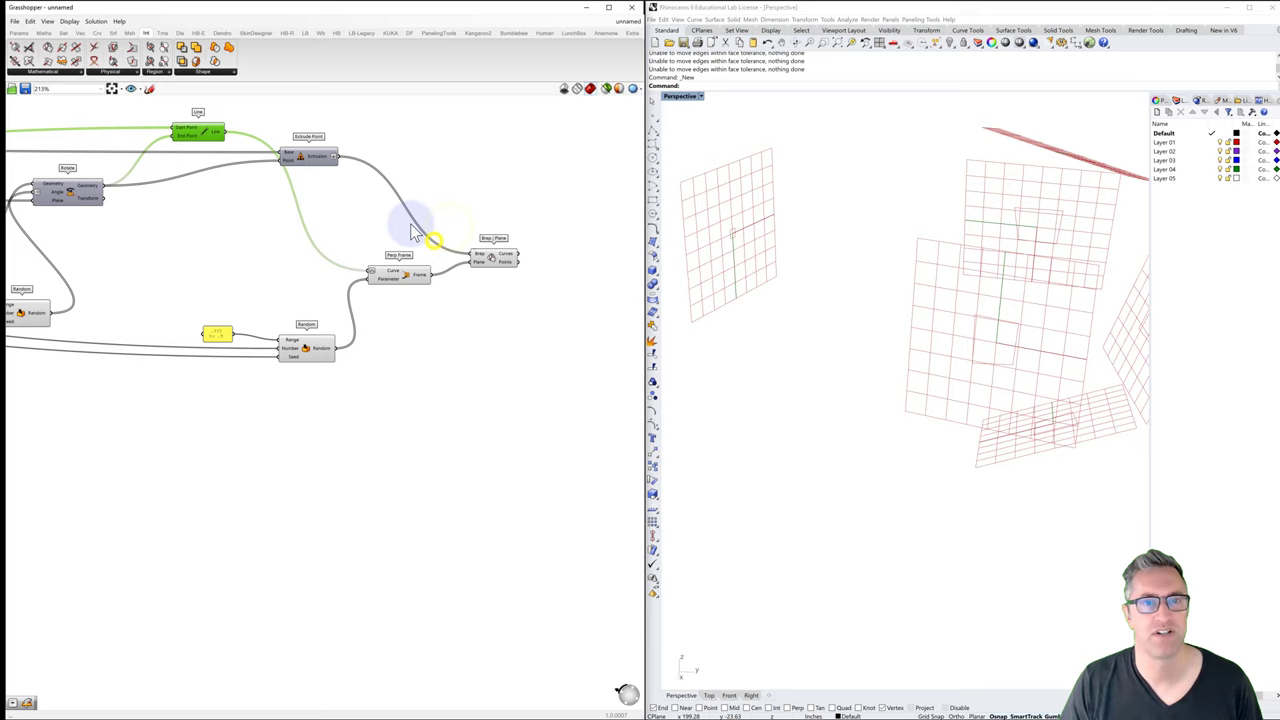
left_click(501, 259)
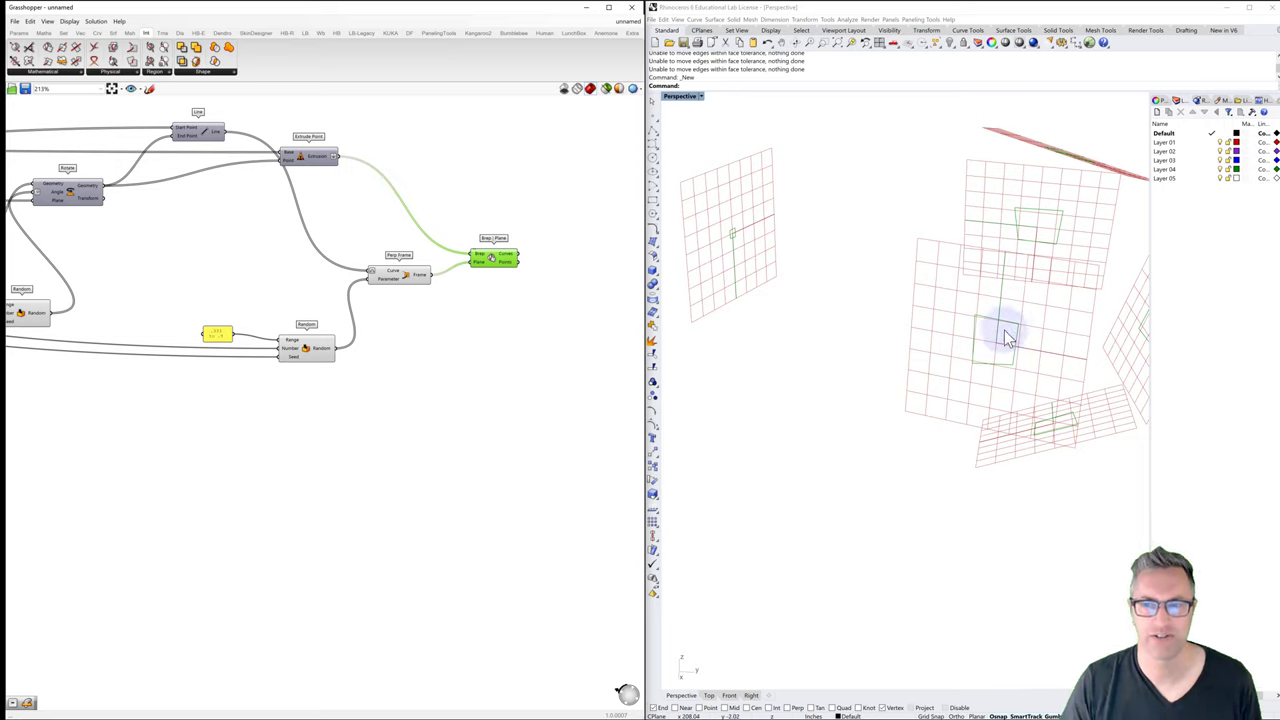
Step: Add a Cap Holes component and feed its Brep input from Extrude Point's Extrusion output
double_click(386, 158)
type("cap")
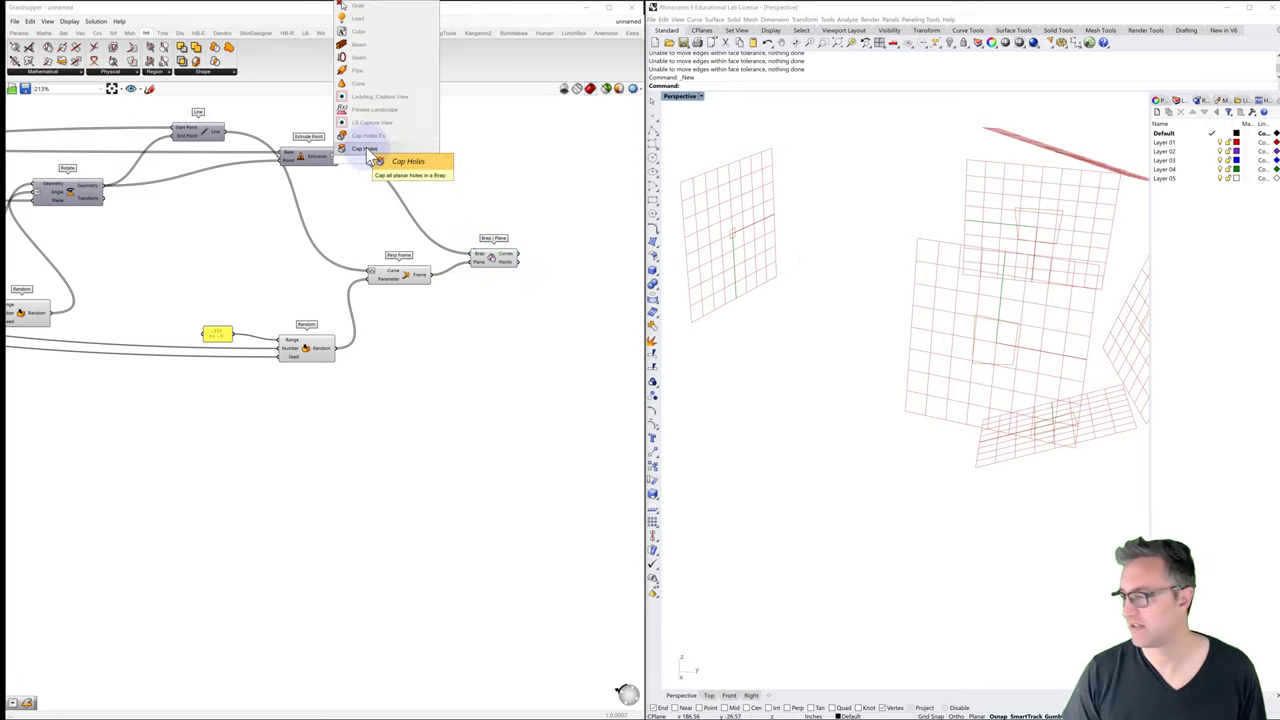
left_click(370, 152)
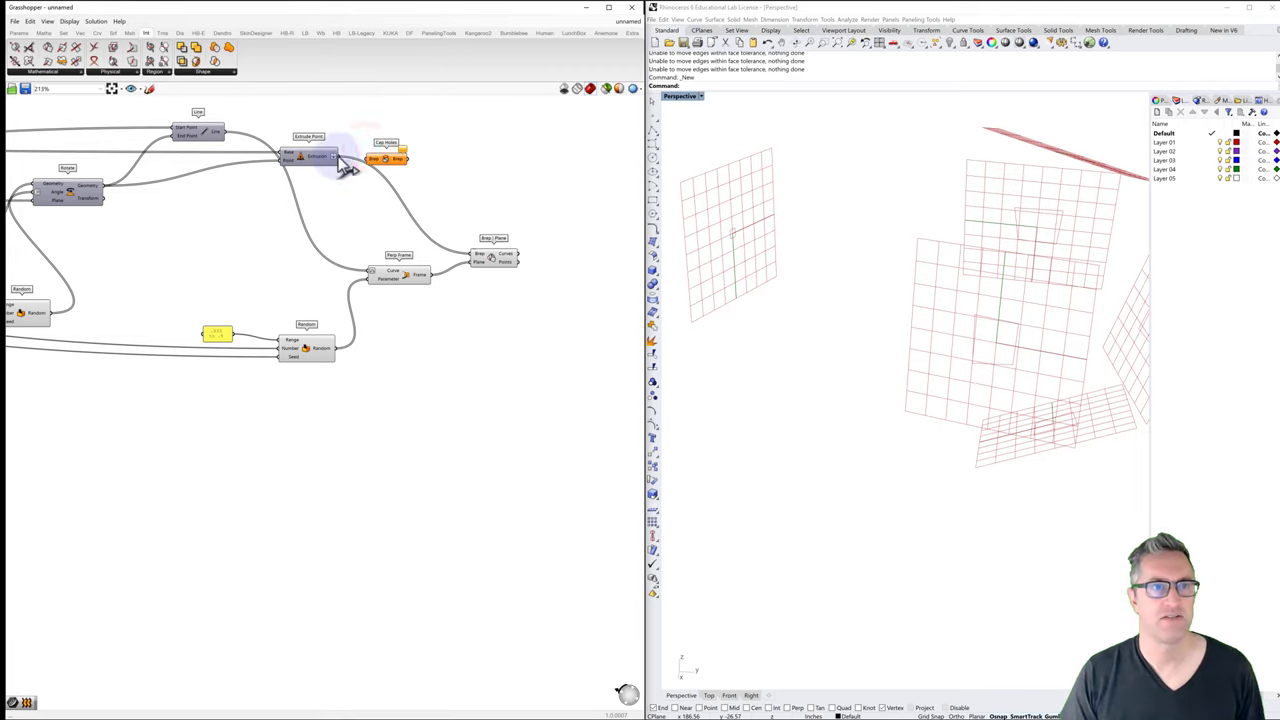
left_click_drag(337, 156, 370, 168)
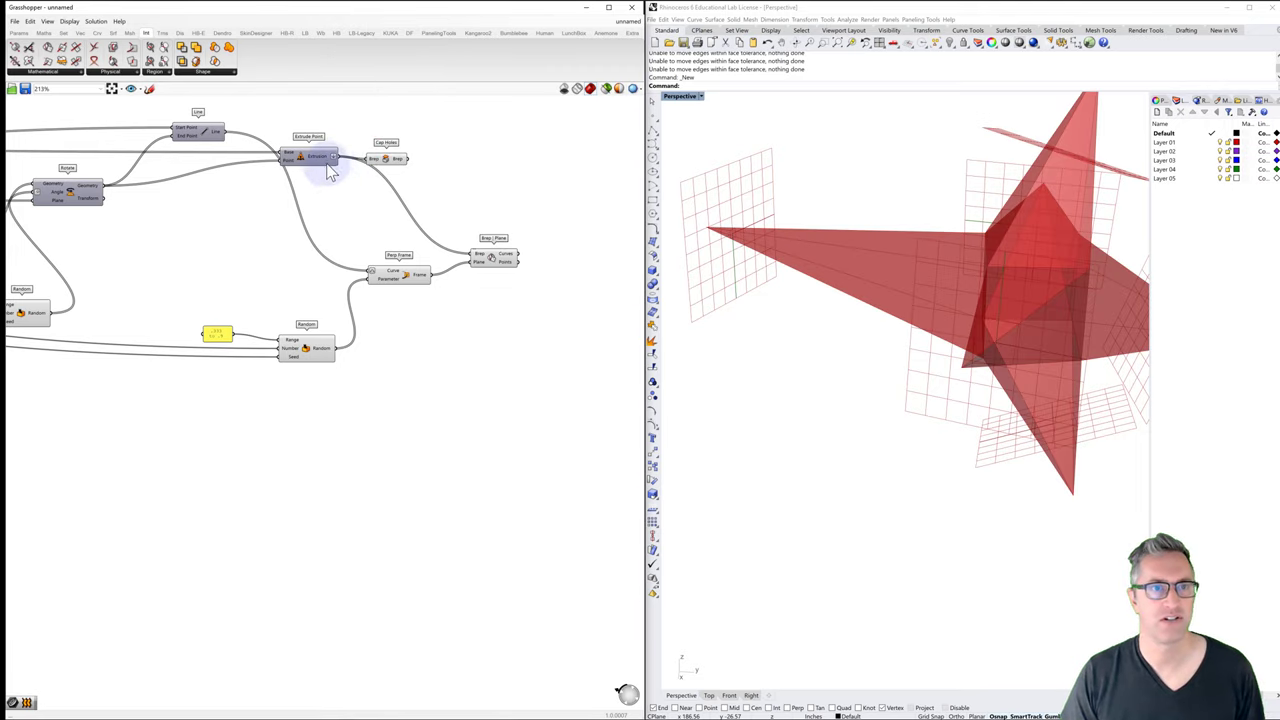
Step: Remove the flatten from Extrude Point's Extrusion output and feed Brep | Plane's Brep input from Cap Holes' Brep output
right_click(335, 163)
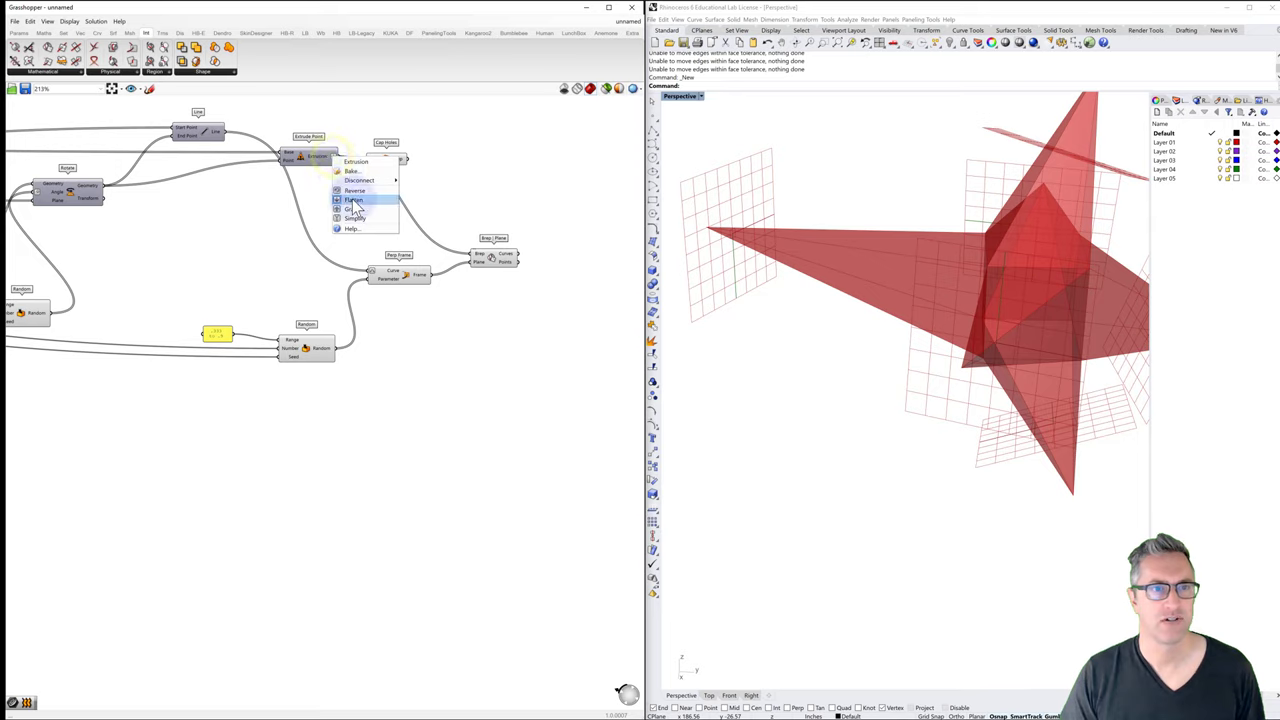
left_click(351, 195)
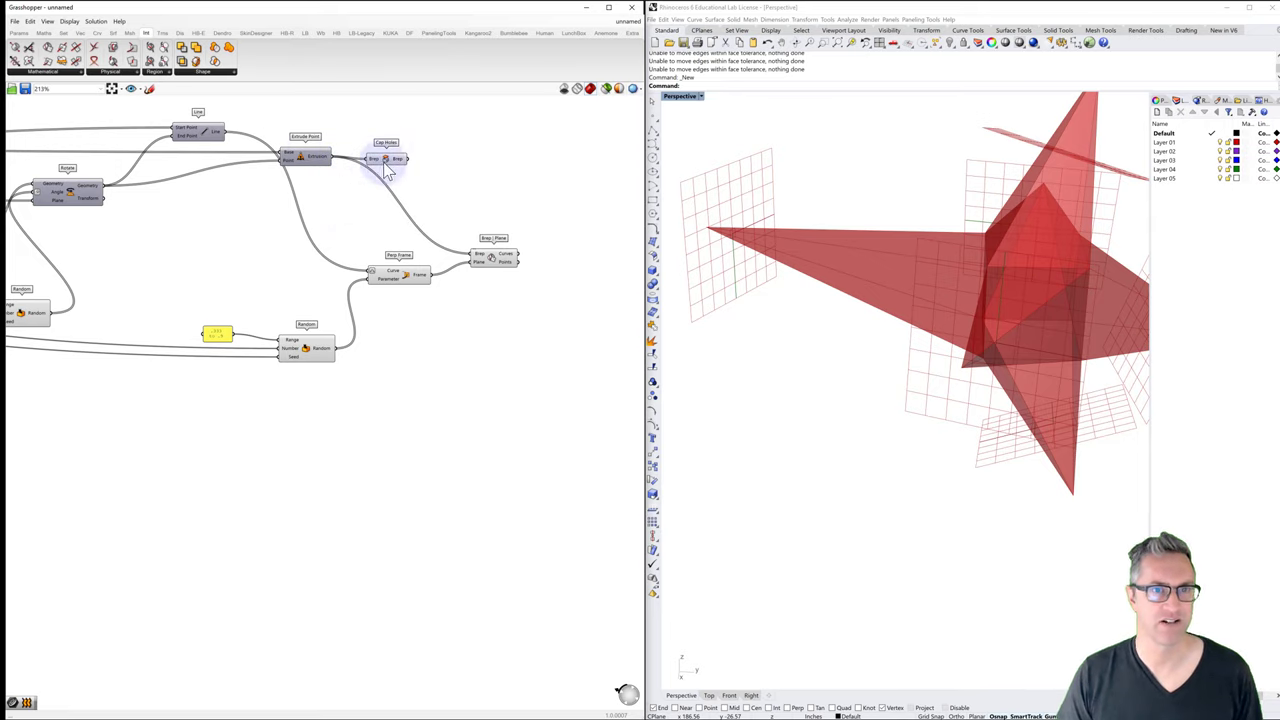
left_click_drag(383, 160, 476, 253)
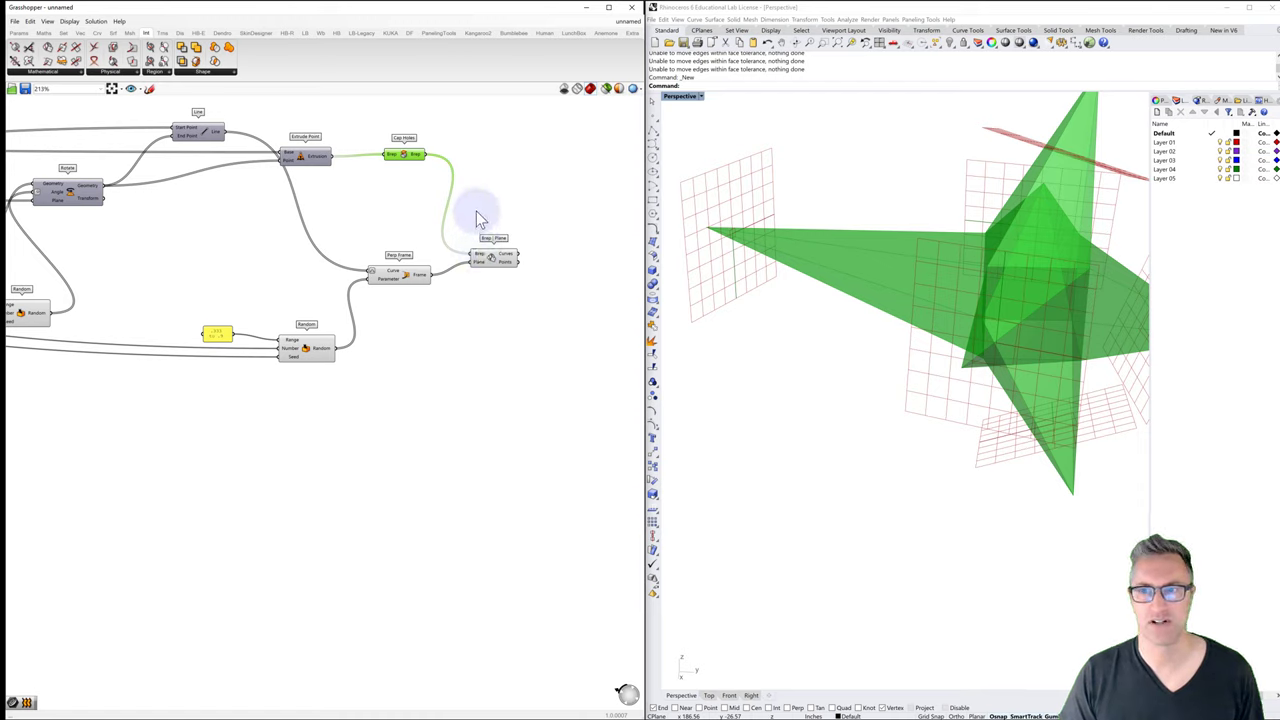
right_click_drag(719, 235, 729, 240)
right_click_drag(751, 252, 780, 330)
scroll(814, 309, "up", 5)
scroll(812, 305, "down", 5)
left_click(476, 192)
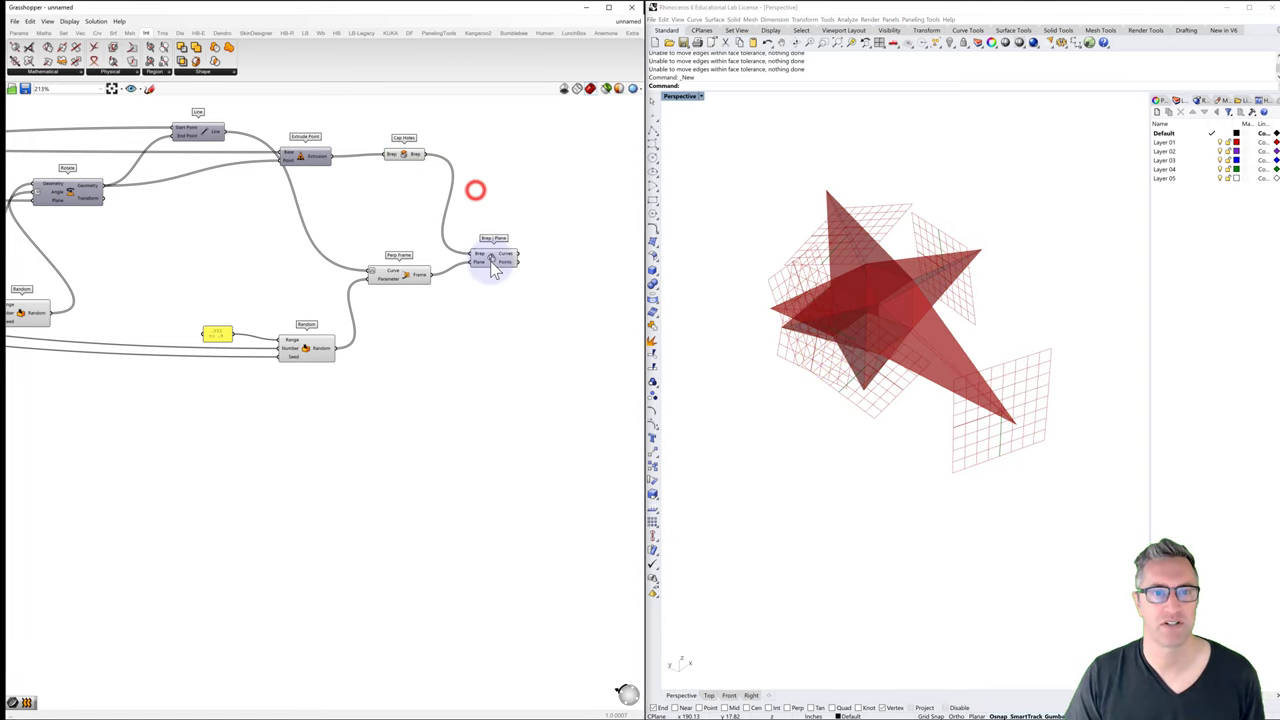
Step: Add a Boundary Surfaces component and feed its Edges input from Brep | Plane's Curves output
left_click(494, 258)
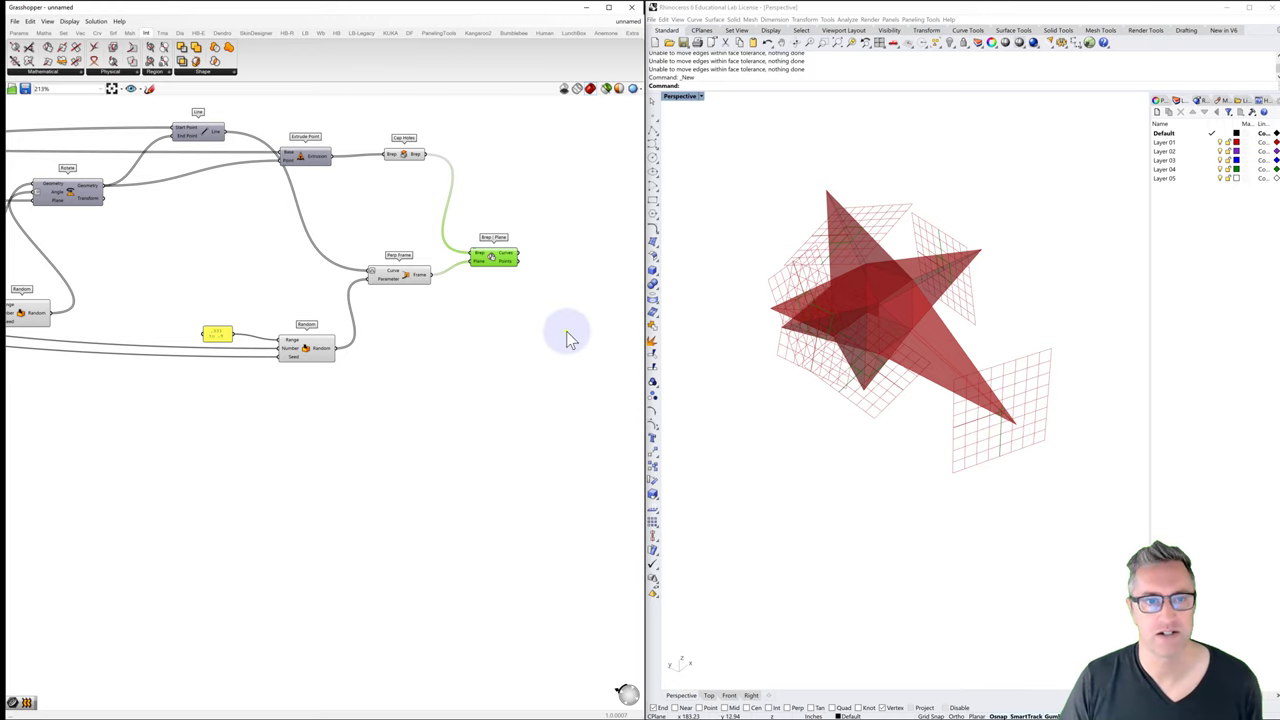
right_click_drag(566, 332, 491, 334)
double_click(470, 290)
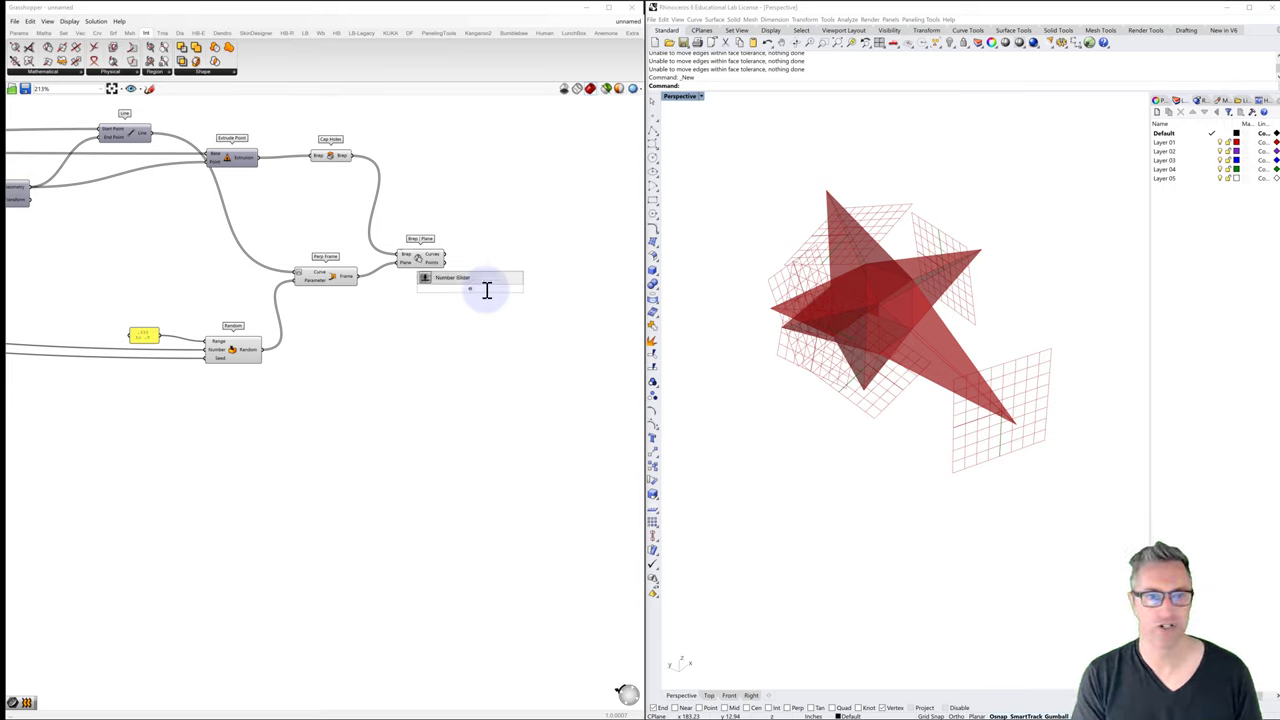
type("bound")
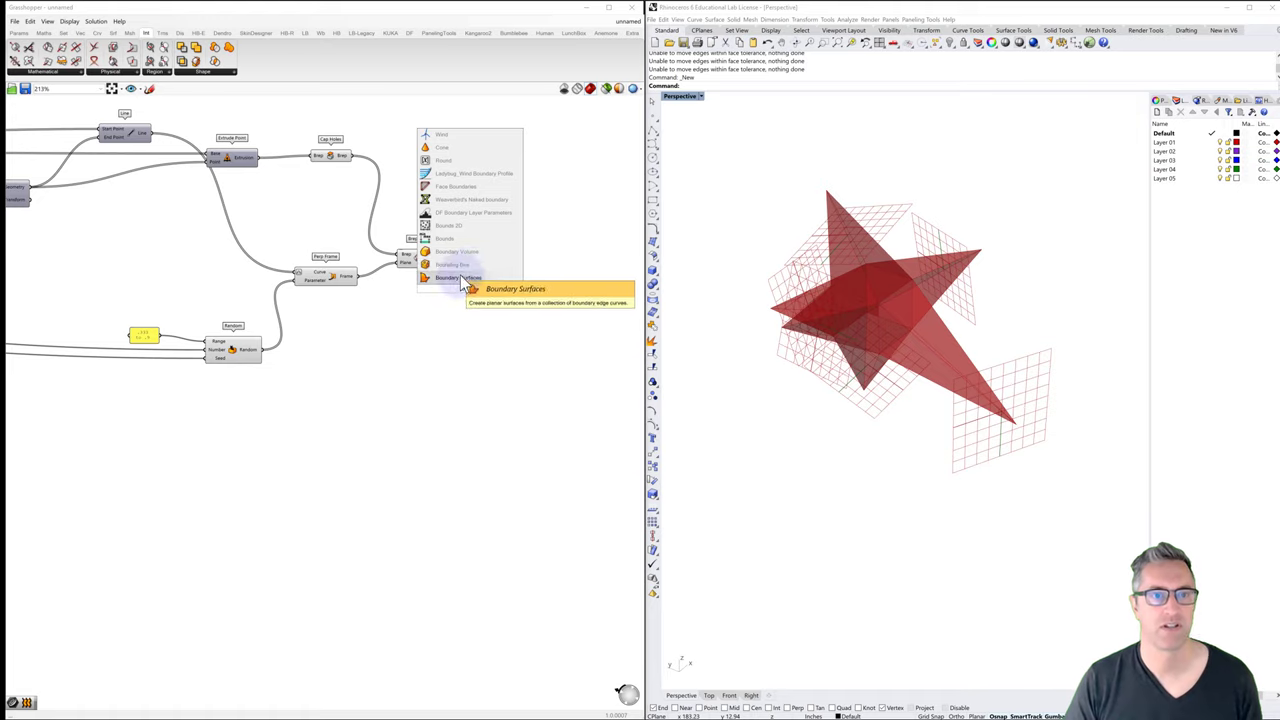
left_click(462, 278)
left_click_drag(485, 300, 515, 300)
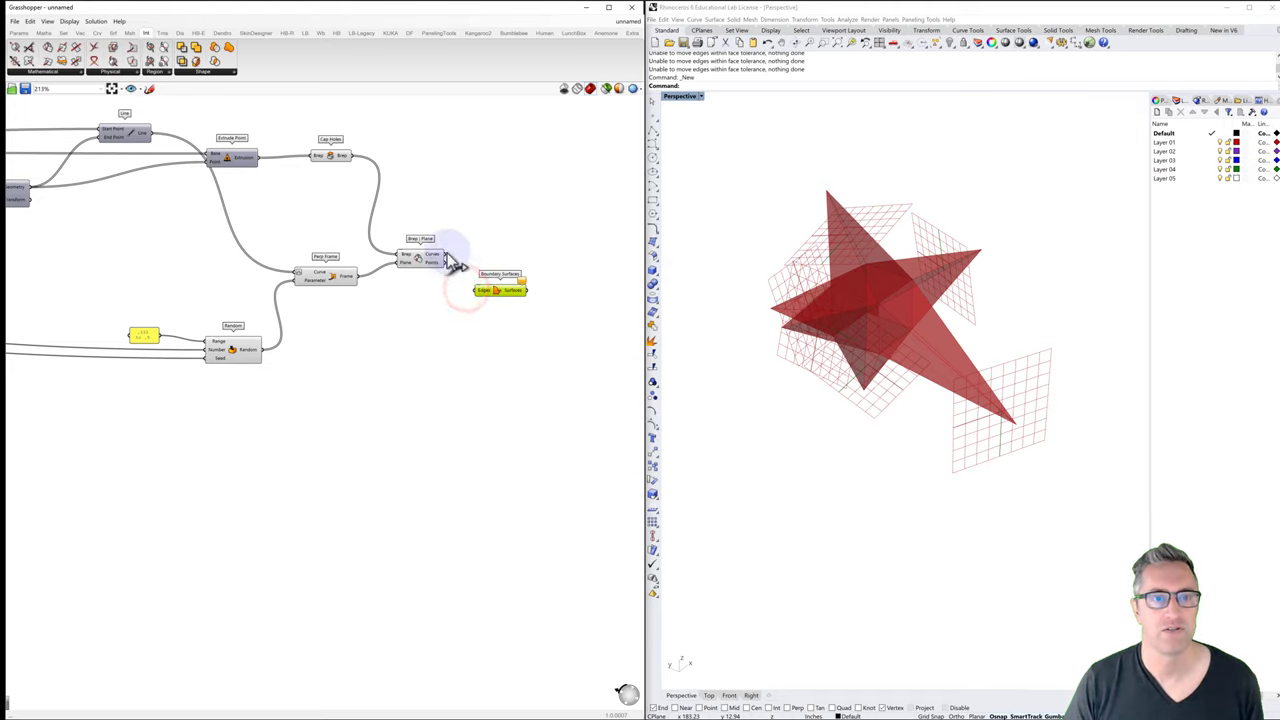
left_click_drag(445, 255, 484, 297)
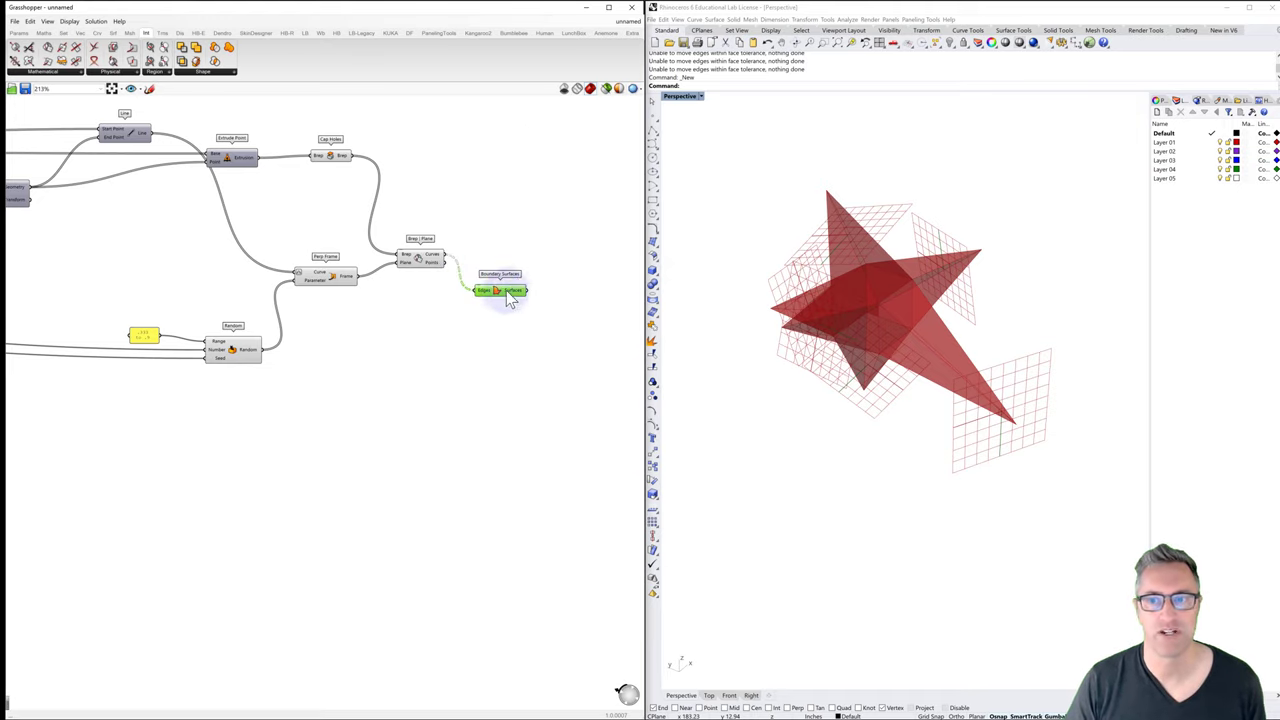
Step: Hide the previews of the Brep | Plane, Cap Holes and Perp Frame components
left_click(420, 257)
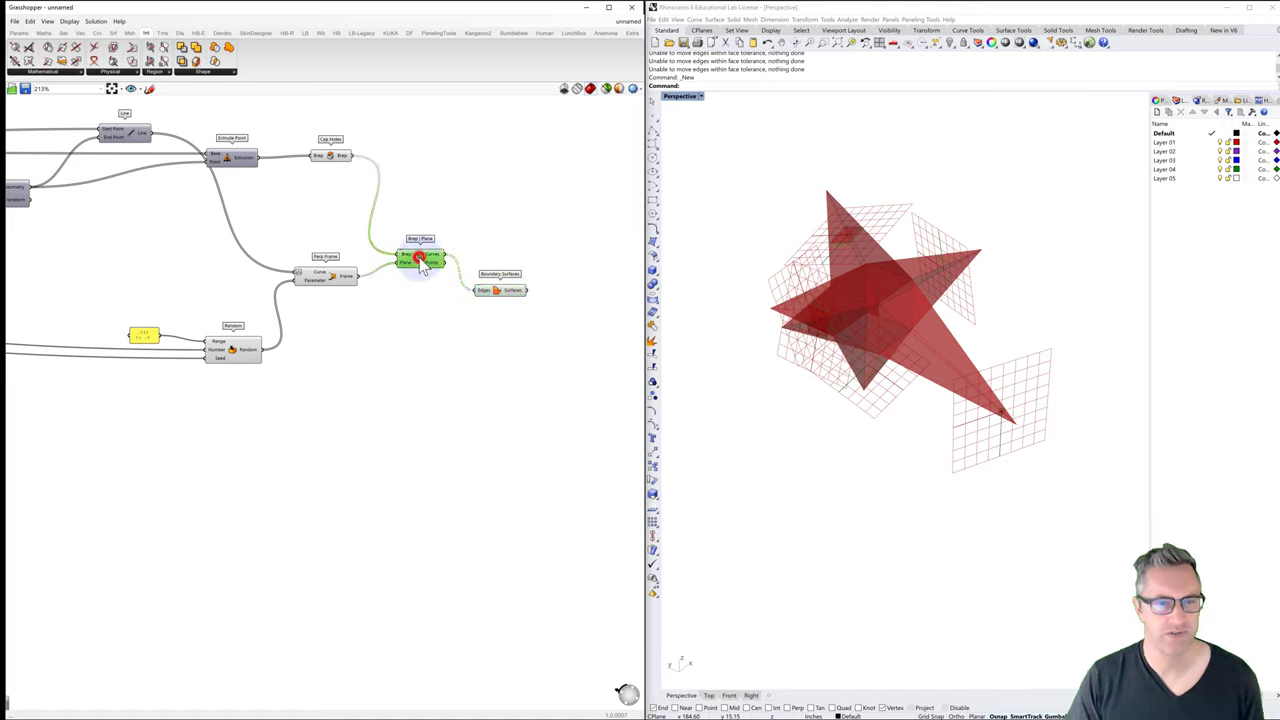
left_click(331, 158)
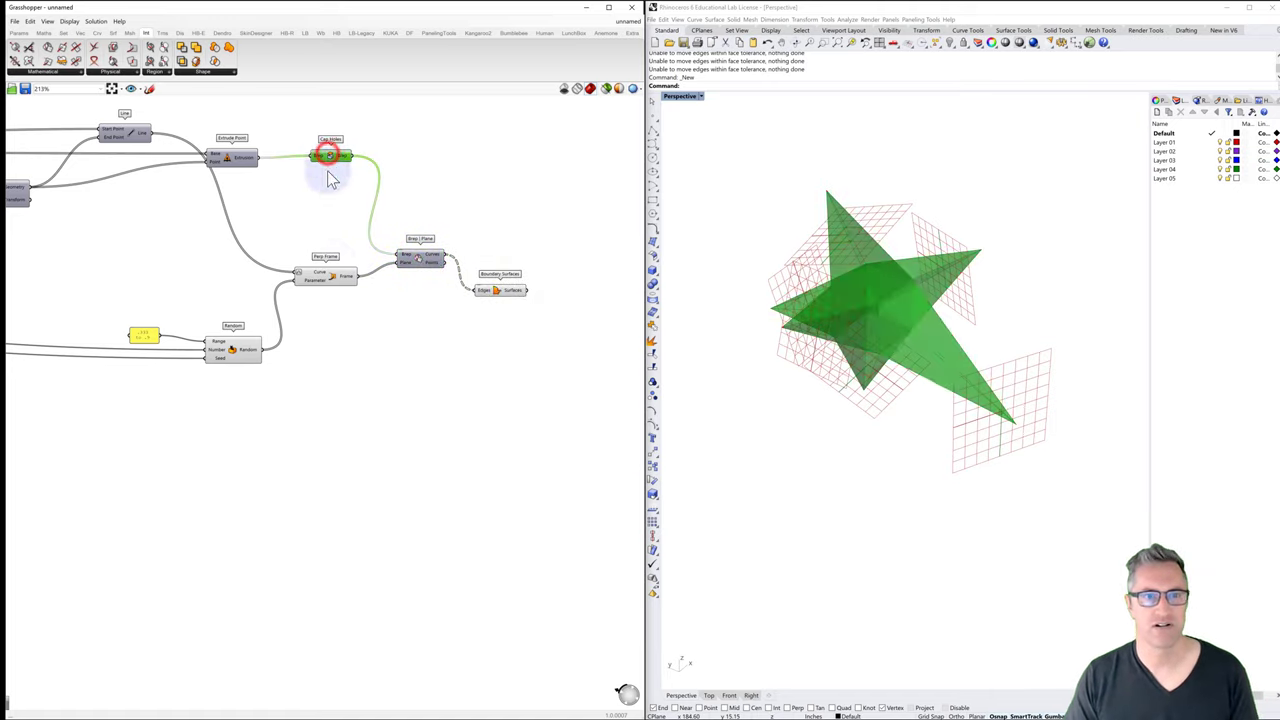
left_click(334, 280)
right_click_drag(737, 337, 848, 347)
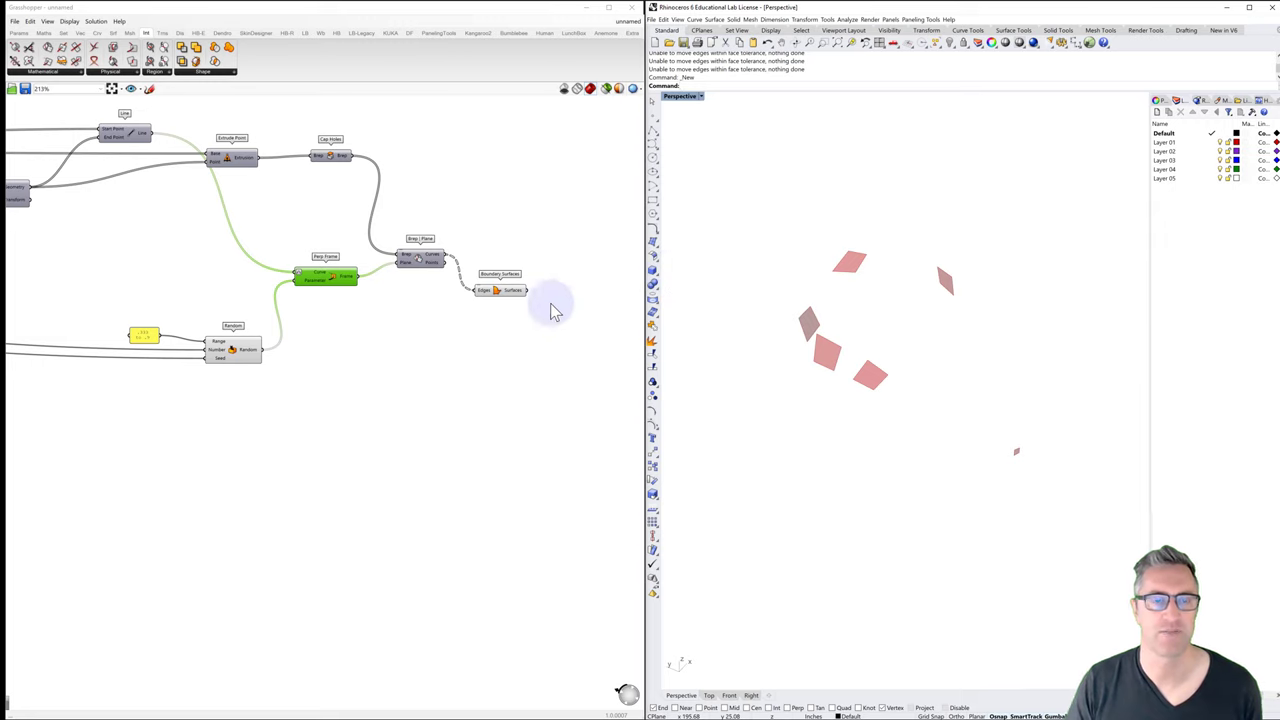
Step: Add a Solid Difference component near Boundary Surfaces
right_click_drag(553, 301, 506, 314)
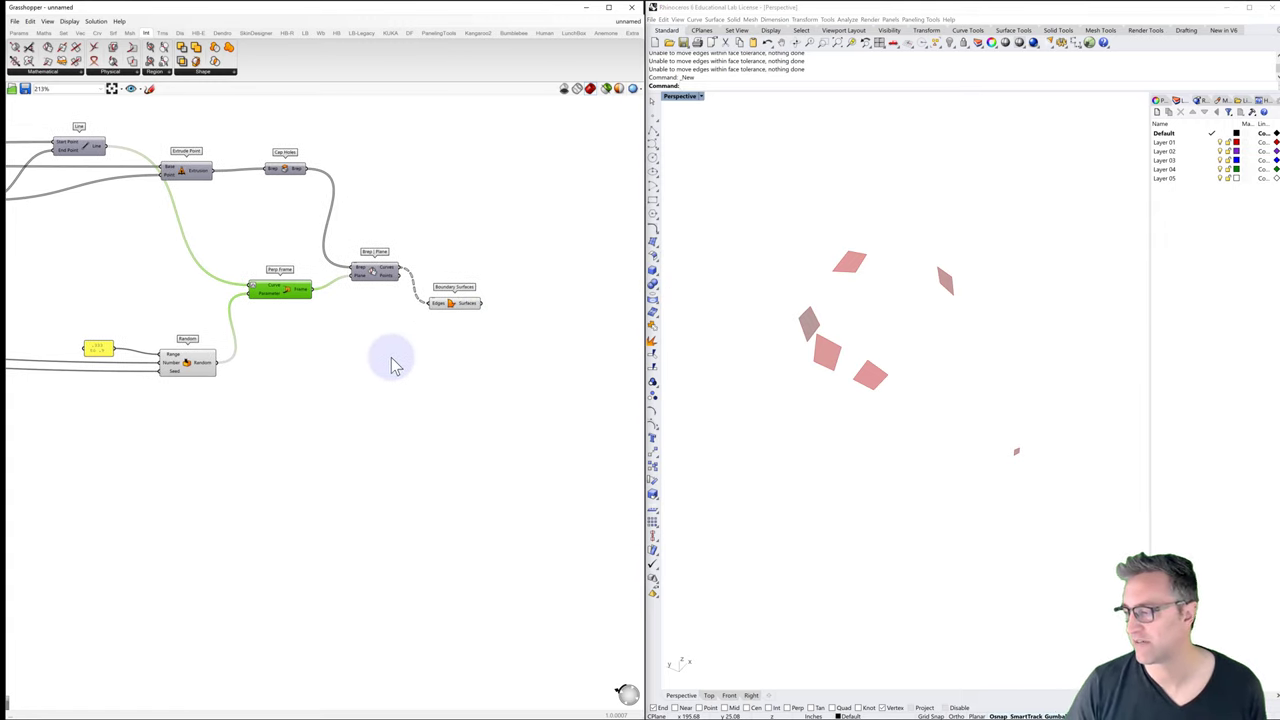
double_click(491, 243)
type("solids")
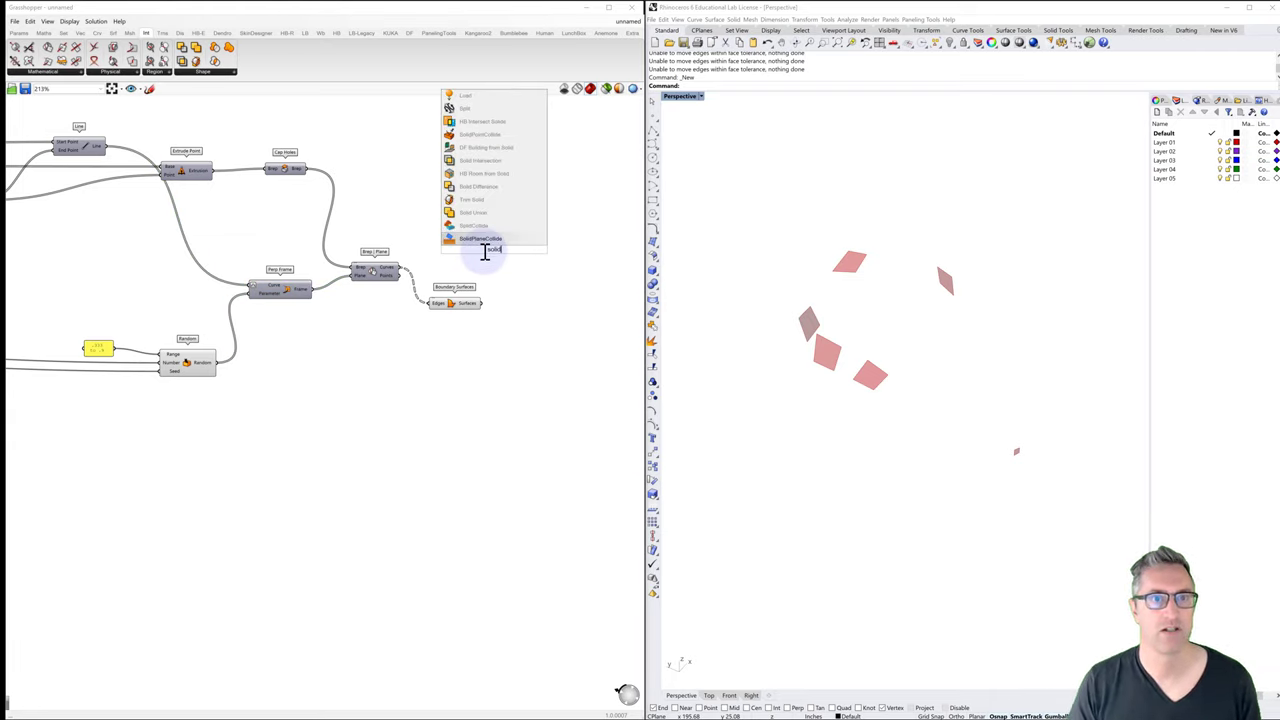
left_click(483, 188)
left_click(430, 268)
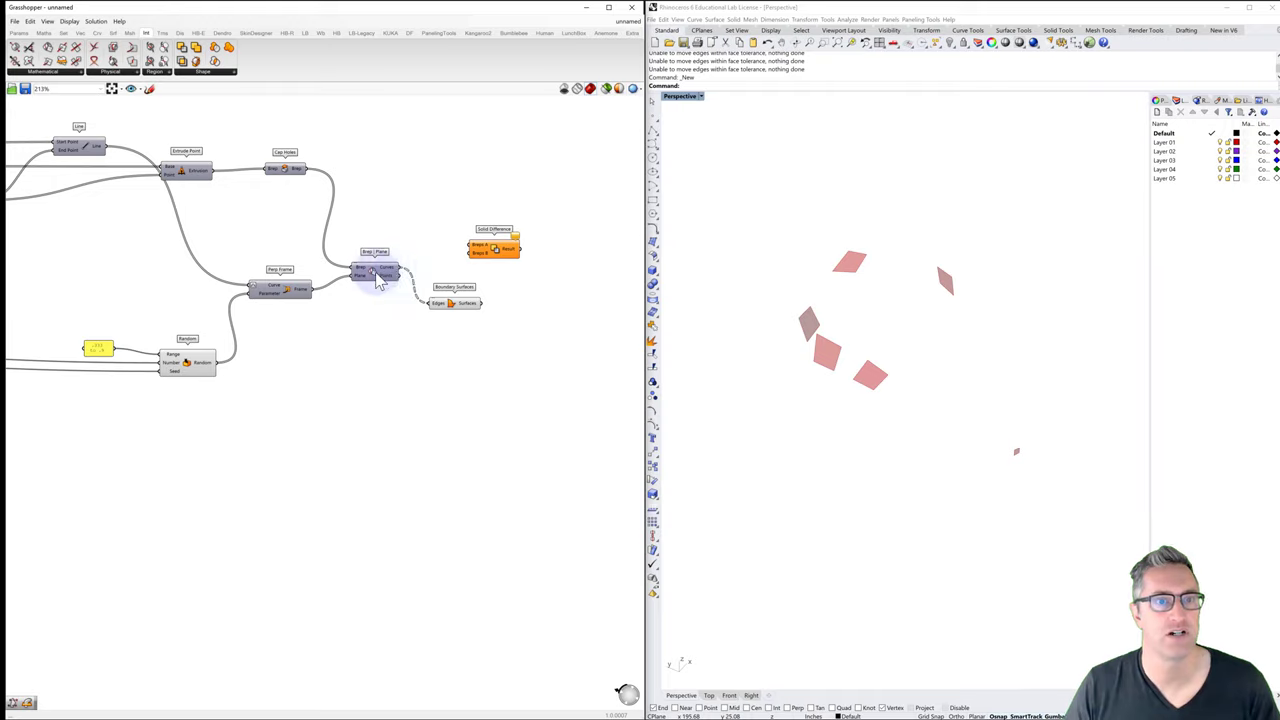
left_click(262, 234)
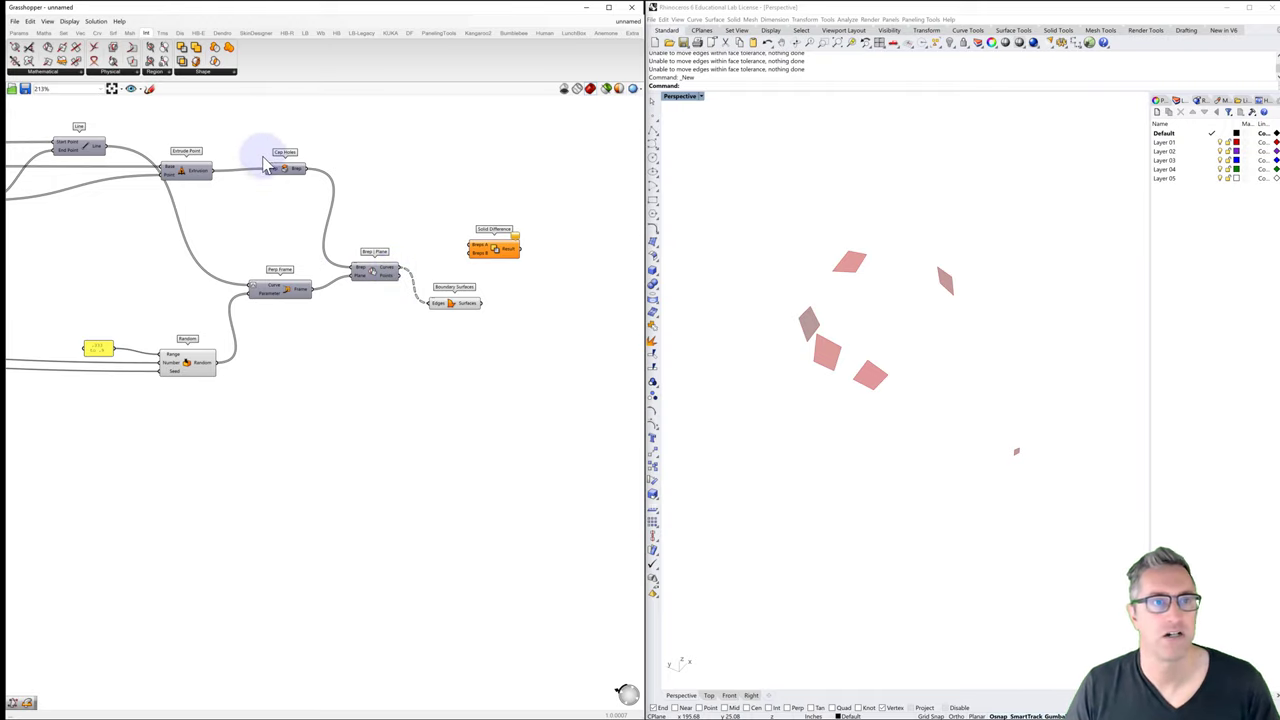
Step: Feed Solid Difference's Breps A input from Cap Holes' Brep output and Breps B from Boundary Surfaces' Surfaces output
left_click_drag(306, 168, 537, 258)
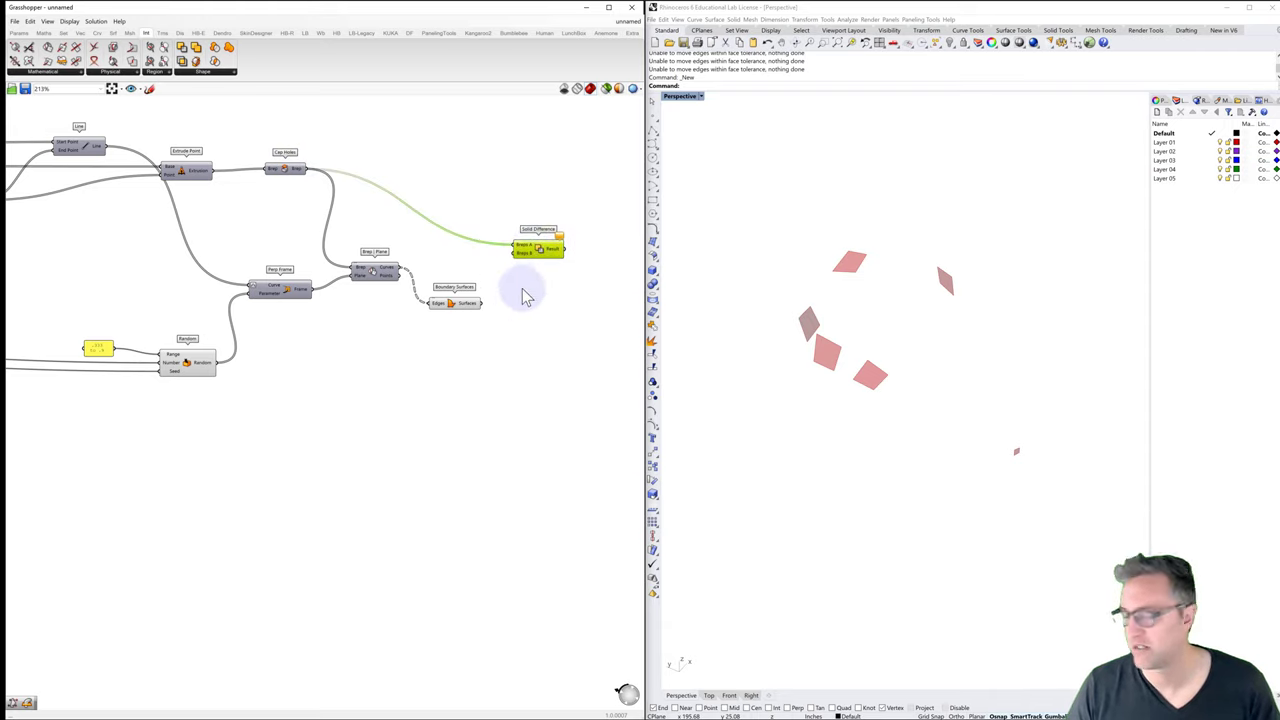
left_click(485, 316)
left_click_drag(490, 310, 518, 258)
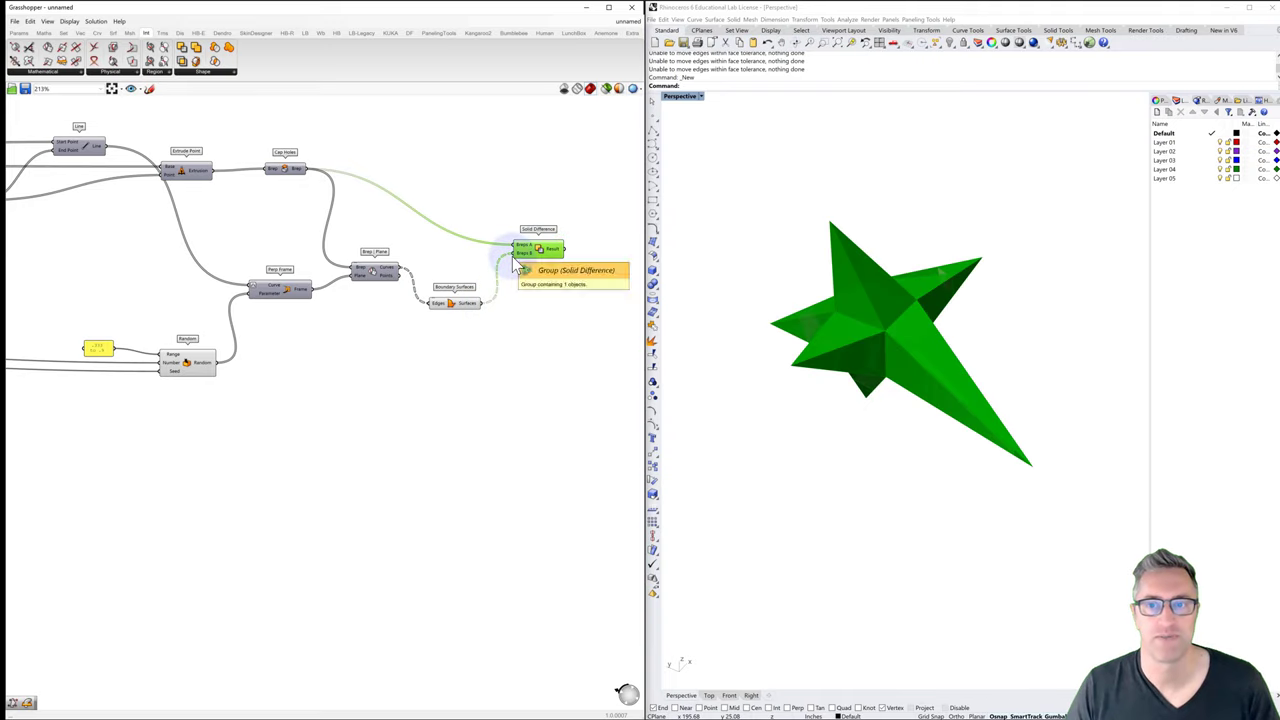
Step: Flatten the Surfaces output of the Boundary Surfaces component feeding Solid Difference
left_click(458, 310)
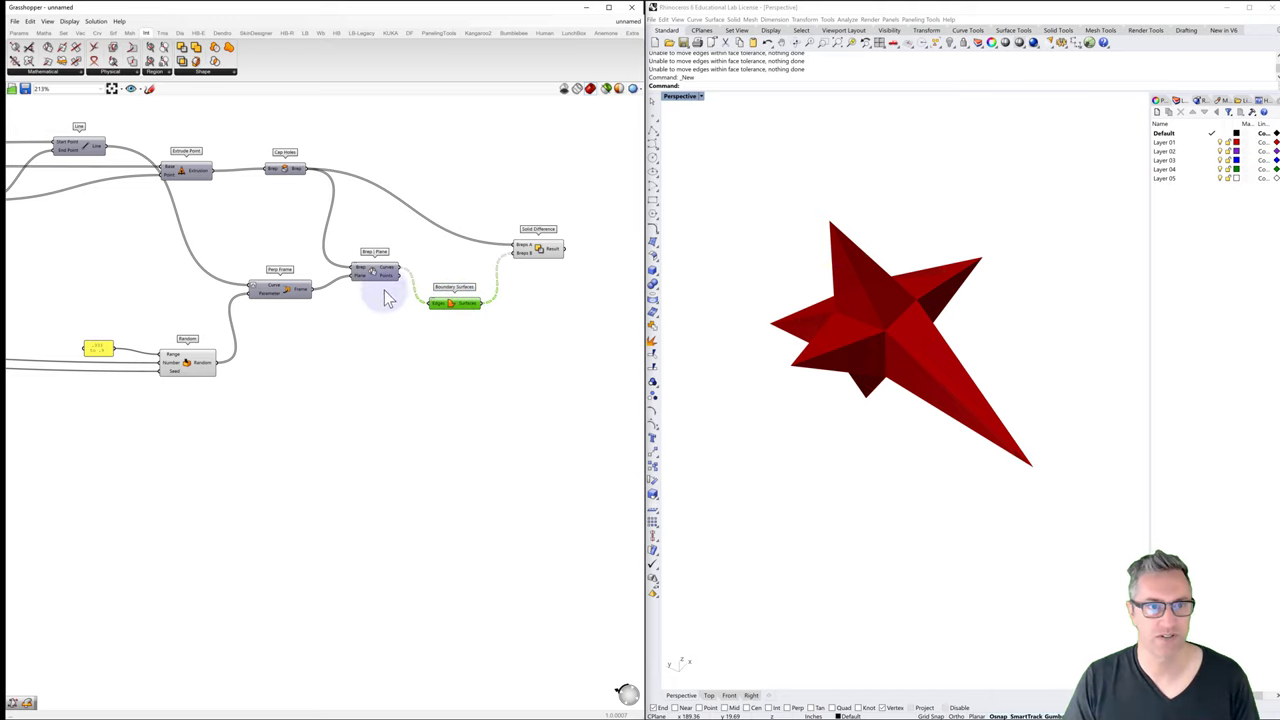
right_click_drag(265, 218, 350, 215)
scroll(350, 215, "down", 3)
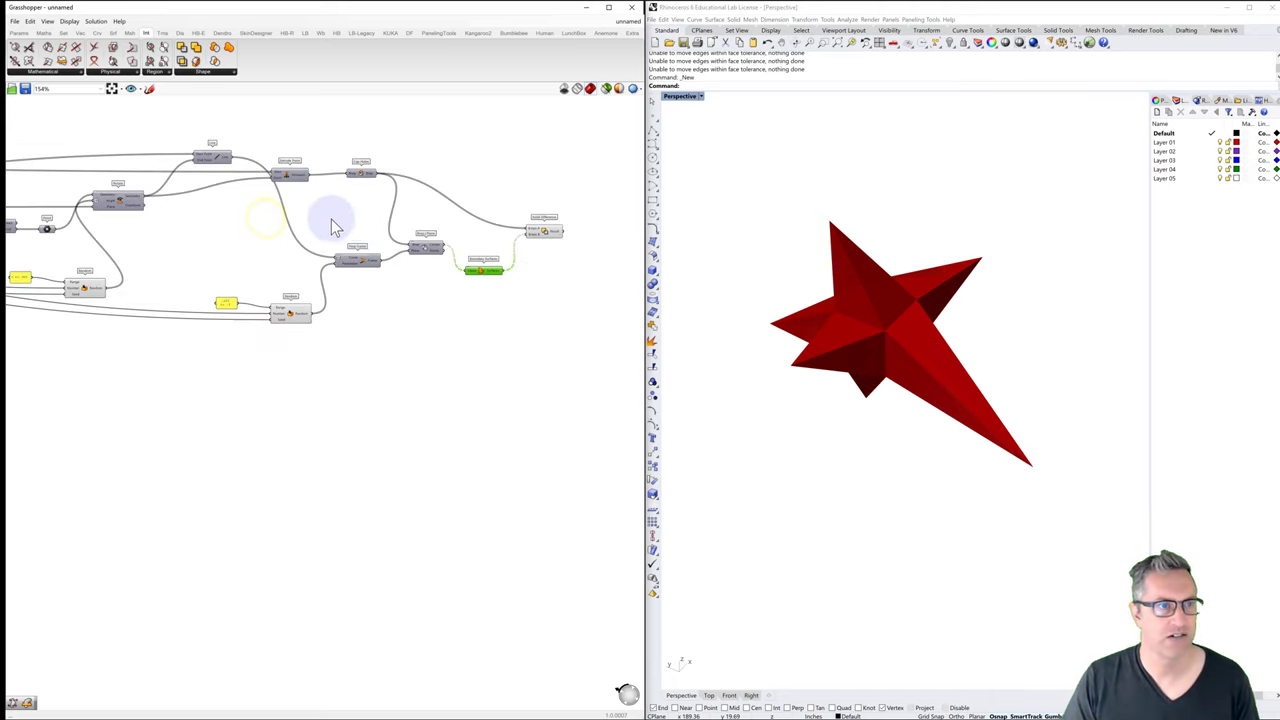
scroll(505, 268, "up", 4)
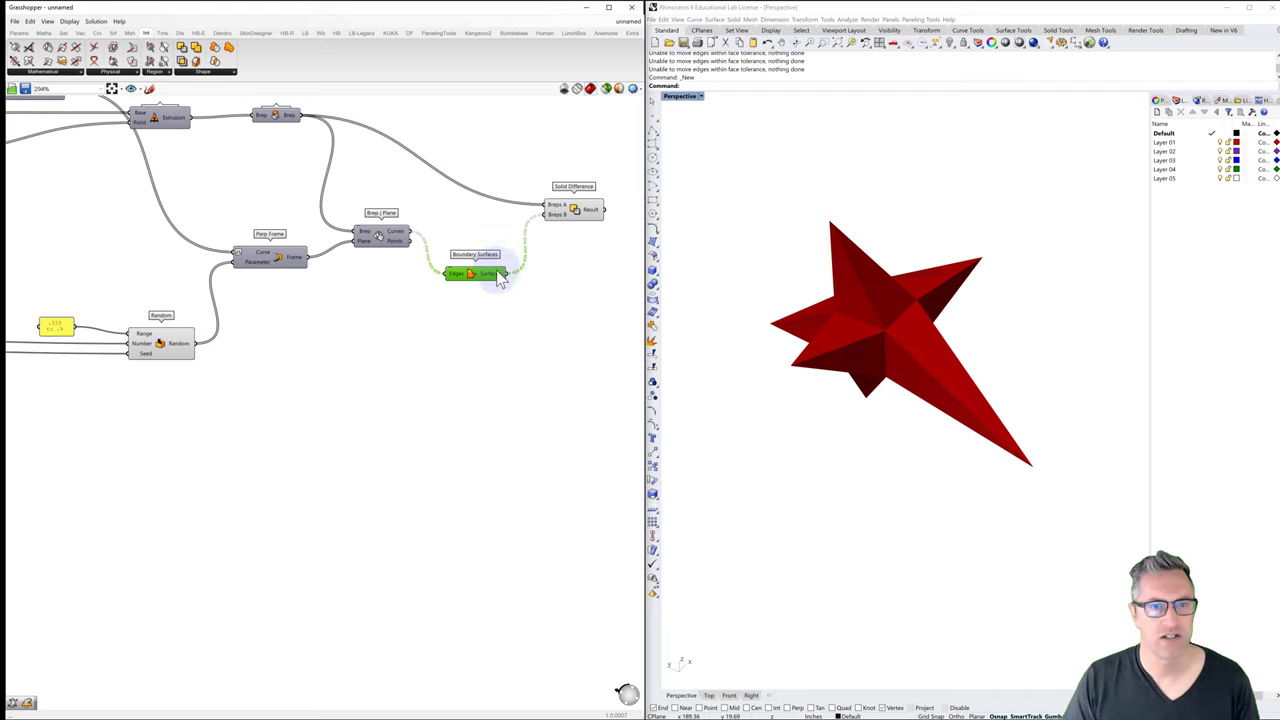
right_click(490, 279)
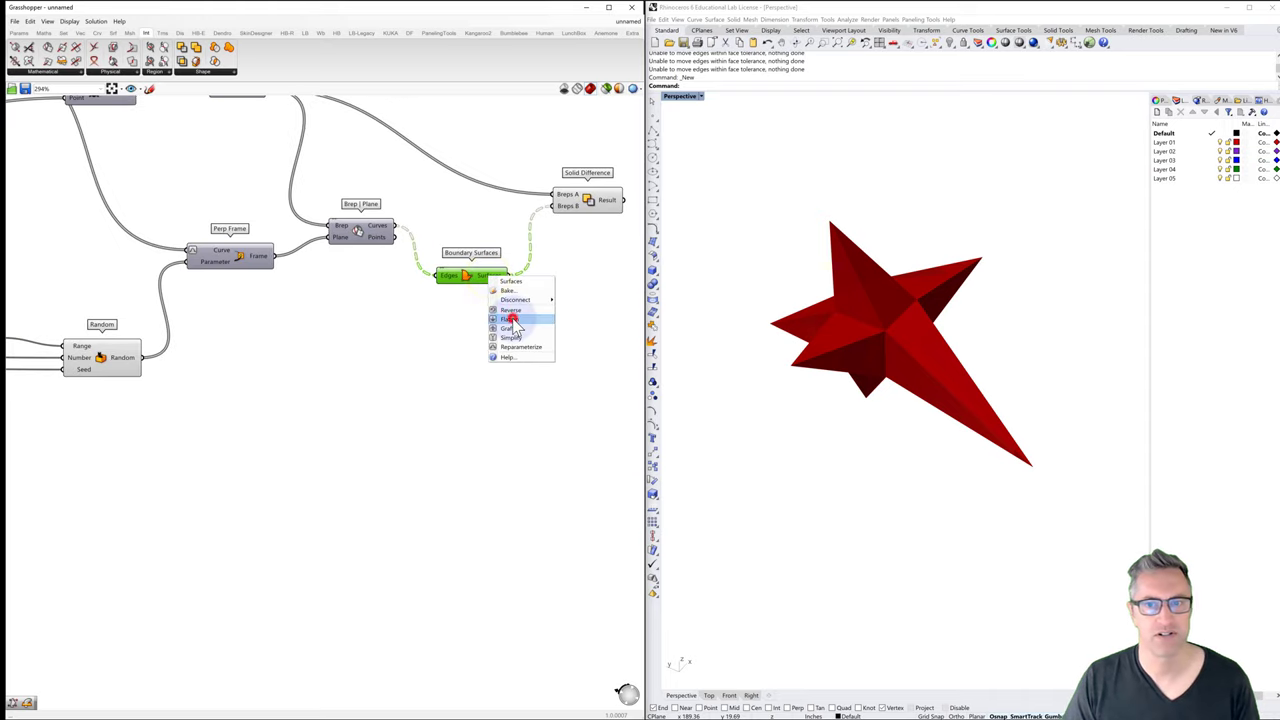
left_click(511, 320)
left_click(514, 317)
scroll(576, 250, "down", 3)
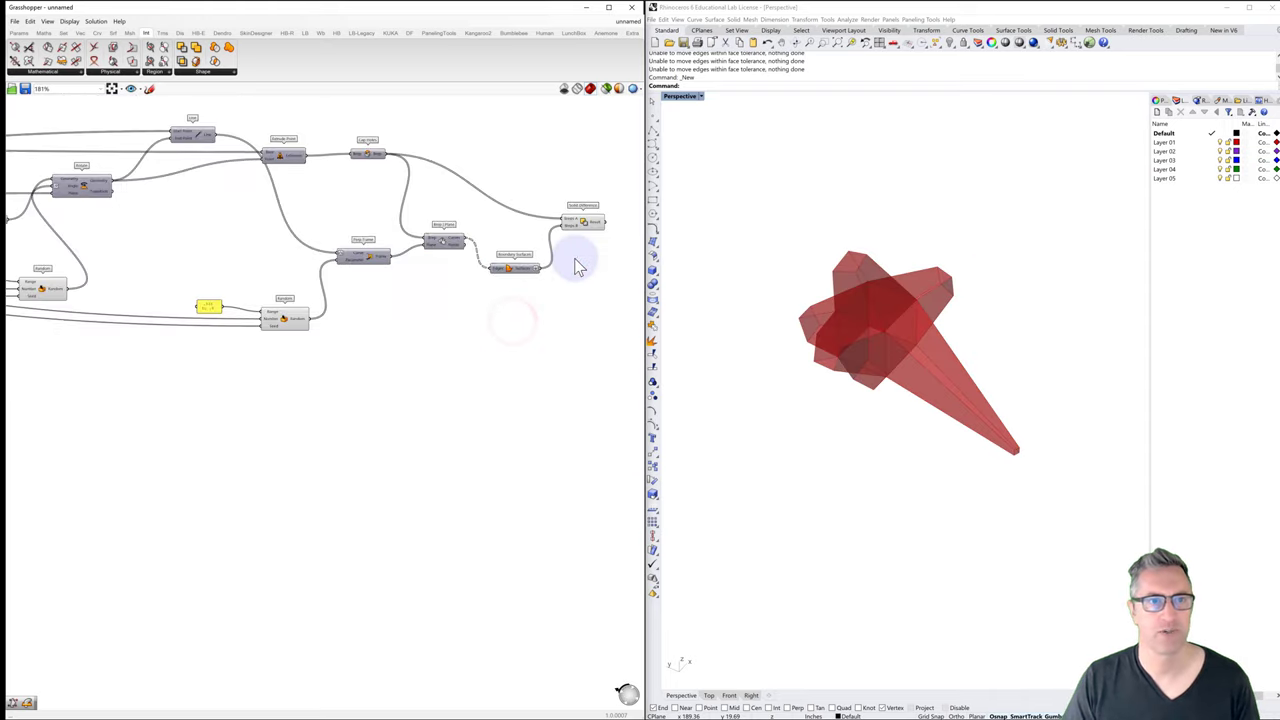
right_click_drag(576, 260, 574, 280)
Step: Examine the truncated spikes from several sides and review the range panels feeding the Random components
right_click_drag(866, 366, 916, 388)
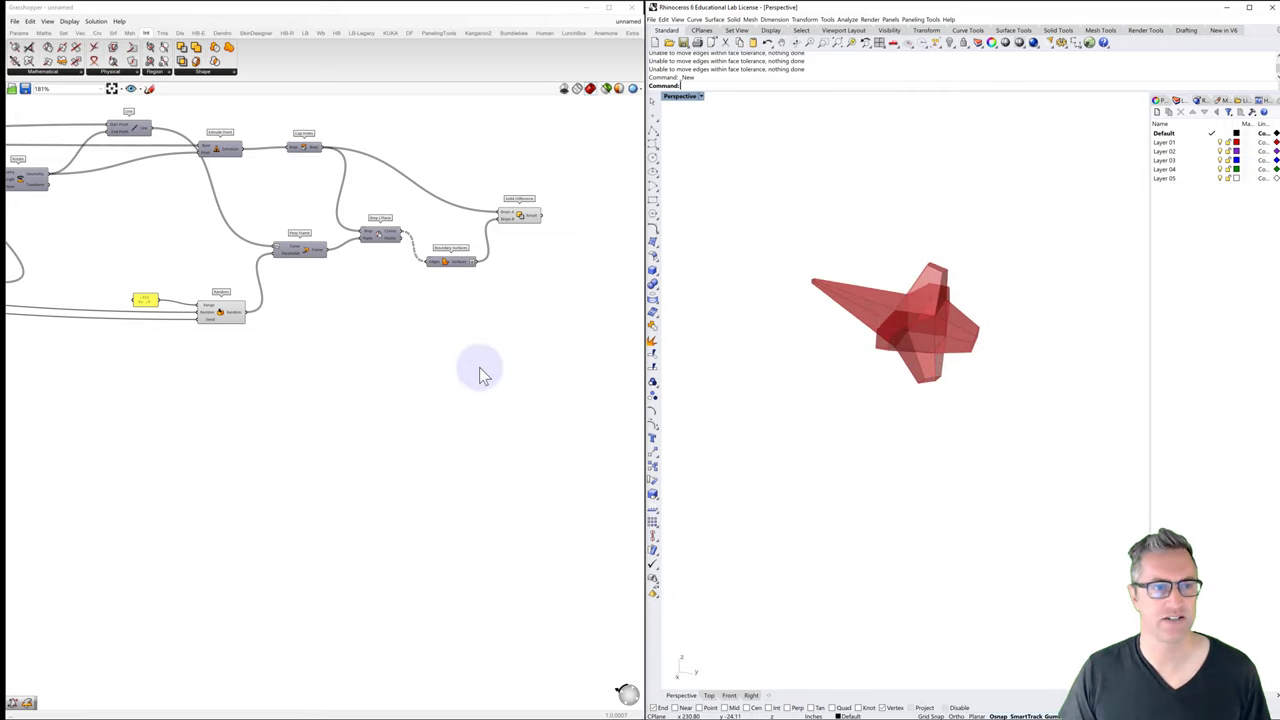
right_click_drag(261, 352, 351, 331)
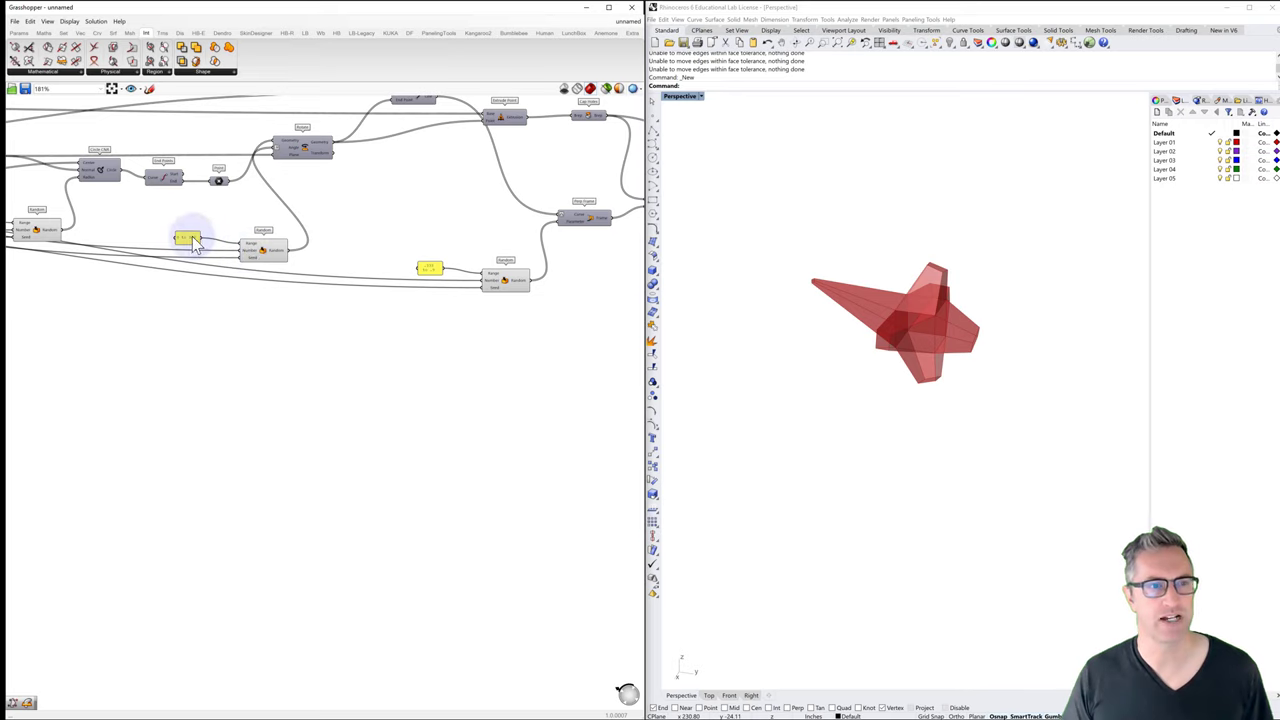
right_click_drag(189, 238, 235, 232)
scroll(330, 251, "up", 2)
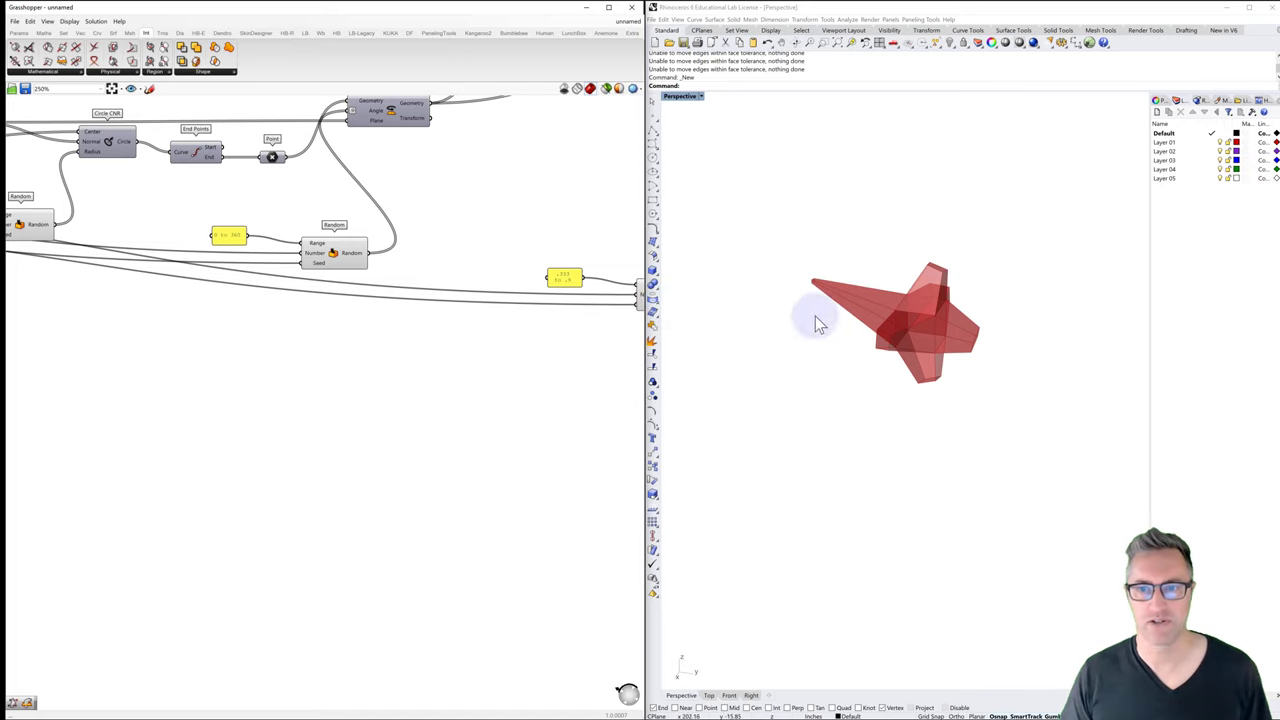
right_click_drag(815, 323, 881, 323)
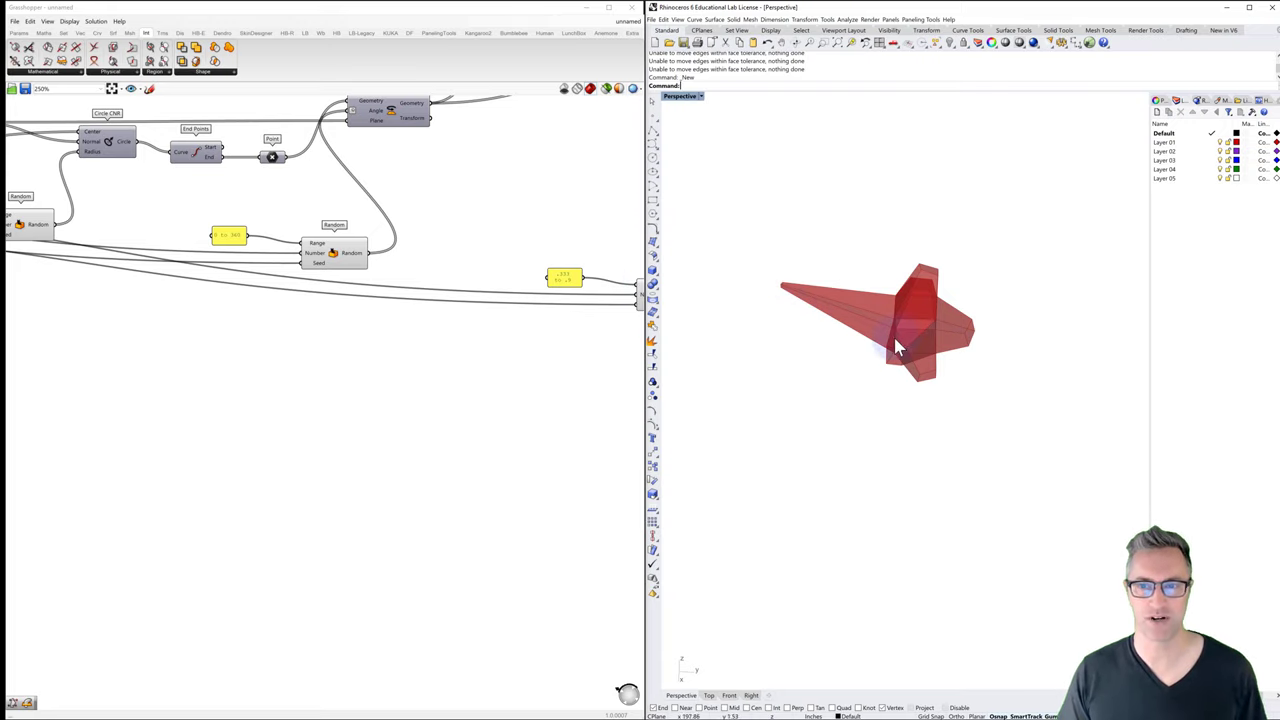
right_click_drag(430, 297, 491, 289)
scroll(491, 289, "down", 1)
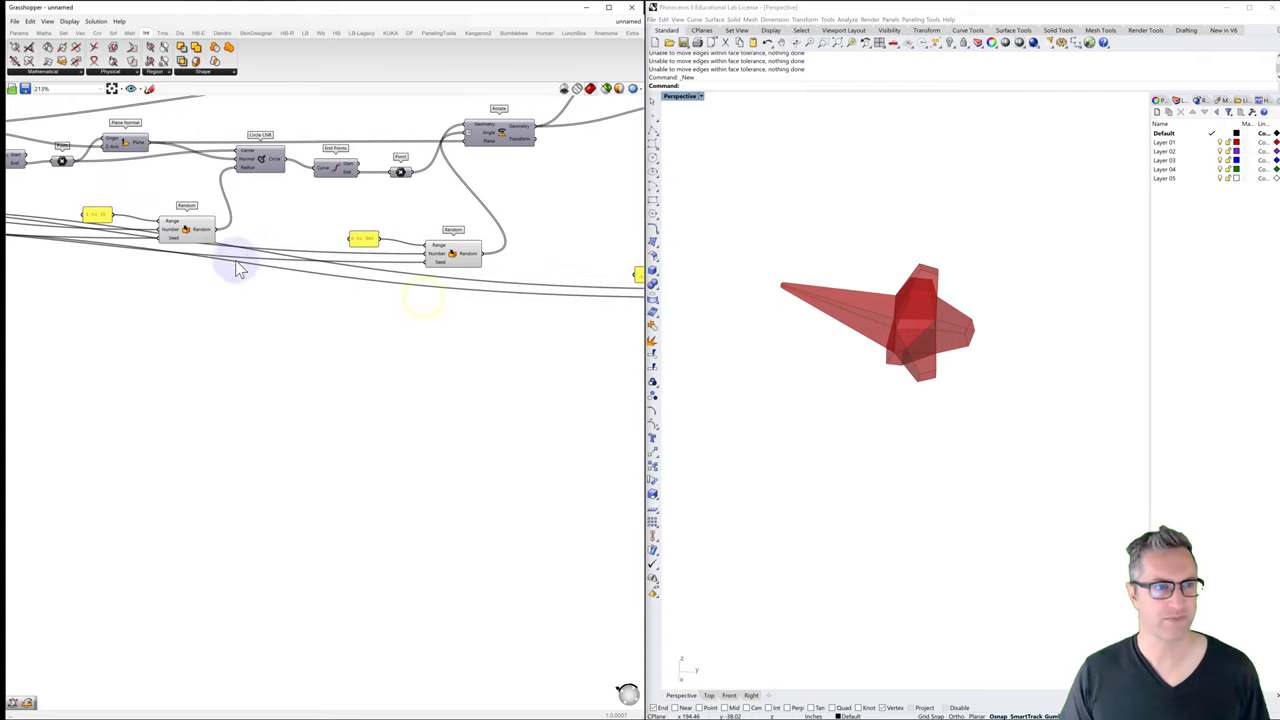
right_click_drag(217, 258, 329, 271)
scroll(380, 240, "up", 2)
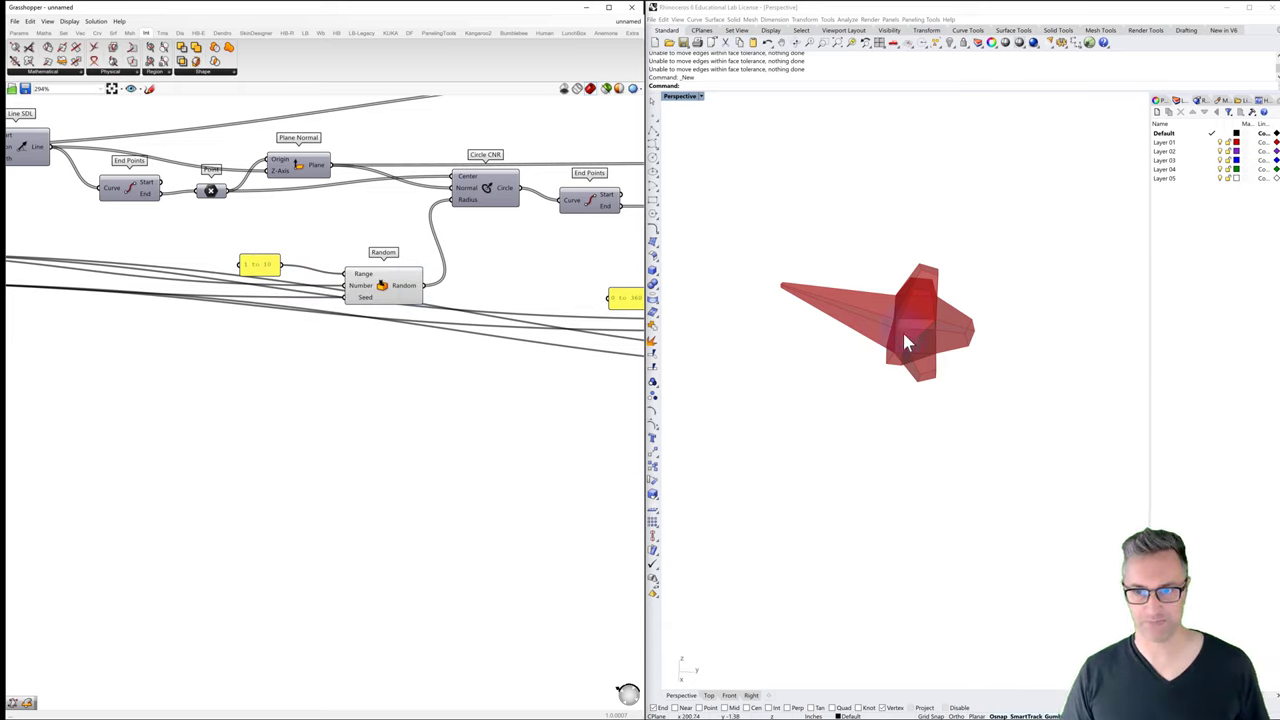
mouse_move(858, 305)
right_mouse_down()
mouse_move(860, 274)
mouse_move(860, 306)
right_mouse_up()
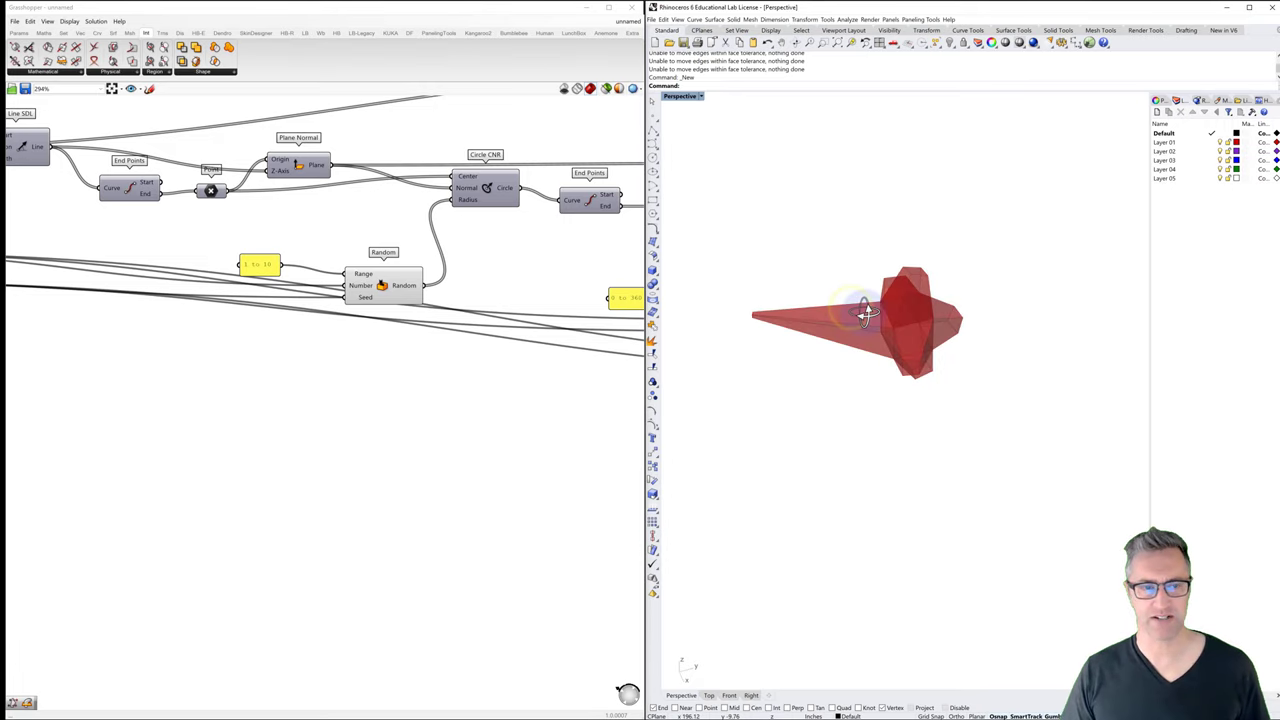
Step: Set the seed Number Slider to 221.28 and inspect the resulting spike variation
scroll(530, 333, "down", 3)
right_click_drag(400, 334, 271, 300)
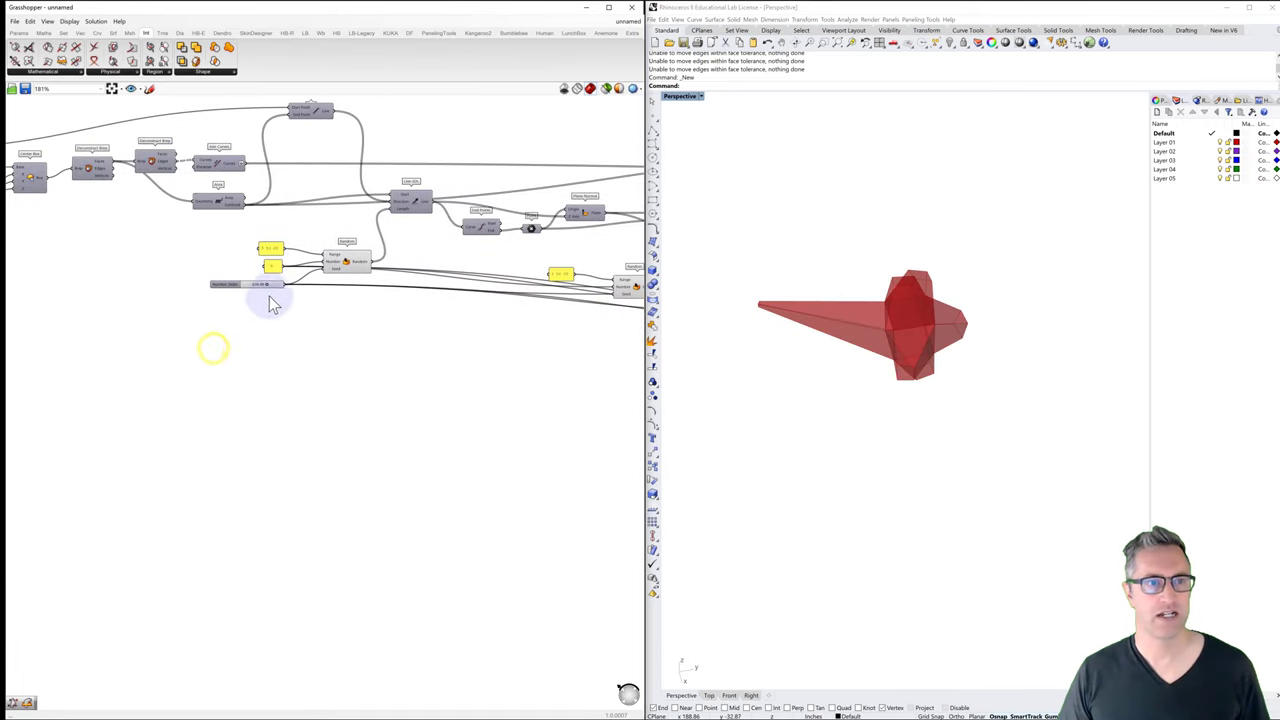
scroll(262, 250, "up", 4)
scroll(285, 245, "down", 1)
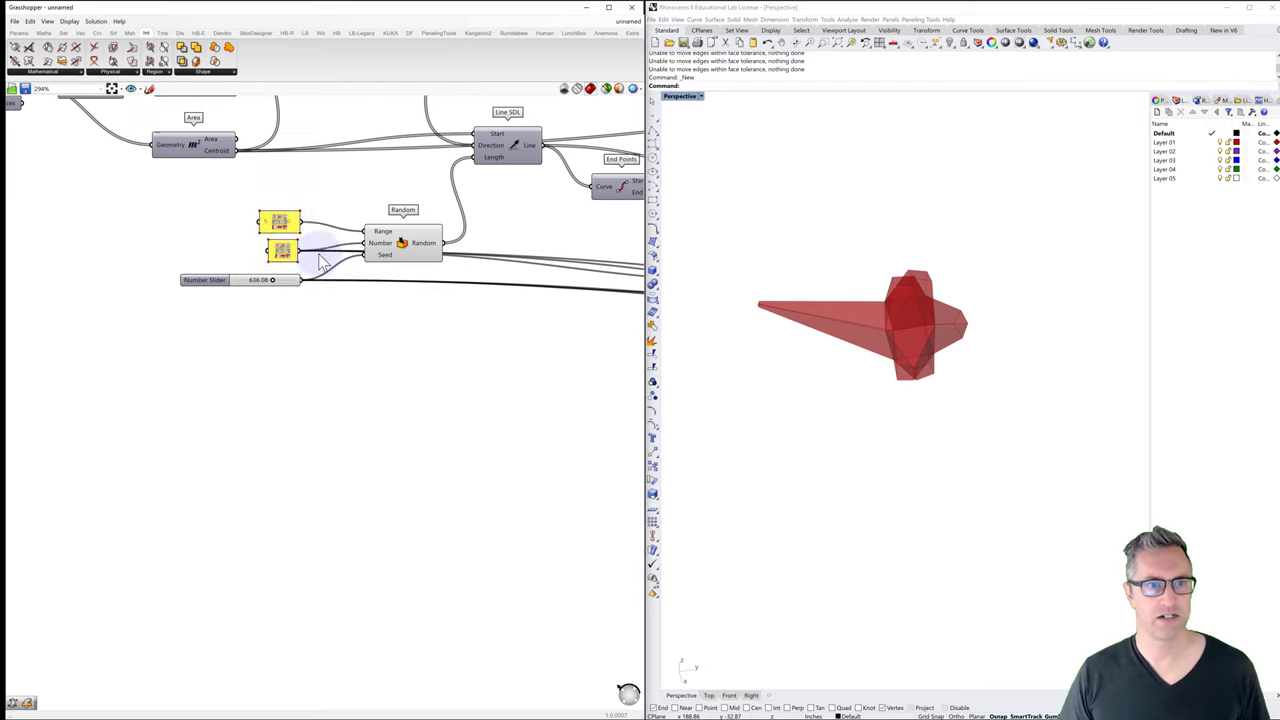
right_click_drag(307, 230, 291, 255)
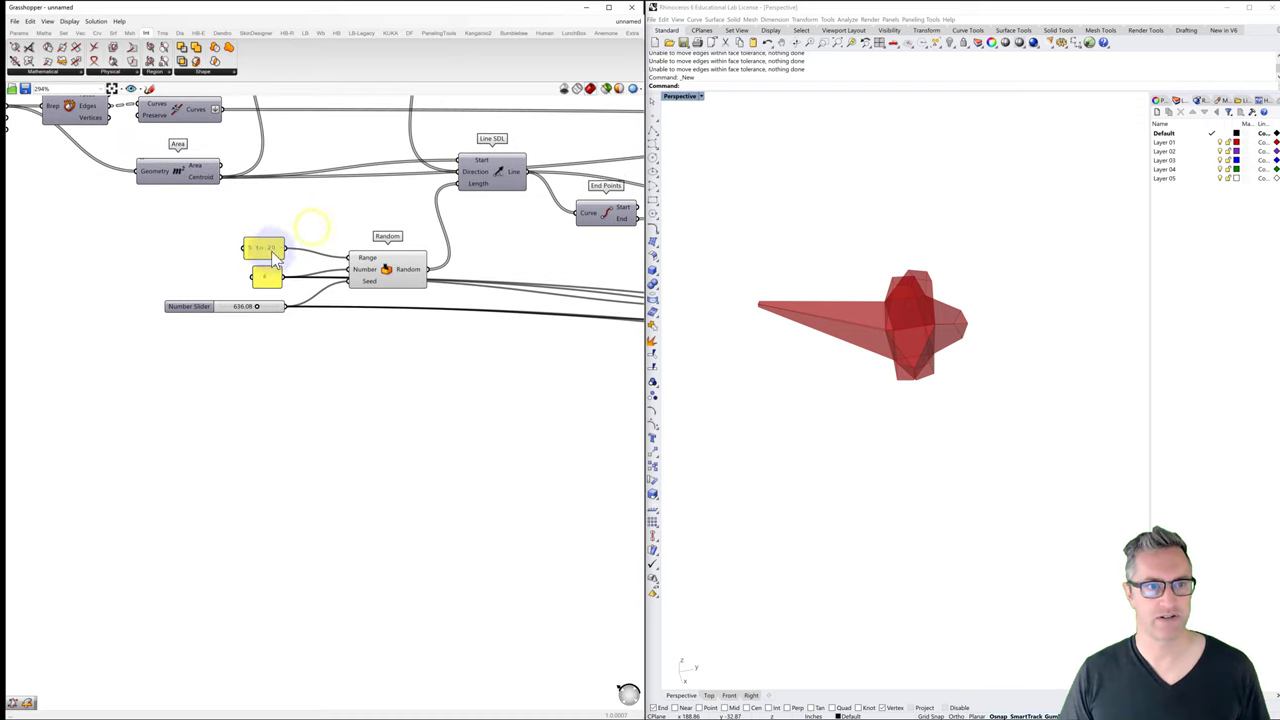
left_click(257, 307)
left_click_drag(257, 307, 233, 308)
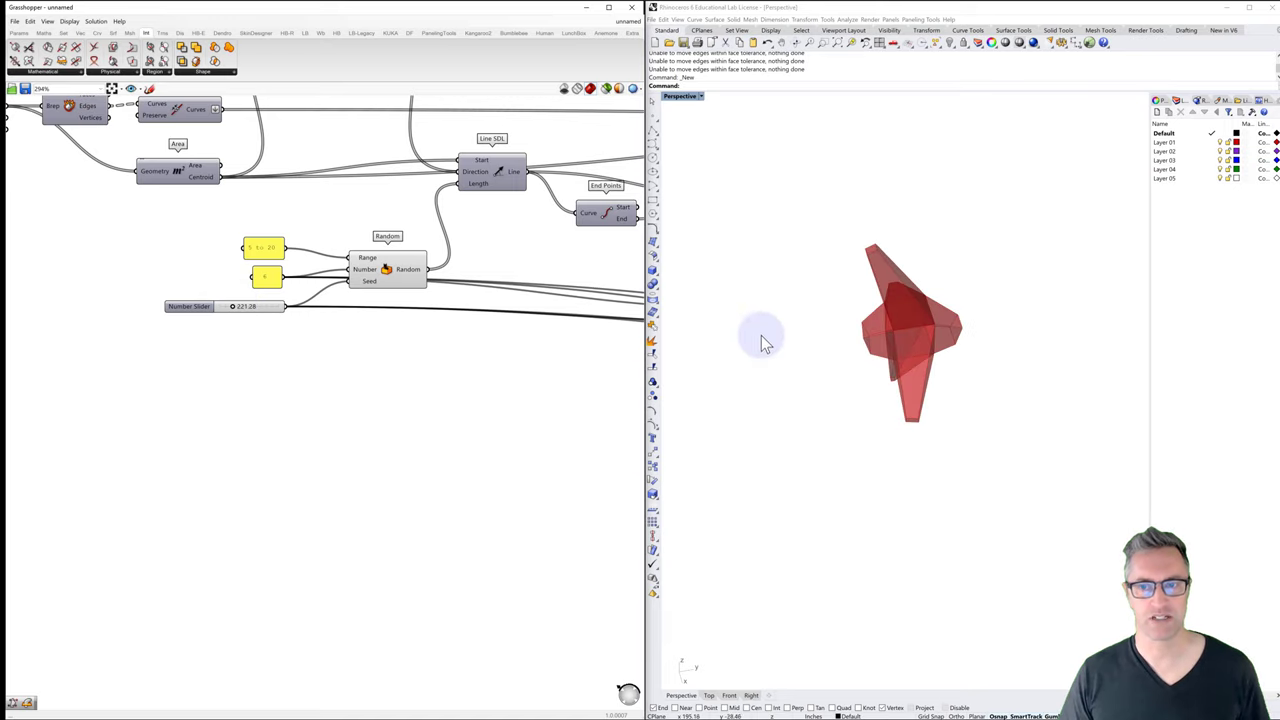
right_click_drag(940, 363, 845, 342)
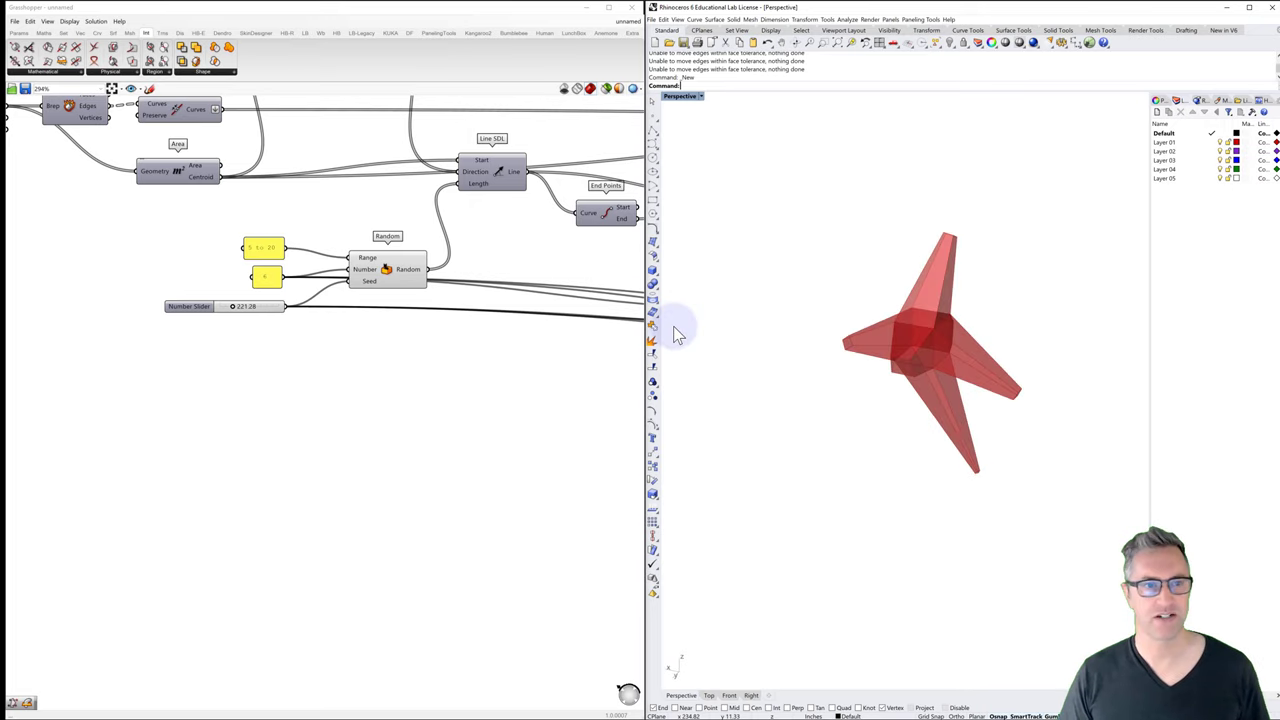
Step: Try further seed values on the Number Slider, including 187.28, and inspect the spike shapes
left_click_drag(233, 310, 245, 312)
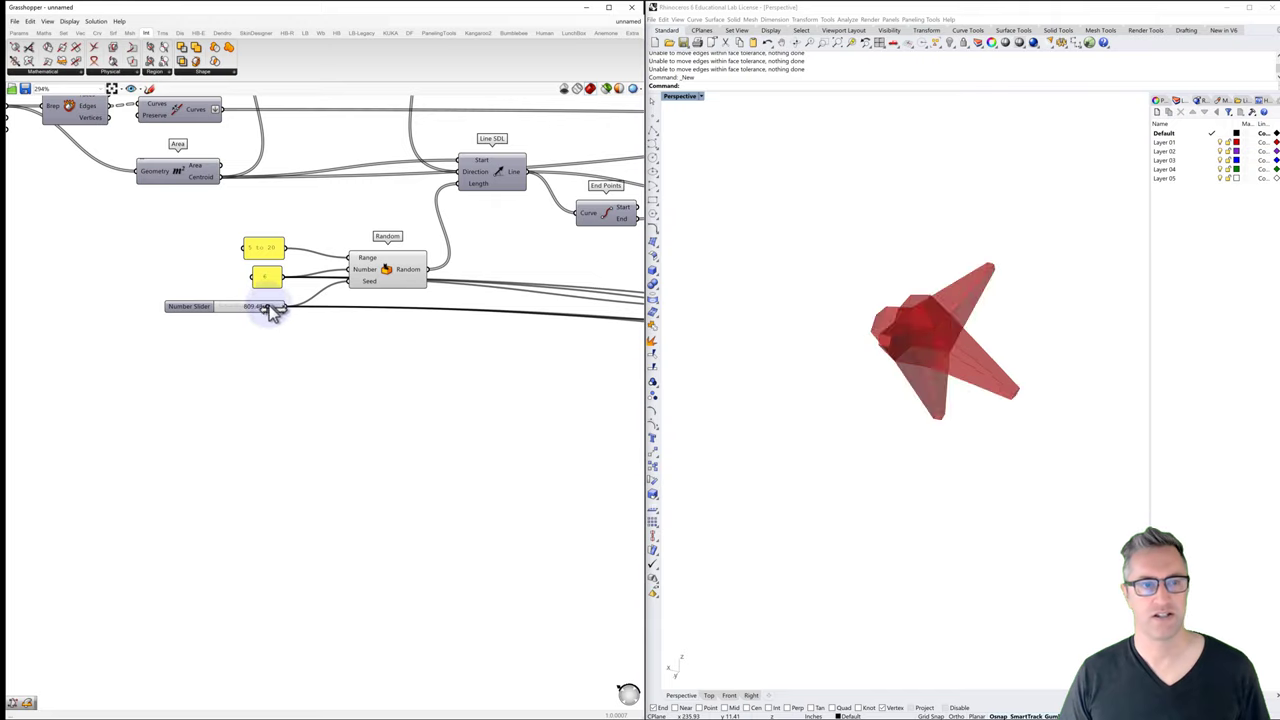
left_click_drag(272, 306, 230, 311)
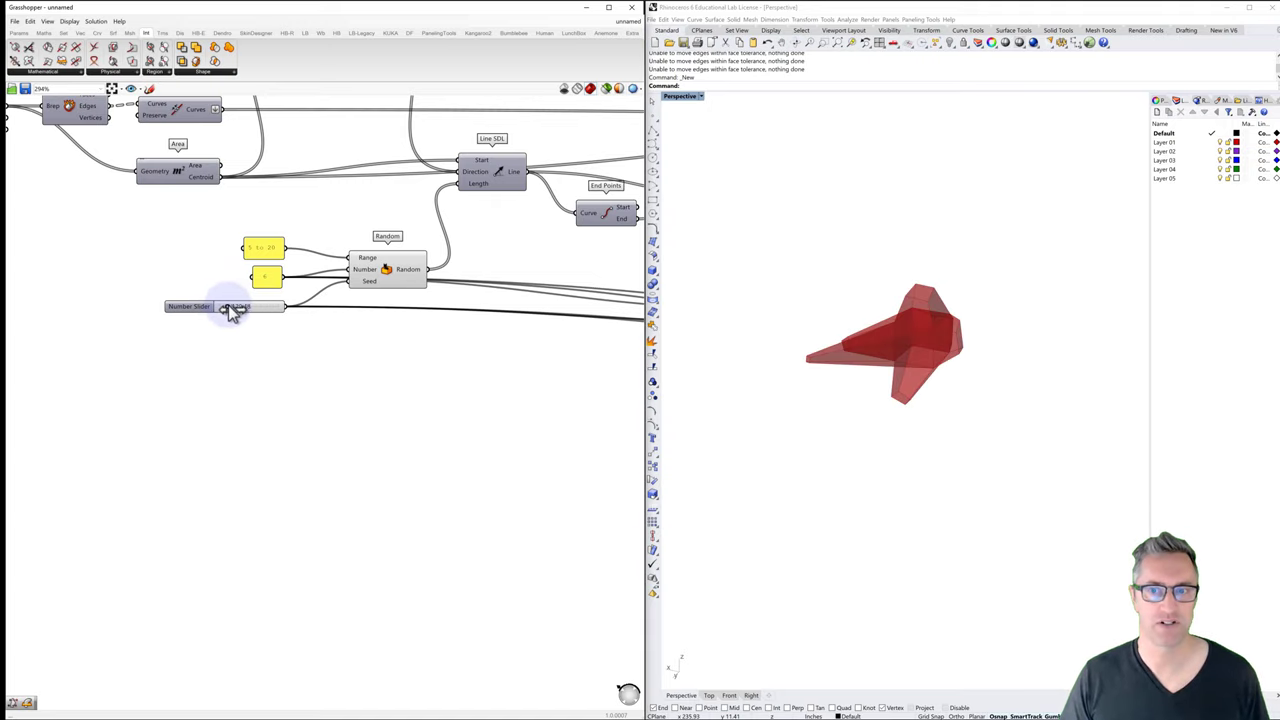
right_click_drag(846, 408, 994, 406)
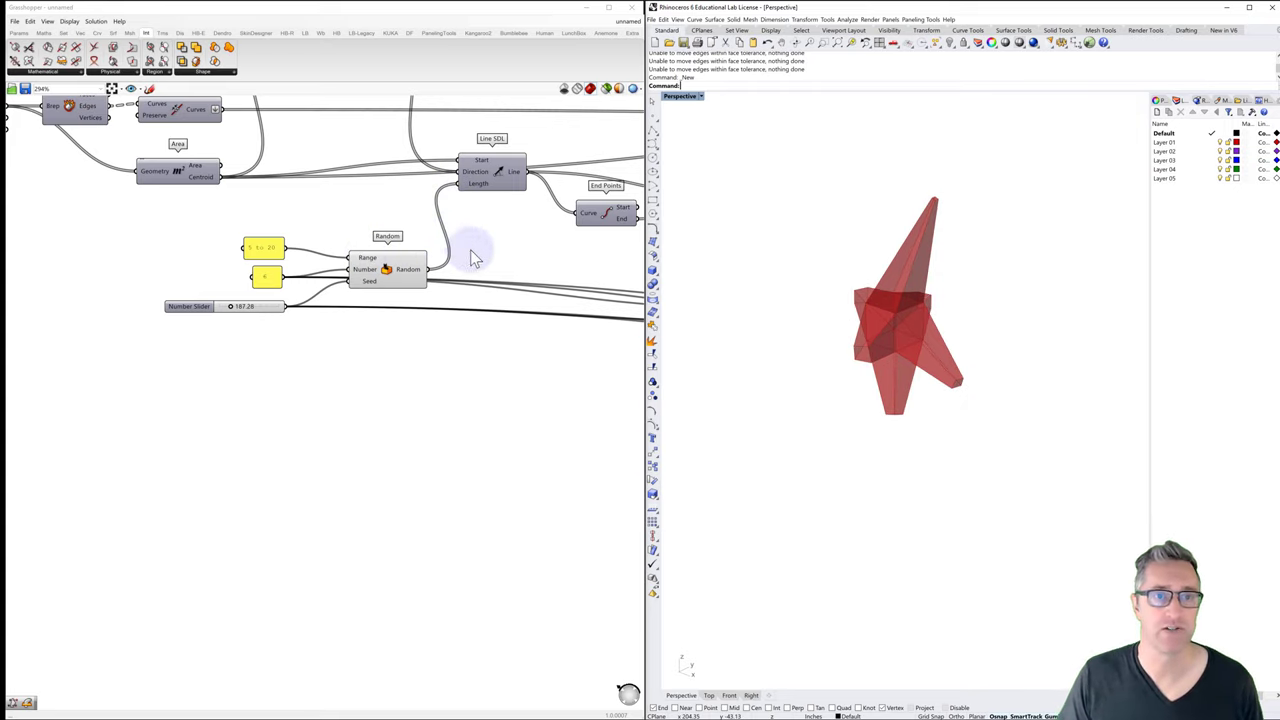
right_click_drag(471, 251, 371, 304)
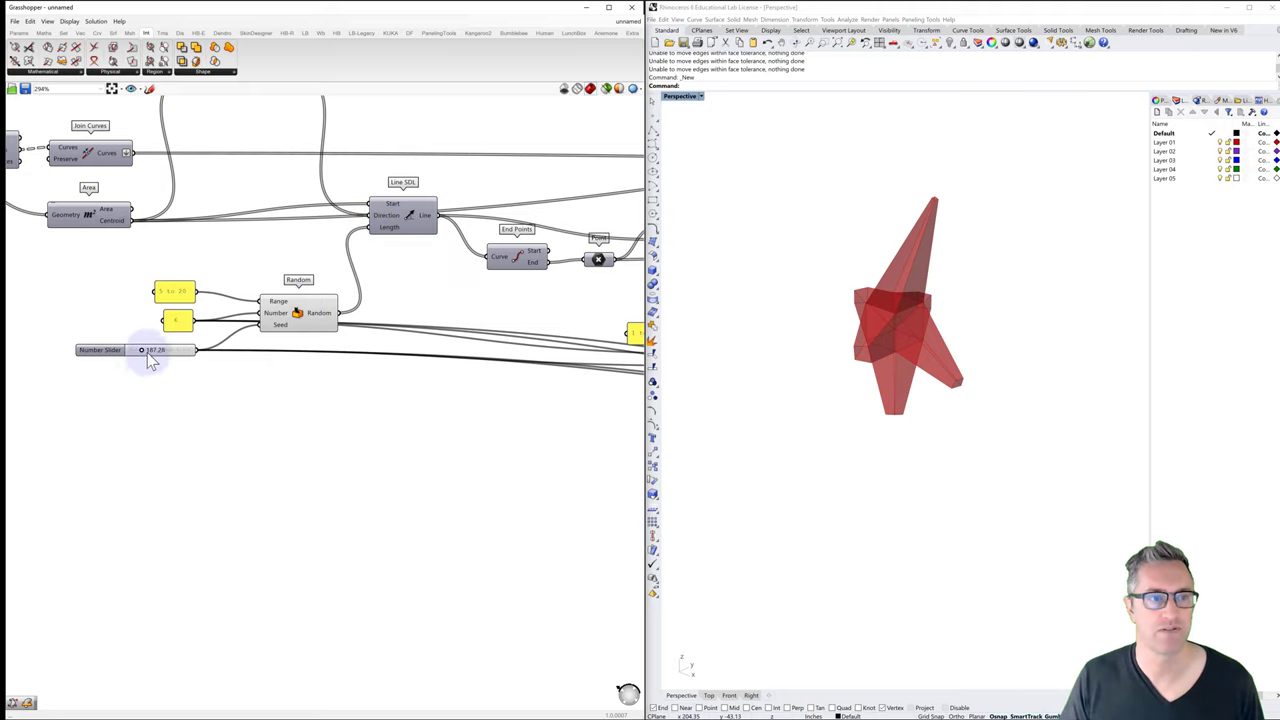
left_click_drag(157, 348, 161, 348)
right_click_drag(751, 357, 950, 365)
Step: Add a Brep Join component beside Solid Difference at the end of the definition
scroll(366, 337, "down", 8)
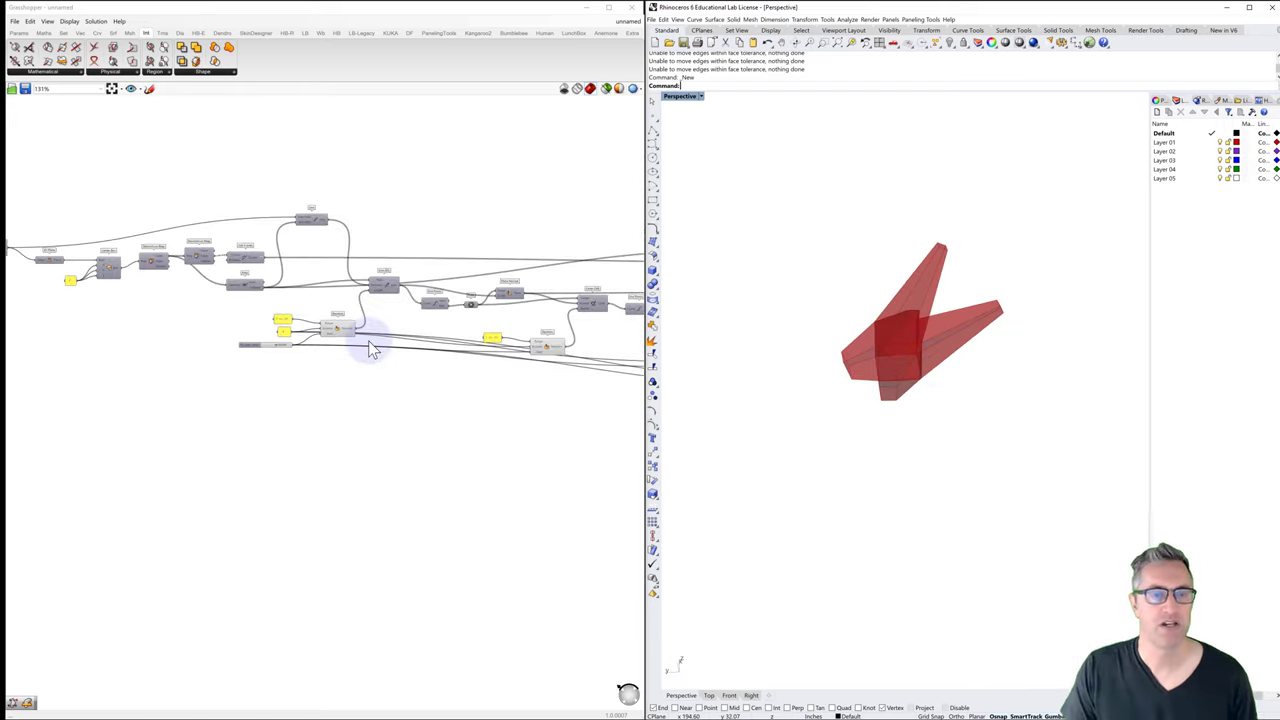
right_click_drag(368, 341, 289, 308)
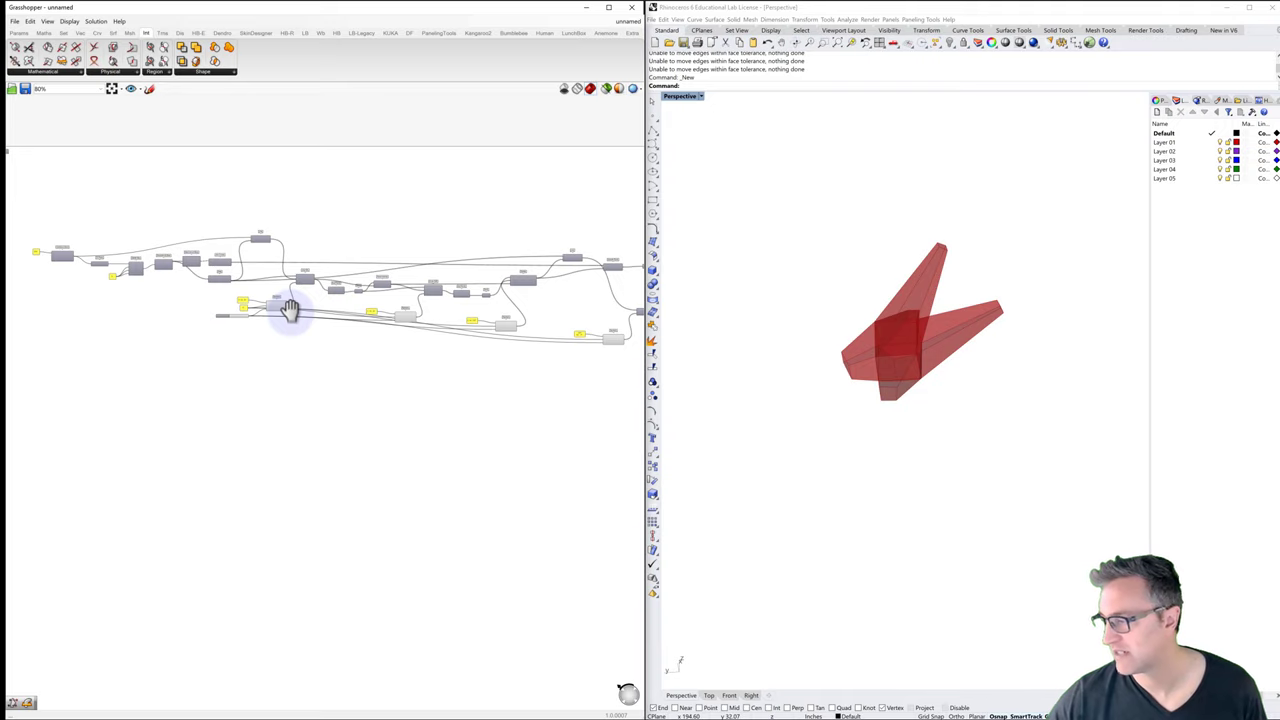
right_click_drag(491, 294, 314, 289)
left_click(488, 302)
scroll(588, 290, "up", 5)
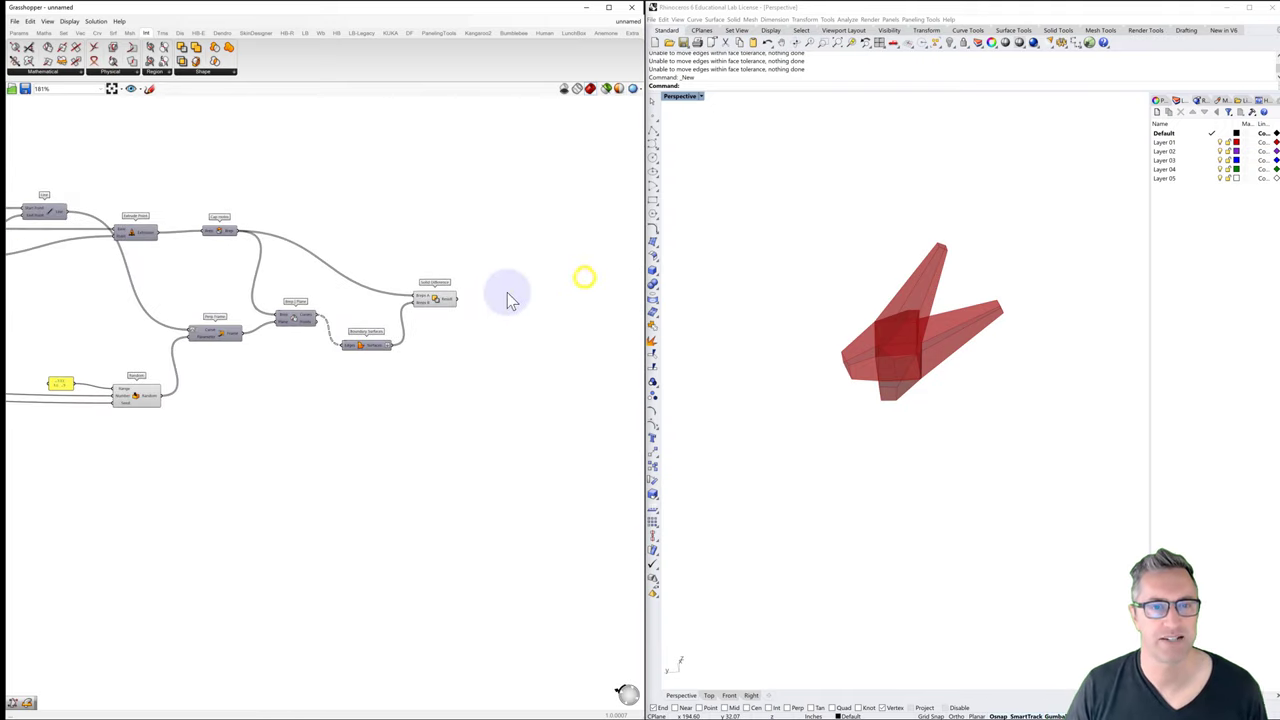
right_click_drag(508, 296, 435, 303)
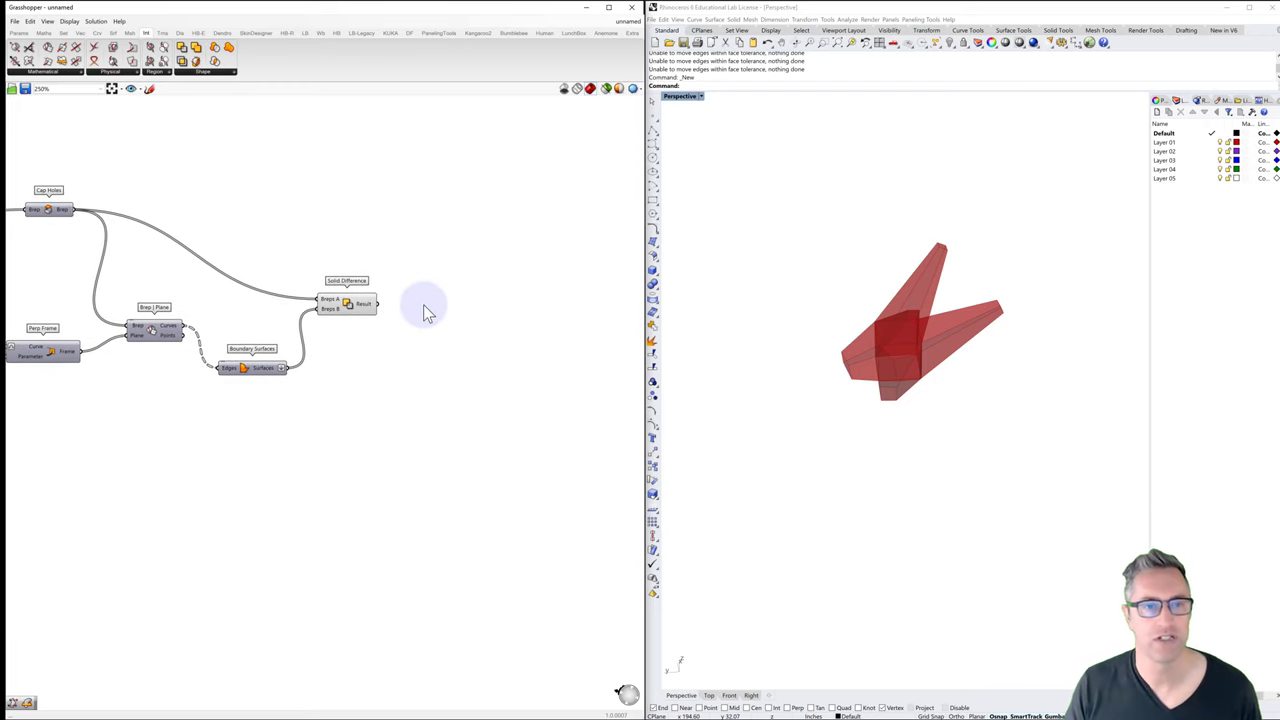
double_click(437, 308)
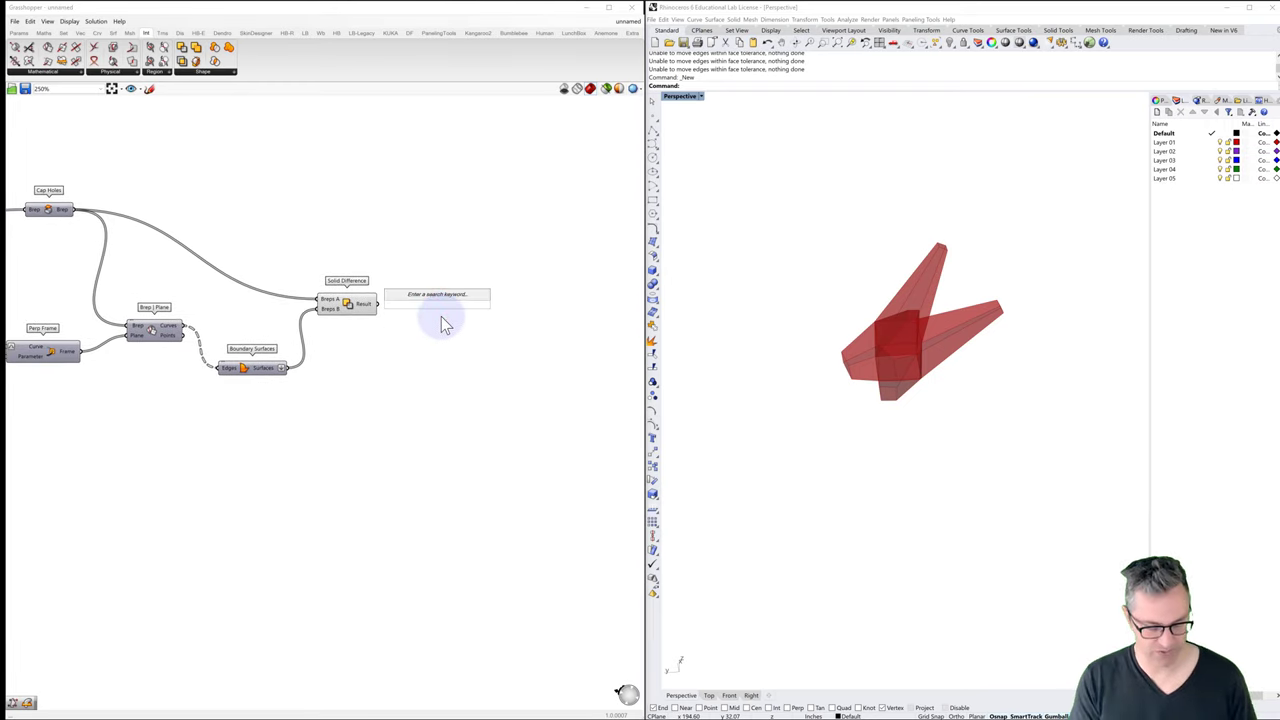
type("brep")
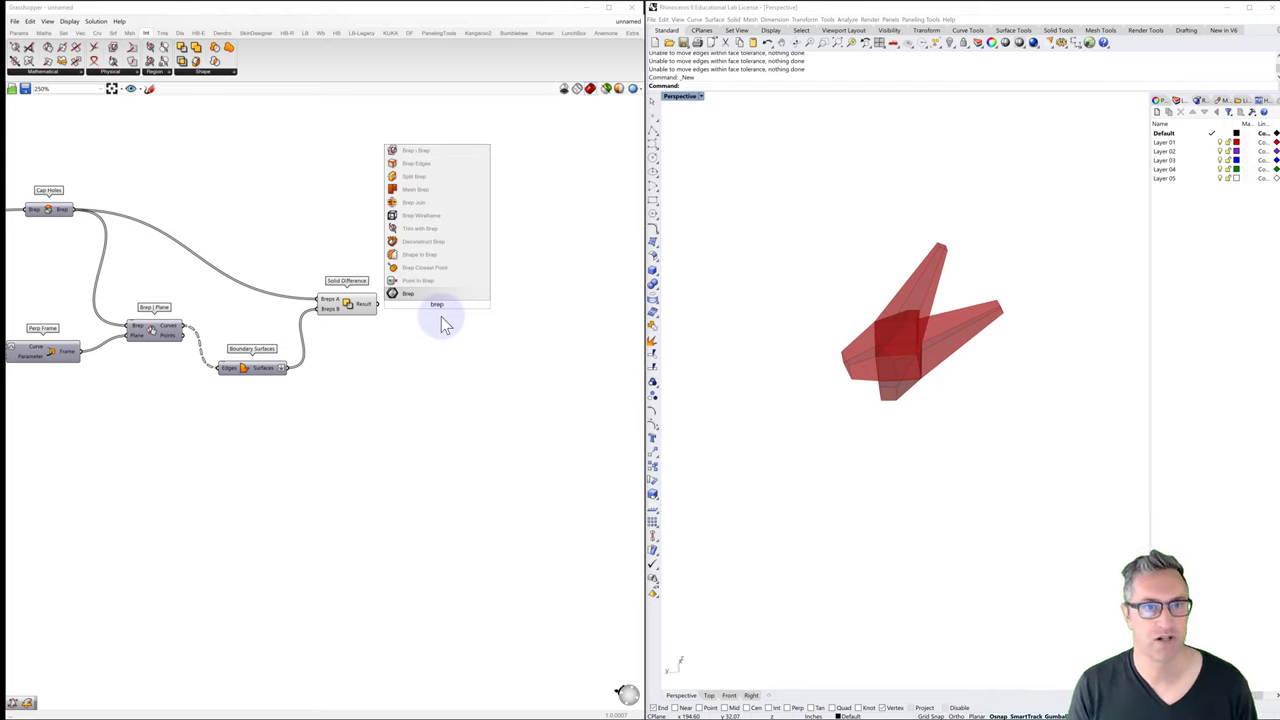
left_click(414, 204)
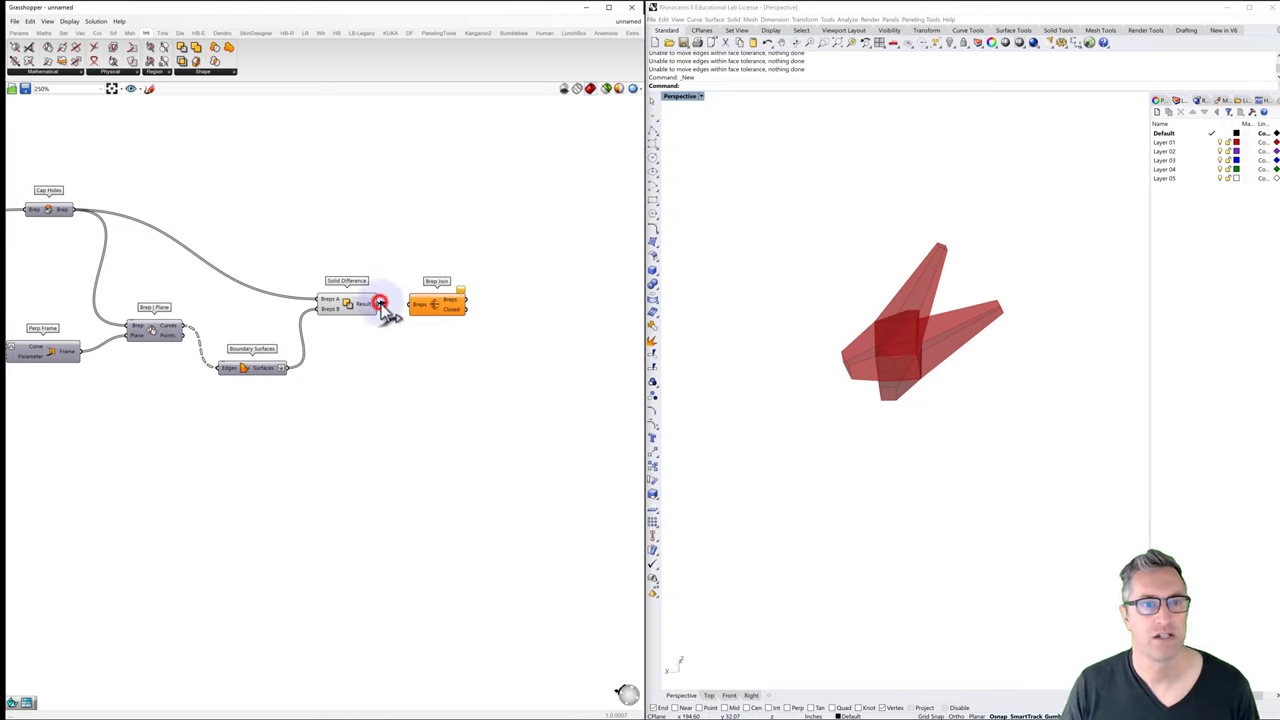
Step: Add a Panel fed by Solid Difference's Result output and place it below Brep Join
double_click(391, 354)
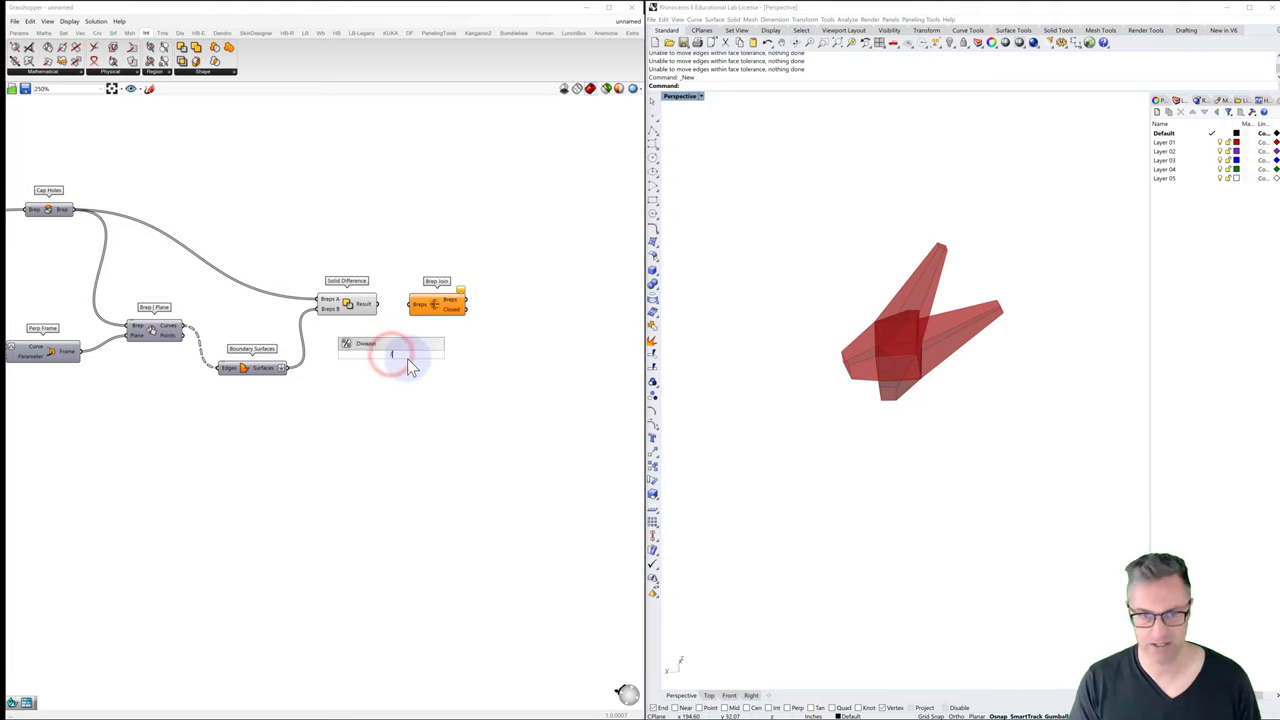
type("//")
key("Return")
left_click_drag(375, 304, 396, 453)
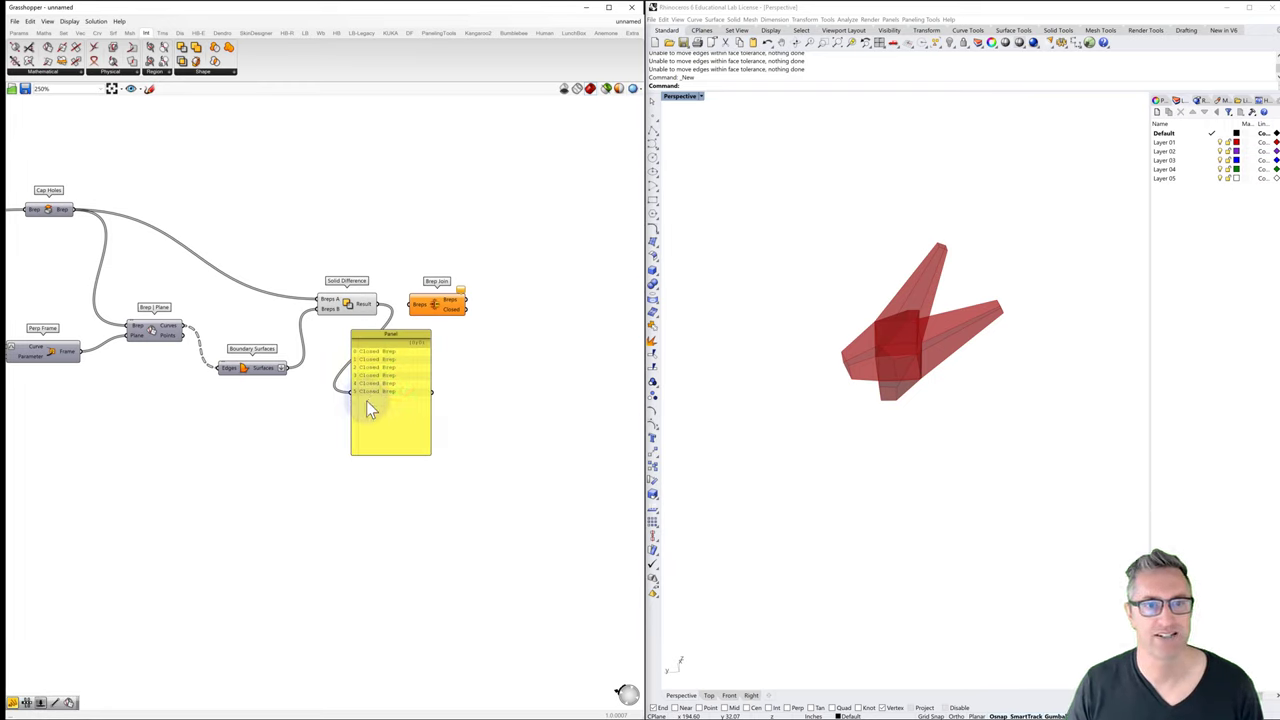
left_click_drag(366, 333, 415, 355)
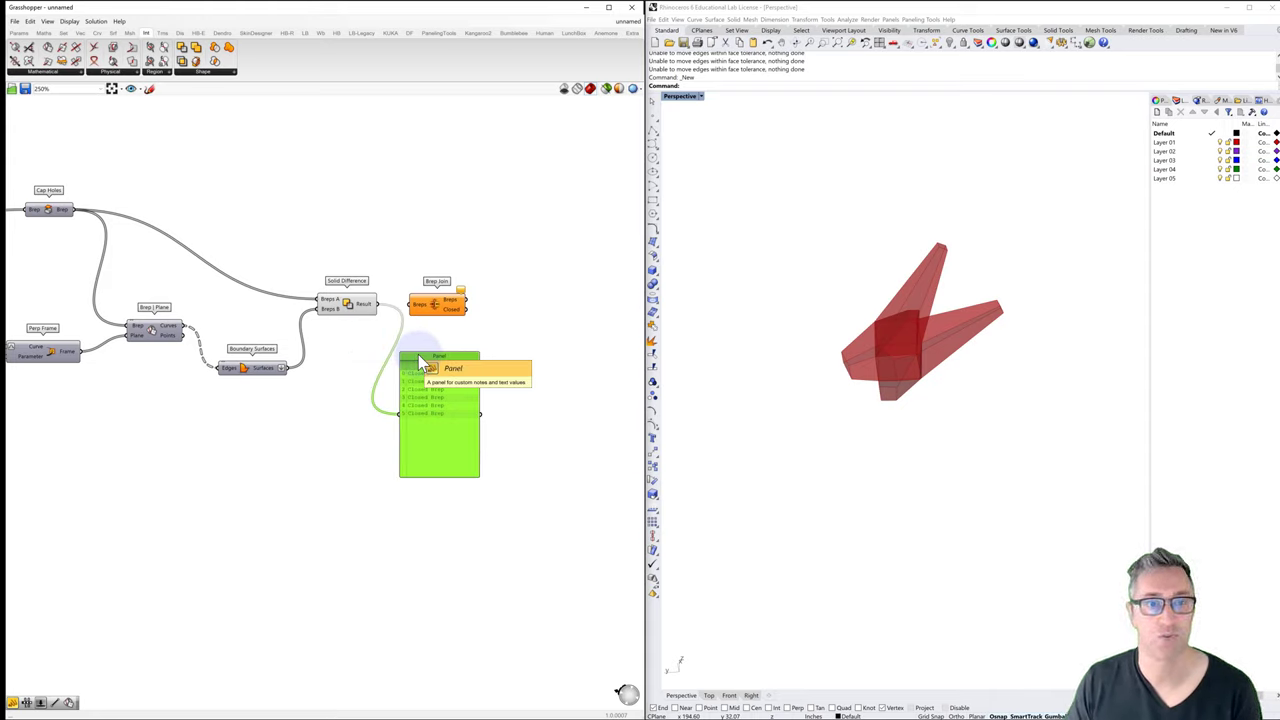
Step: Feed Brep Join from Solid Difference's Result, rewire the Panel to Brep Join's Breps output, and move the Panel aside
mouse_move(375, 303)
left_mouse_down()
mouse_move(413, 305)
mouse_move(402, 414)
left_mouse_up()
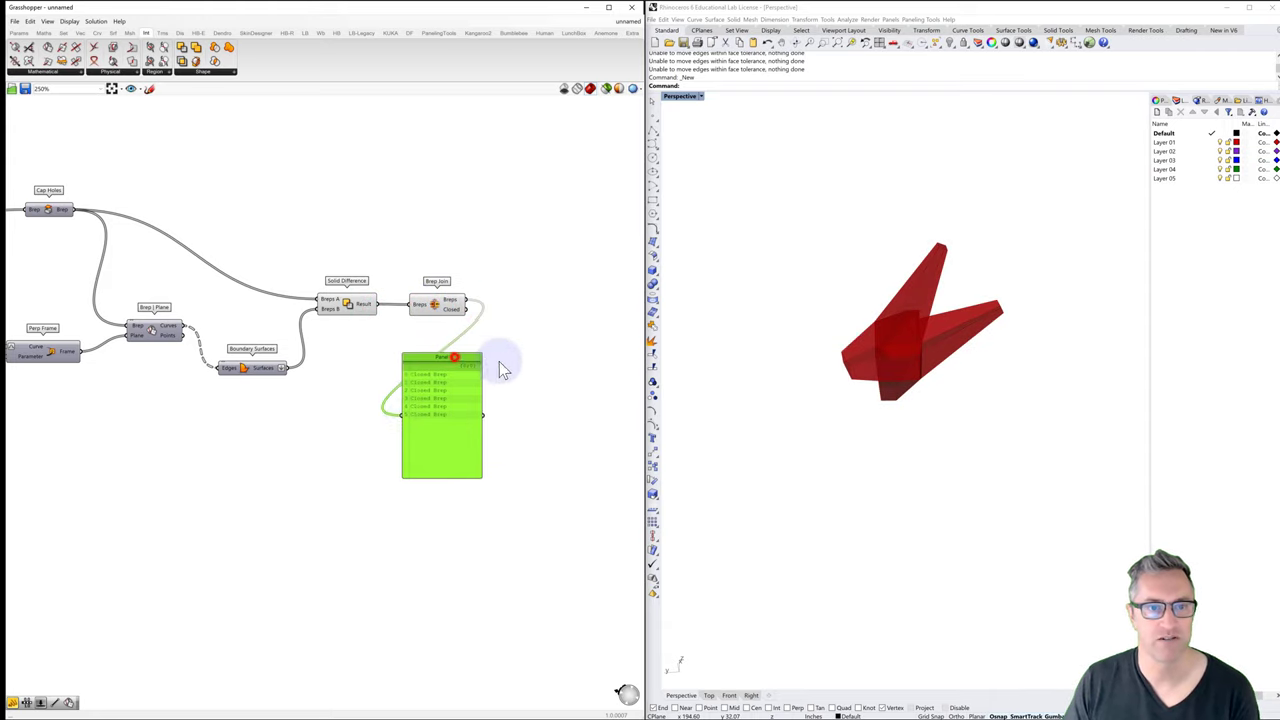
left_click_drag(455, 358, 551, 358)
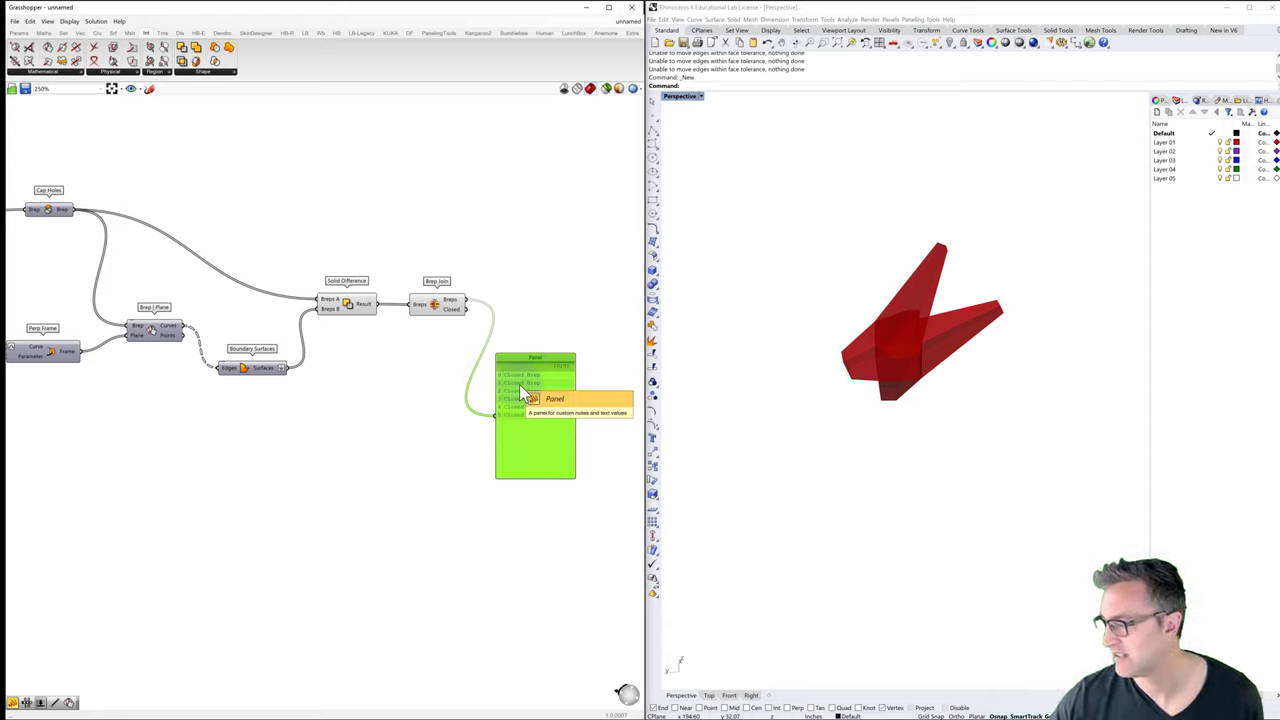
Step: Try flattening Brep Join's Breps output, and switch the flattening off again
right_click(450, 310)
left_click(506, 284)
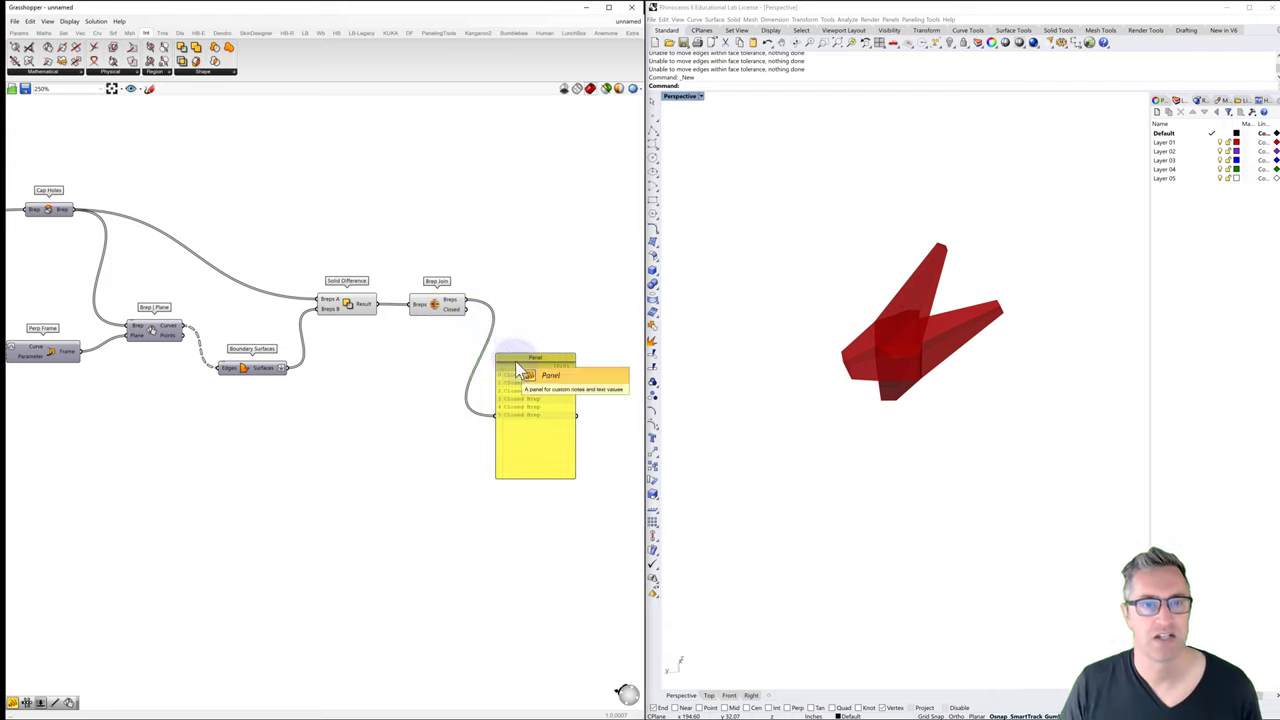
right_click(452, 307)
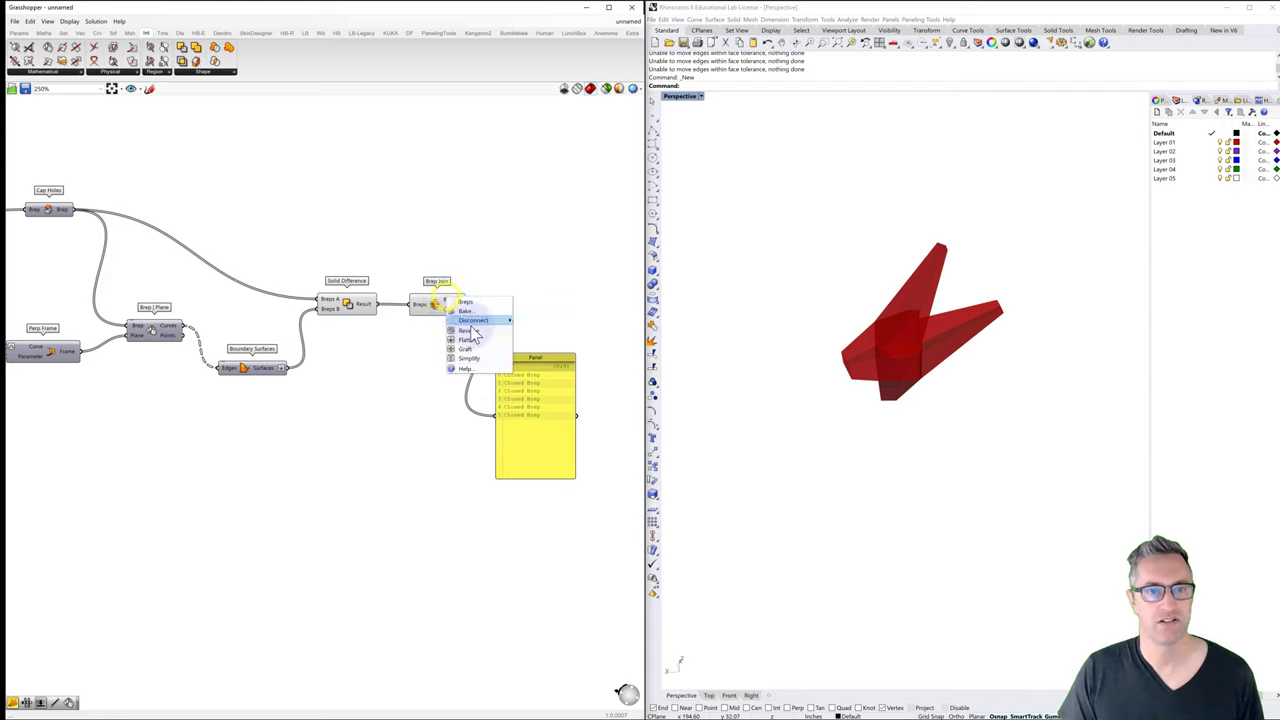
left_click(471, 338)
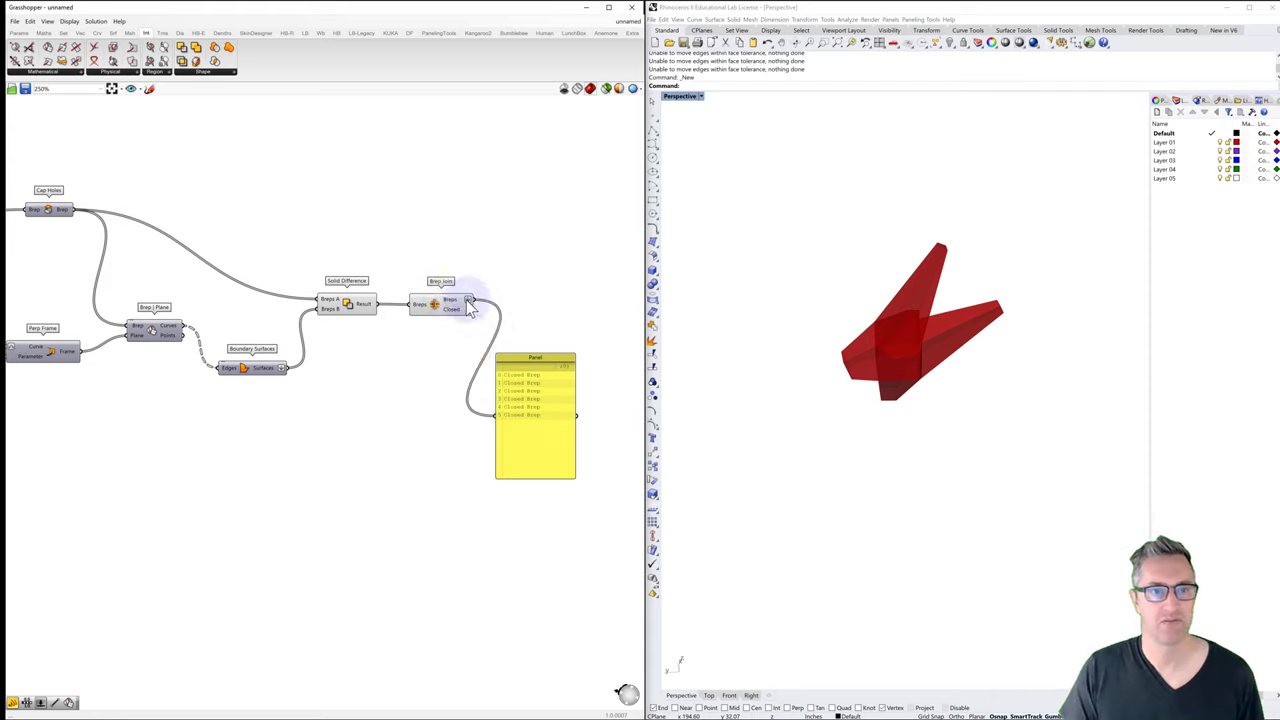
right_click(465, 298)
left_click(487, 343)
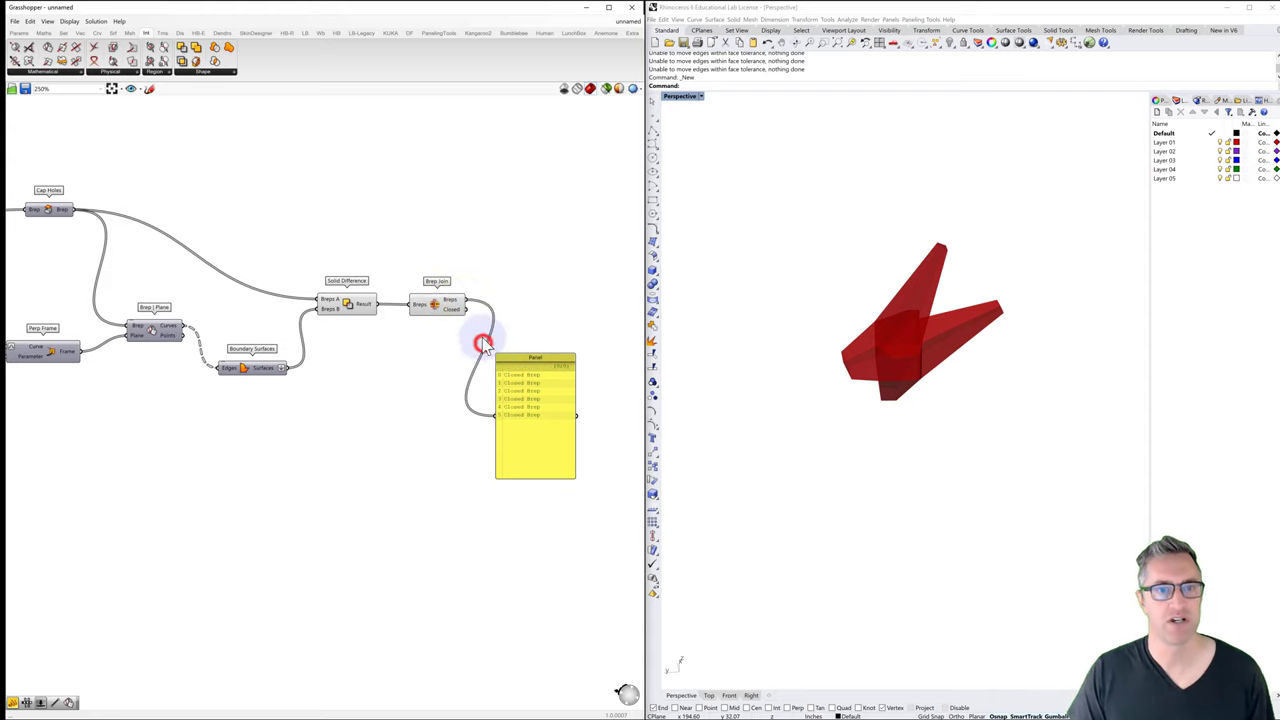
Step: Move Brep Join closer to Solid Difference and delete the Panel attached to it
left_click(444, 306)
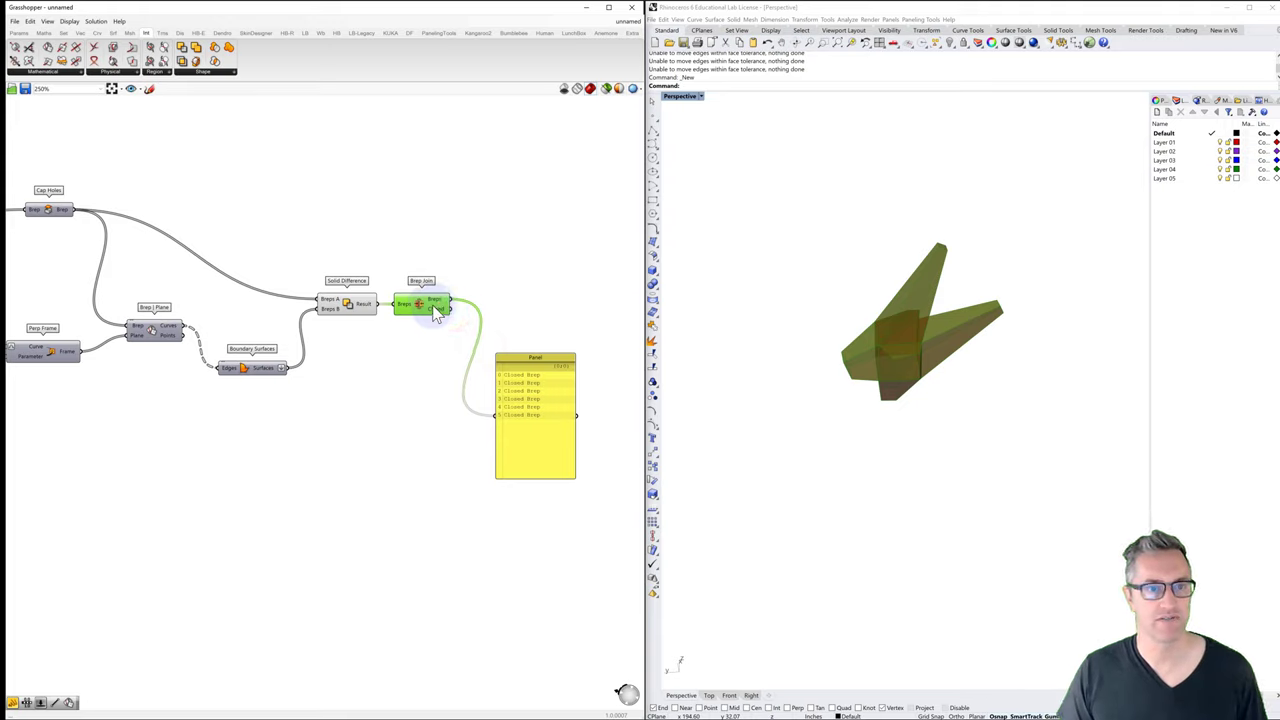
left_click_drag(436, 312, 441, 316)
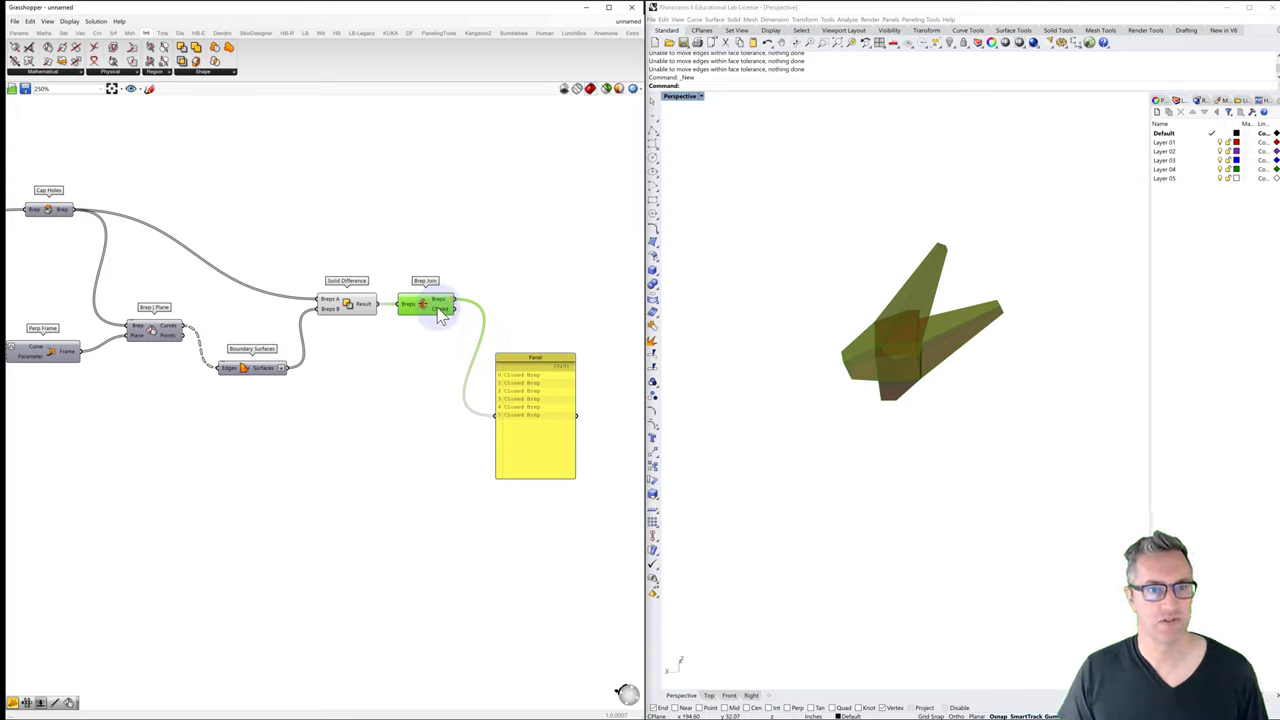
left_click(522, 350)
key("Delete")
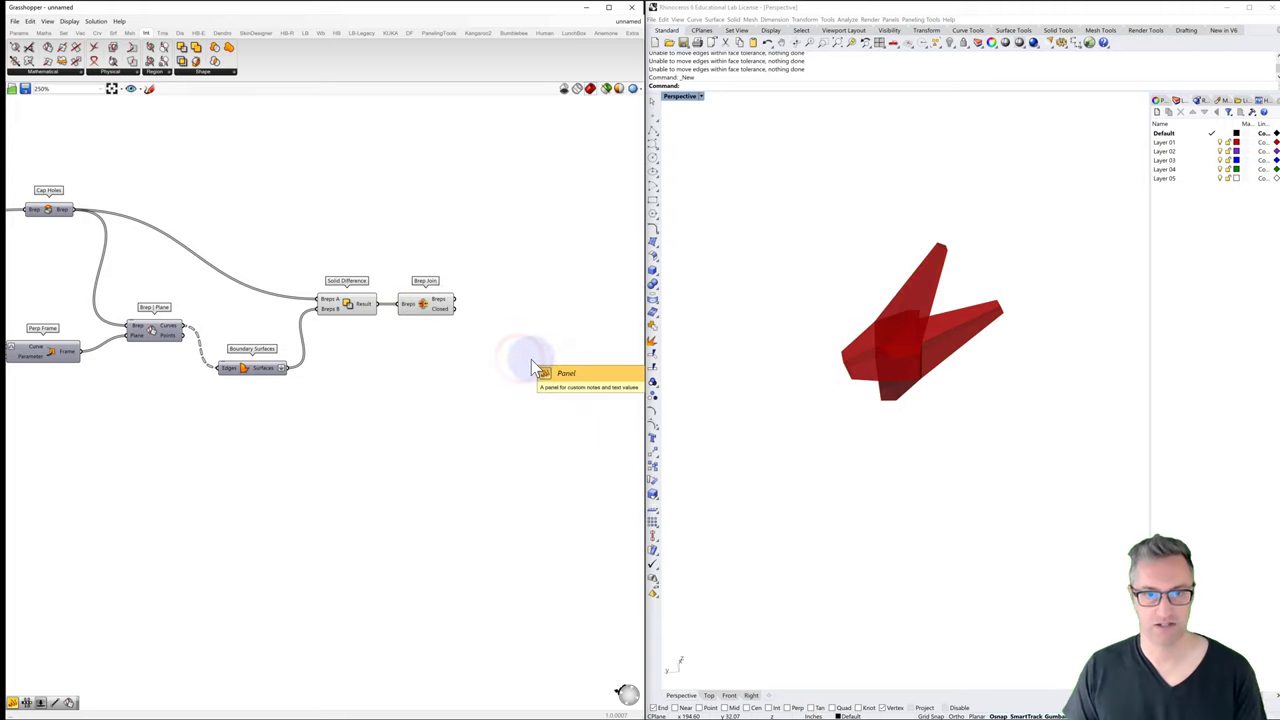
Step: Move the Number Slider and the first two Random components with their panels down, away from the main component chain
scroll(520, 340, "down", 6)
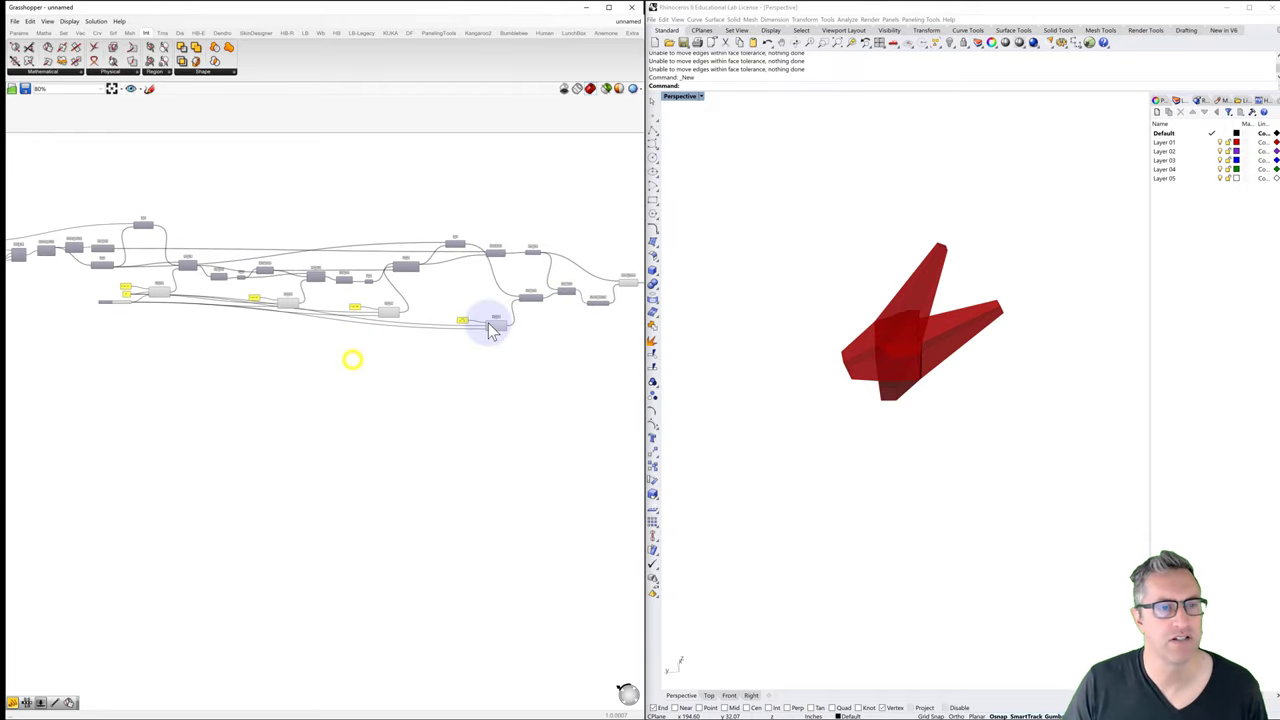
scroll(337, 315, "up", 1)
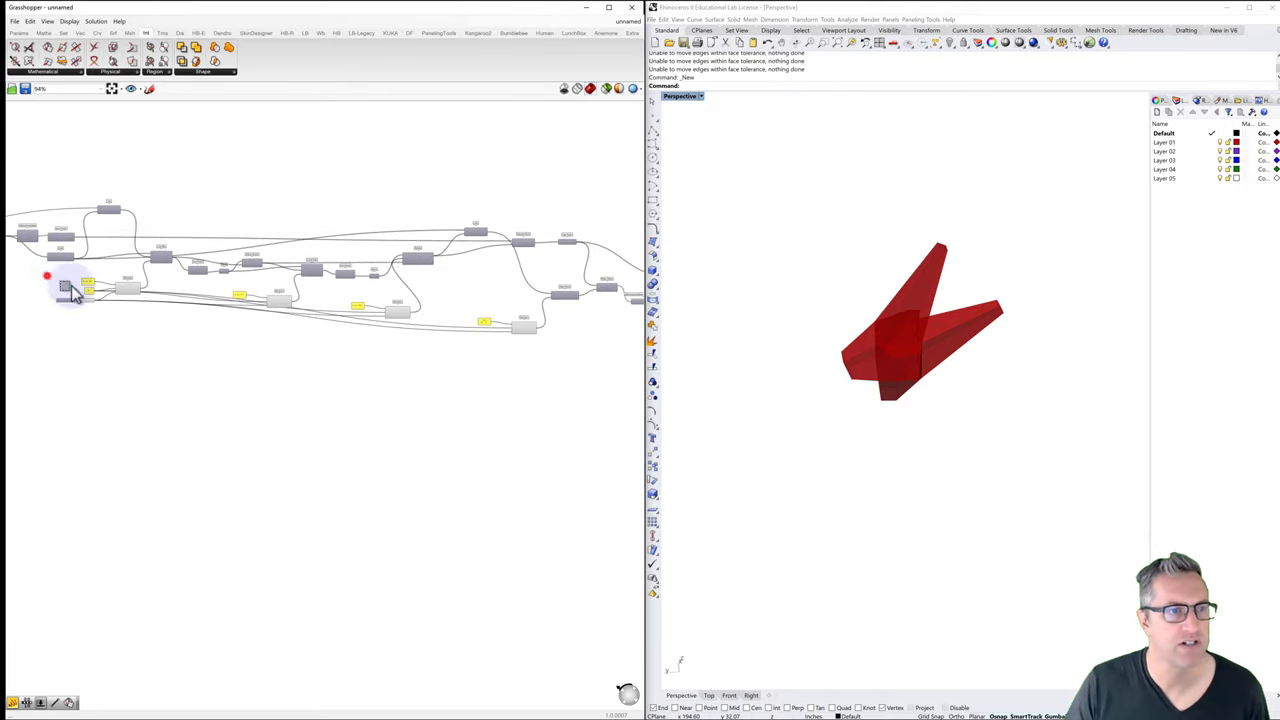
left_click_drag(72, 292, 130, 340)
left_click_drag(224, 283, 280, 332)
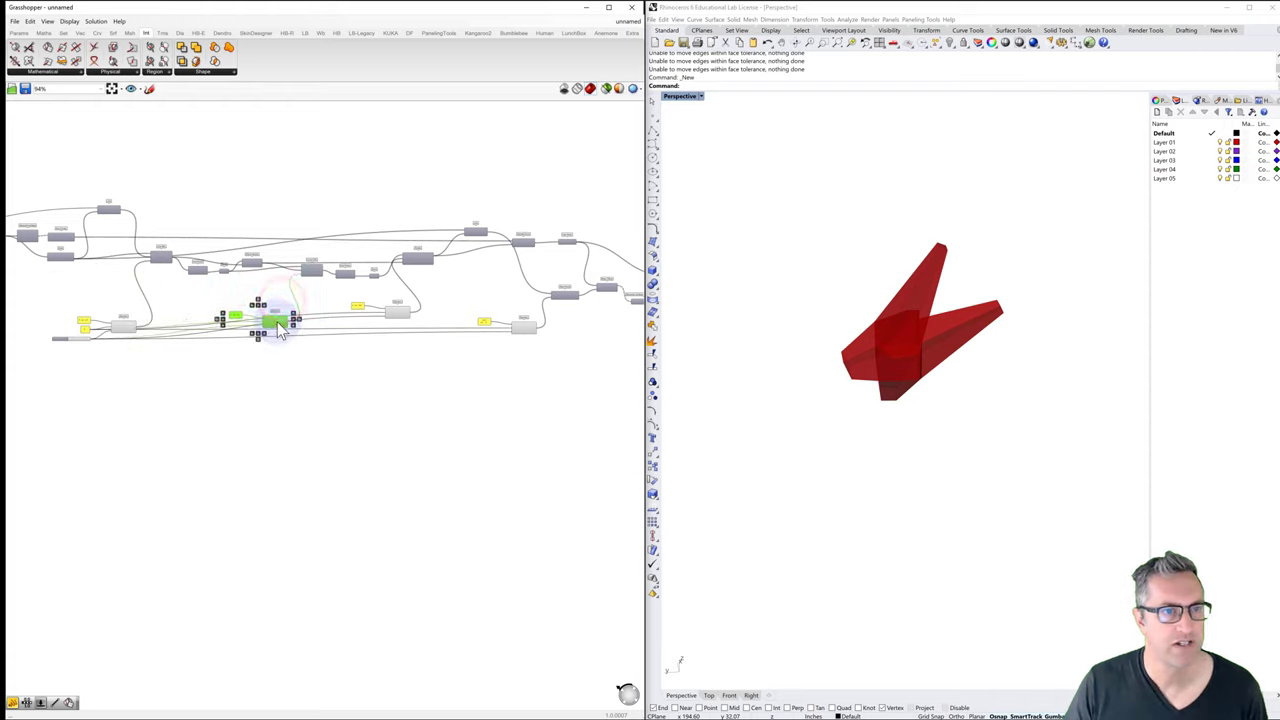
Step: Group the four Random components with their panels and the Number Slider, and move the group farther below the main chain
left_click_drag(334, 294, 29, 316)
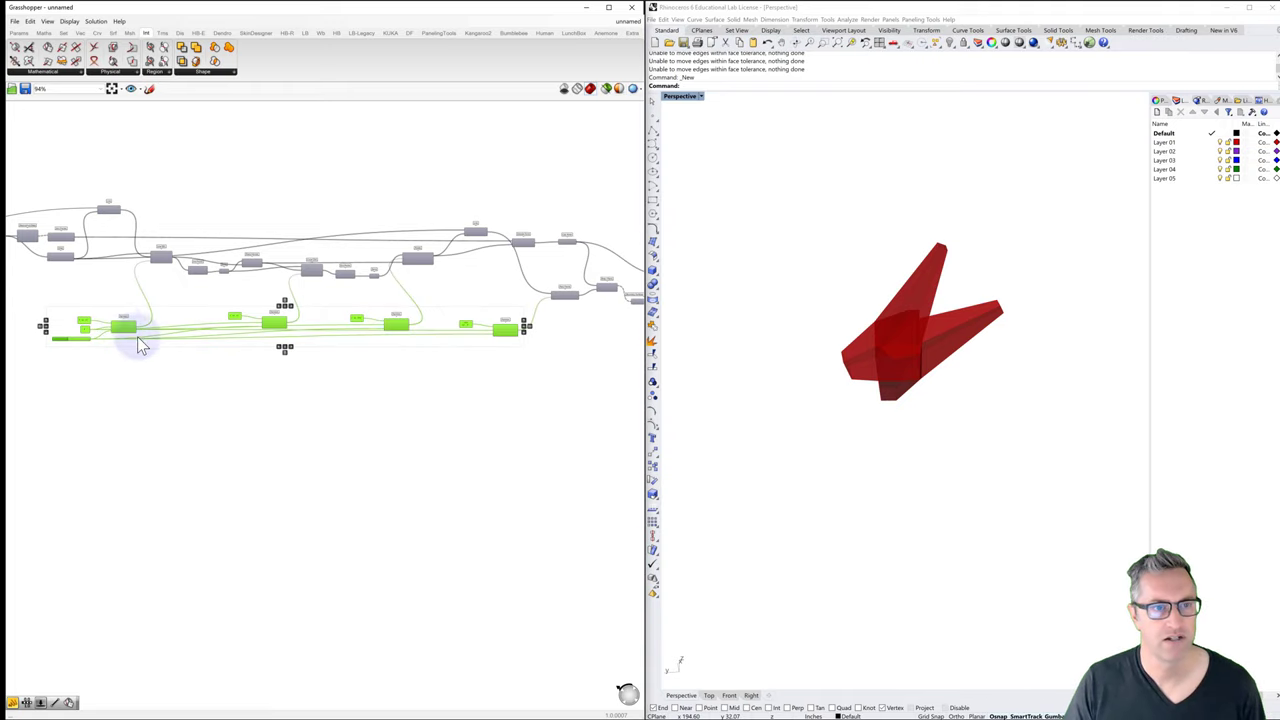
middle_click(193, 341)
left_click(188, 310)
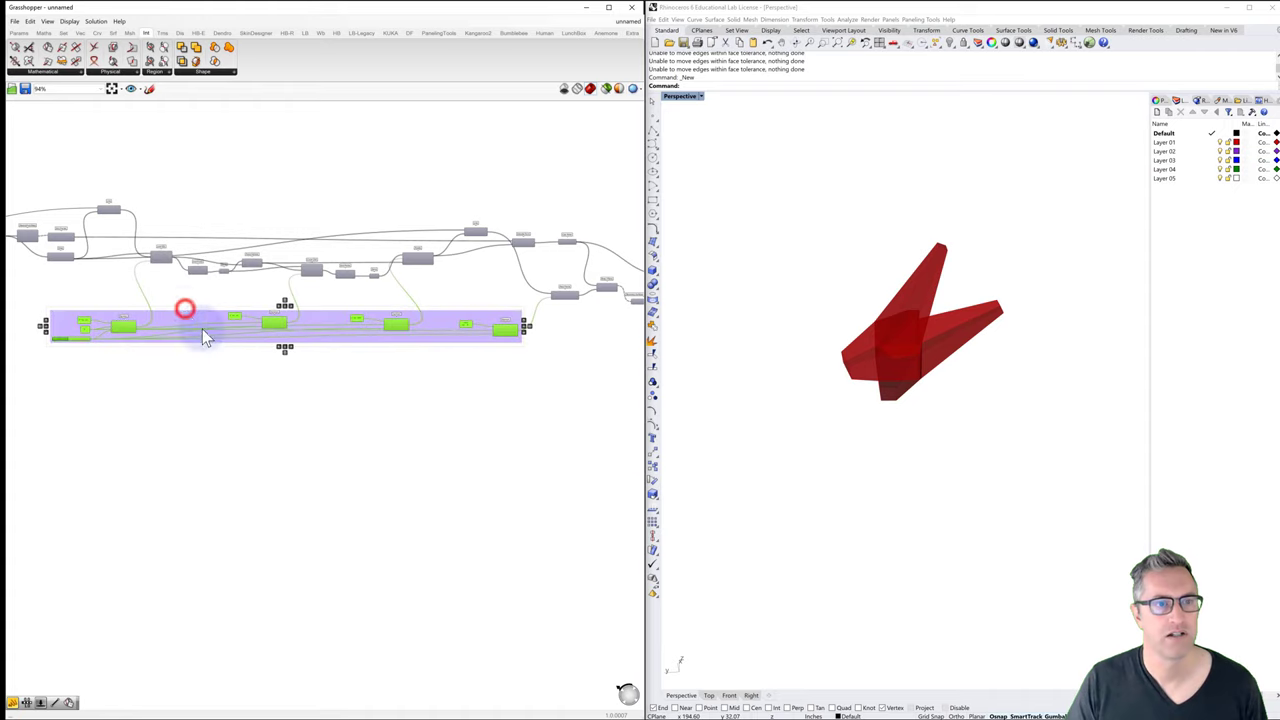
left_click(310, 325)
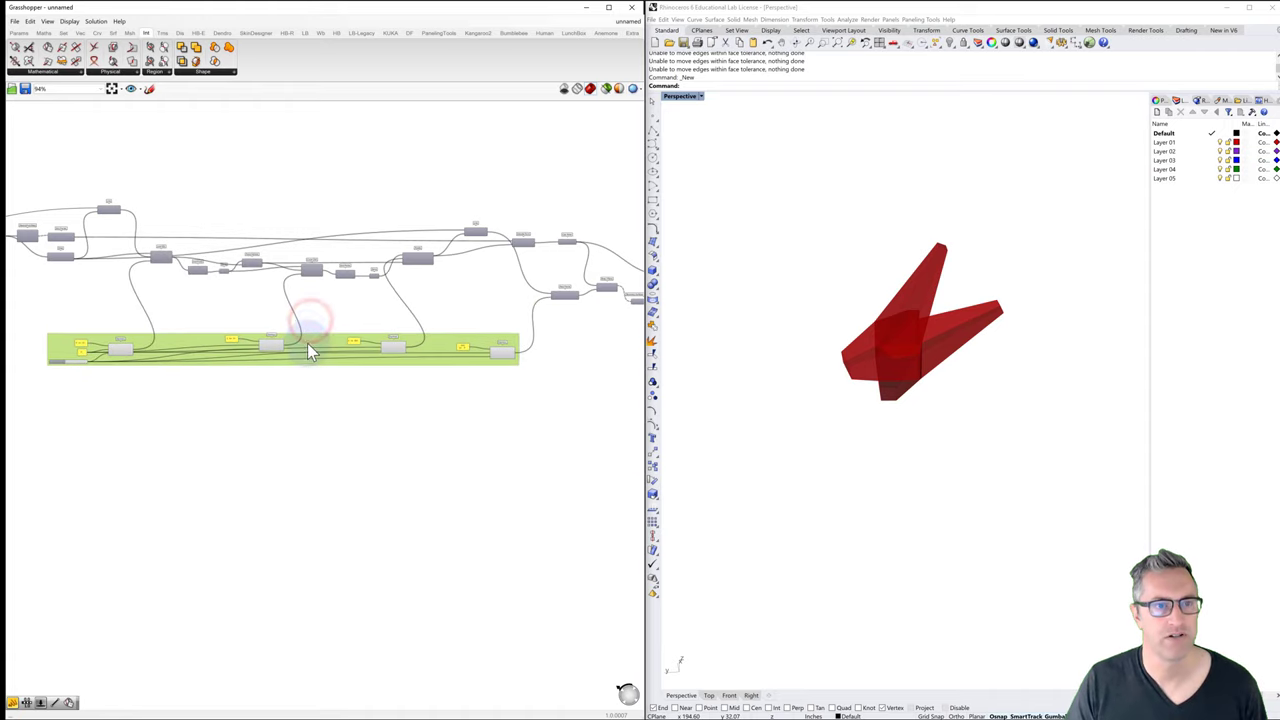
left_click(309, 291)
Step: Shift the components at the end of the main chain up slightly, and group the whole main chain
right_click_drag(208, 294, 363, 288)
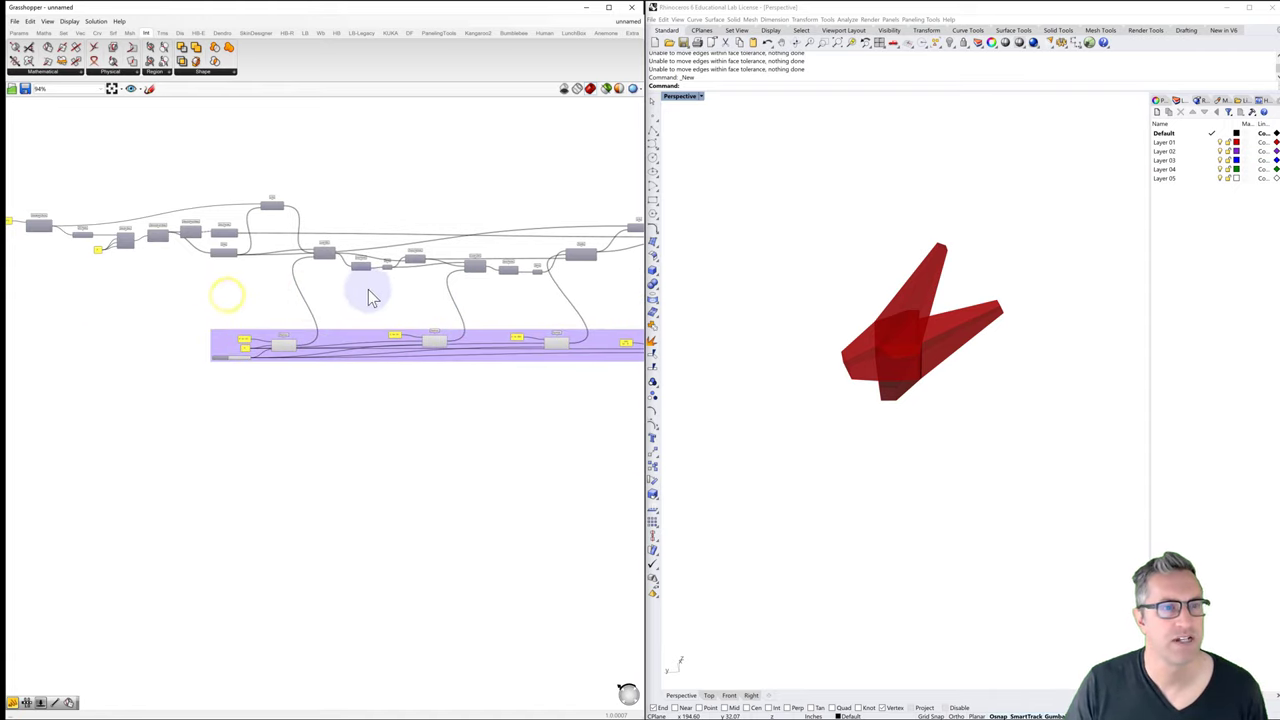
scroll(362, 286, "down", 4)
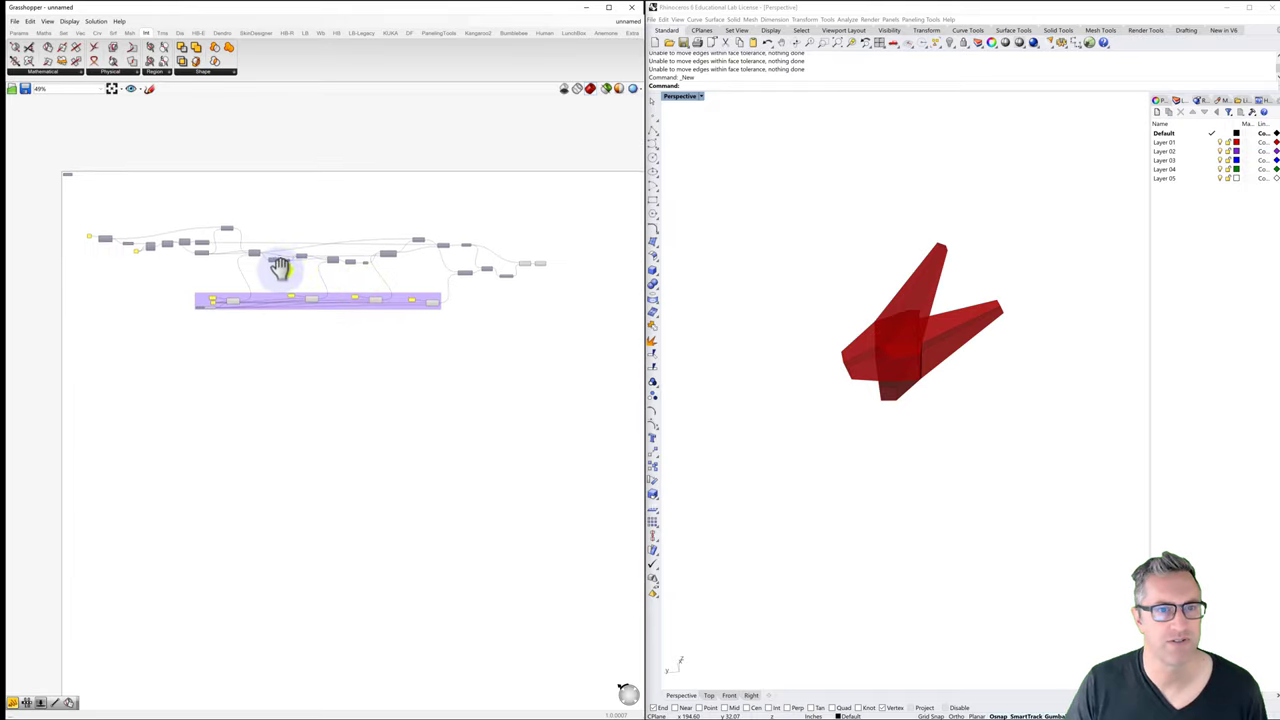
left_click_drag(556, 238, 440, 277)
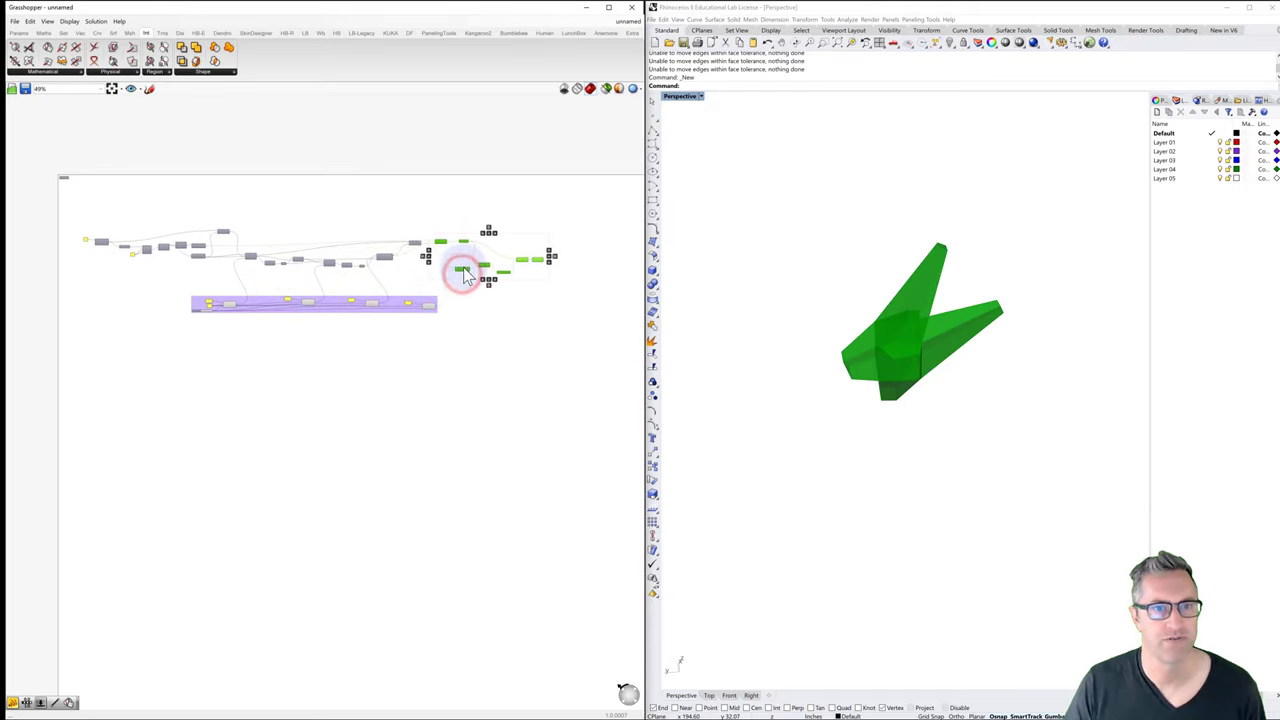
left_click(304, 195)
left_click_drag(67, 212, 595, 293)
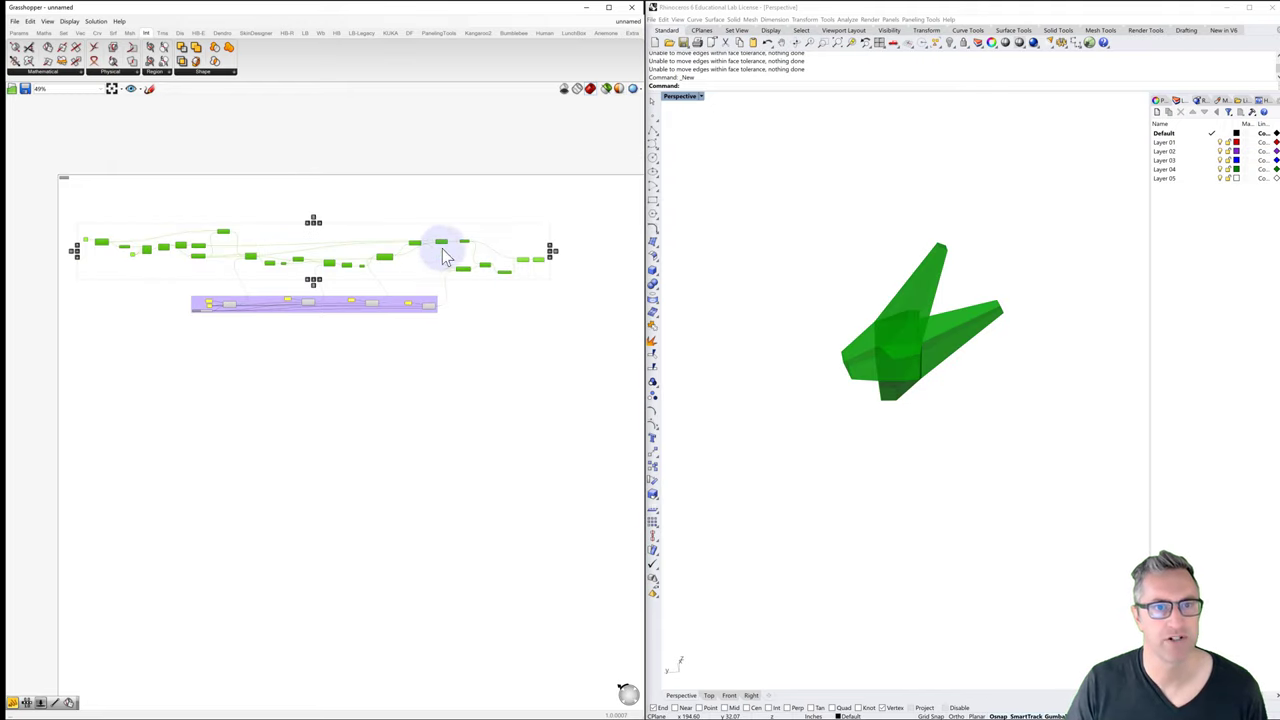
middle_click(440, 255)
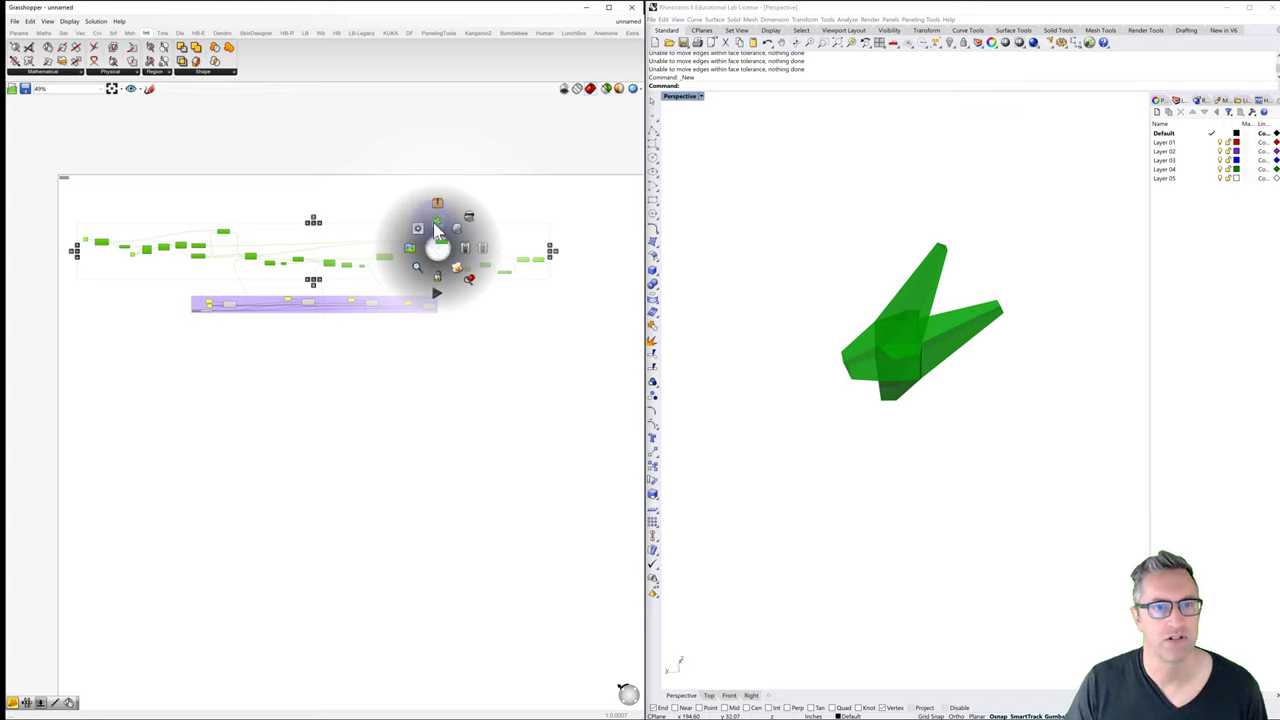
left_click(437, 230)
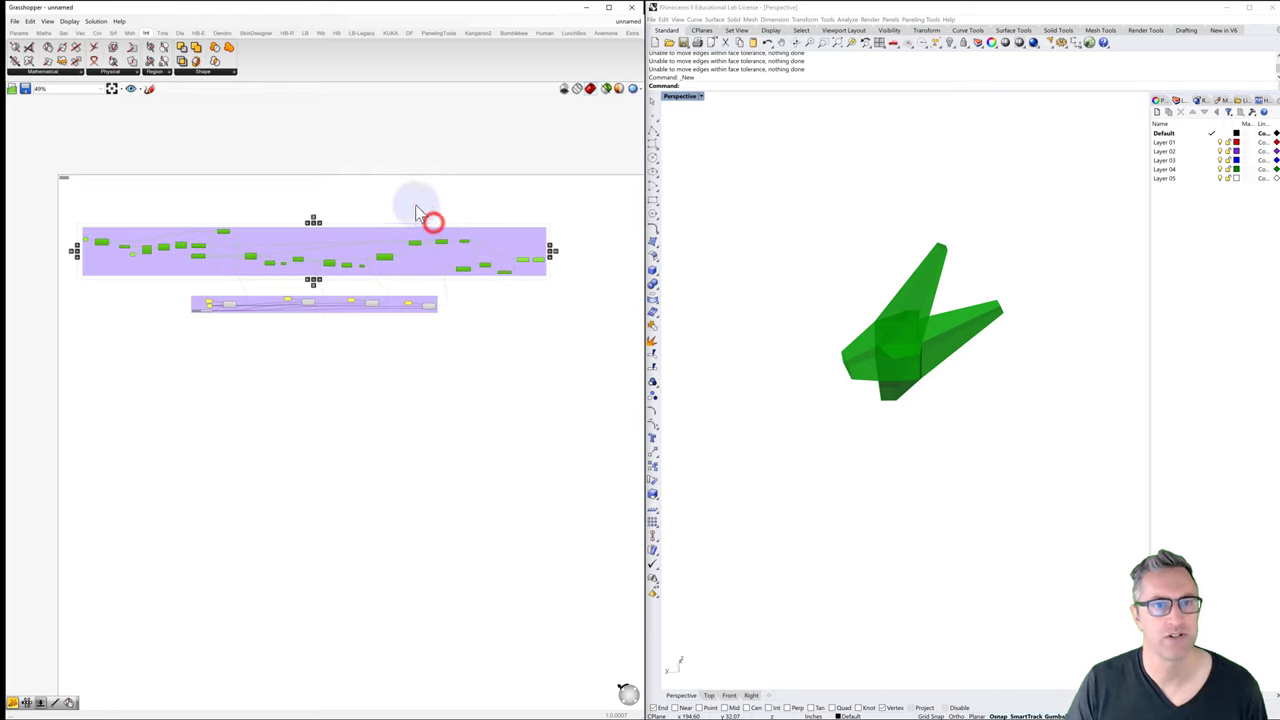
Step: Save the Rhino model as starfish_tutorial in the starFish folder
left_click(657, 20)
left_click(668, 86)
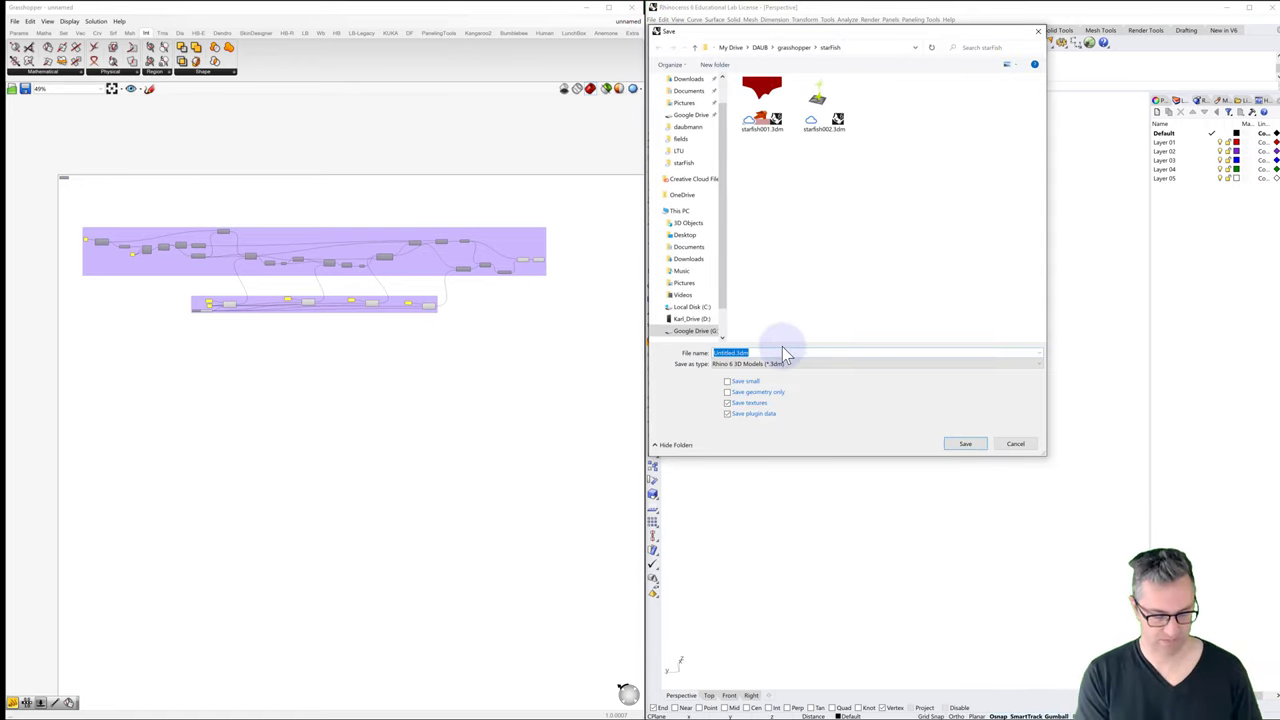
type("star")
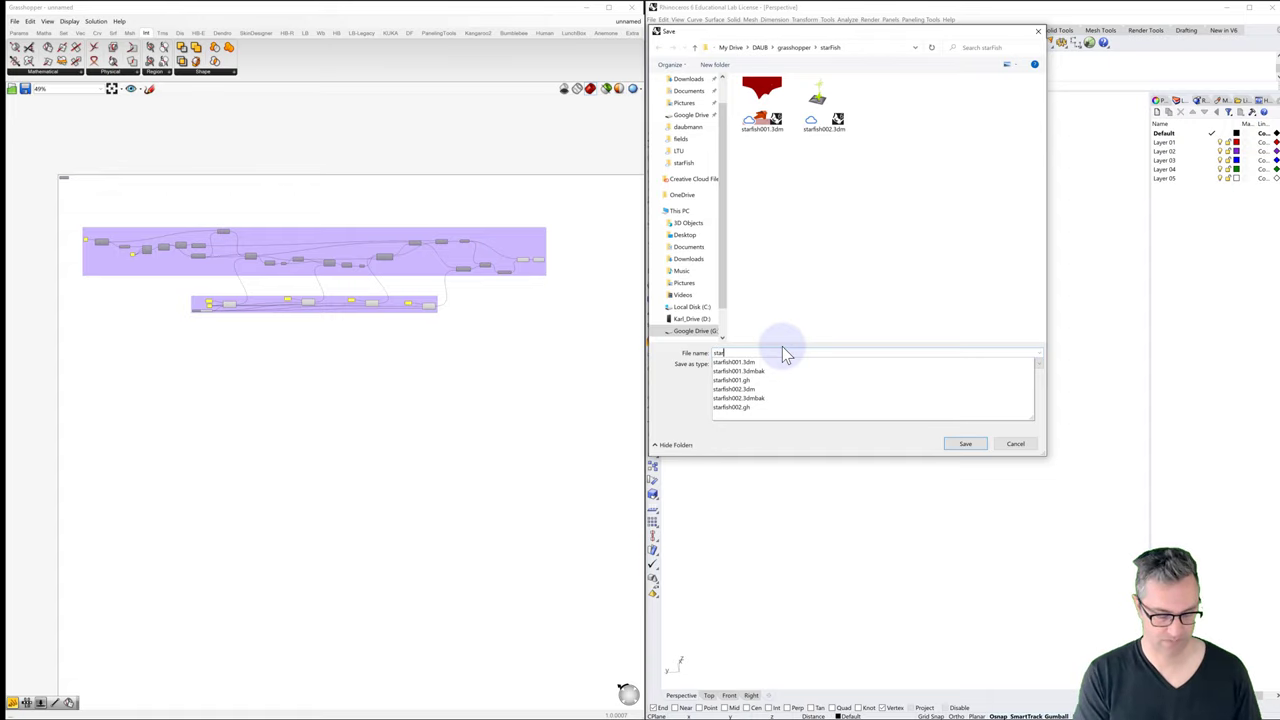
type("fish_s")
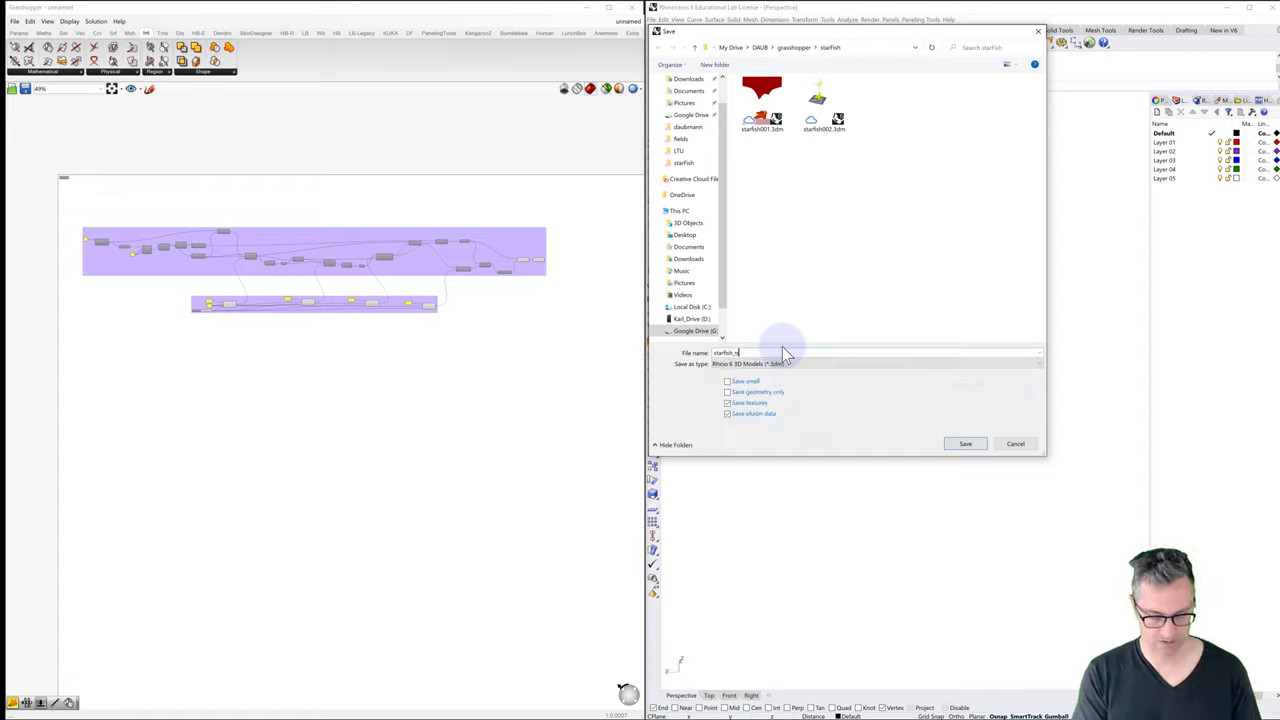
key("BackSpace")
type("tutorial")
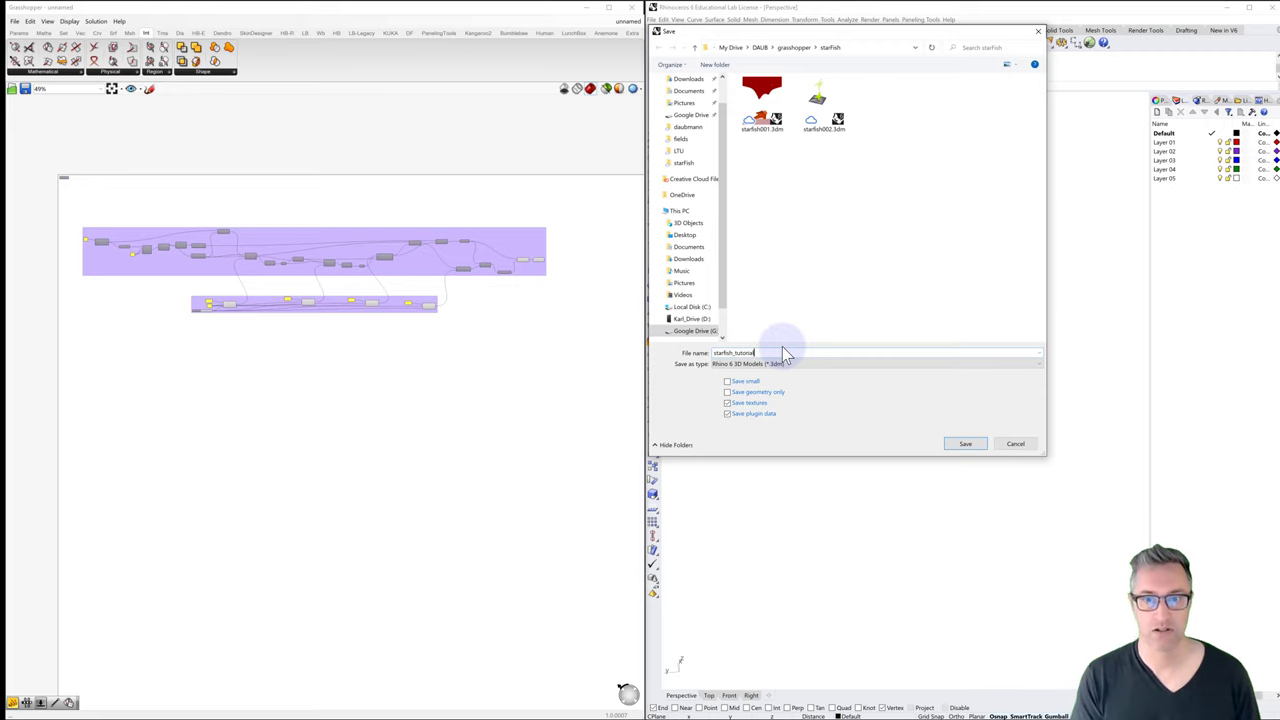
key("Return")
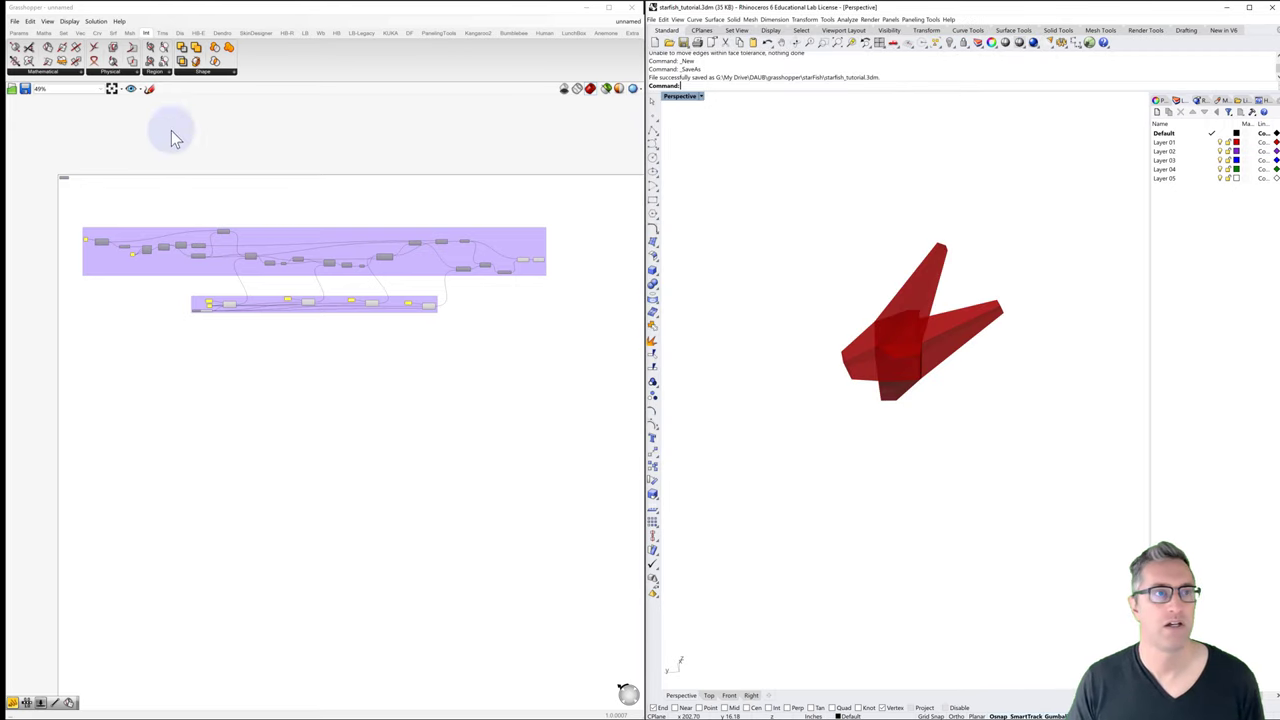
Step: Save the Grasshopper definition as starfish_tutorial in the starFish folder, as a Grasshopper Binary file
left_click(15, 21)
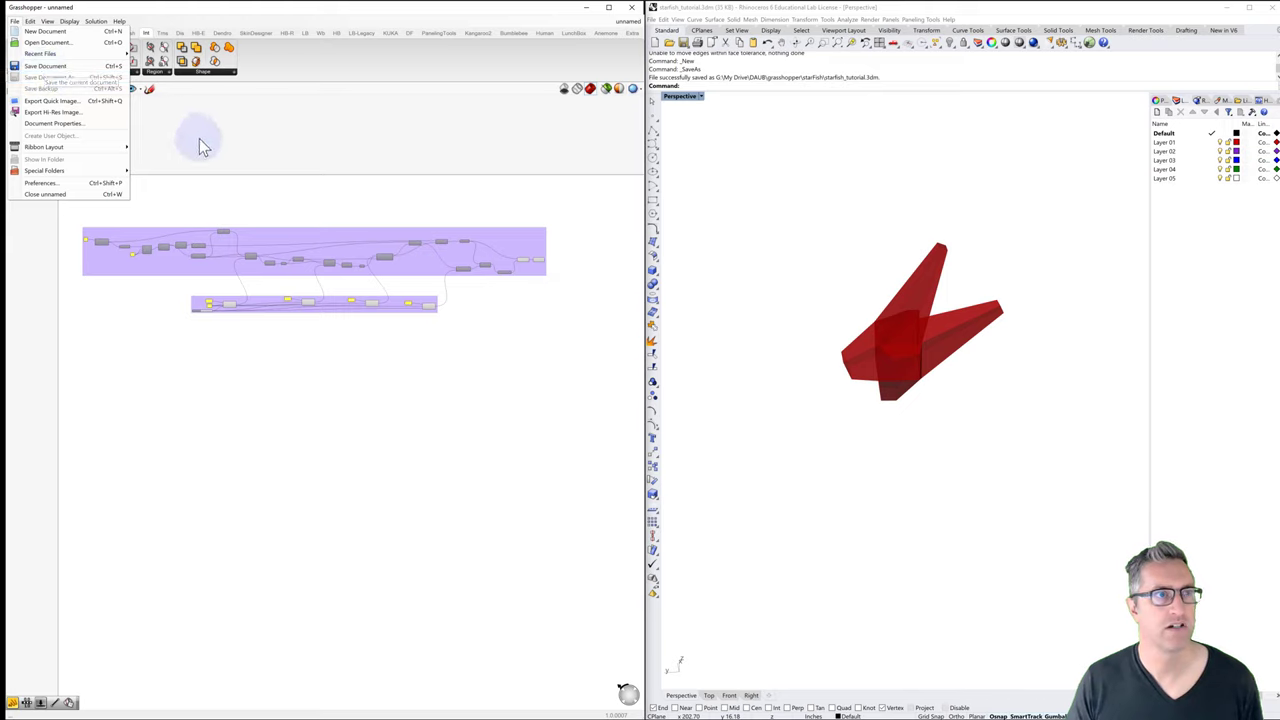
left_click(62, 66)
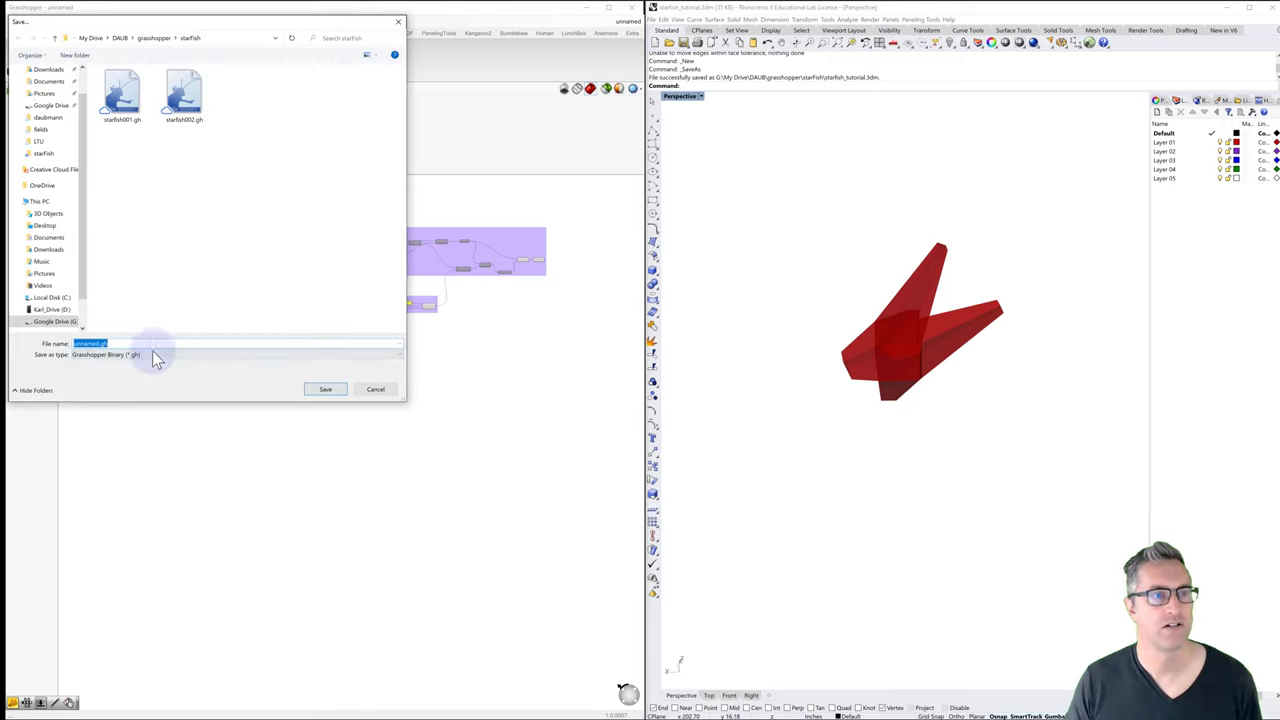
left_click(152, 354)
left_click(154, 280)
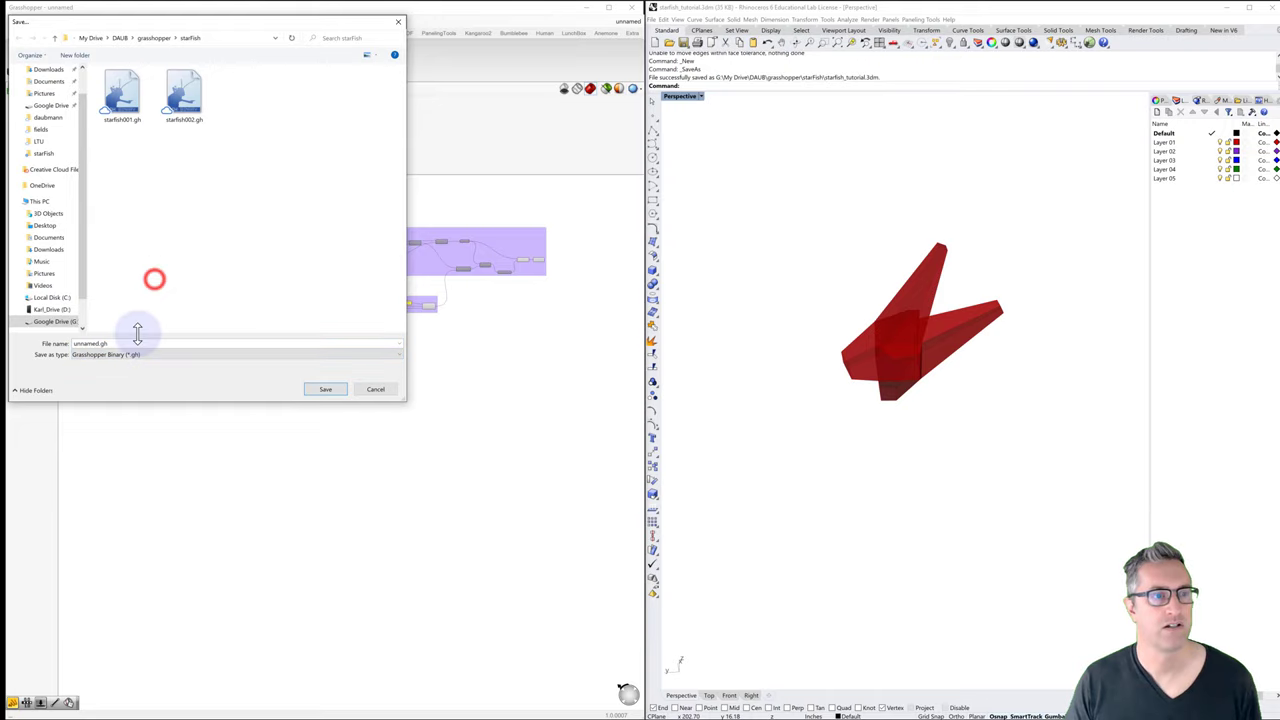
left_click(138, 341)
type("star")
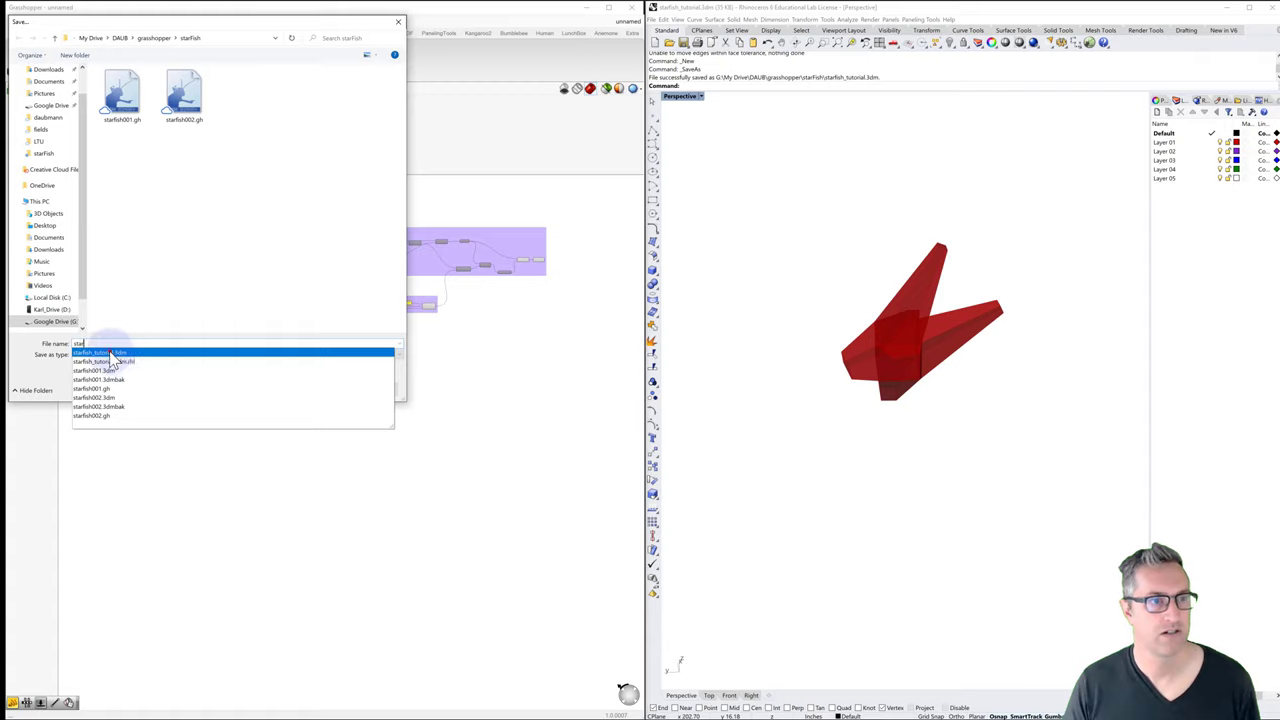
left_click(139, 347)
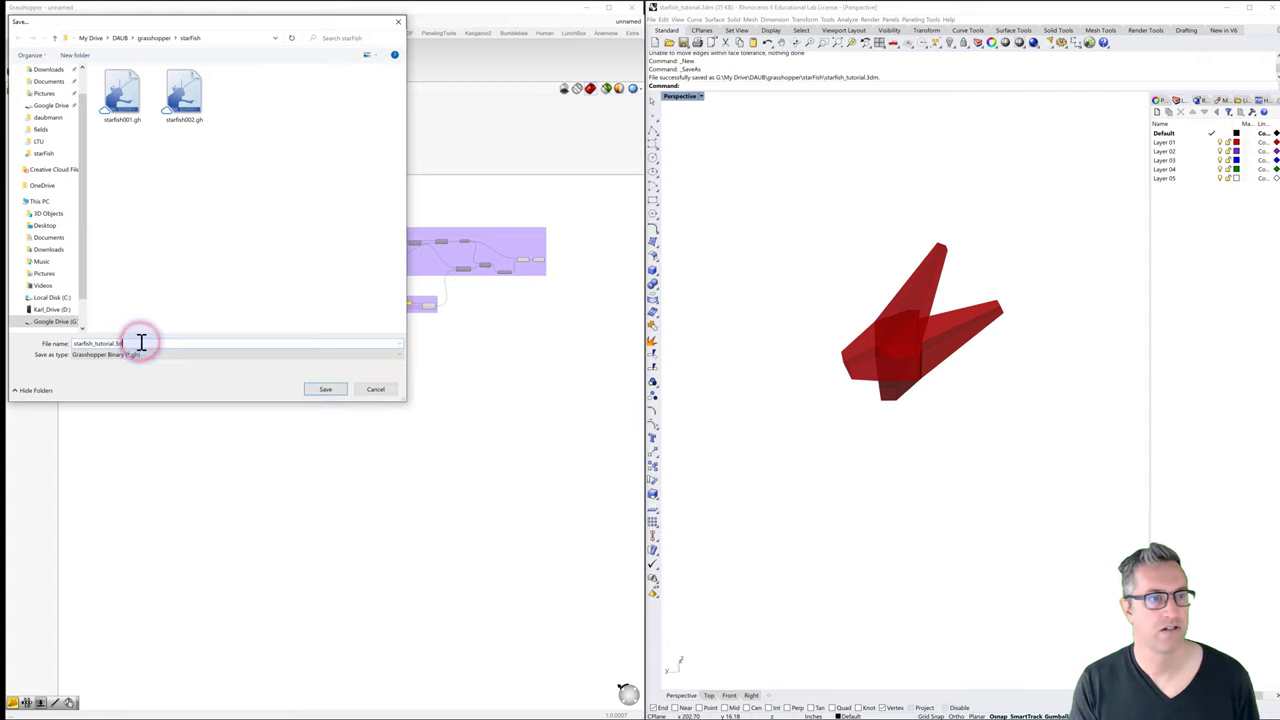
key("BackSpace")
key("BackSpace")
left_click(194, 271)
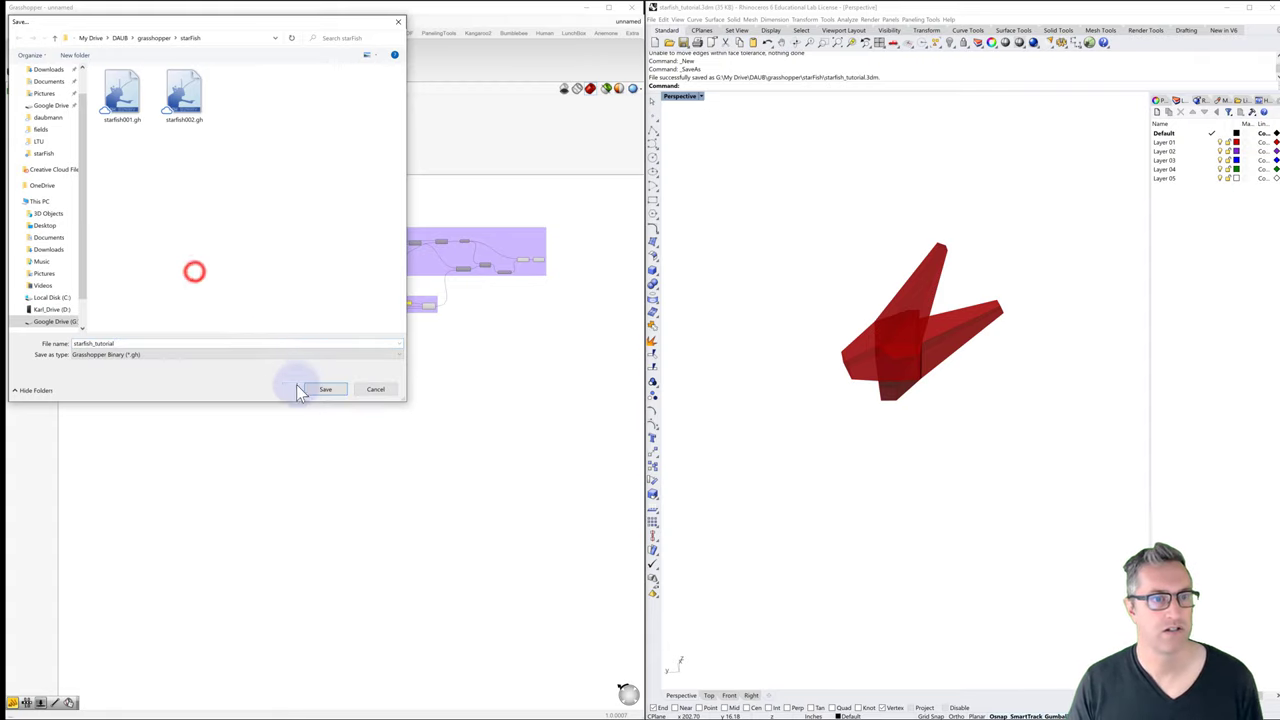
left_click(324, 389)
Step: Set the seed Number Slider to 221.88 and inspect the resulting spikes and the grouped definition
left_click(257, 337)
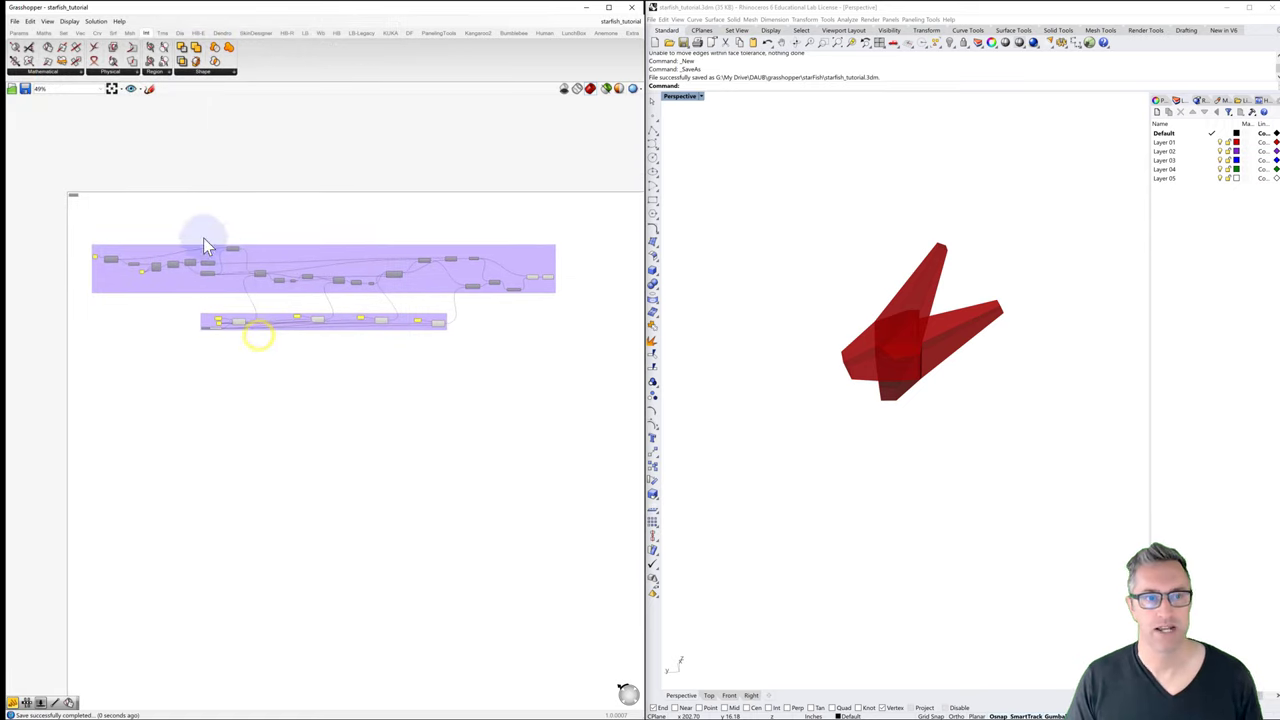
scroll(265, 321, "up", 6)
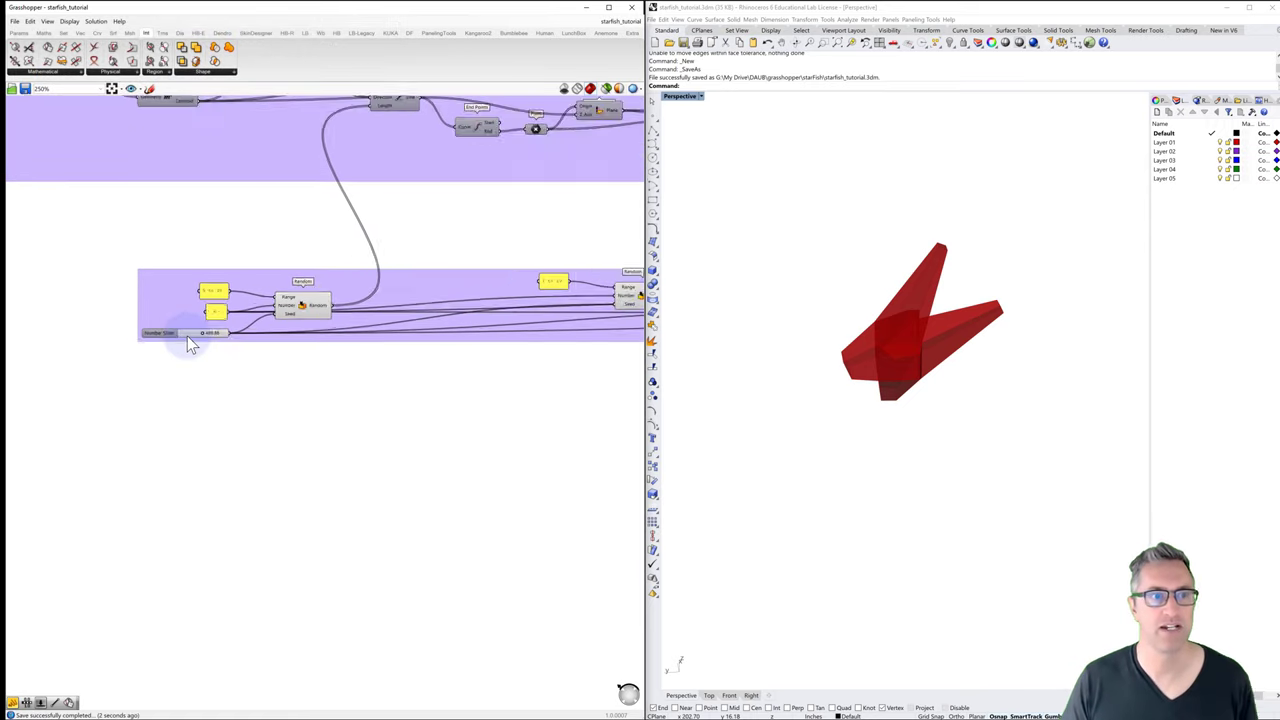
left_click_drag(204, 334, 192, 334)
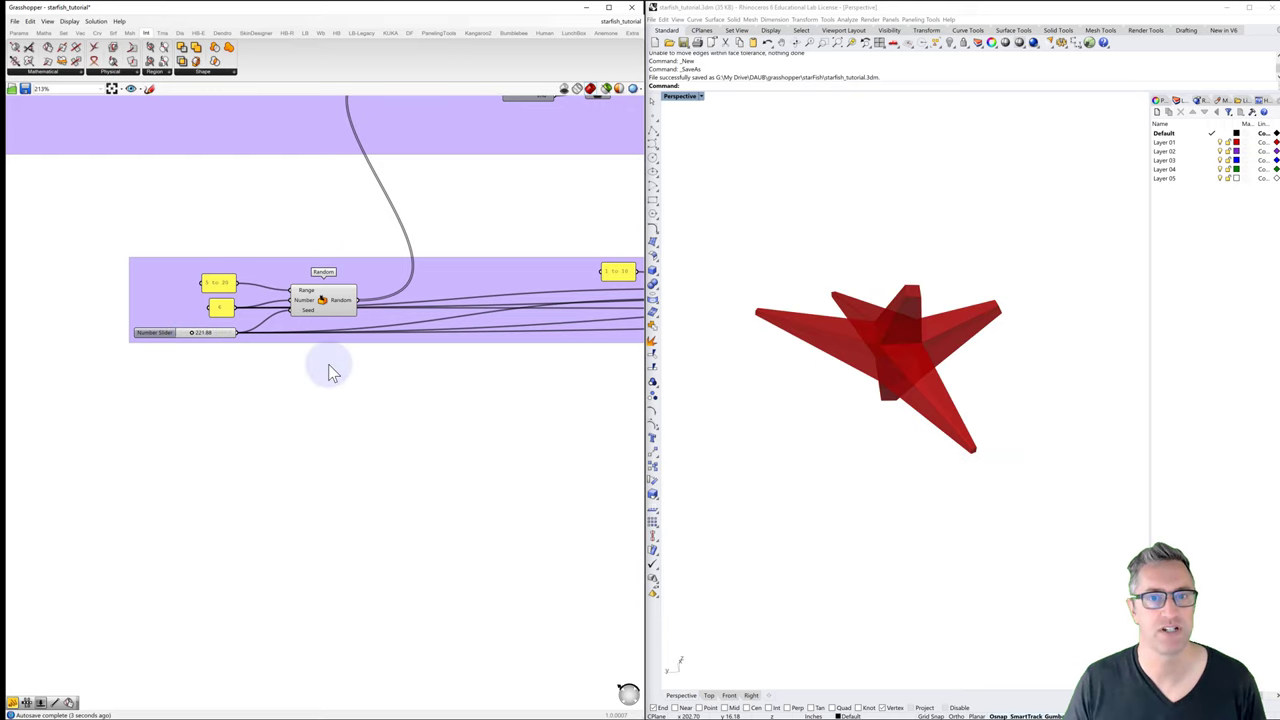
scroll(328, 366, "down", 2)
right_click_drag(776, 394, 812, 396)
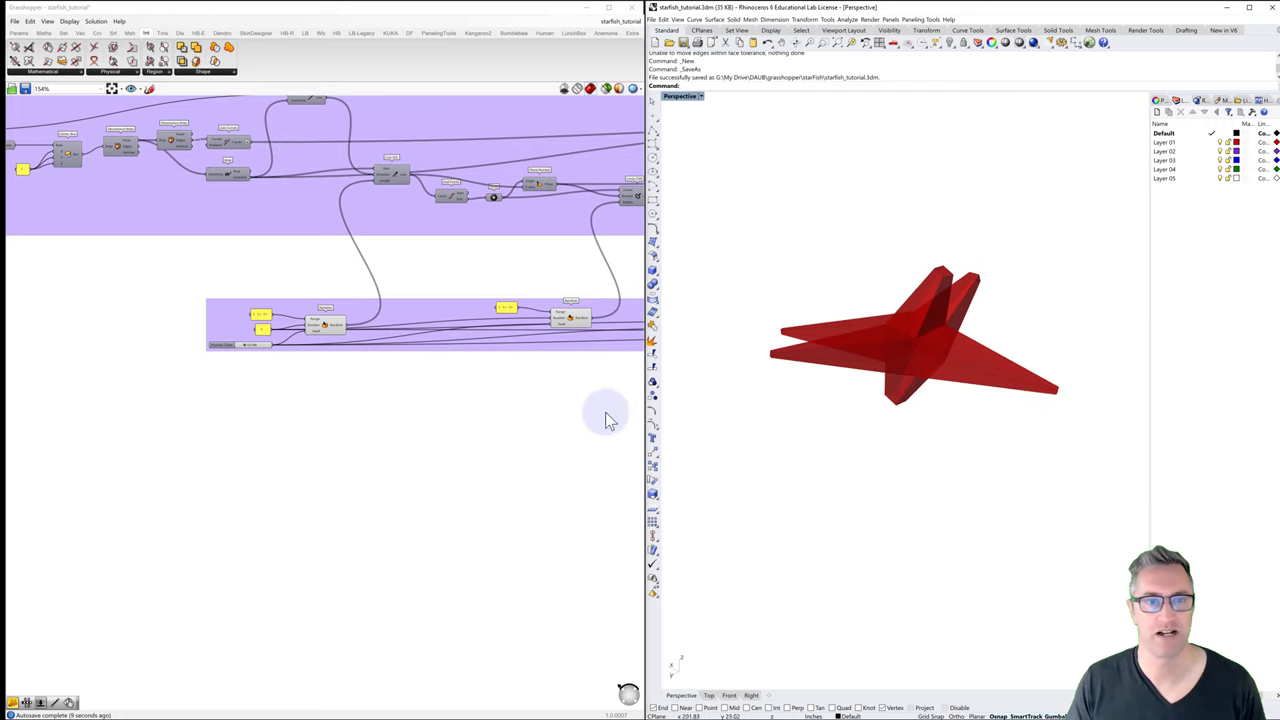
scroll(529, 411, "down", 3)
right_click_drag(530, 407, 359, 357)
scroll(415, 371, "down", 2)
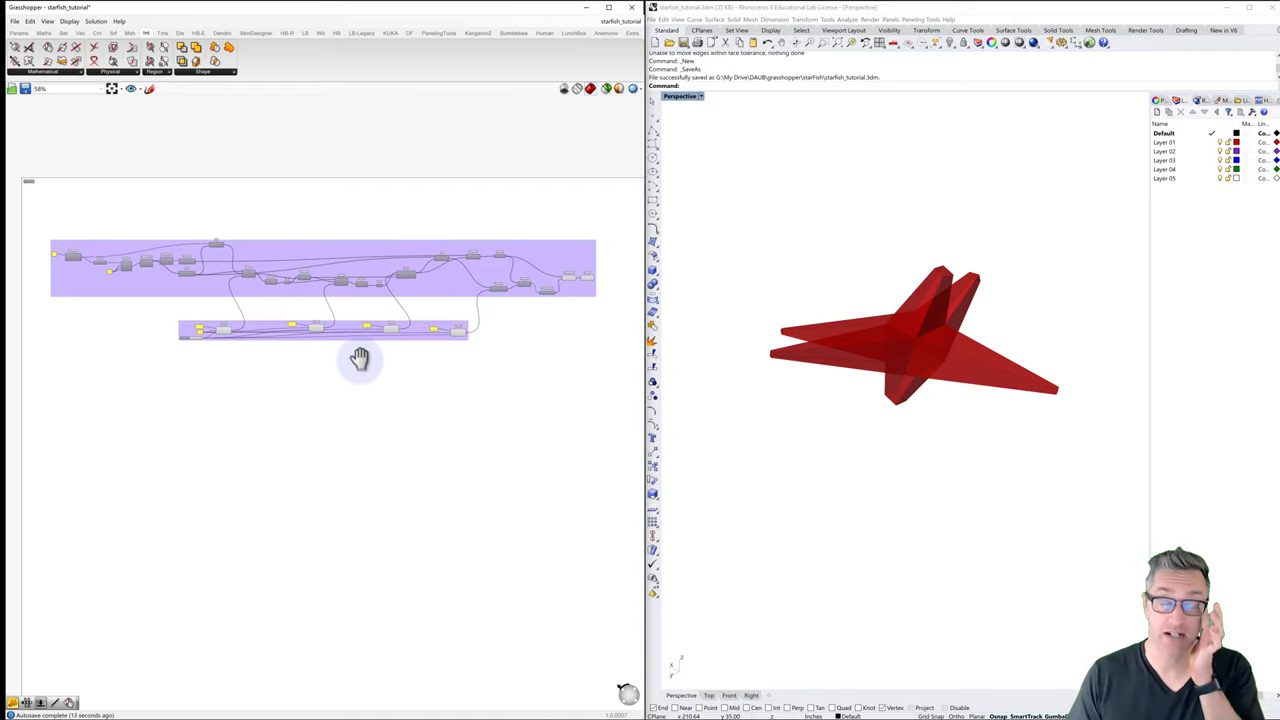